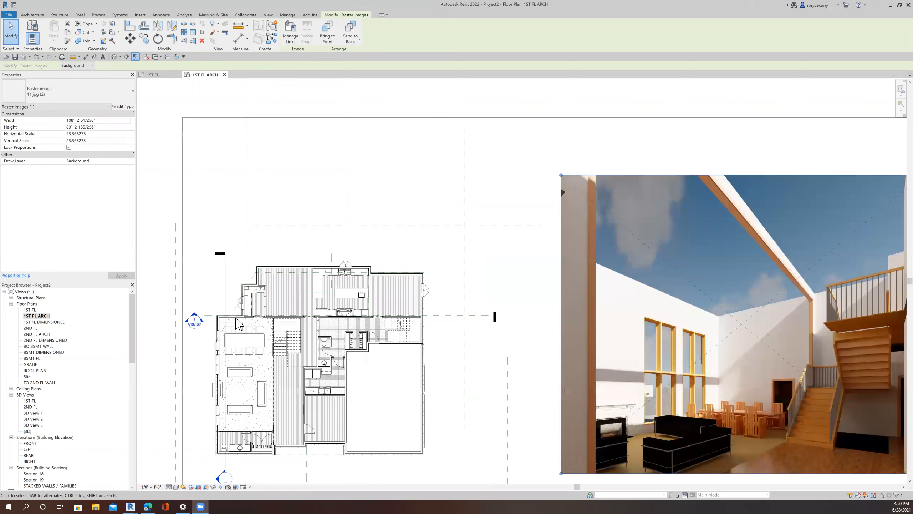
Step: Zoom around the first floor plan to compare it with the placed reference rendering image
scroll(537, 341, "down", 2)
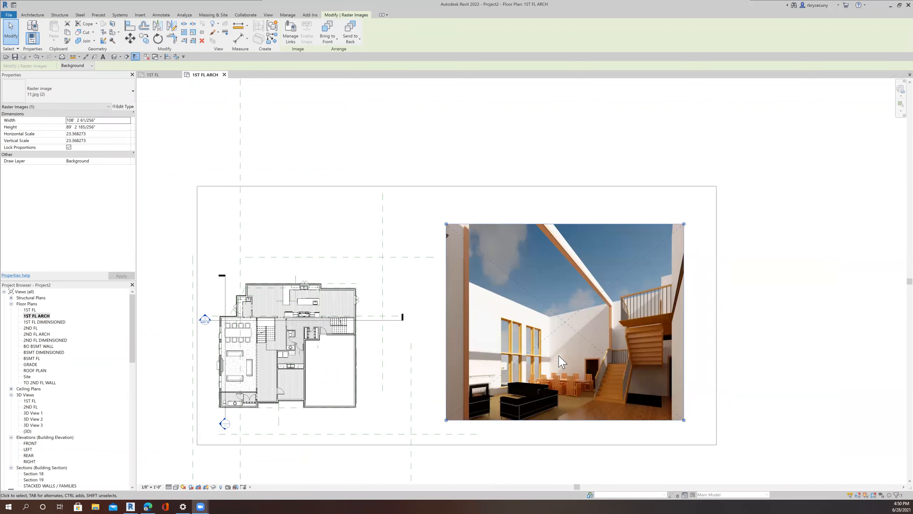
scroll(562, 350, "down", 2)
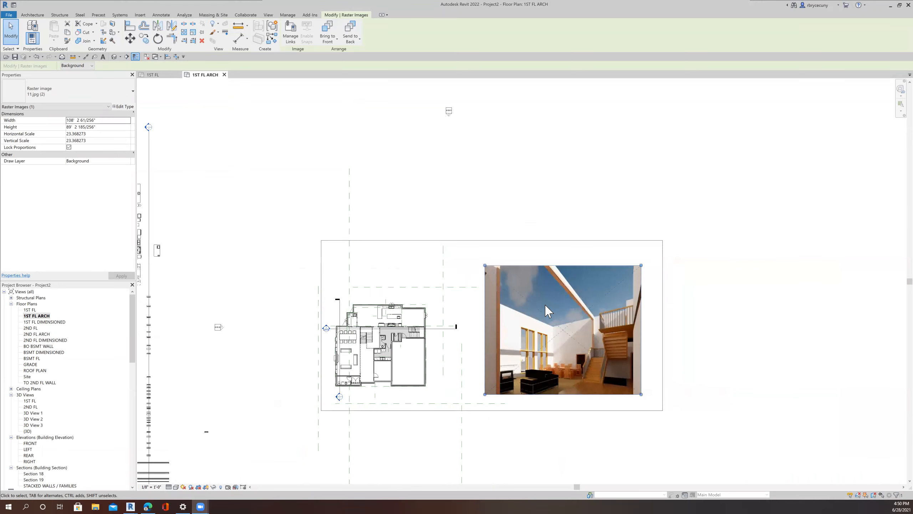
scroll(540, 271, "up", 1)
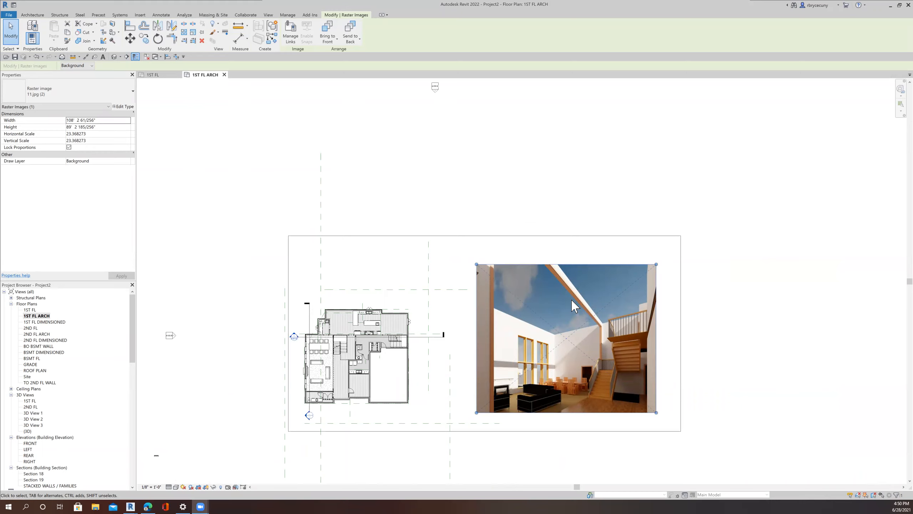
scroll(594, 347, "down", 2)
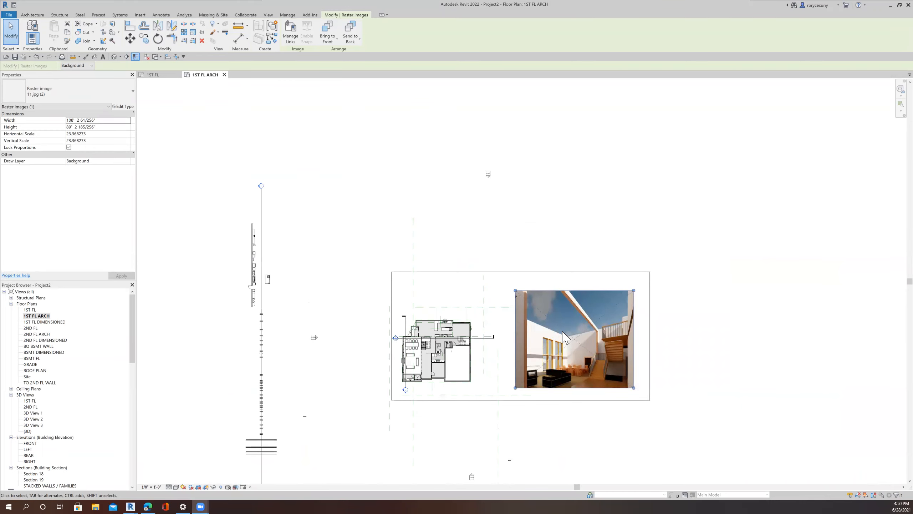
scroll(564, 336, "up", 1)
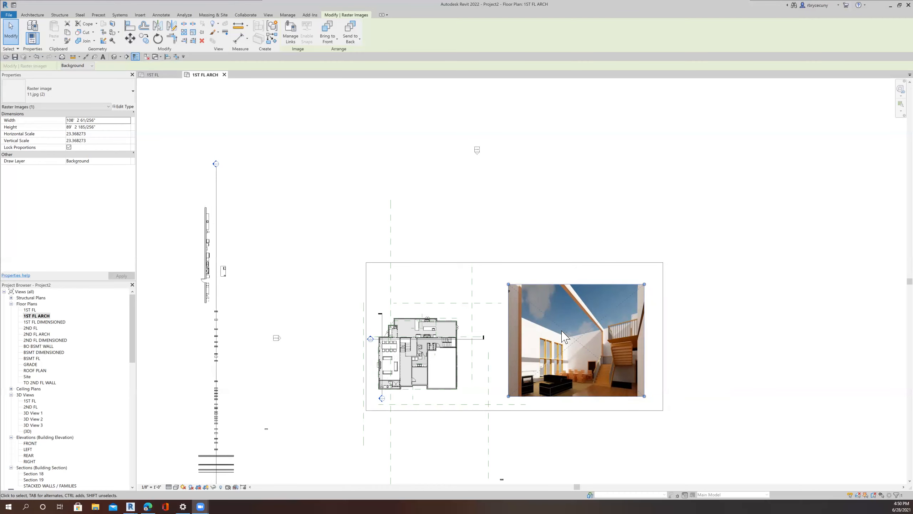
scroll(564, 336, "up", 1)
scroll(585, 338, "up", 3)
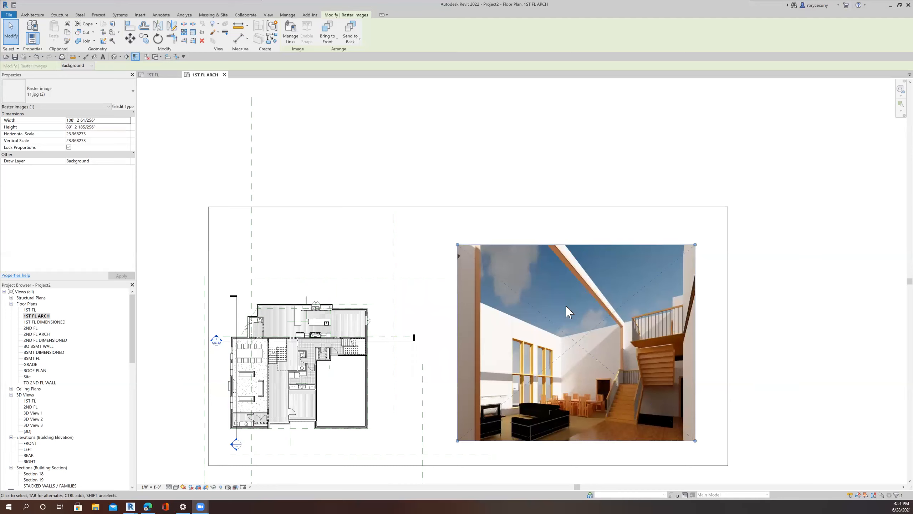
scroll(236, 374, "up", 5)
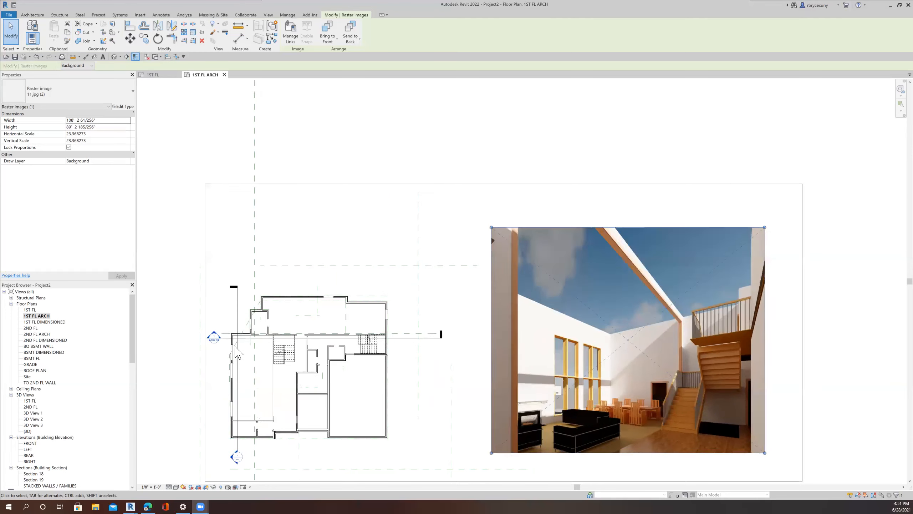
Step: Place another fixed 36" x 84" window like the existing one on the north wall of the dining area
scroll(227, 375, "down", 3)
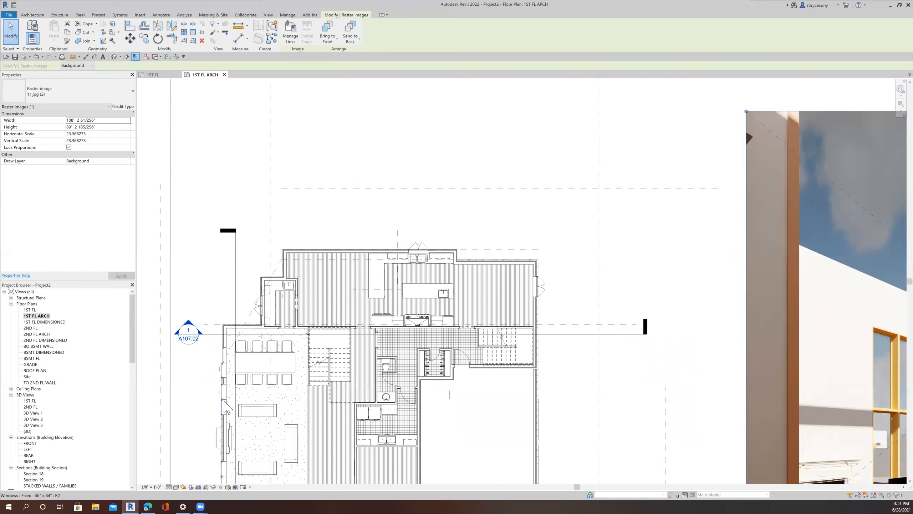
scroll(226, 399, "up", 2)
left_click(224, 394)
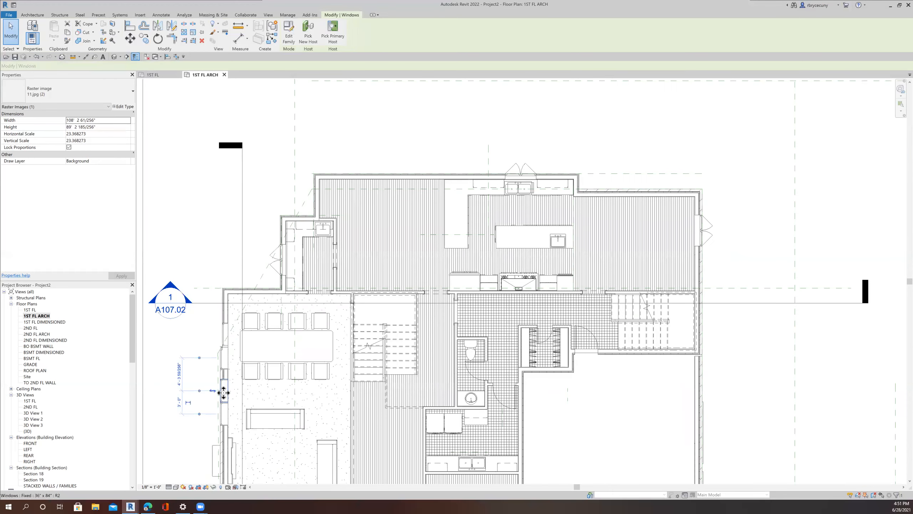
right_click(226, 392)
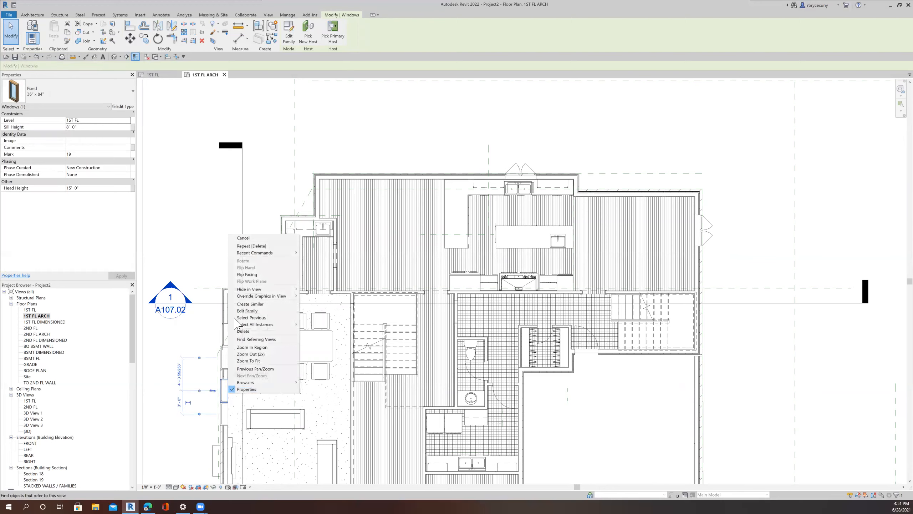
left_click(250, 304)
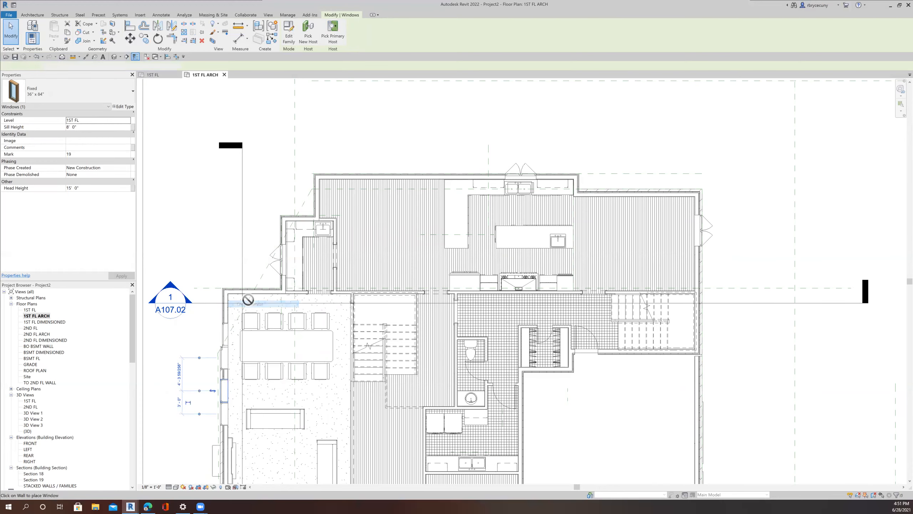
scroll(242, 290, "up", 4)
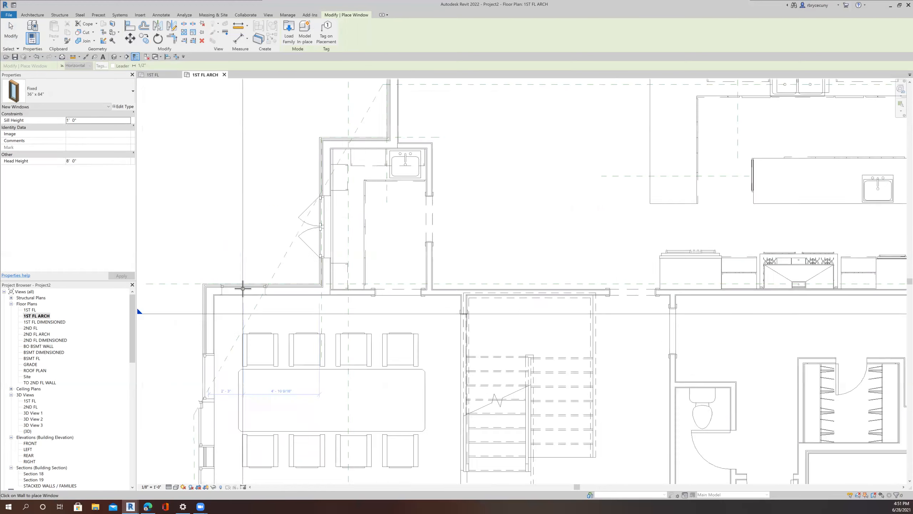
left_click(316, 286)
left_click(313, 288)
key("Escape")
key("Escape")
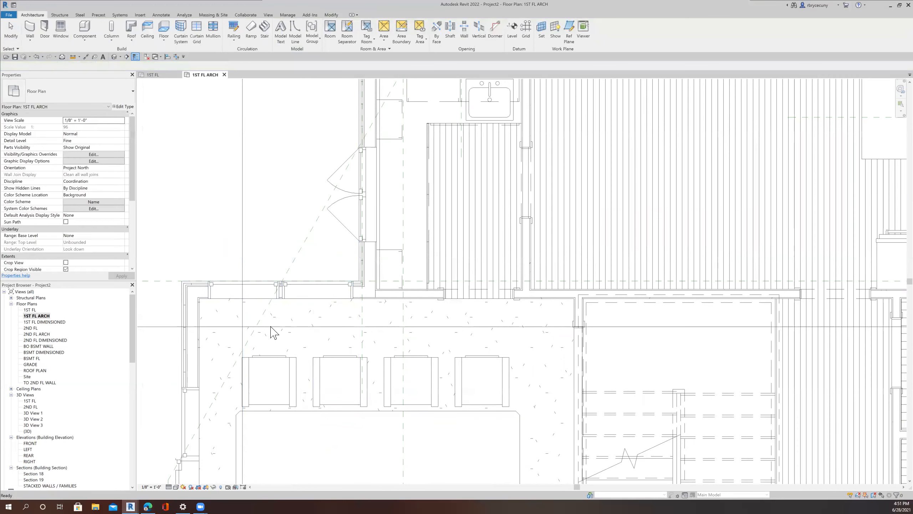
scroll(250, 350, "down", 5)
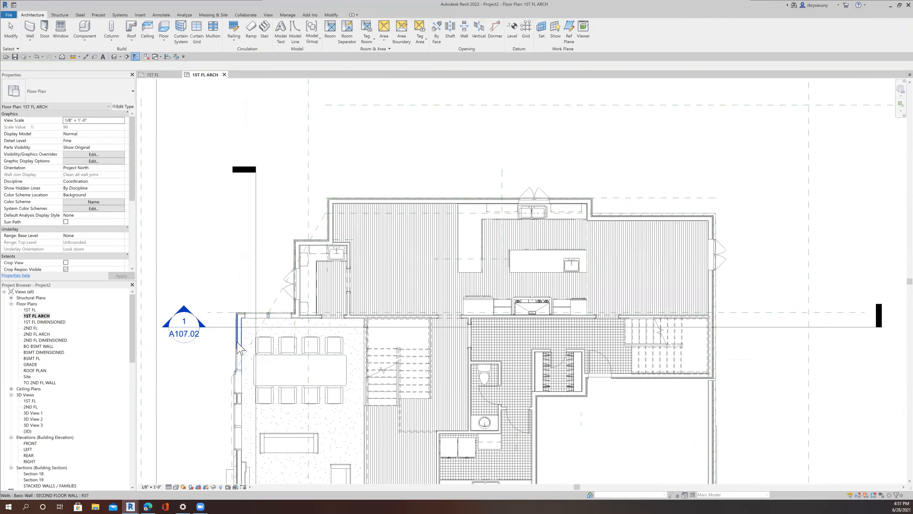
scroll(246, 326, "up", 5)
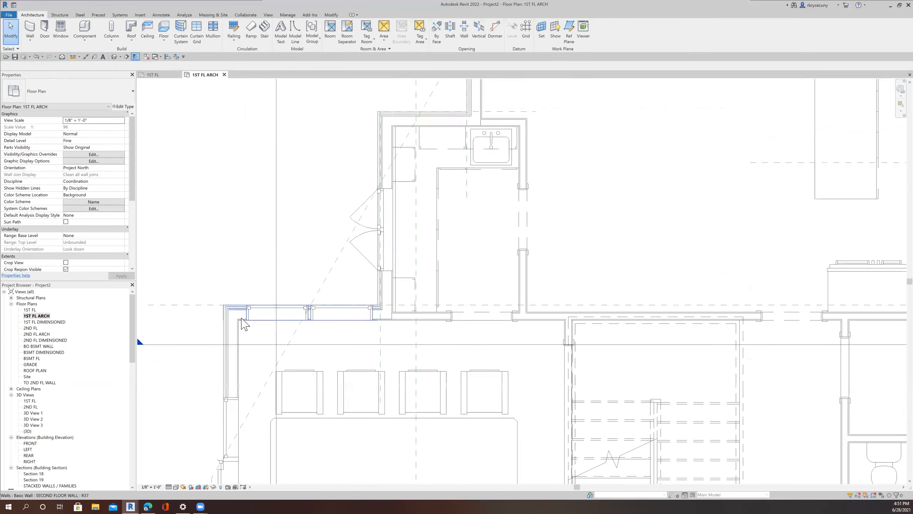
scroll(251, 324, "up", 2)
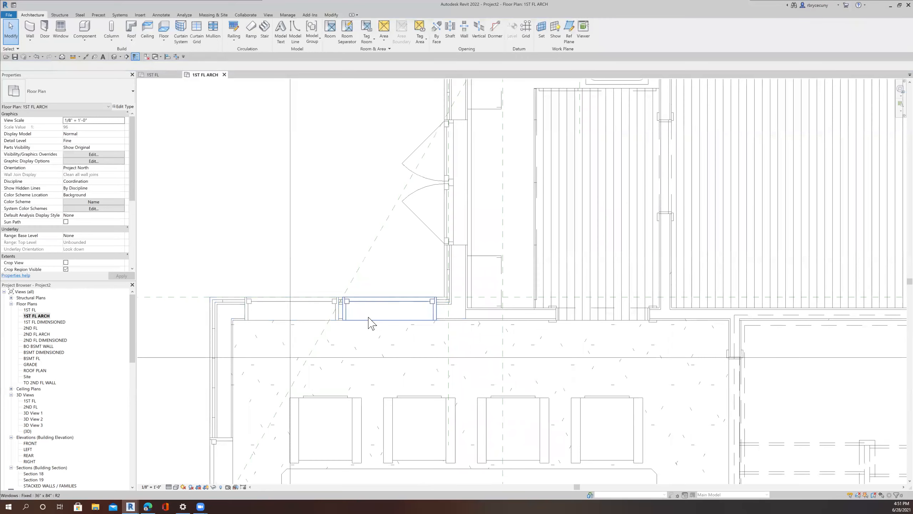
scroll(243, 328, "up", 4)
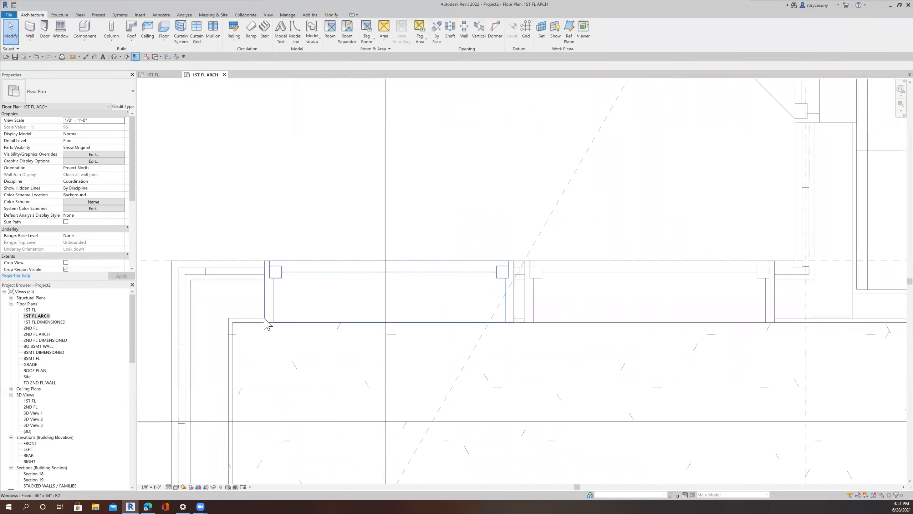
left_click(86, 57)
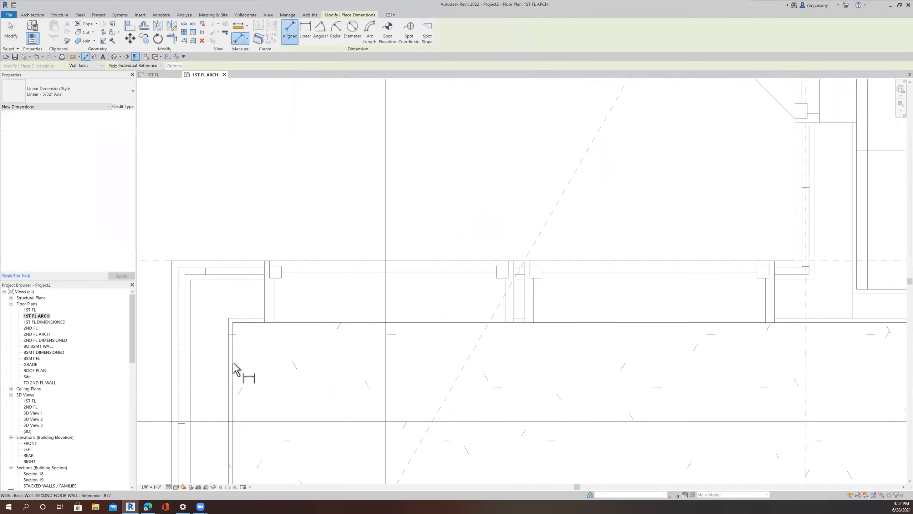
left_click(273, 311)
scroll(337, 269, "down", 2)
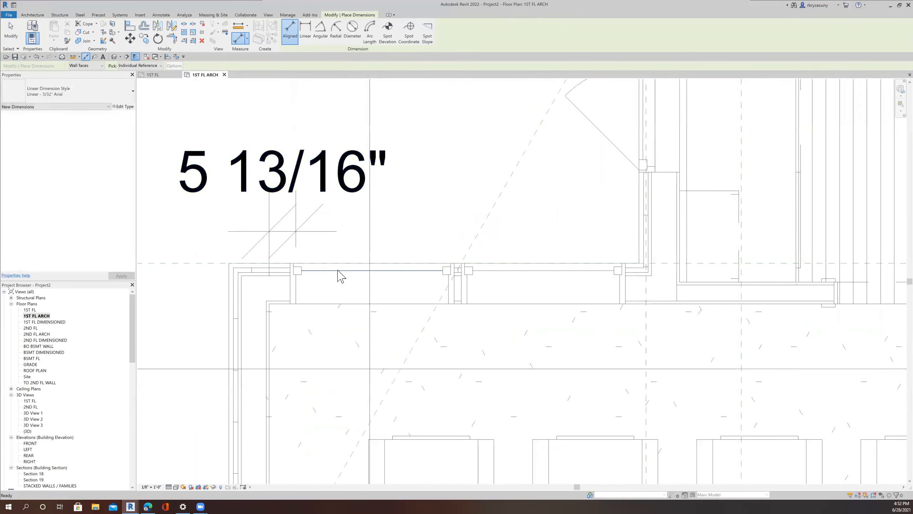
key("Escape")
key("Escape")
Step: Set the new window's distance from the adjacent wall to 6"
left_click(322, 267)
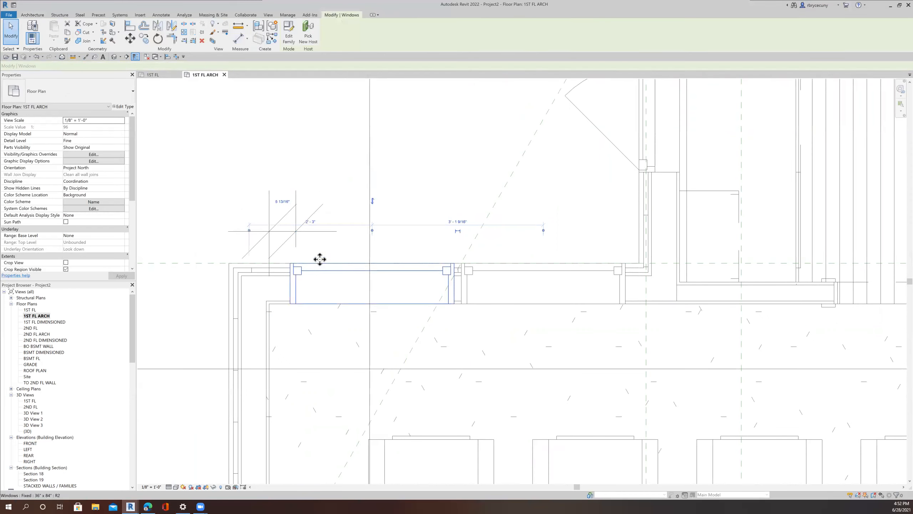
left_click(283, 200)
type("6")
key("Return")
left_click(403, 234)
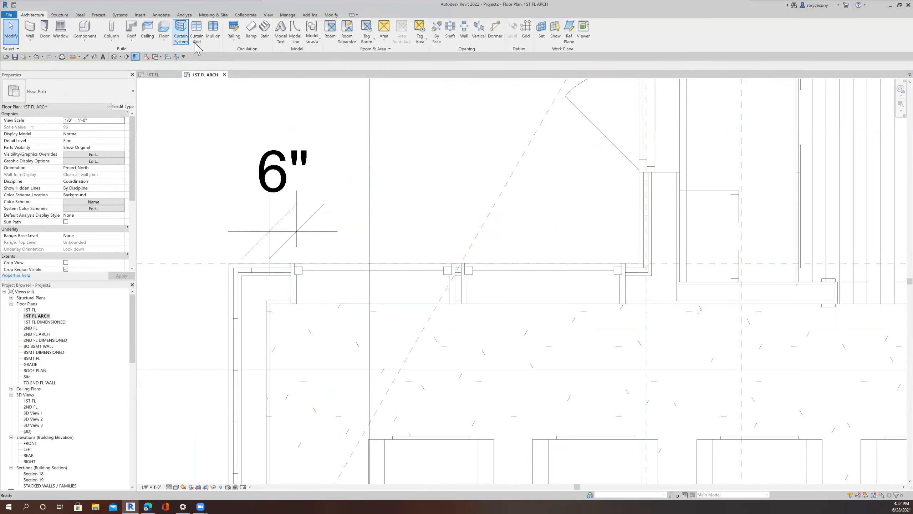
Step: Try to align the new window's edge with the neighbouring window, then undo it
left_click(167, 56)
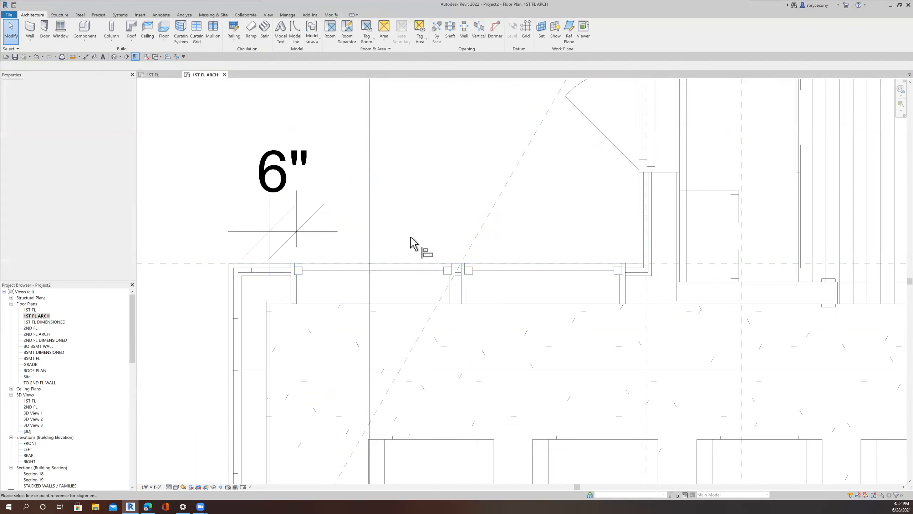
left_click(461, 298)
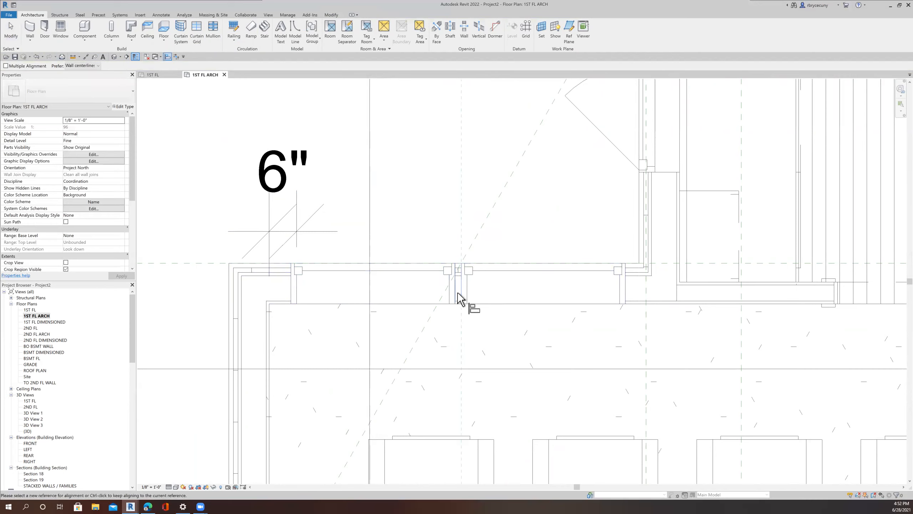
left_click(450, 293)
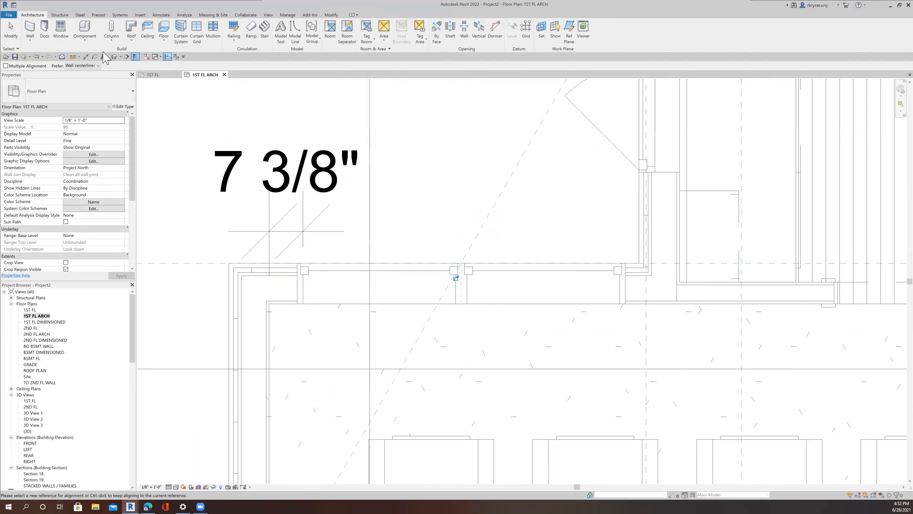
left_click(37, 57)
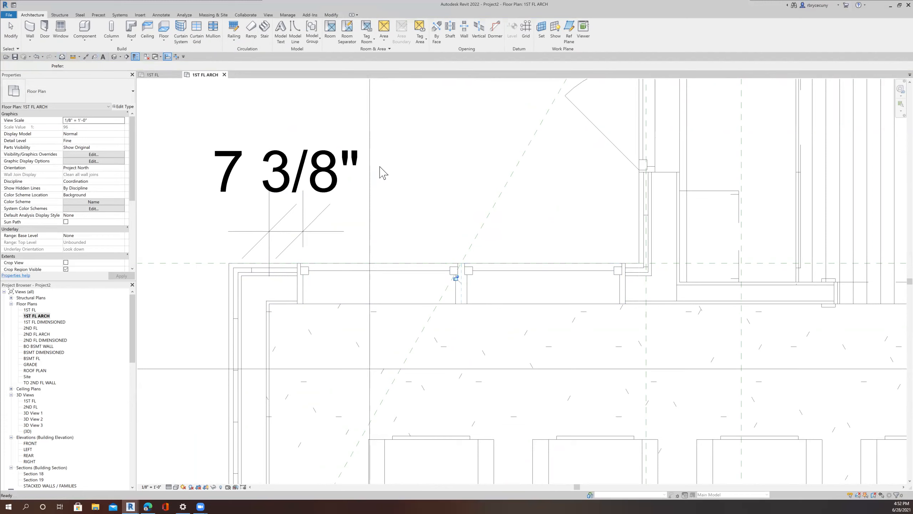
Step: Align the new window's edge to the adjacent reference with Align, then delete the leftover dimension above it
left_click(168, 56)
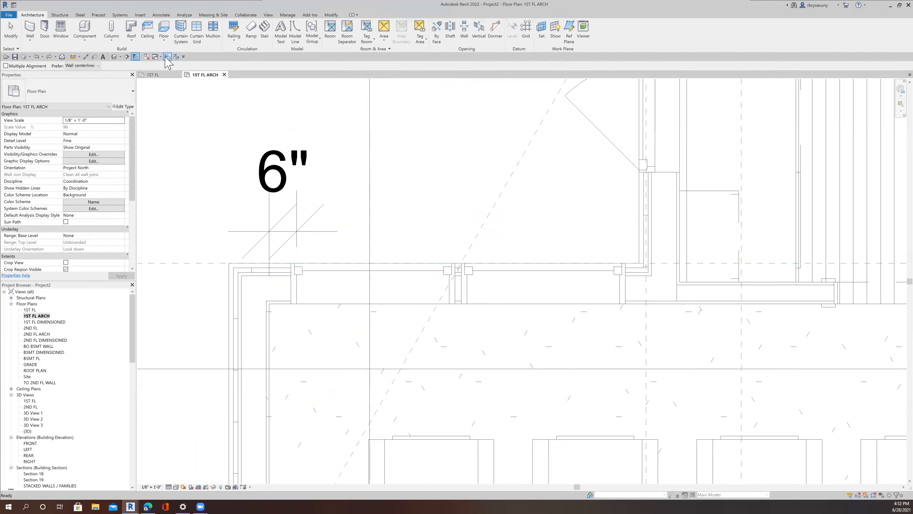
left_click(455, 287)
left_click(460, 287)
key("Escape")
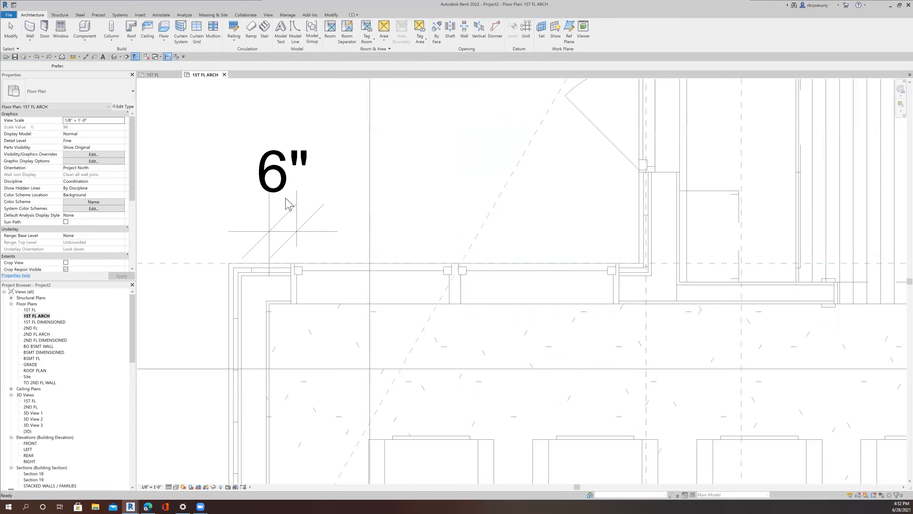
left_click(299, 197)
key("Delete")
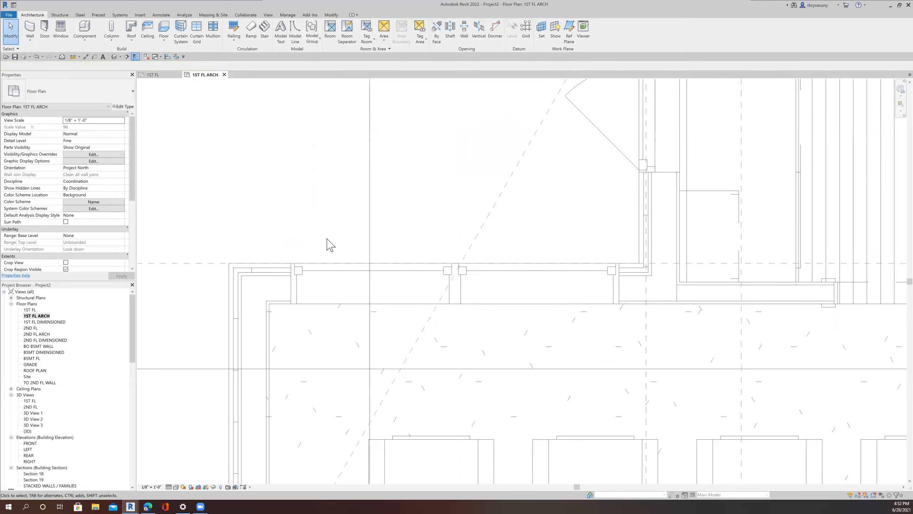
Step: Place a perspective camera near the south entry aimed toward the northwest dining corner
scroll(328, 241, "down", 5)
middle_click_drag(363, 262, 298, 98)
scroll(298, 118, "down", 2)
scroll(278, 164, "down", 3)
middle_click_drag(268, 159, 311, 238)
left_click(120, 56)
left_click(104, 74)
left_click(400, 350)
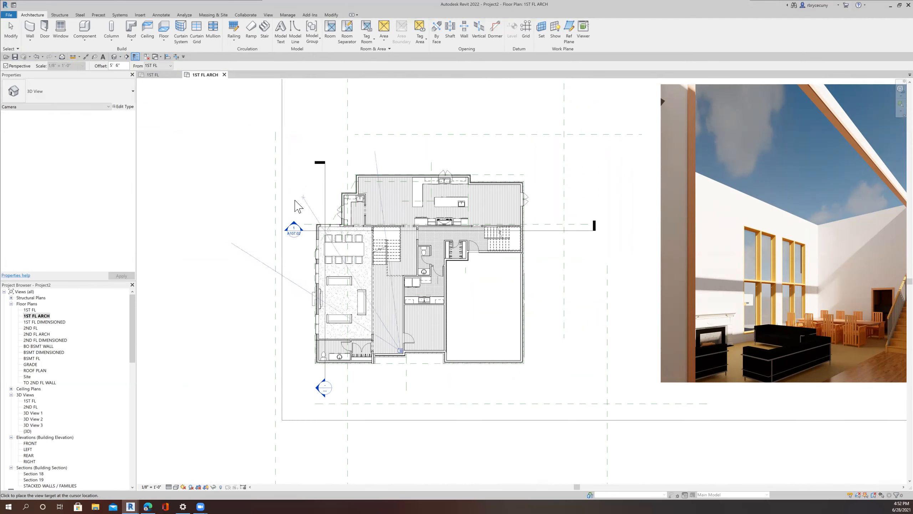
left_click(297, 206)
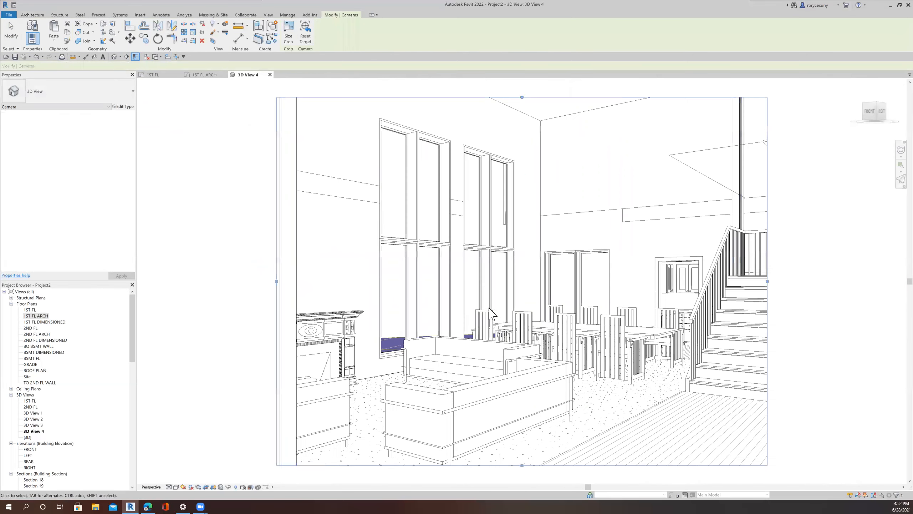
Step: Enlarge the camera view's crop region by extending its top, left and bottom edges
scroll(528, 288, "down", 5)
left_click_drag(510, 267, 486, 145)
scroll(581, 240, "down", 2)
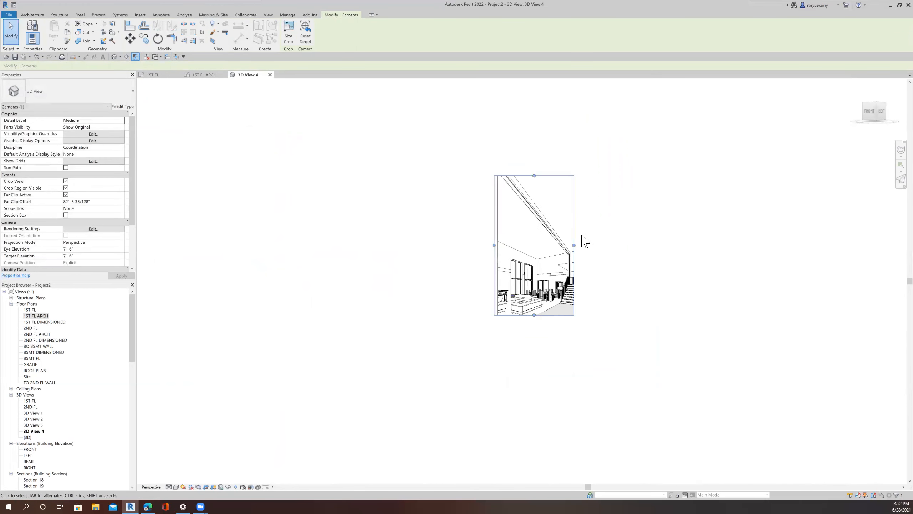
left_click_drag(534, 175, 524, 140)
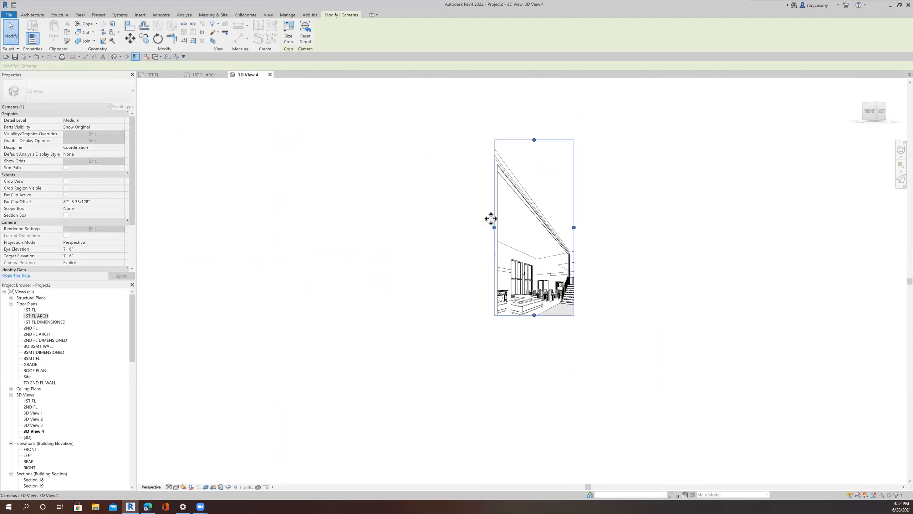
left_click_drag(489, 228, 479, 231)
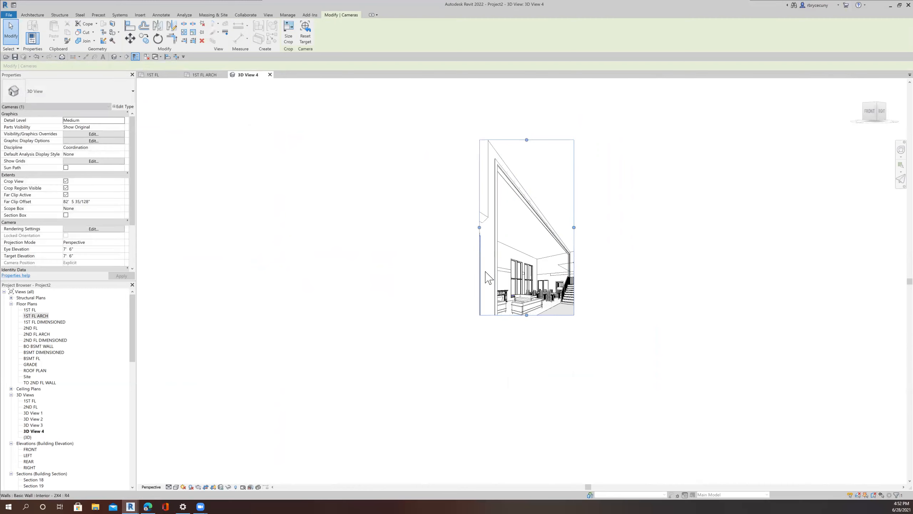
left_click_drag(528, 319, 530, 361)
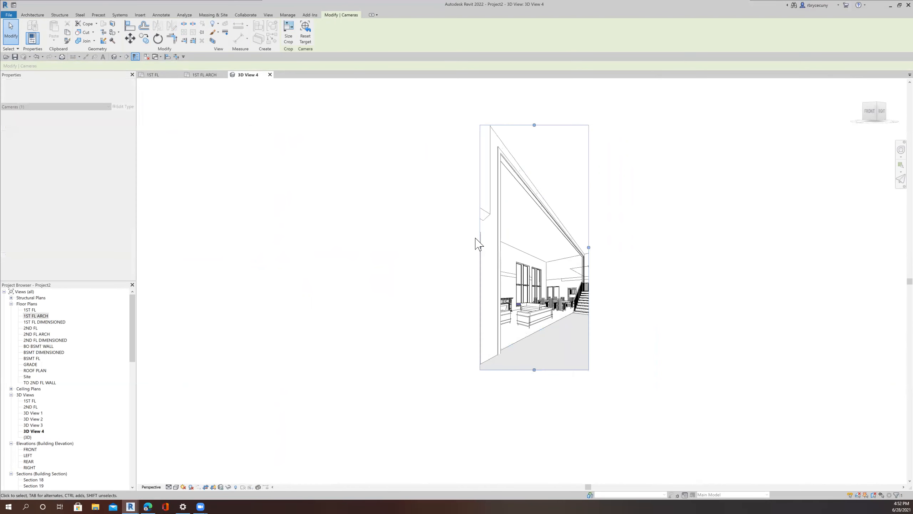
scroll(476, 239, "up", 3)
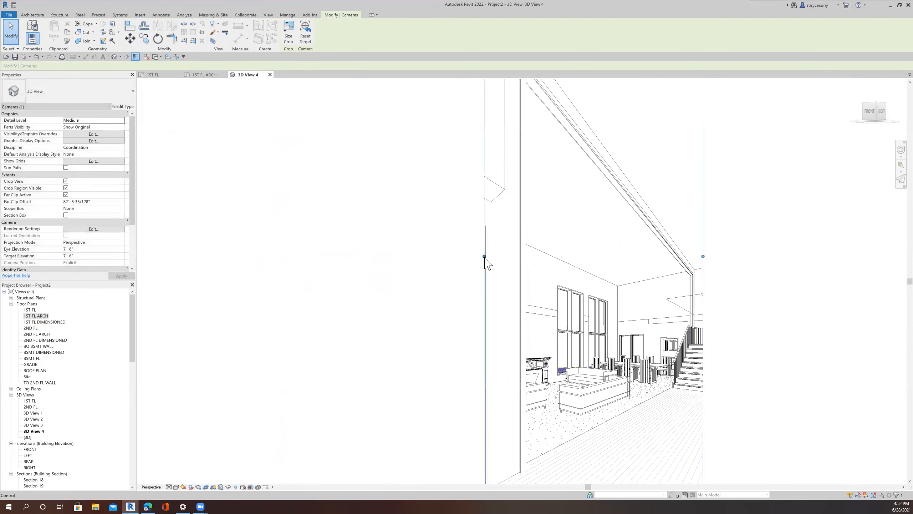
Step: Move the camera view's crop region left edge inward to reframe the perspective view
left_click_drag(485, 256, 506, 259)
scroll(640, 335, "up", 2)
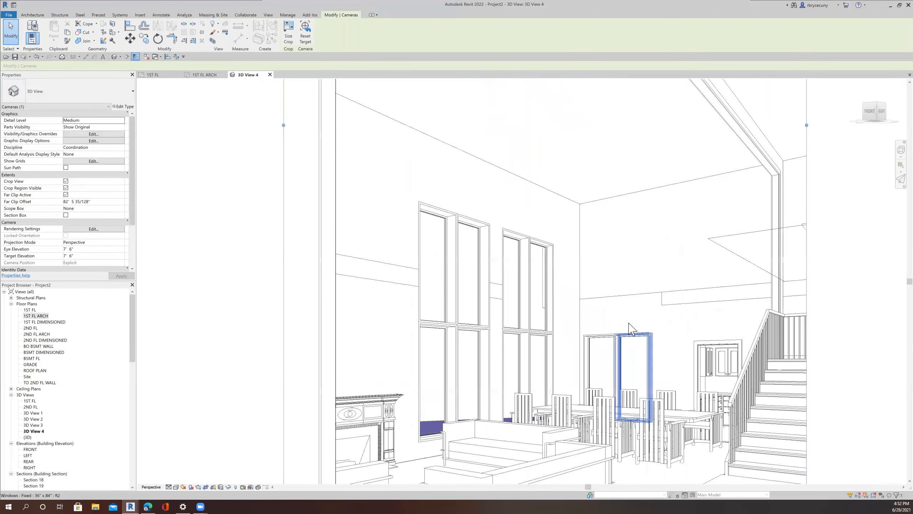
middle_click_drag(612, 307, 514, 254)
scroll(514, 254, "down", 2)
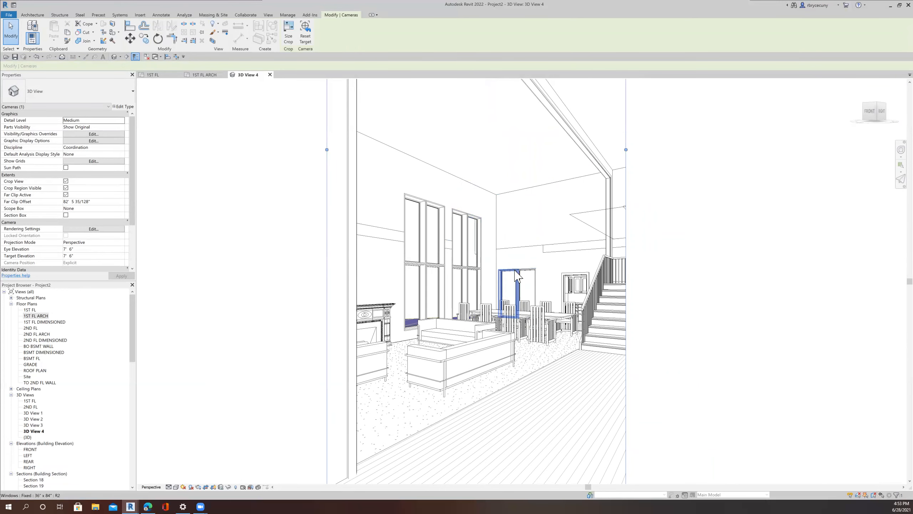
scroll(521, 266, "up", 2)
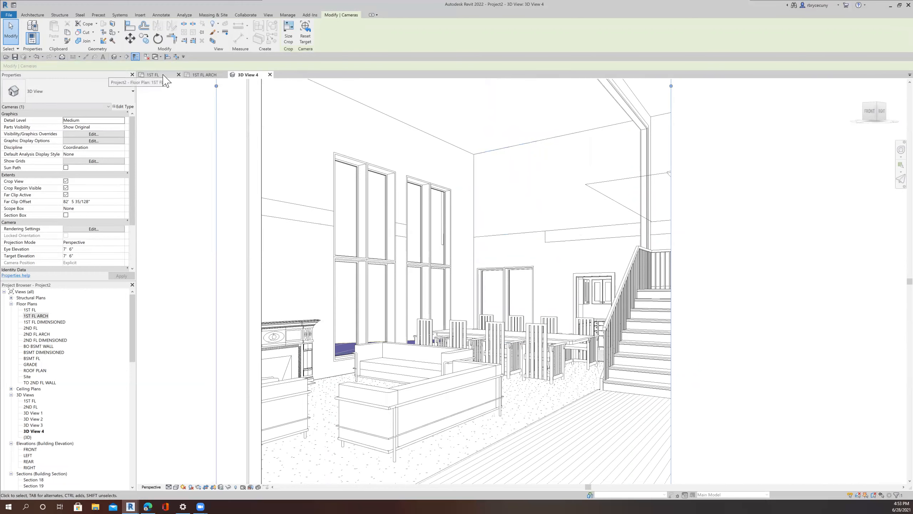
Step: Open Section 18 from its section line on the first floor architectural plan
left_click(202, 74)
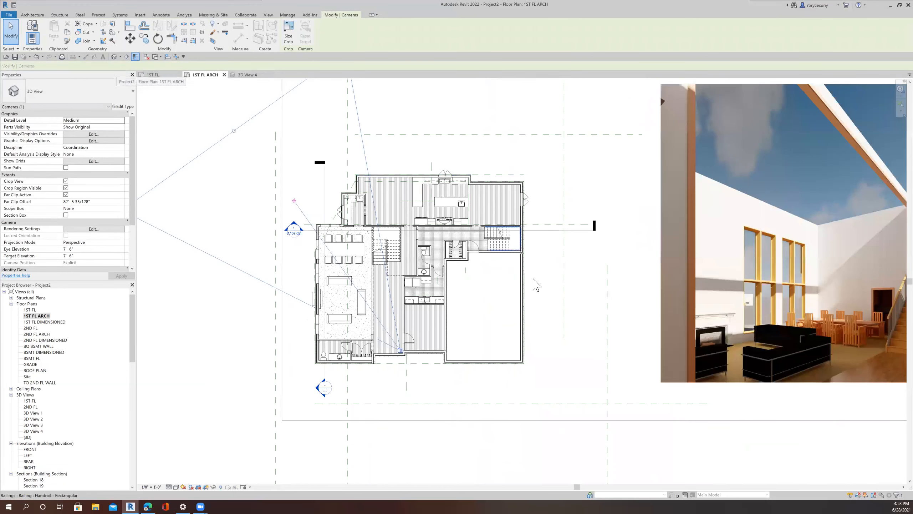
right_click(540, 231)
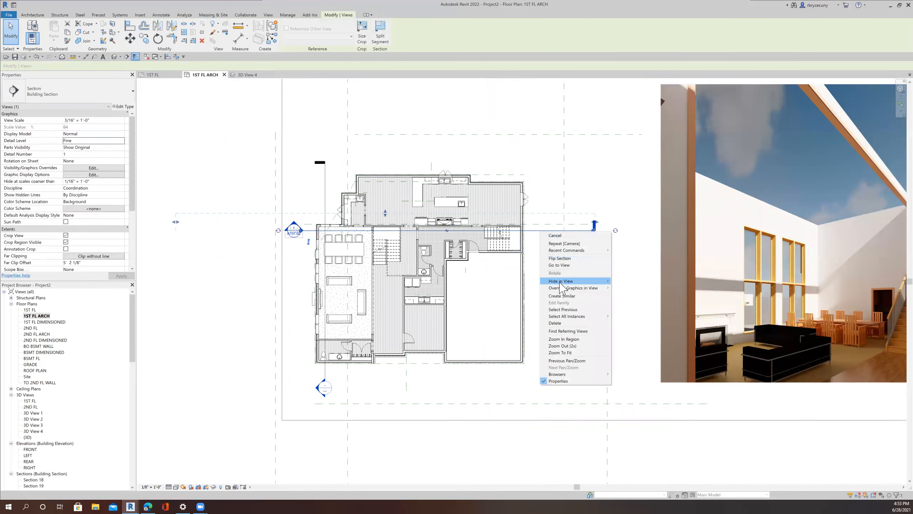
left_click(563, 265)
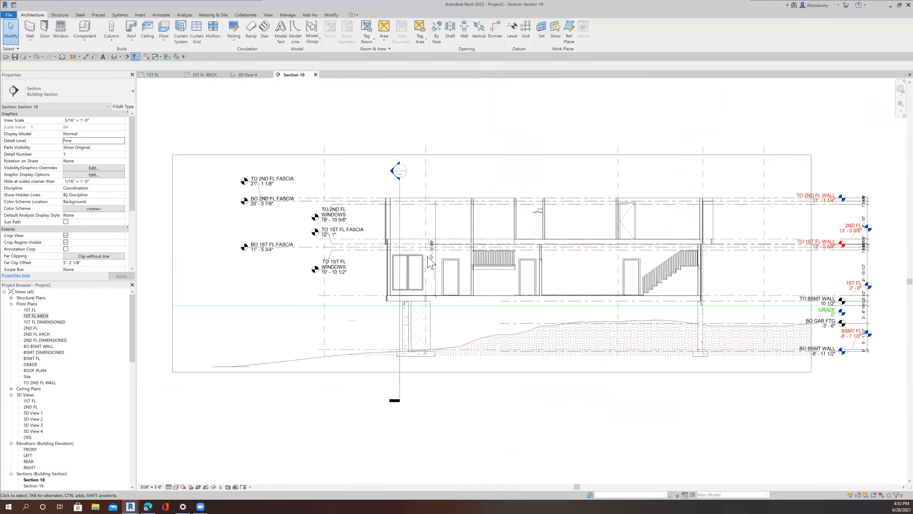
scroll(417, 270, "up", 5)
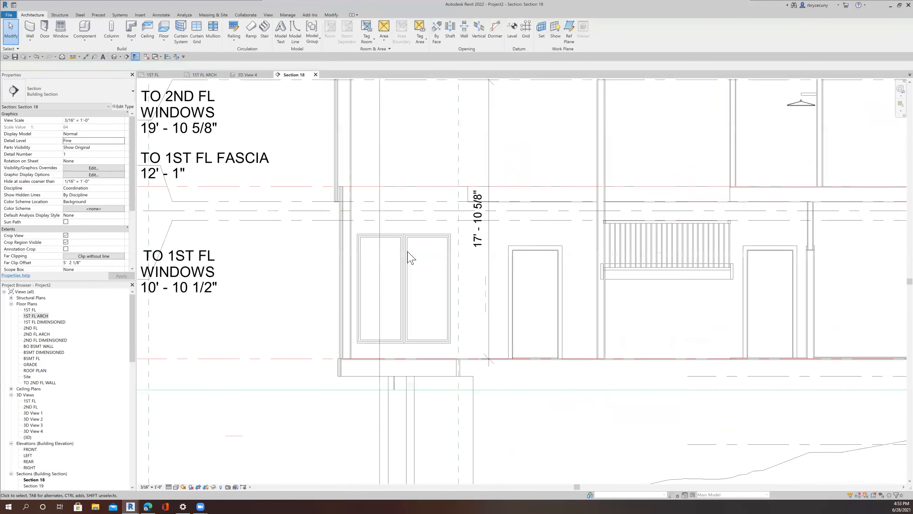
Step: Try to copy the two first-floor windows upward in the section view
left_click(371, 240)
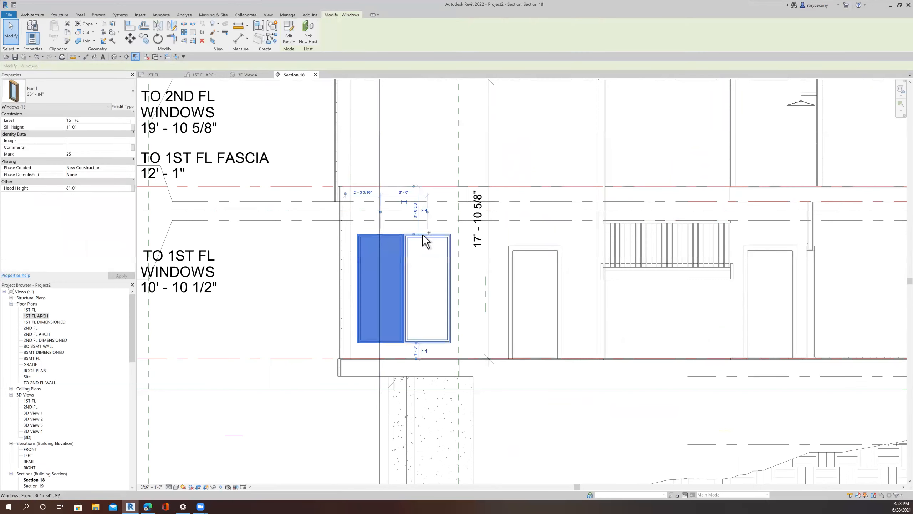
left_click(433, 239, "ctrl")
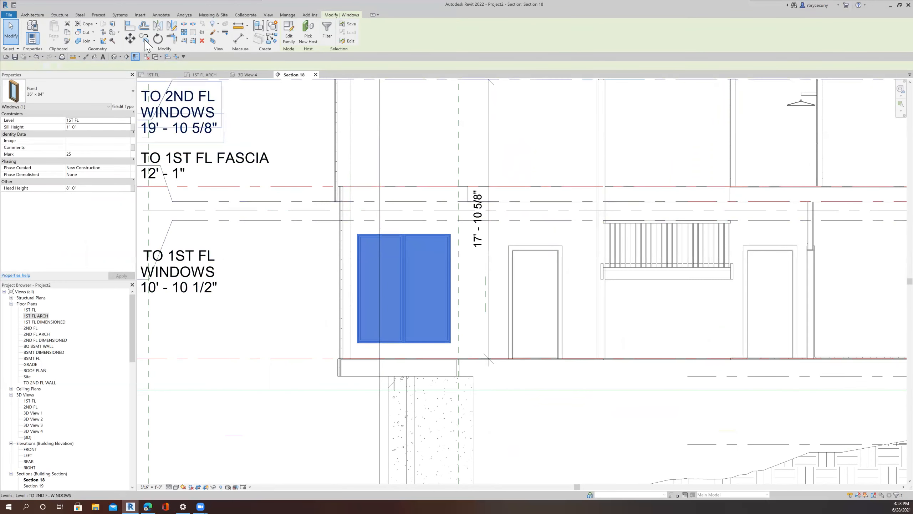
scroll(454, 346, "up", 2)
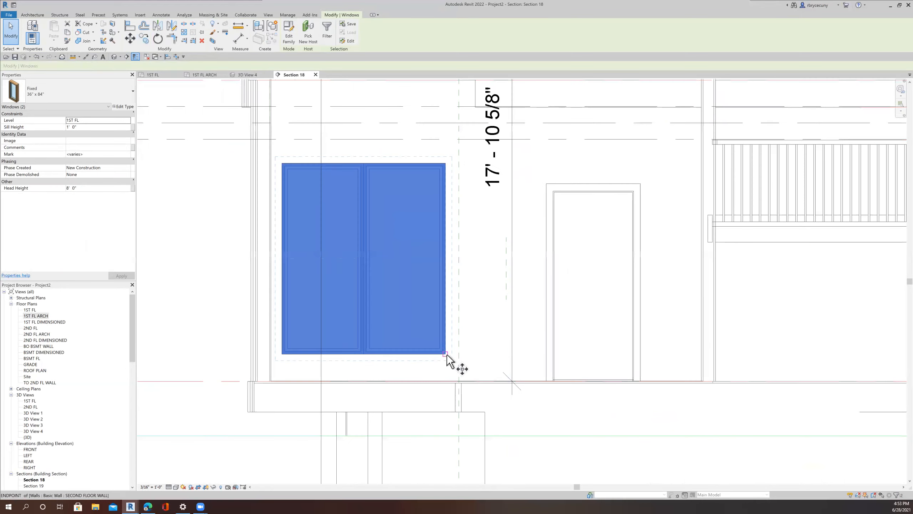
key("c")
key("o")
left_click(446, 353)
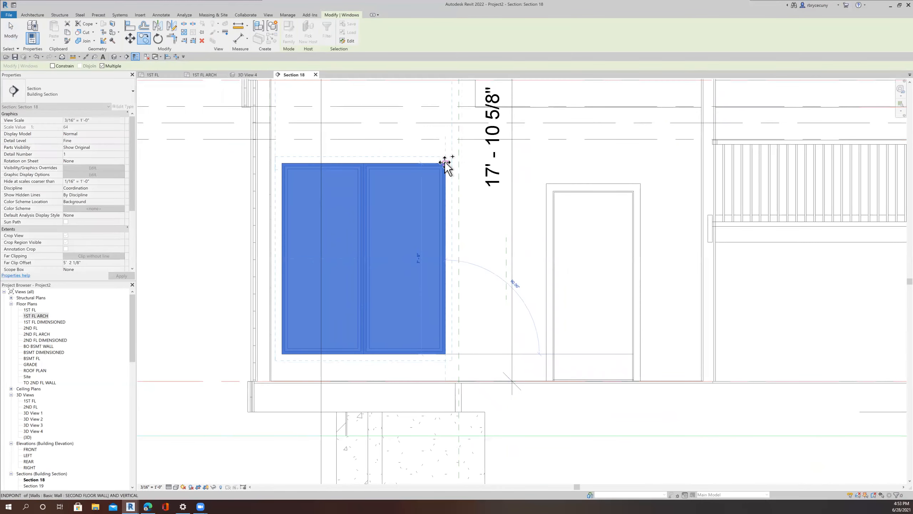
scroll(431, 260, "down", 5)
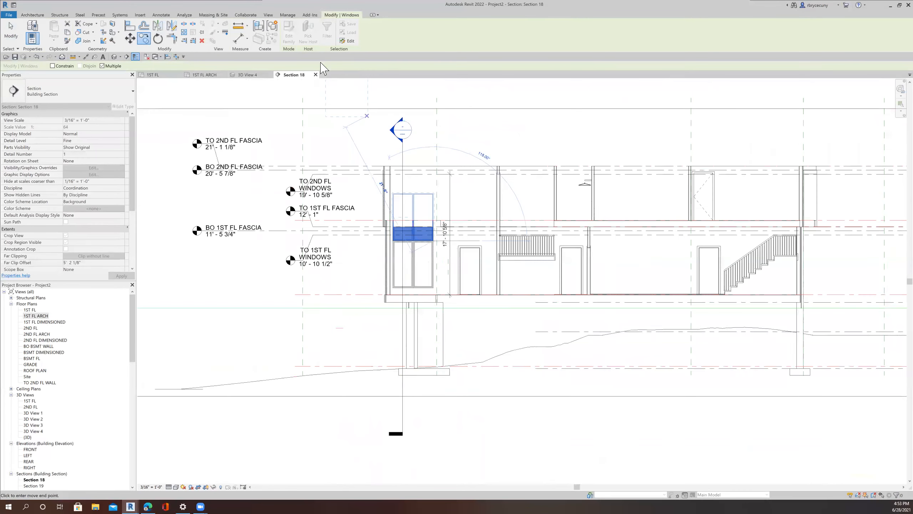
left_click(248, 75)
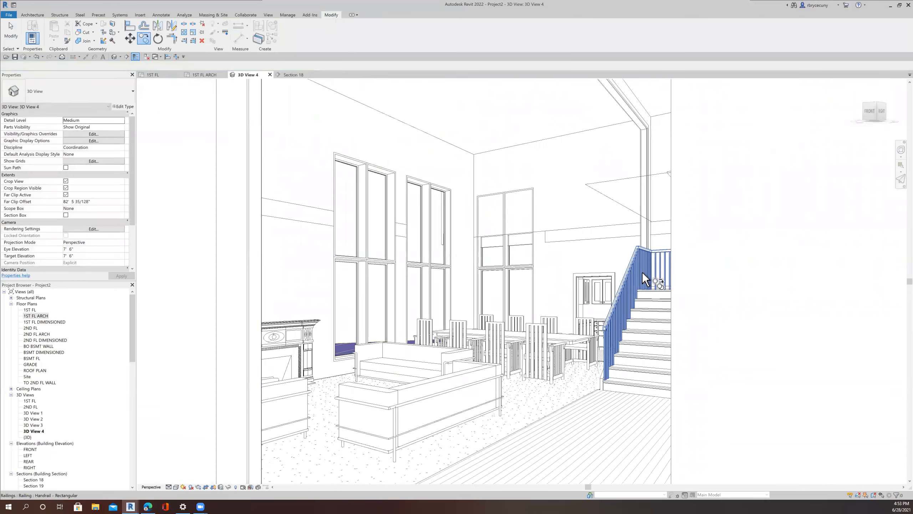
key("Escape")
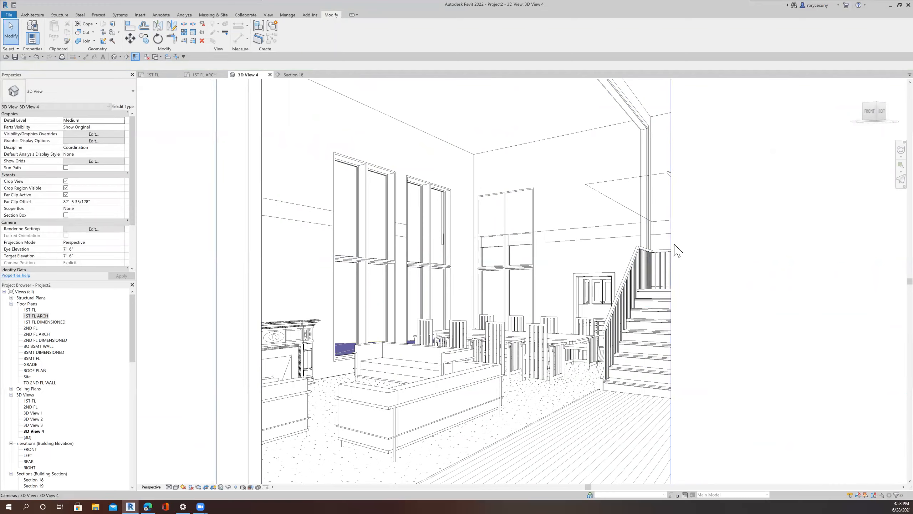
Step: Examine the stacked wall above the first-floor windows in the 3D camera view and in Section 18
scroll(536, 253, "up", 5)
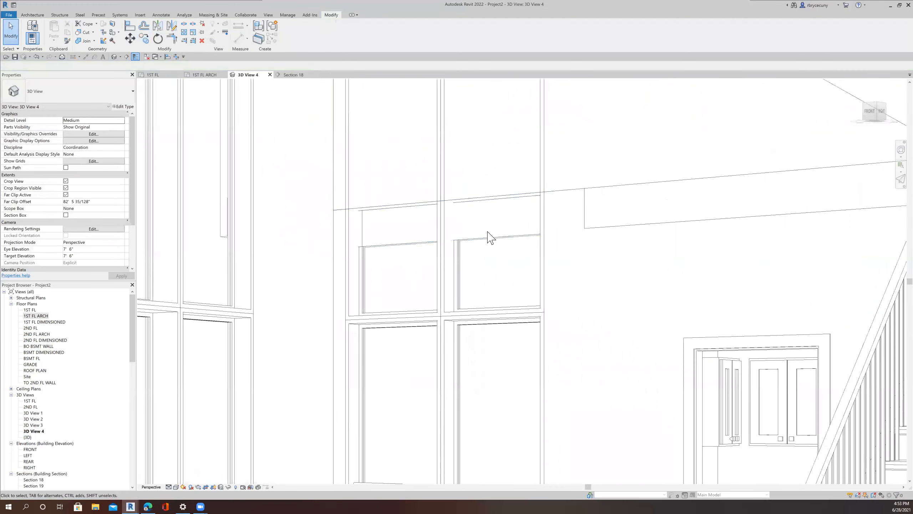
left_click(488, 234)
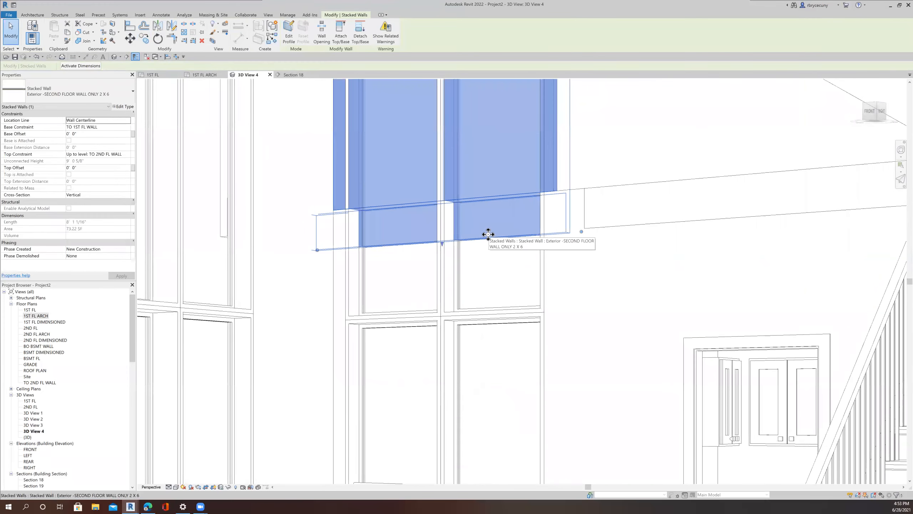
scroll(491, 233, "down", 3)
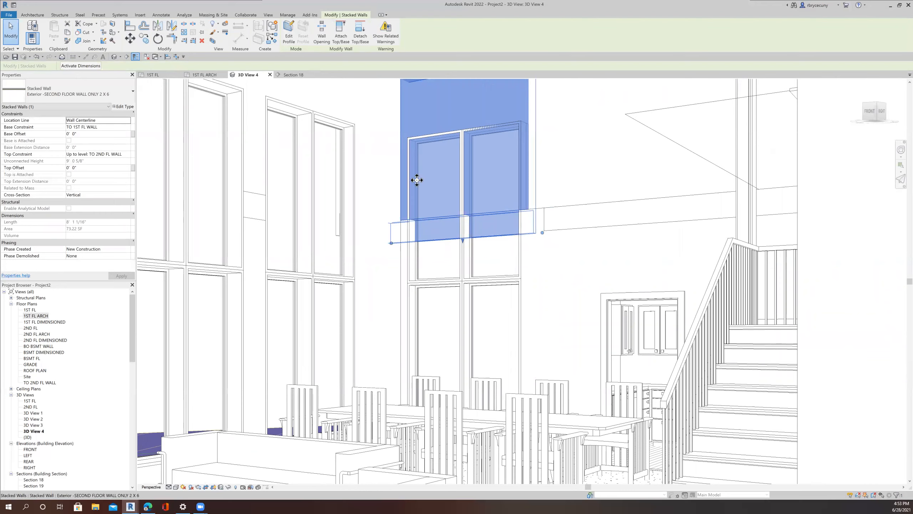
left_click(294, 74)
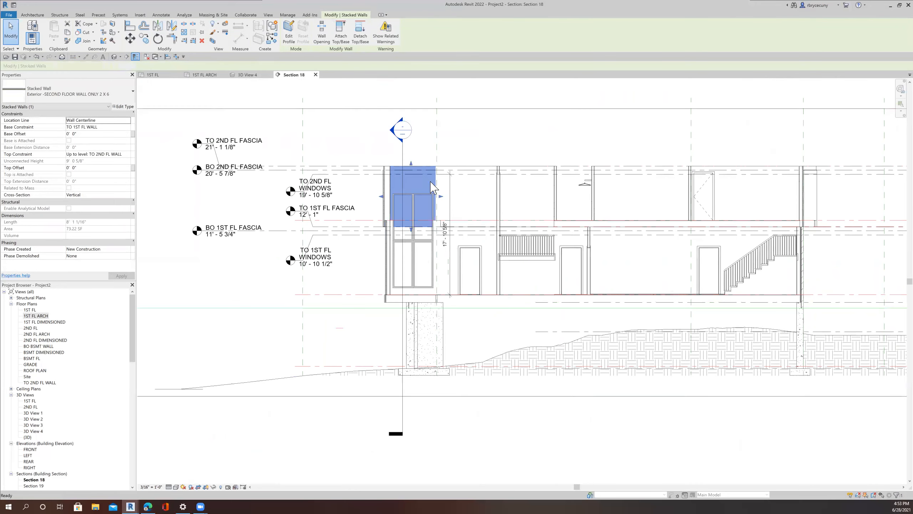
scroll(407, 215, "up", 3)
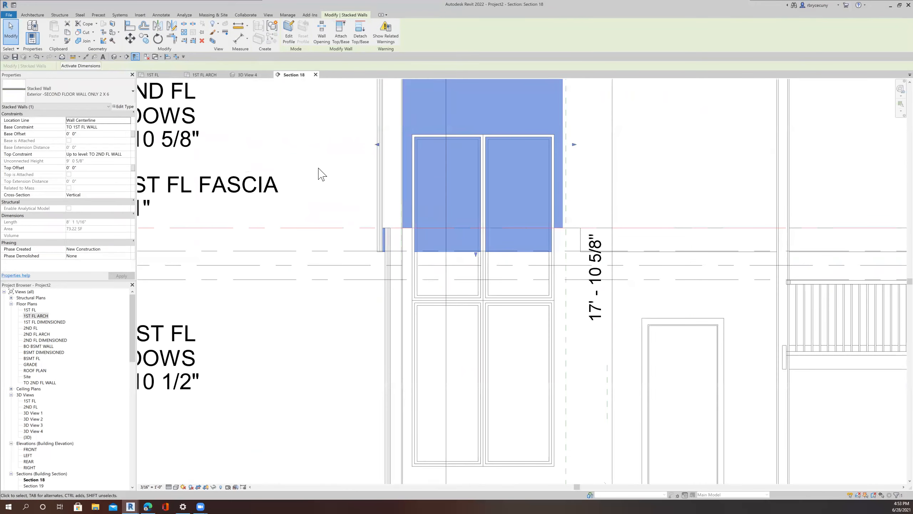
key("Escape")
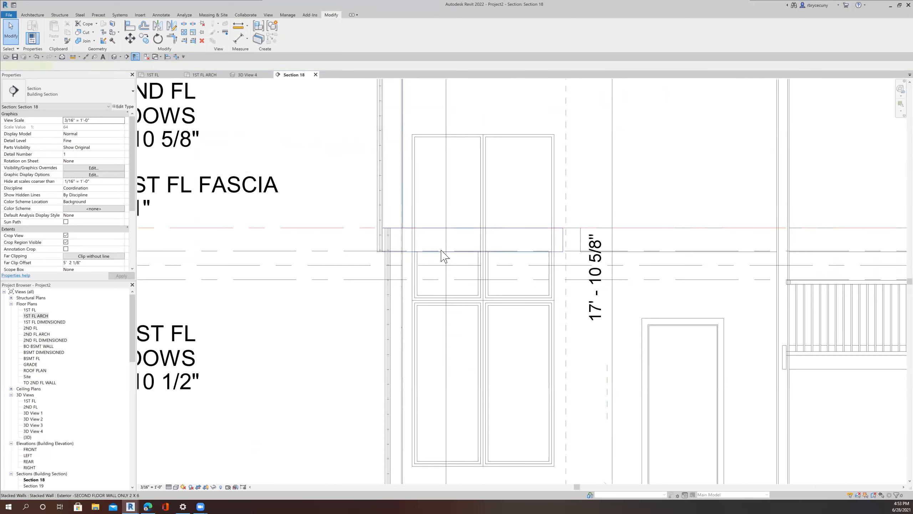
left_click(442, 254)
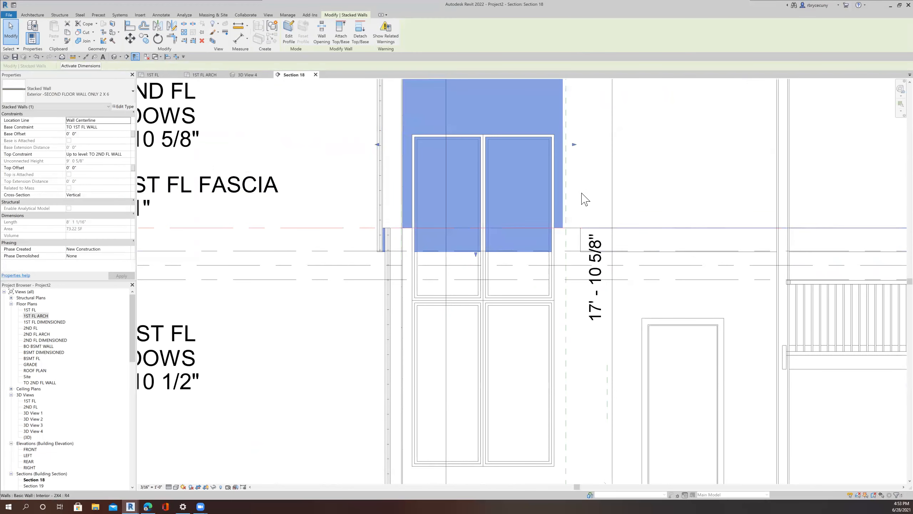
scroll(584, 199, "down", 3)
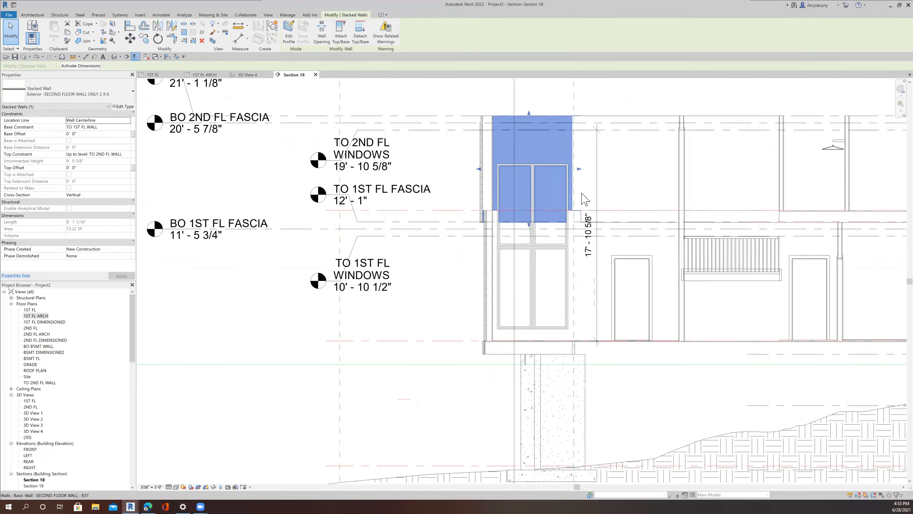
scroll(585, 199, "up", 2)
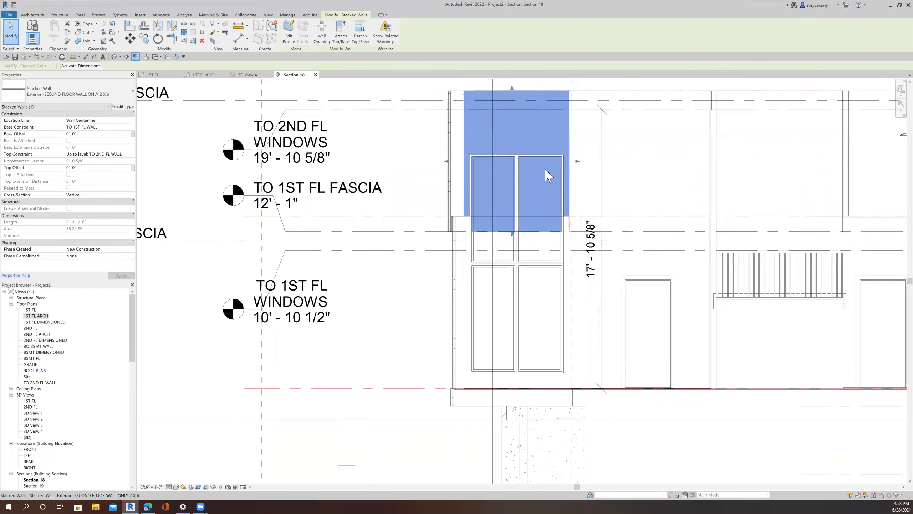
Step: Inspect the wall segments above the windows in Section 18, briefly starting and cancelling Join Geometry
left_click(83, 41)
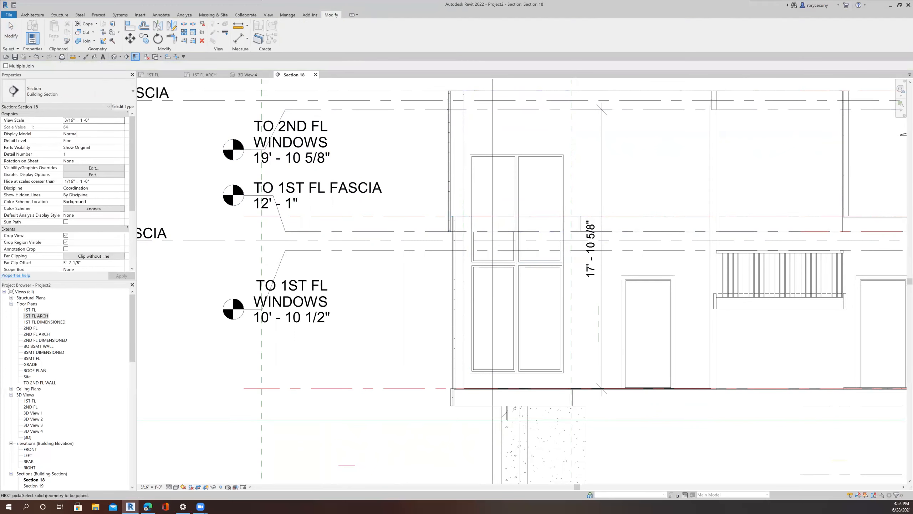
left_click(10, 32)
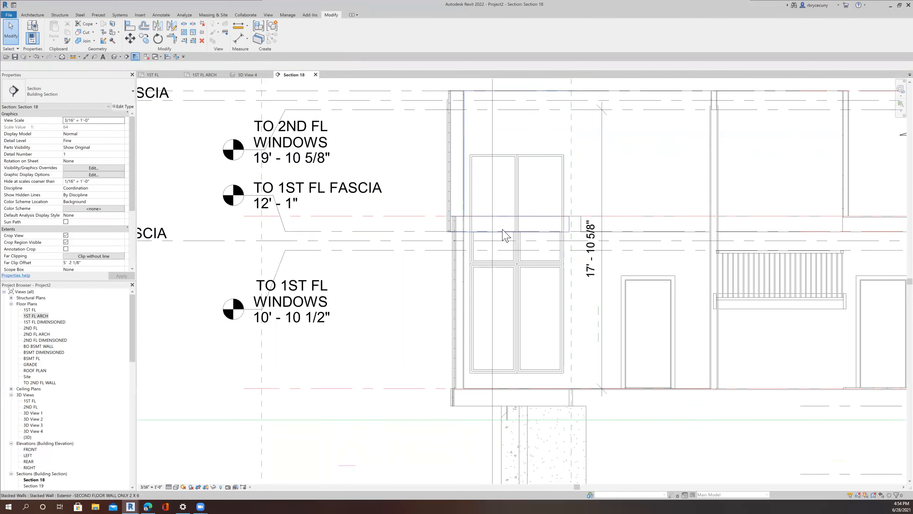
left_click(503, 232)
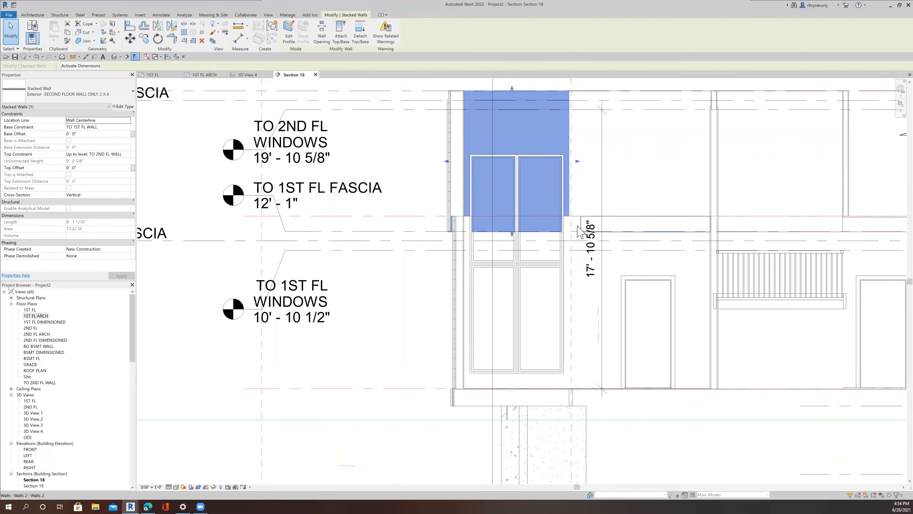
left_click(575, 230)
scroll(572, 230, "up", 3)
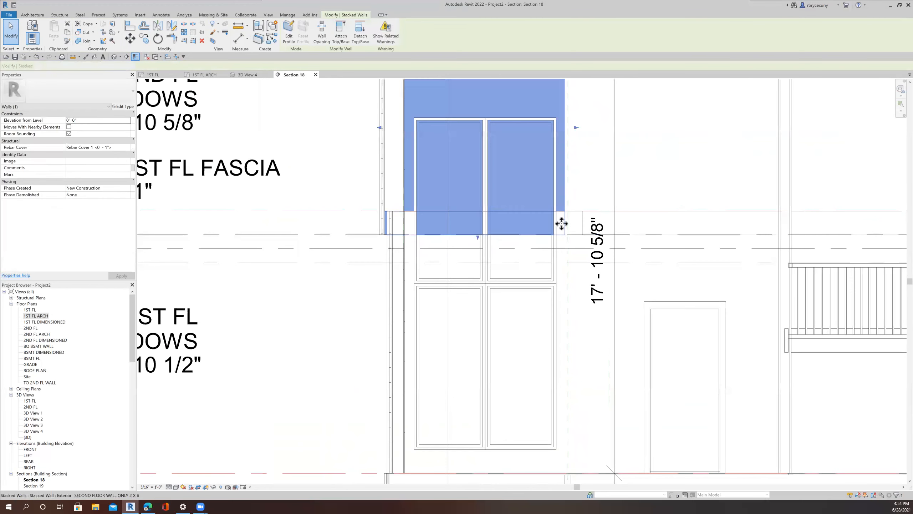
left_click(562, 225)
scroll(562, 227, "down", 3)
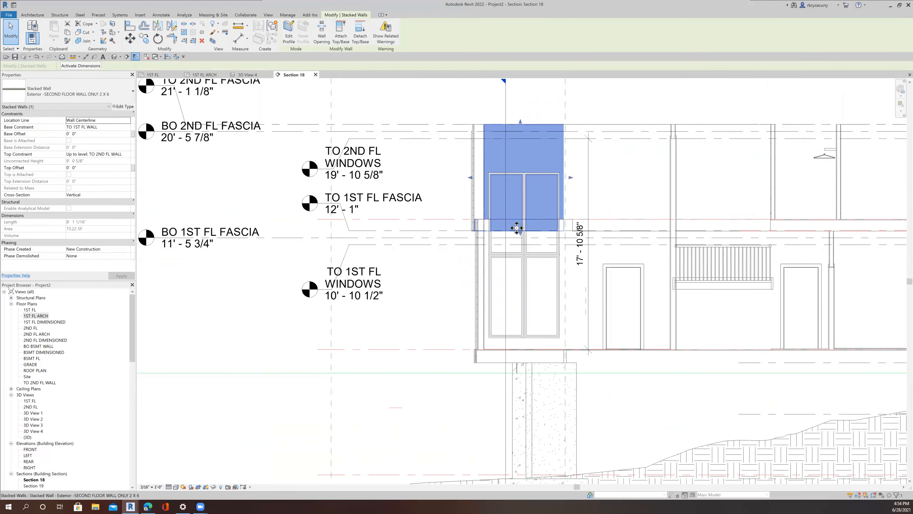
scroll(517, 227, "up", 2)
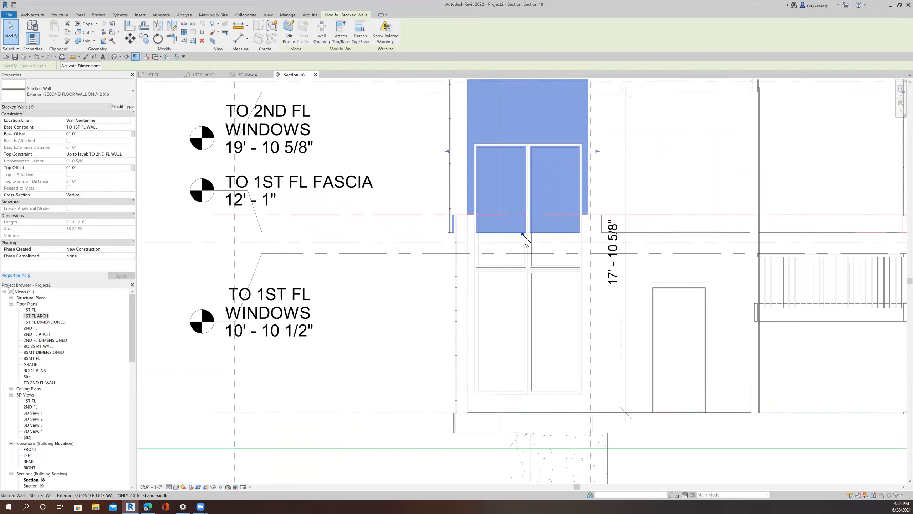
scroll(522, 236, "down", 8)
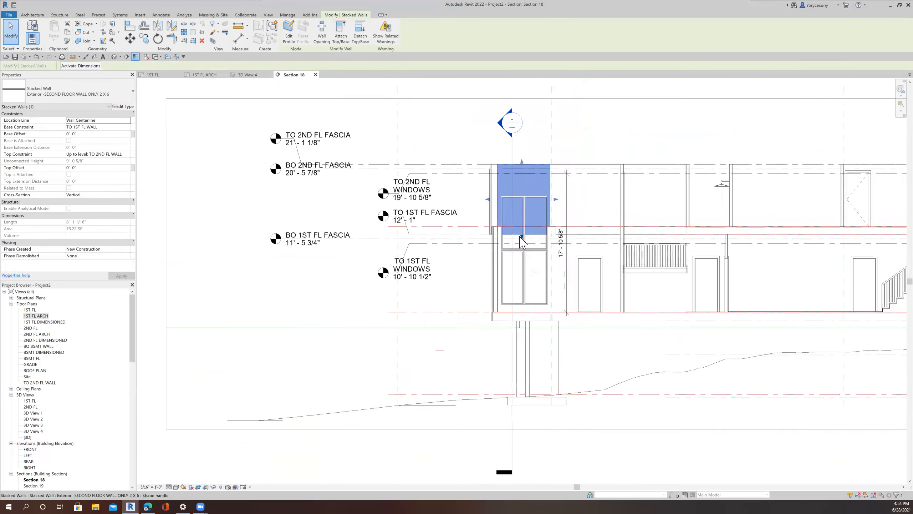
Step: Open Section 19 and inspect the window and stacked wall in that section
right_click(518, 327)
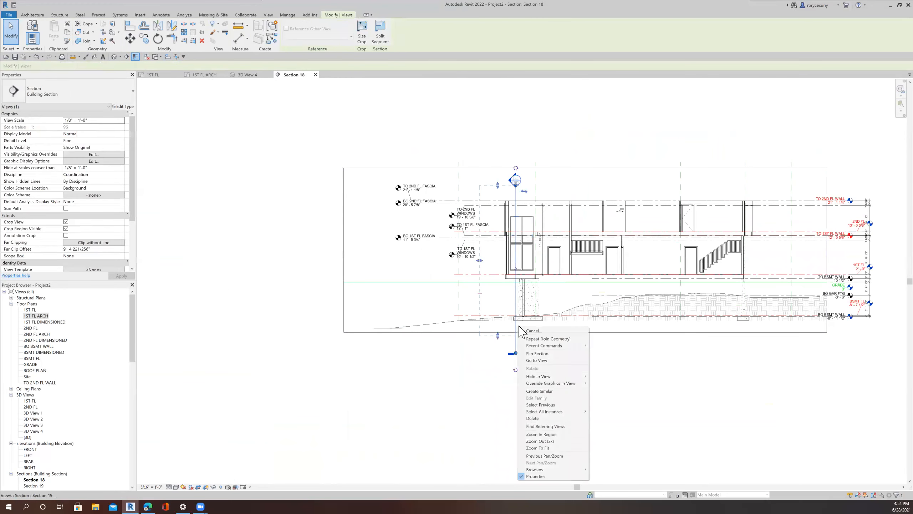
left_click(534, 361)
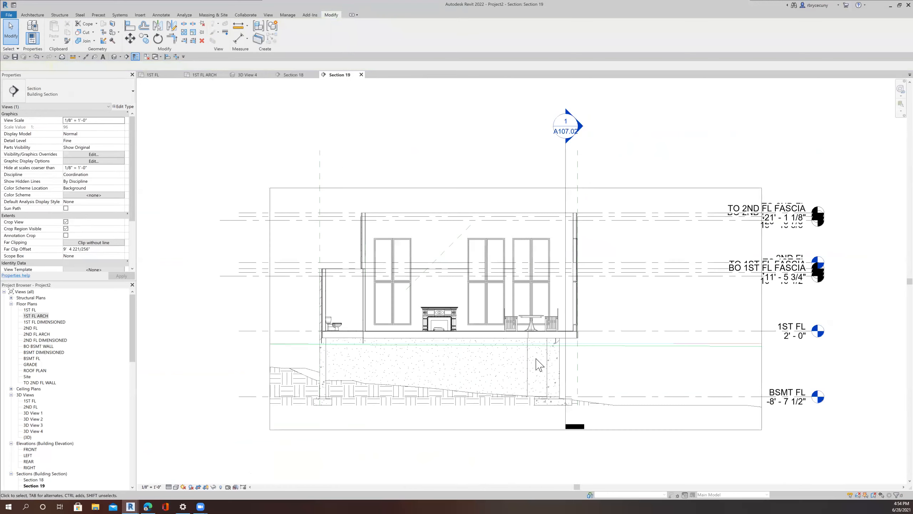
scroll(591, 272, "up", 8)
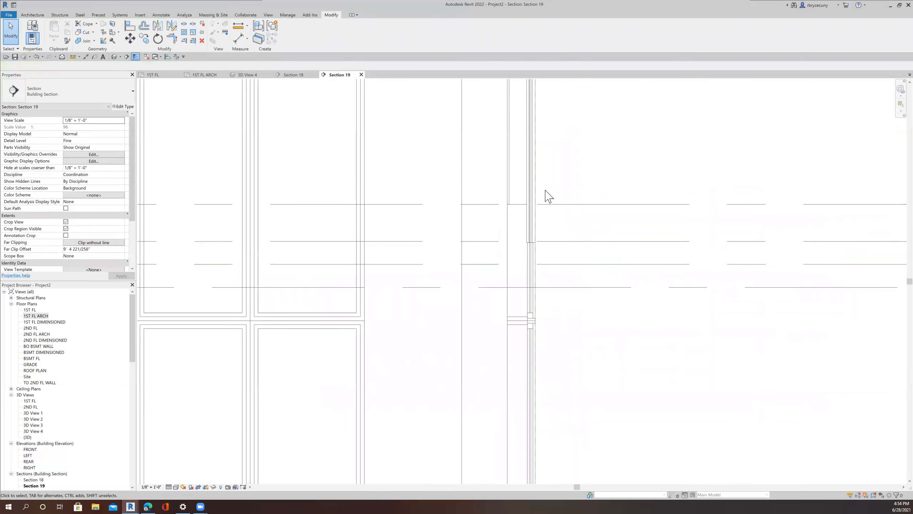
left_click(532, 199)
middle_click_drag(564, 194, 503, 306)
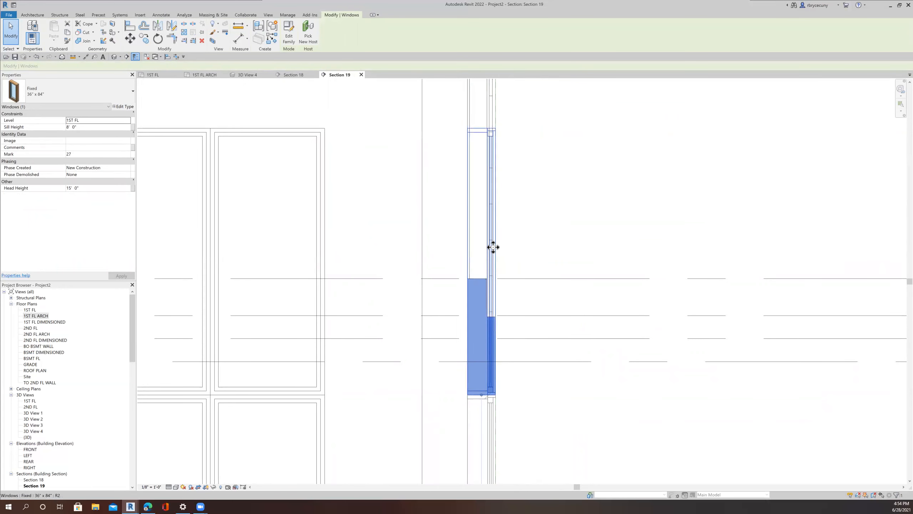
scroll(502, 245, "down", 3)
left_click(489, 147)
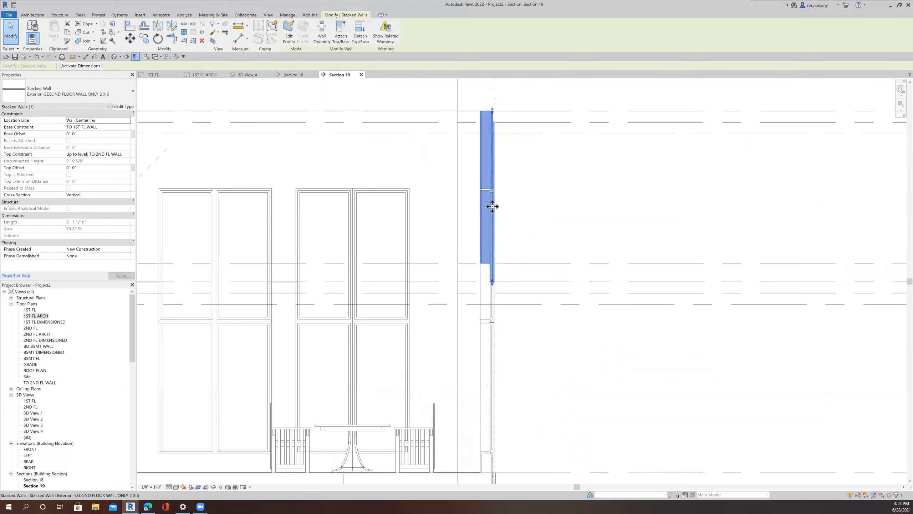
Step: Zoom in on the stacked wall's lower edge in Section 19, then switch to Section 18
scroll(505, 279, "up", 4)
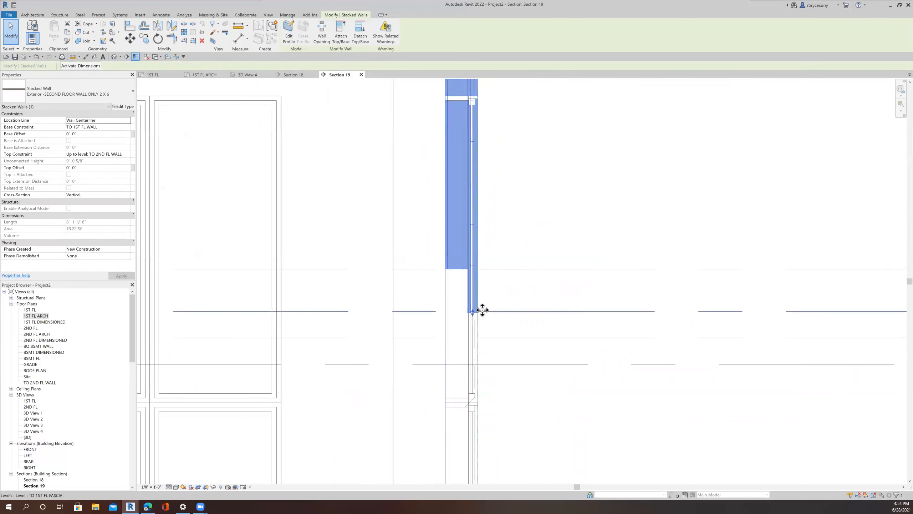
scroll(476, 310, "up", 3)
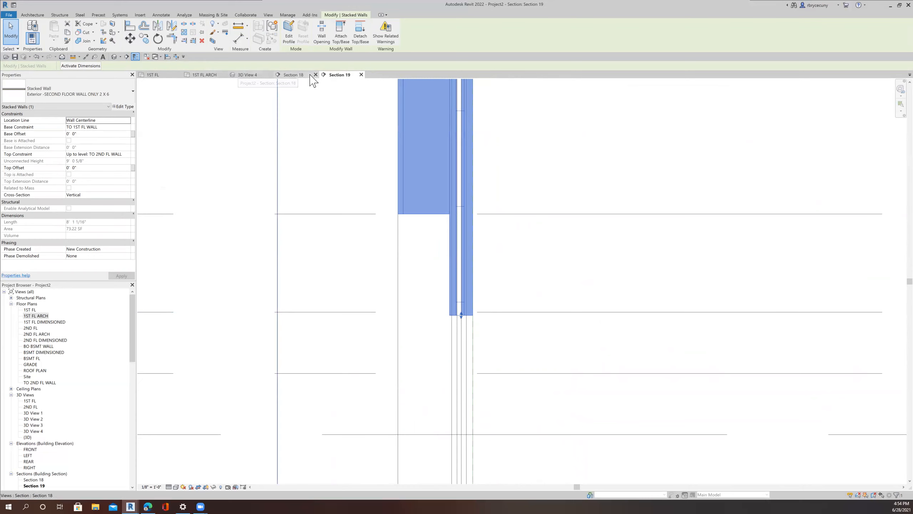
left_click(296, 75)
scroll(520, 210, "up", 5)
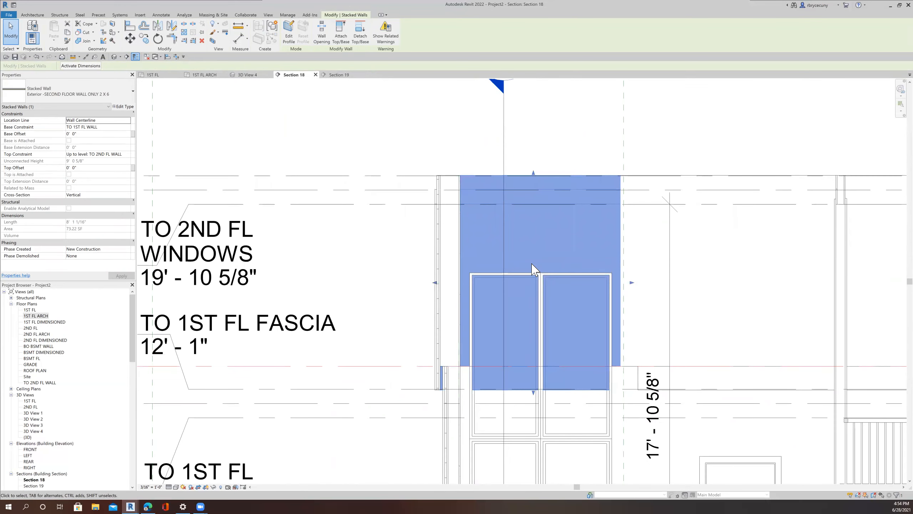
left_click(83, 41)
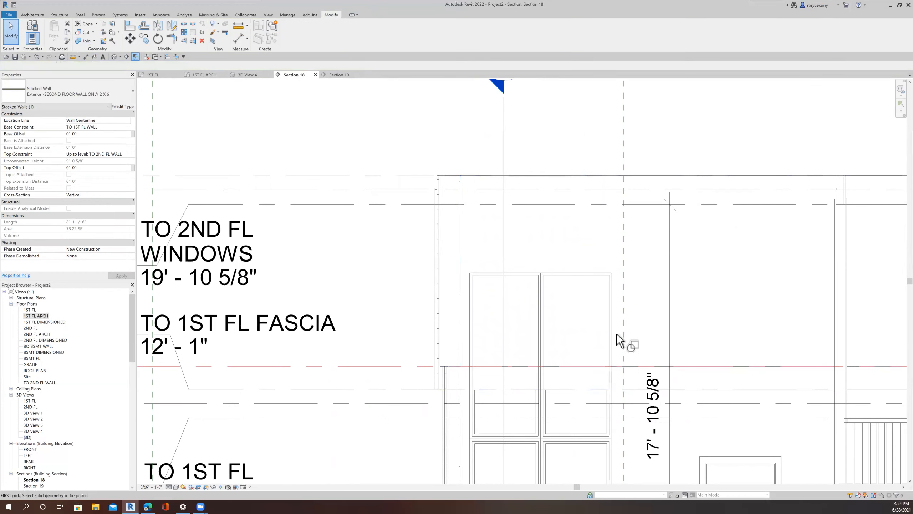
left_click(612, 431)
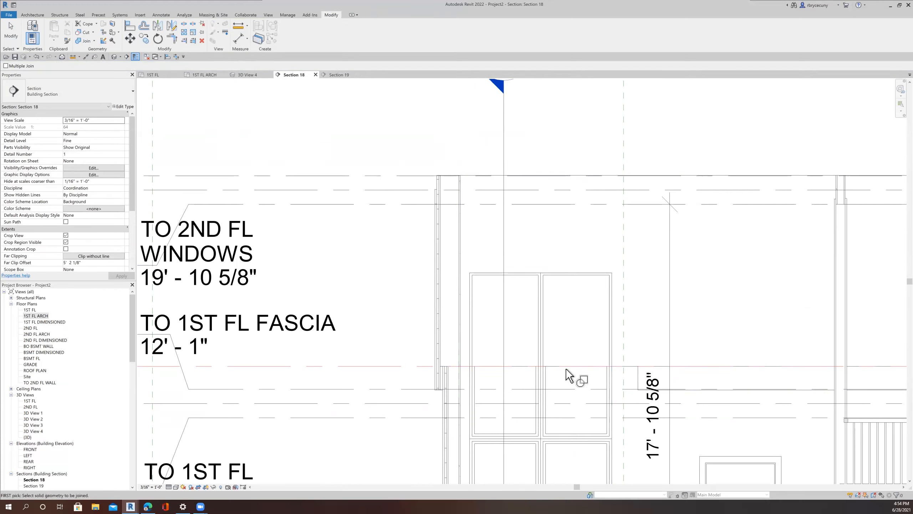
left_click(255, 76)
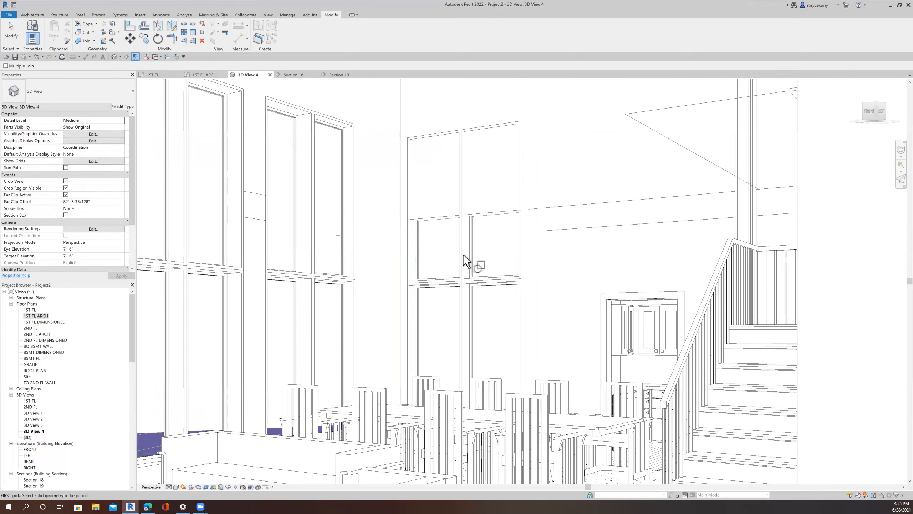
middle_click_drag(505, 212, 511, 267)
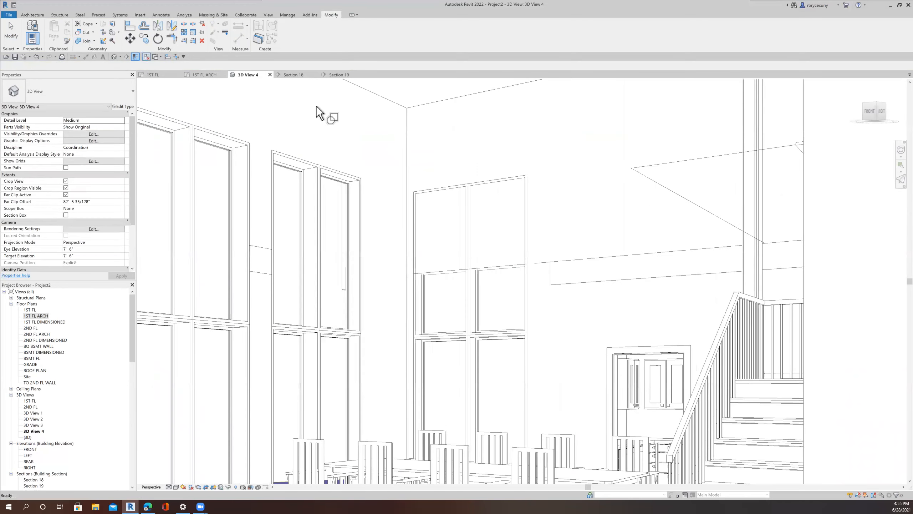
left_click(412, 154)
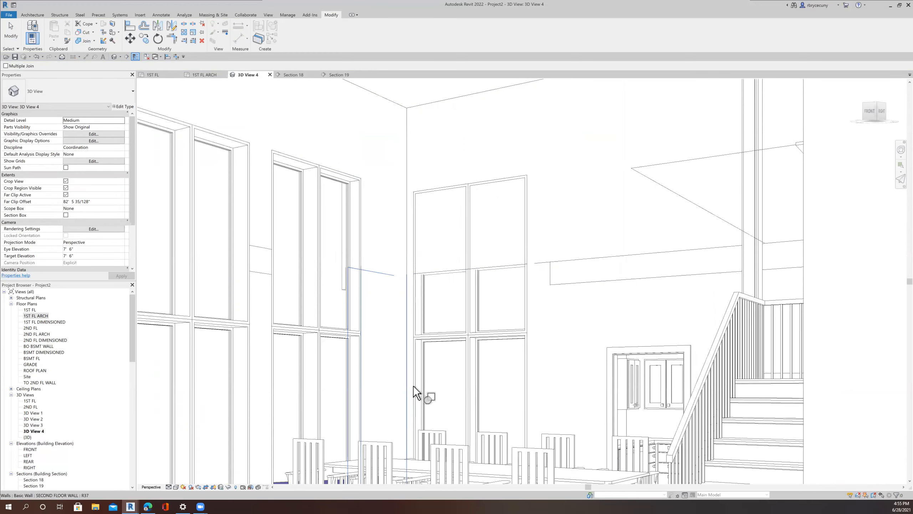
scroll(535, 344, "down", 3)
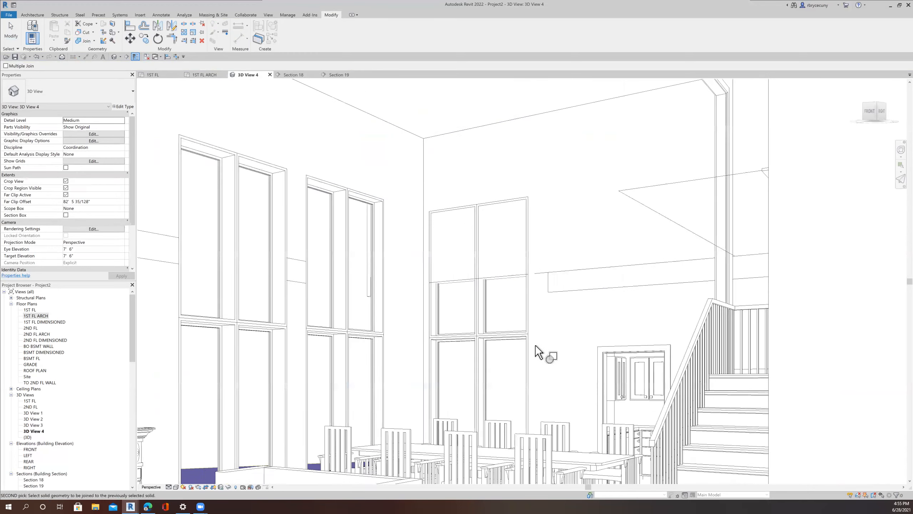
key("Escape")
key("Escape")
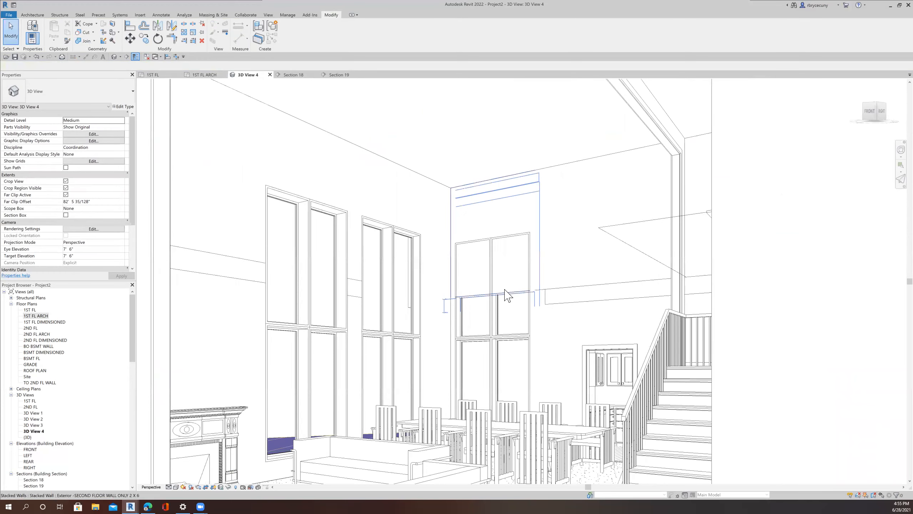
Step: Edit the stacked wall's profile in Section 18, sketching lines around the second-floor window opening
left_click(506, 295)
scroll(507, 292, "up", 2)
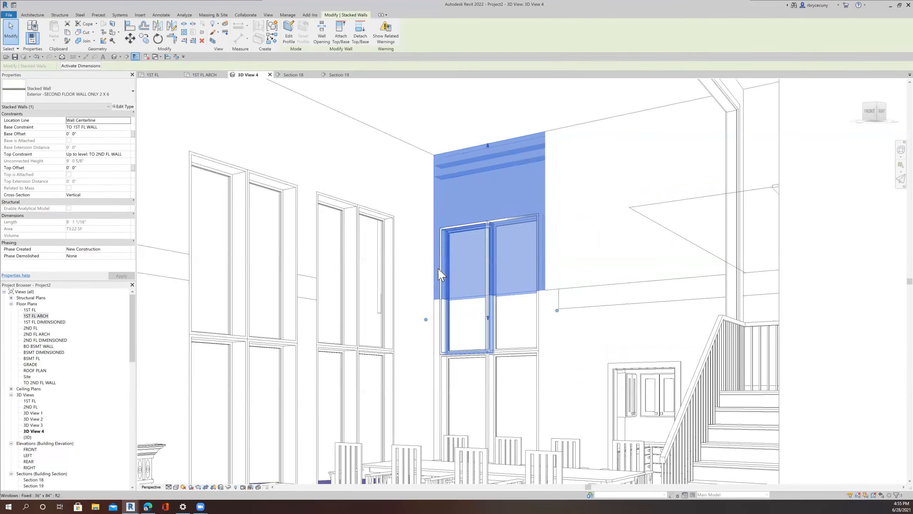
left_click(304, 77)
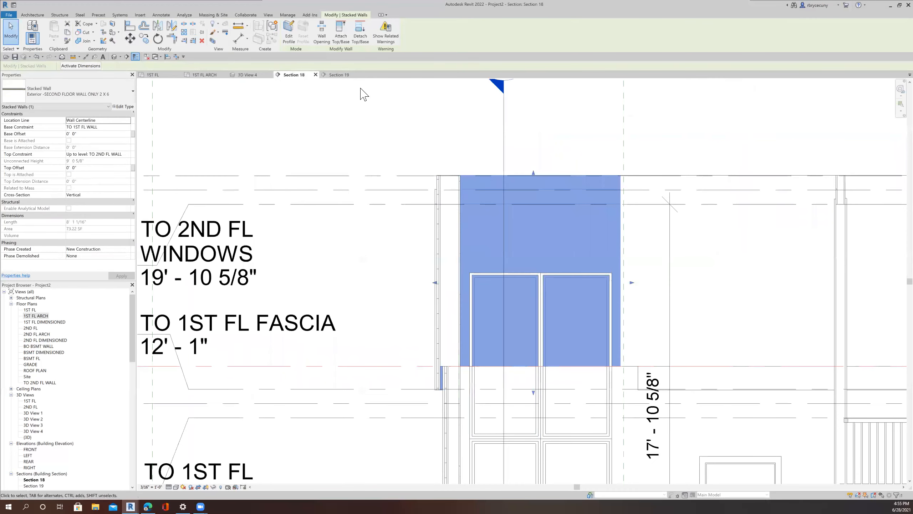
left_click(291, 41)
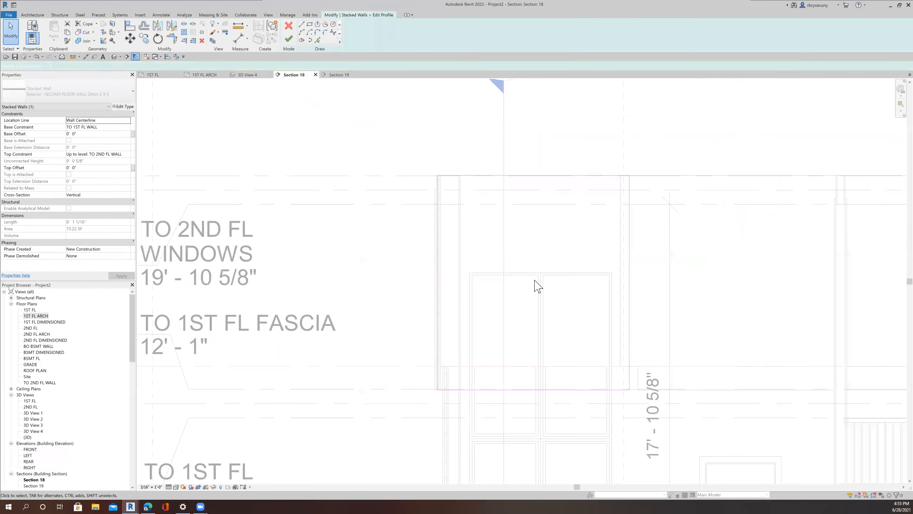
left_click(301, 25)
scroll(465, 370, "up", 3)
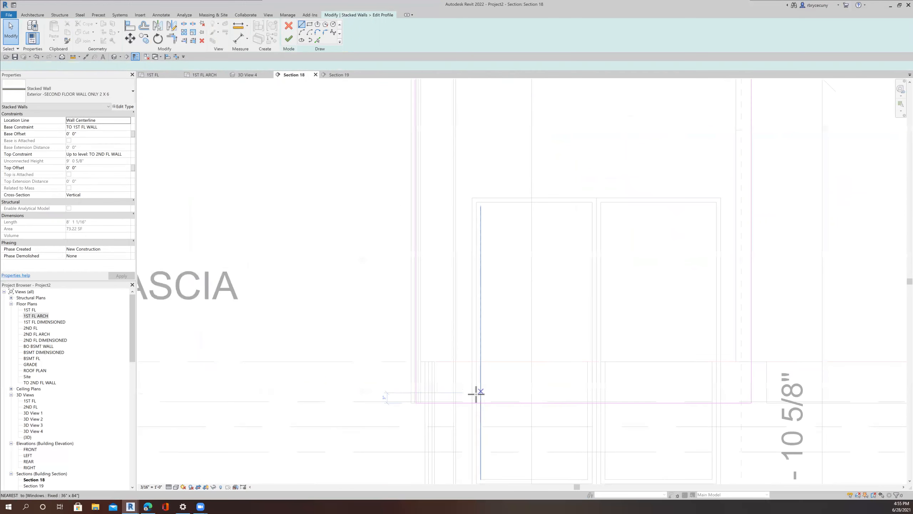
left_click(472, 403)
left_click(472, 198)
left_click(719, 198)
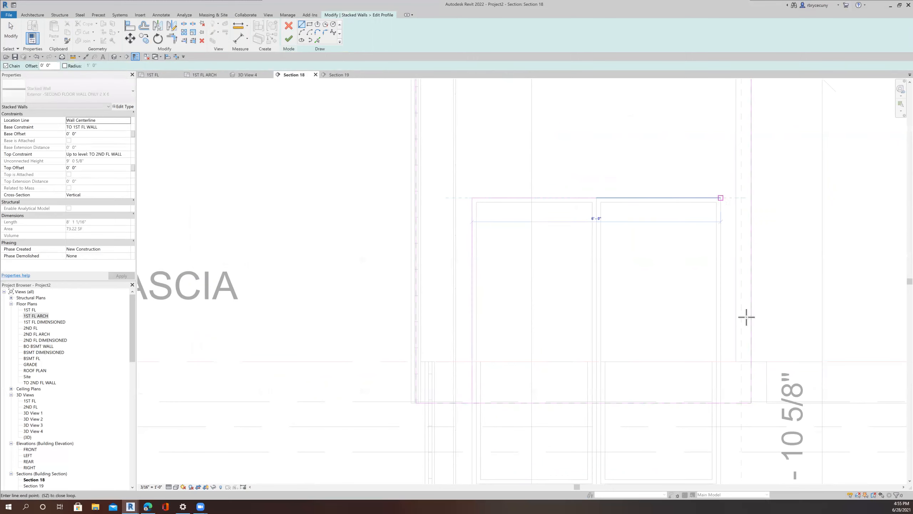
left_click(722, 402)
key("Escape")
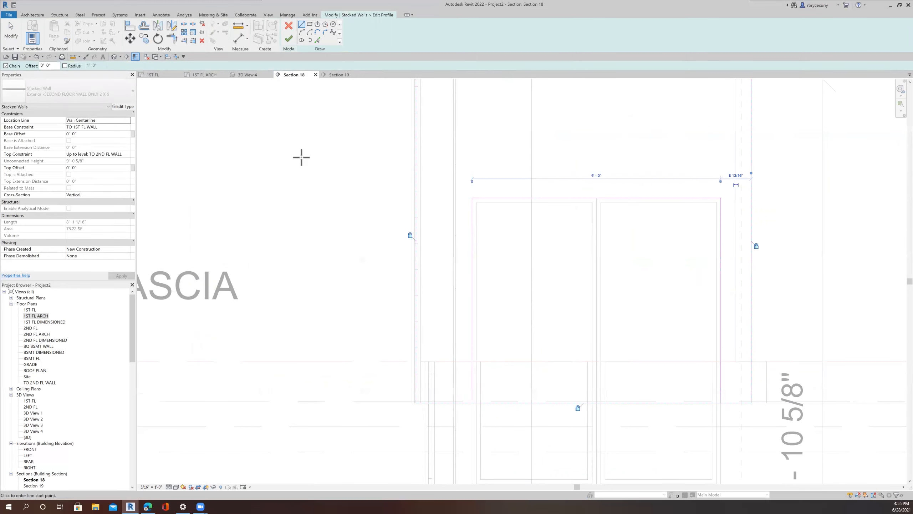
Step: Split the profile's bottom edge at two points beneath the windows
left_click(184, 25)
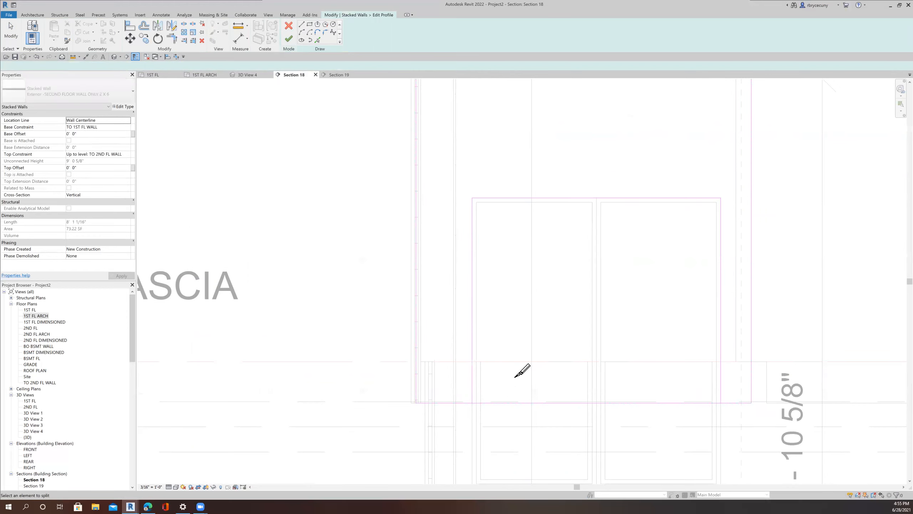
left_click(537, 402)
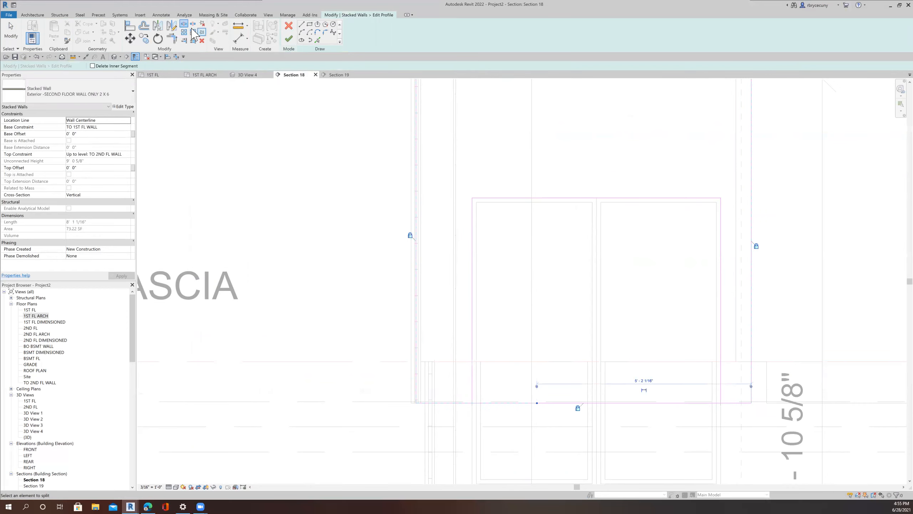
left_click(184, 40)
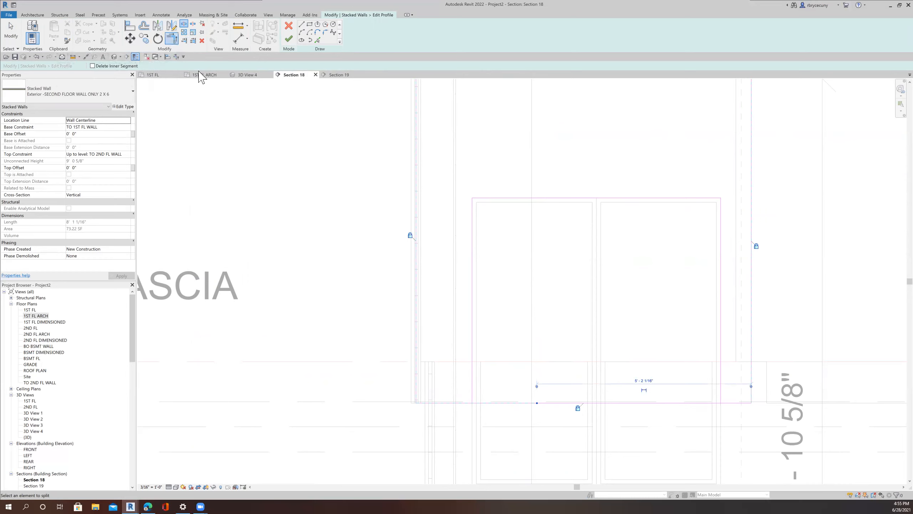
left_click(461, 402)
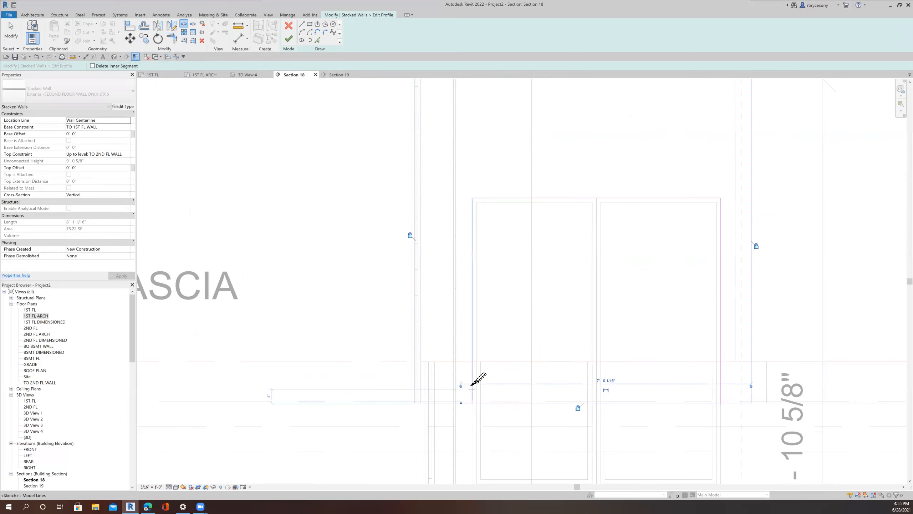
Step: Trim the opening's side lines to the bottom edge at both corners and delete the bottom segment between them
left_click(176, 41)
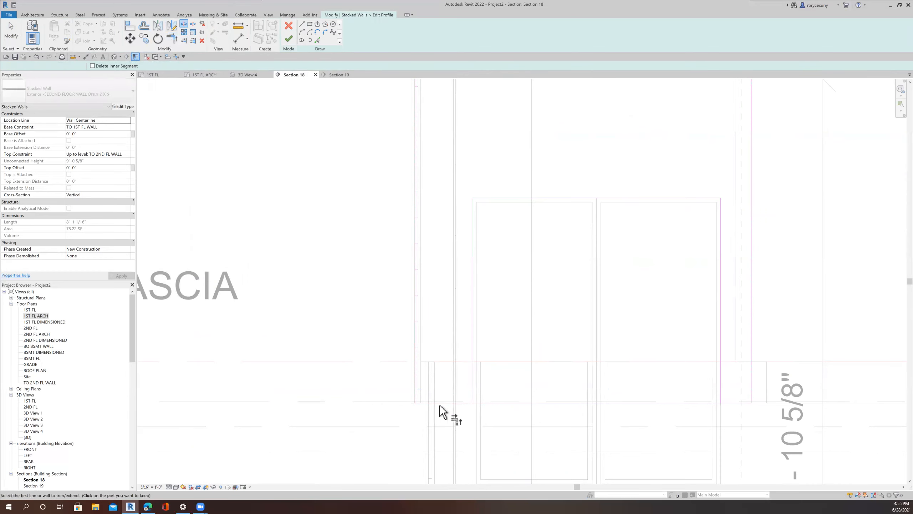
left_click(446, 403)
left_click(474, 334)
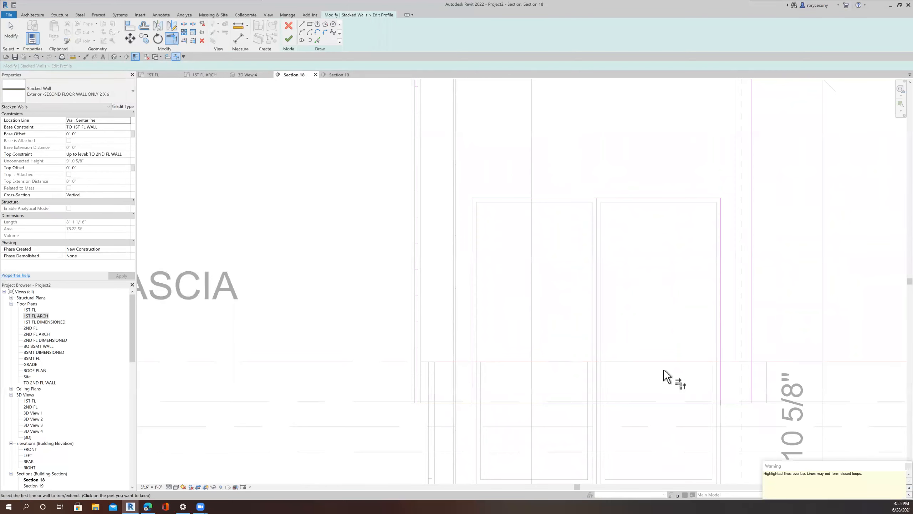
left_click(719, 384)
left_click(727, 403)
key("Escape")
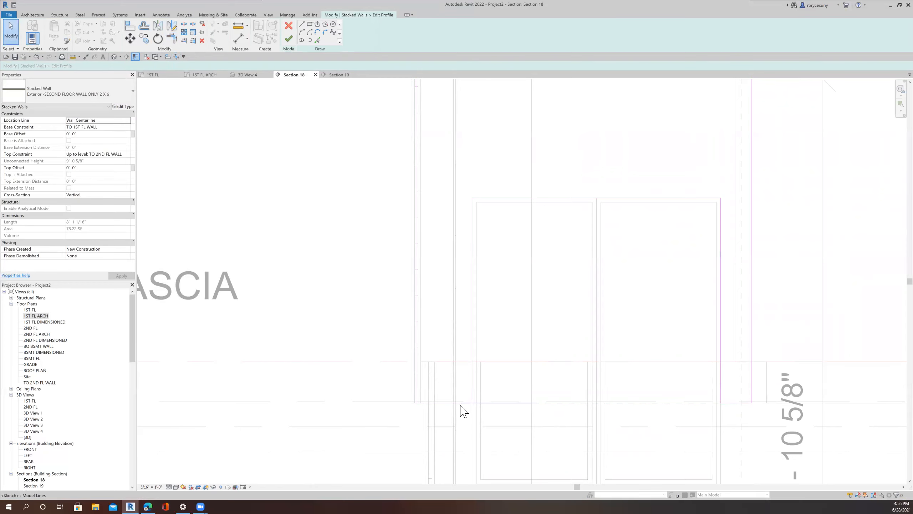
left_click(513, 402)
key("Delete")
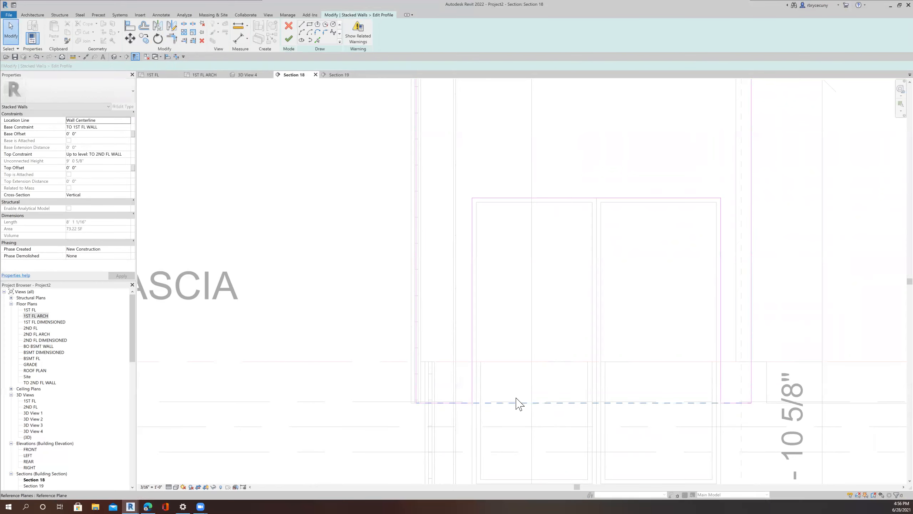
Step: Finish the stacked wall profile edit from the 3D camera view
scroll(503, 403, "down", 4)
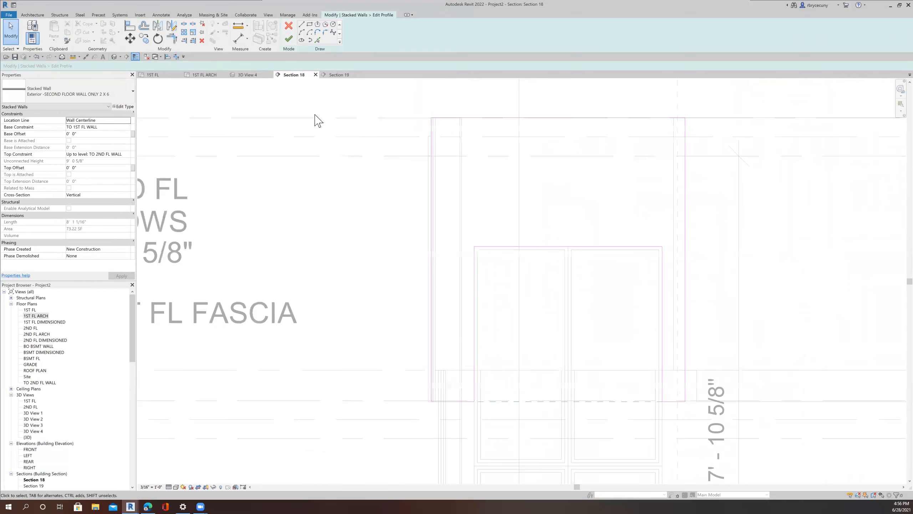
left_click(247, 74)
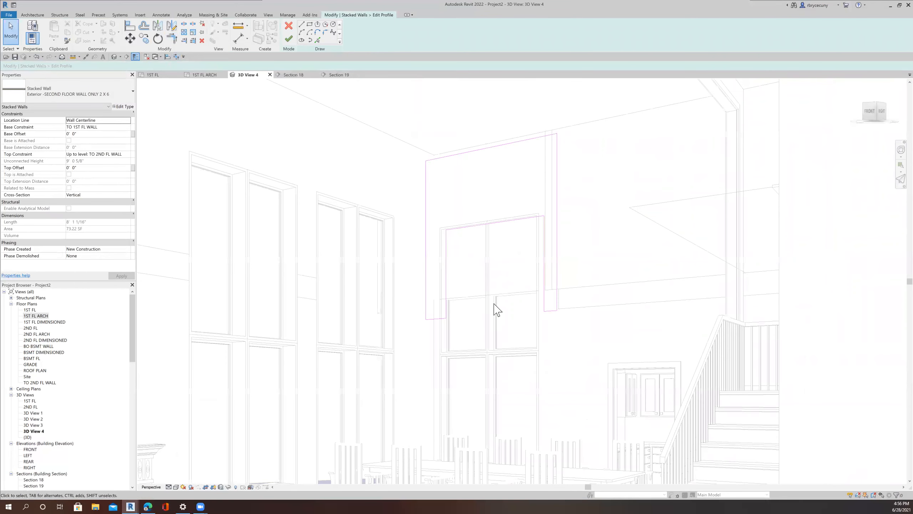
scroll(495, 309, "up", 3)
left_click(288, 38)
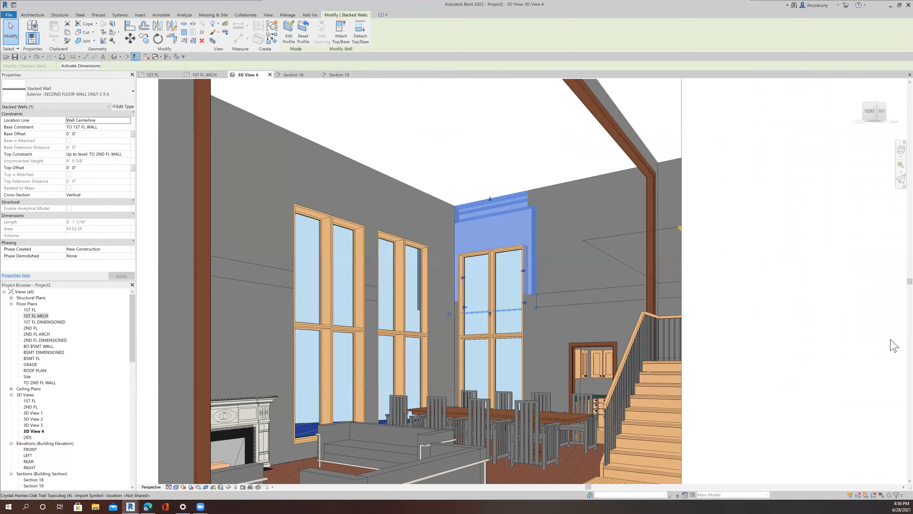
Step: Widen the camera view's crop region to the right to include the staircase, and save the project
left_click(872, 298)
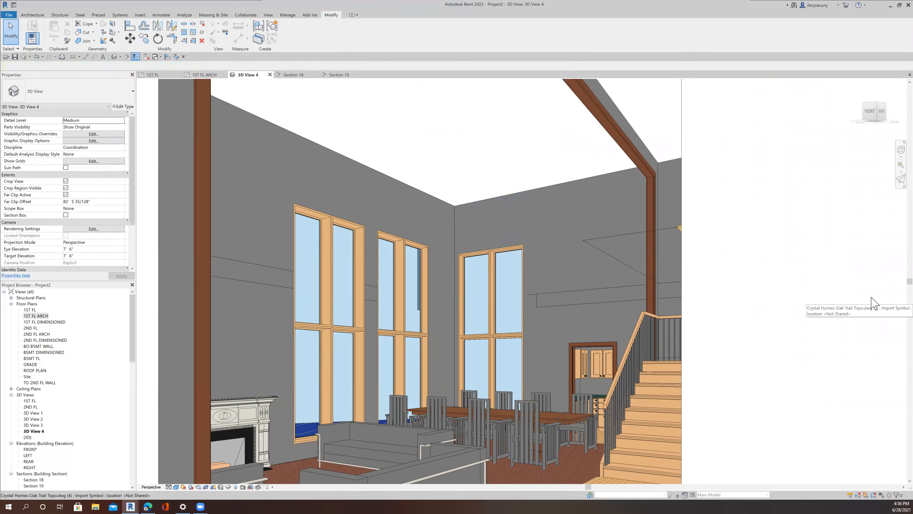
scroll(547, 336, "down", 5)
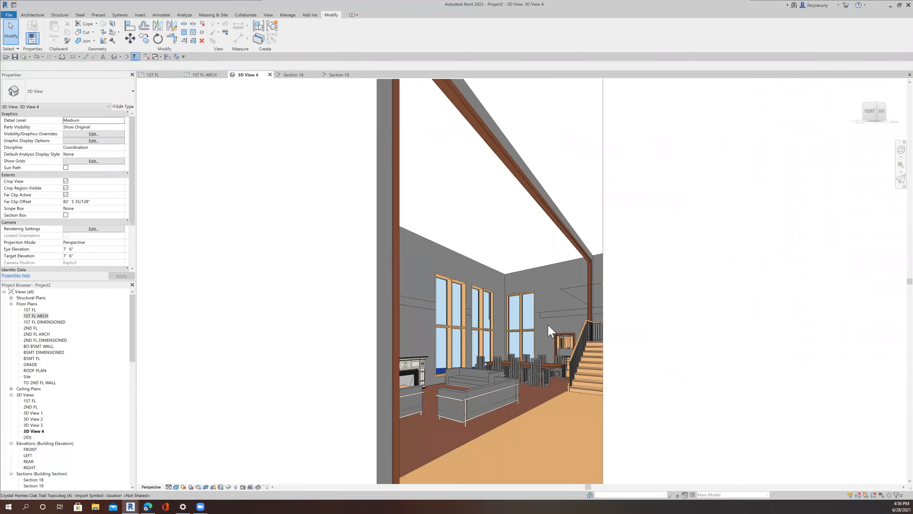
scroll(548, 330, "up", 2)
scroll(548, 330, "down", 4)
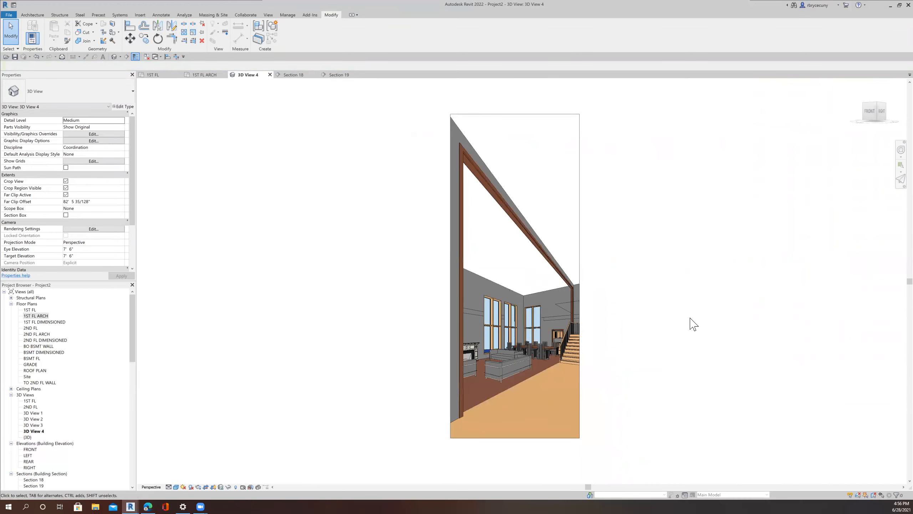
scroll(733, 332, "up", 1)
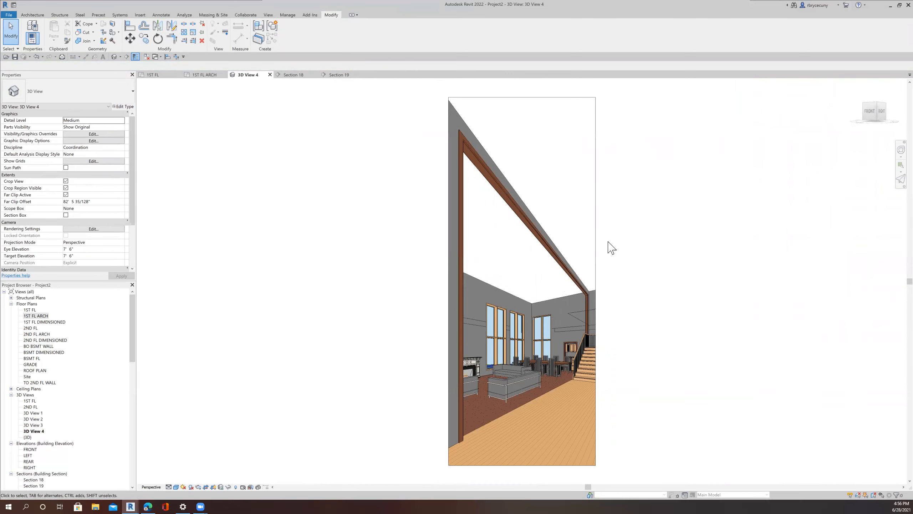
left_click(595, 255)
left_click_drag(599, 281, 648, 283)
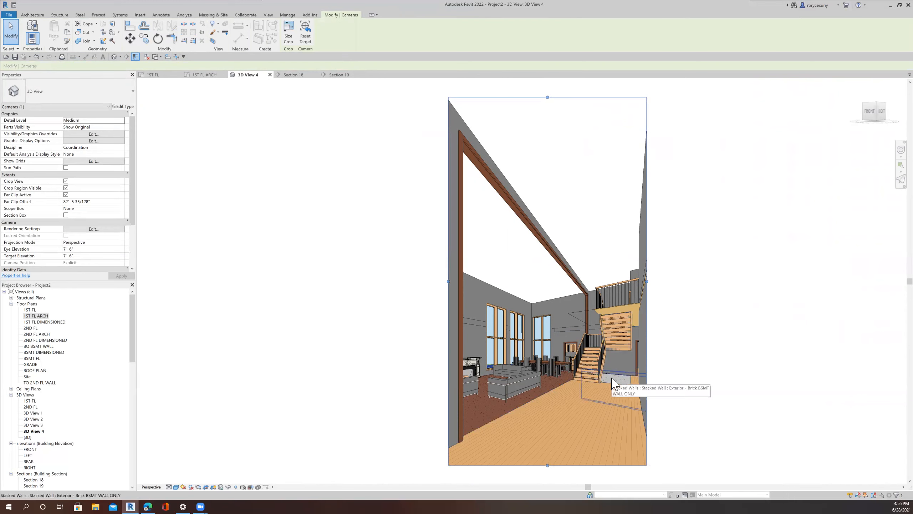
left_click(14, 57)
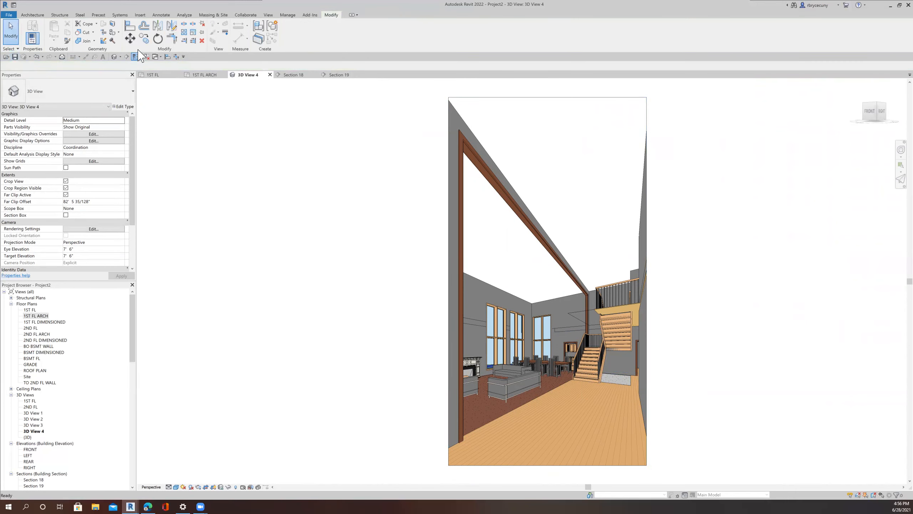
Step: Render 3D View 4 in the cloud as a still image at Final quality and Maximum (16 Mega Pixel) size
left_click(268, 15)
left_click(189, 32)
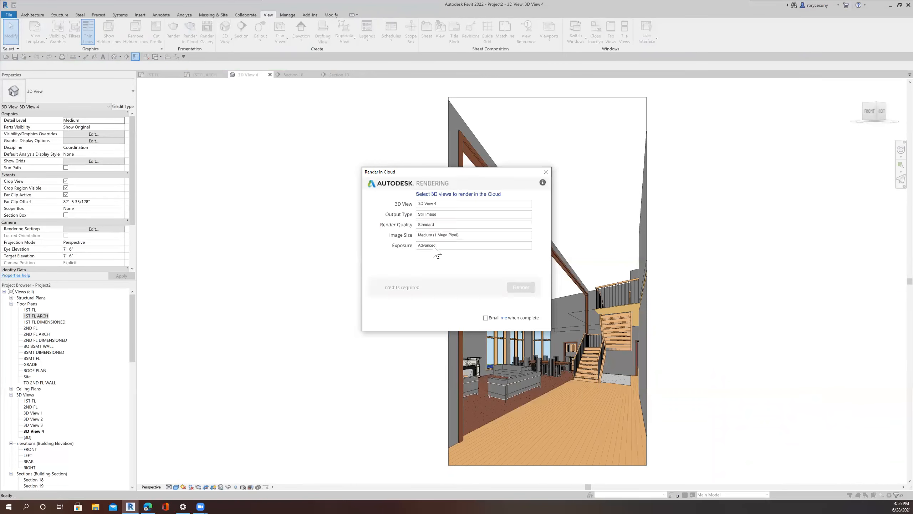
left_click(436, 226)
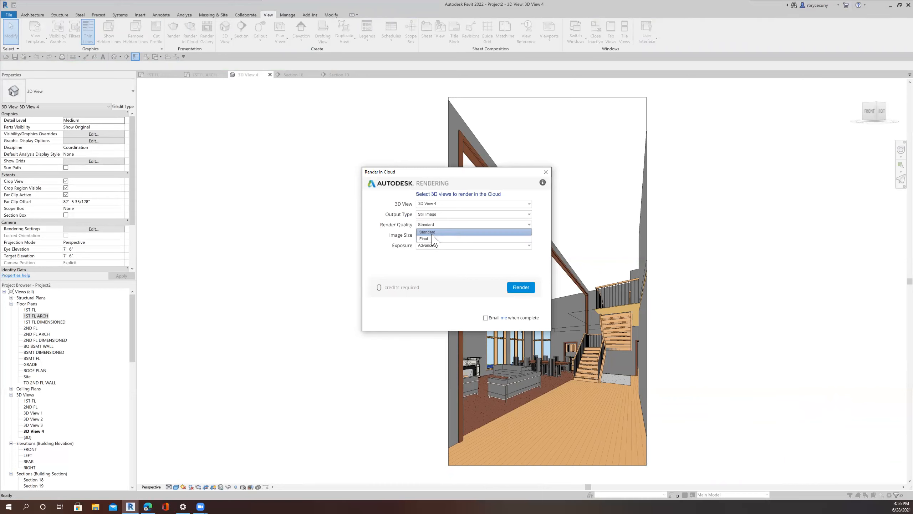
left_click(433, 239)
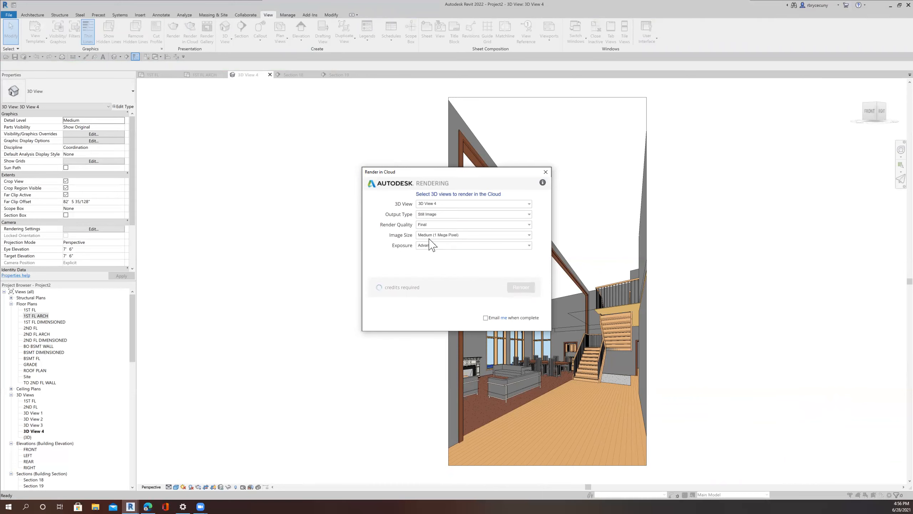
left_click(433, 239)
left_click(436, 270)
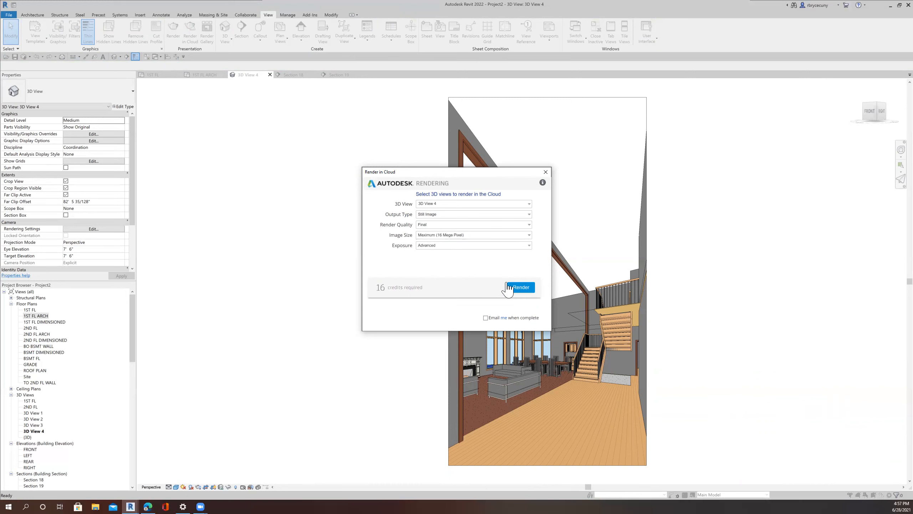
left_click(520, 288)
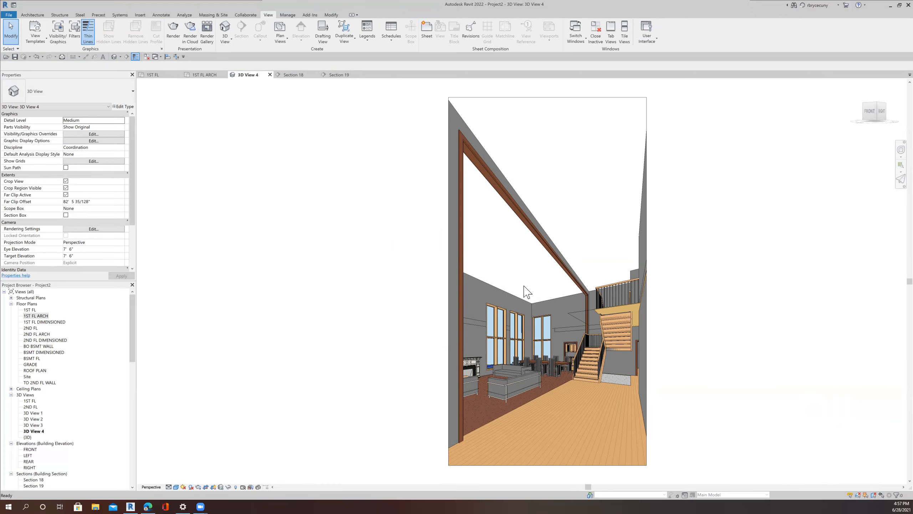
Step: Open the 1ST FL reflected ceiling plan
scroll(544, 298, "up", 2)
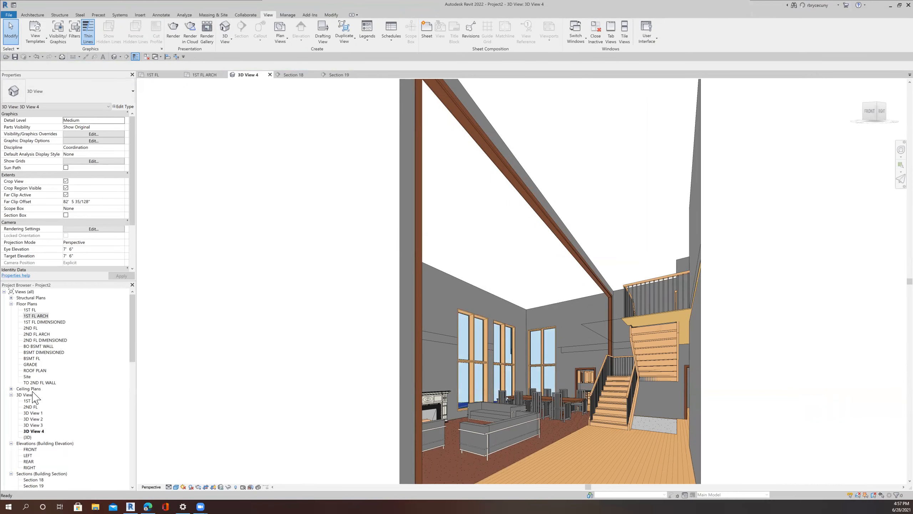
left_click(11, 389)
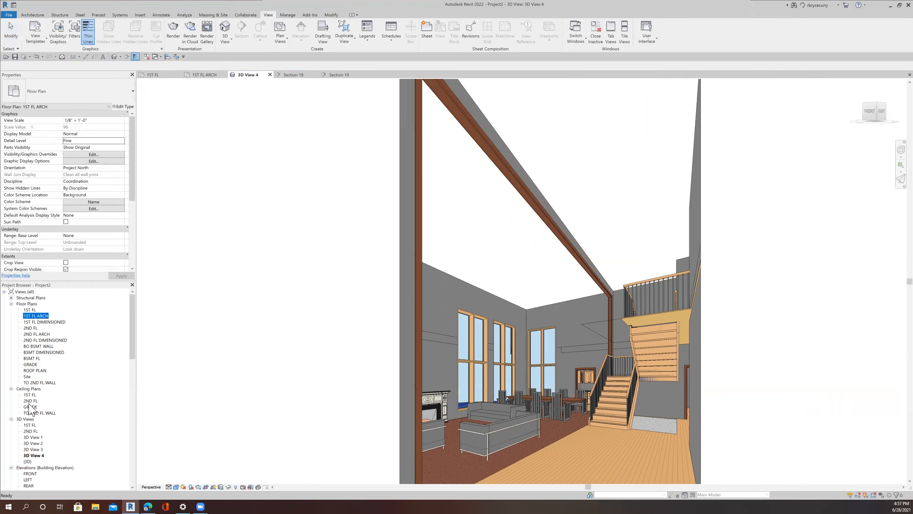
double_click(30, 395)
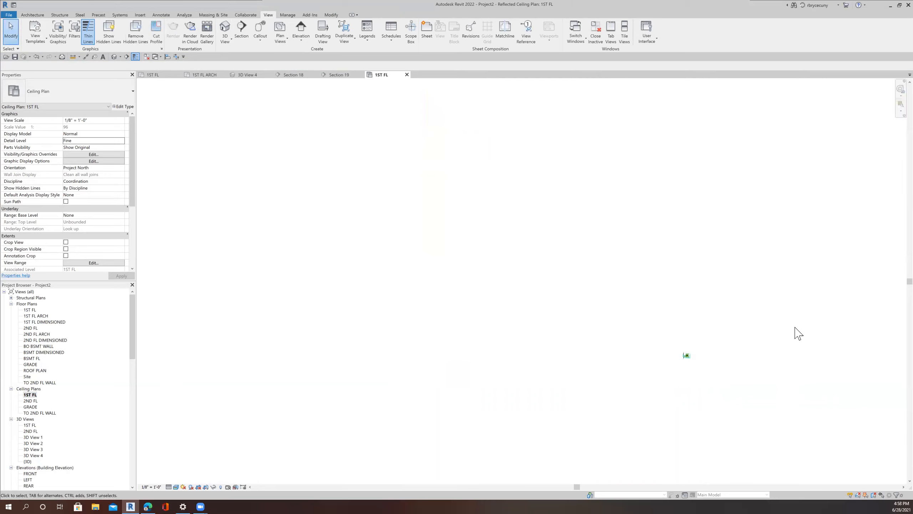
scroll(679, 354, "up", 2)
scroll(702, 372, "up", 5)
scroll(705, 372, "down", 3)
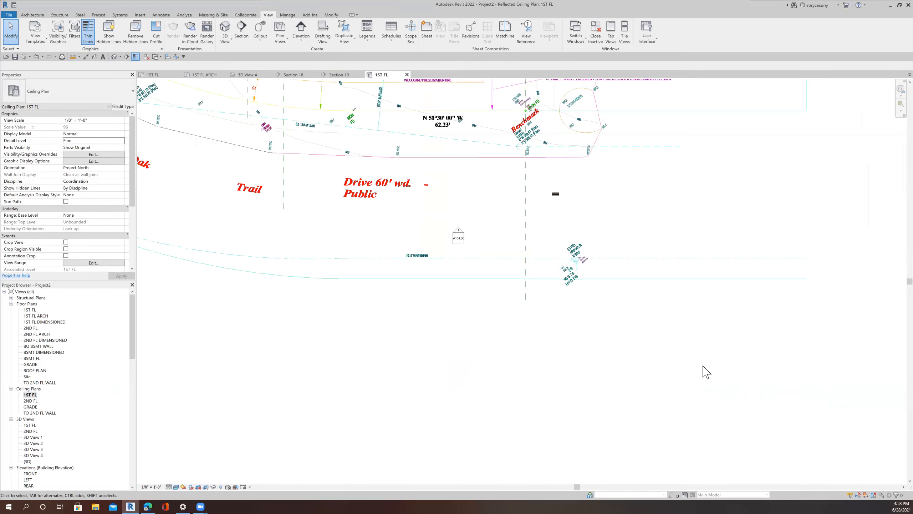
scroll(702, 372, "down", 1)
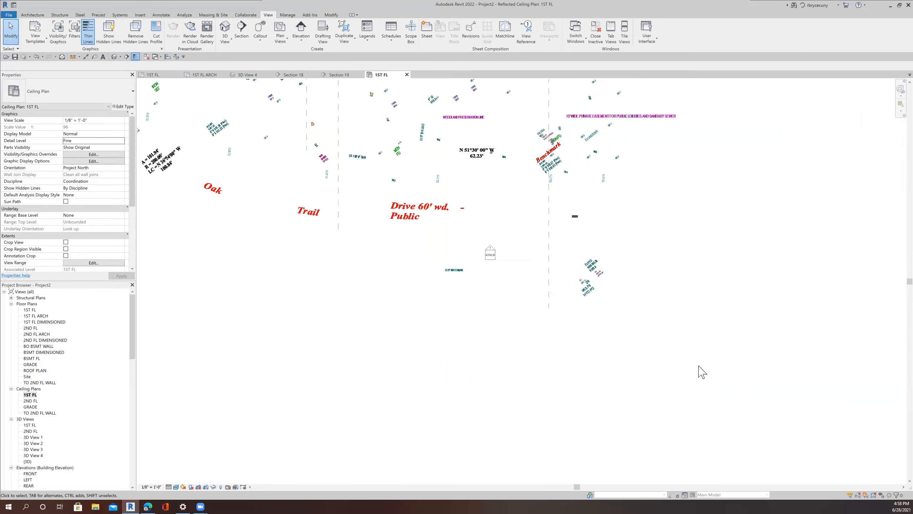
scroll(702, 372, "down", 1)
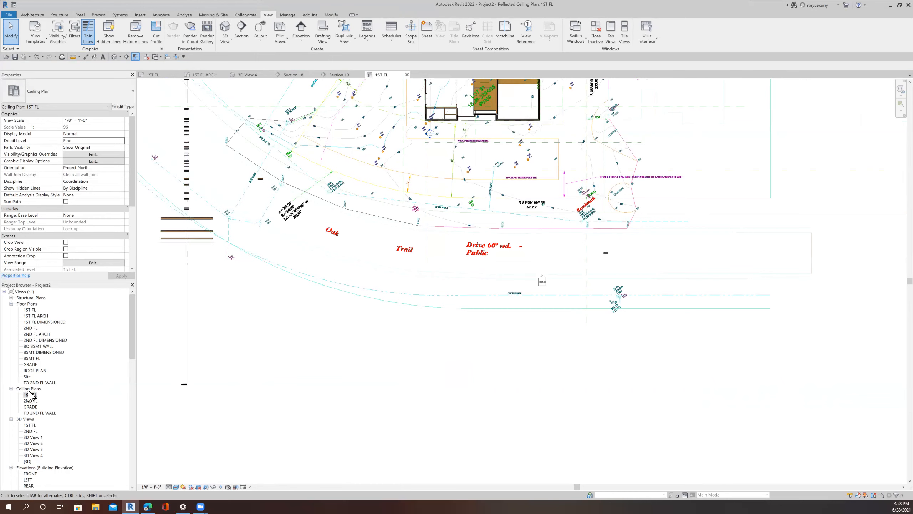
Step: Hide the imported topo DWG categories in the ceiling plan's visibility/graphics settings
left_click(618, 228)
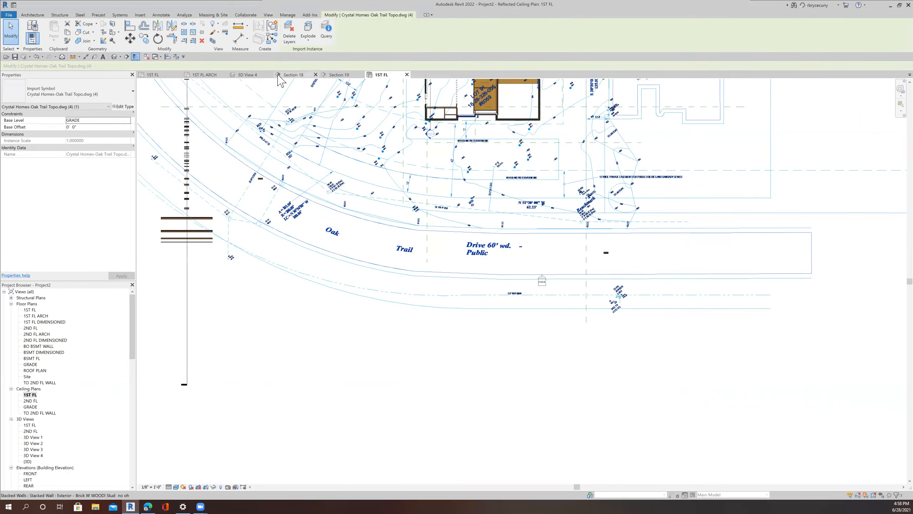
key("v")
key("g")
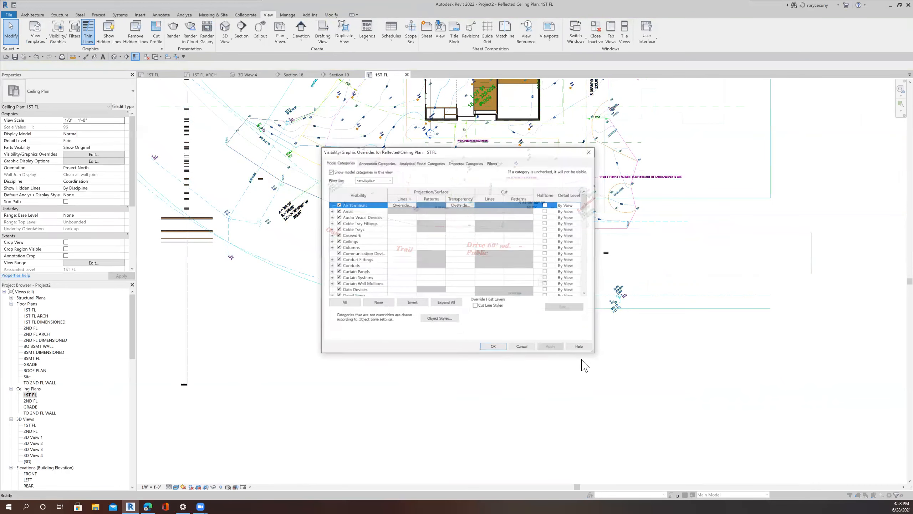
left_click(465, 162)
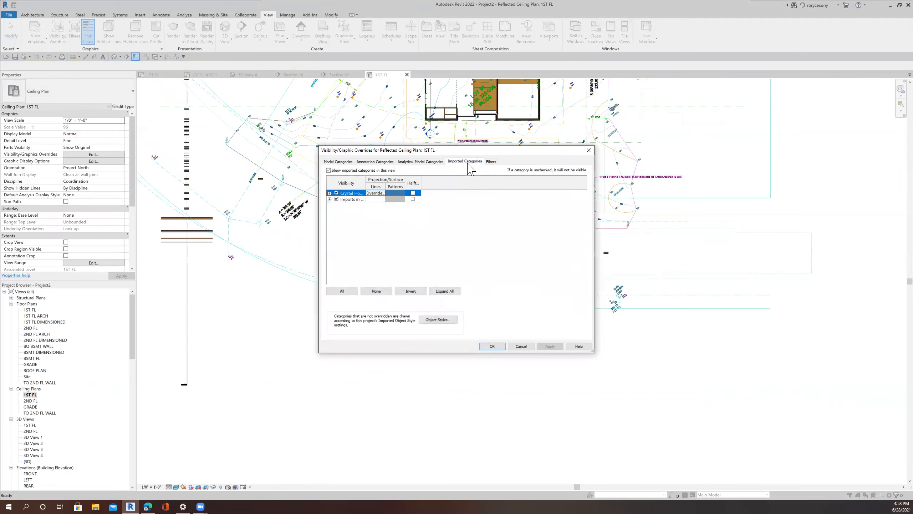
left_click(492, 345)
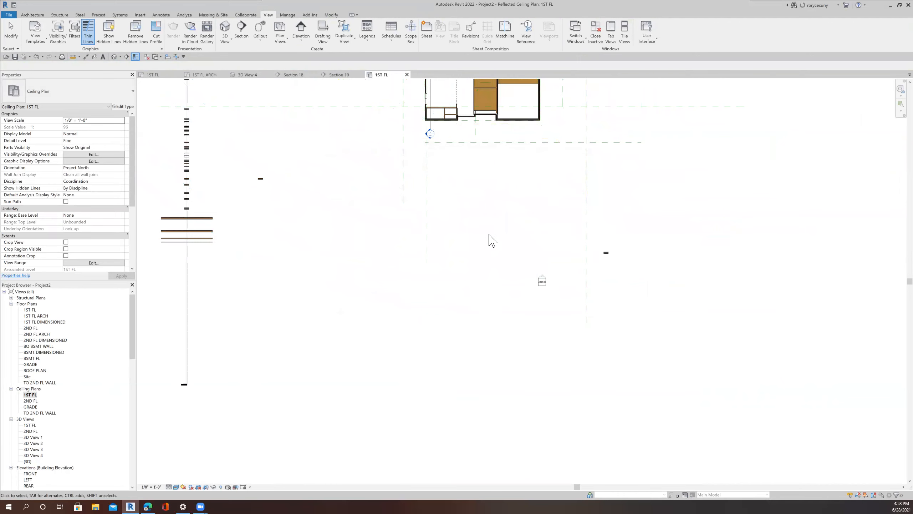
Step: Start the Ceiling tool and inspect the GWB compound ceiling type's layer assembly
scroll(492, 241, "down", 5)
scroll(469, 235, "up", 4)
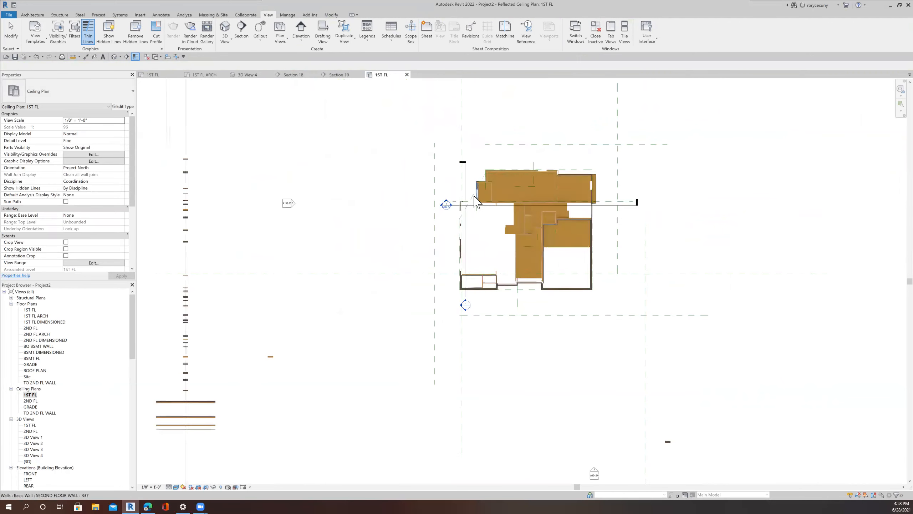
scroll(469, 237, "up", 2)
middle_click_drag(466, 266, 447, 216)
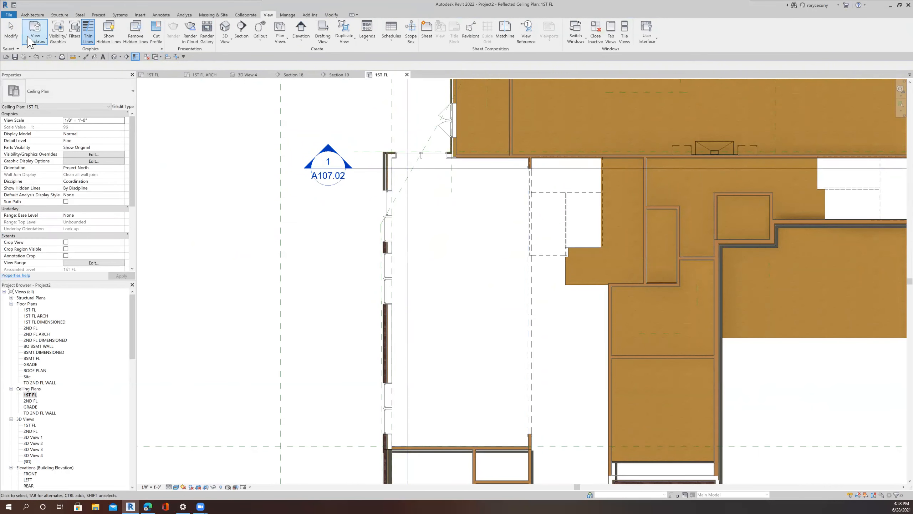
left_click(33, 14)
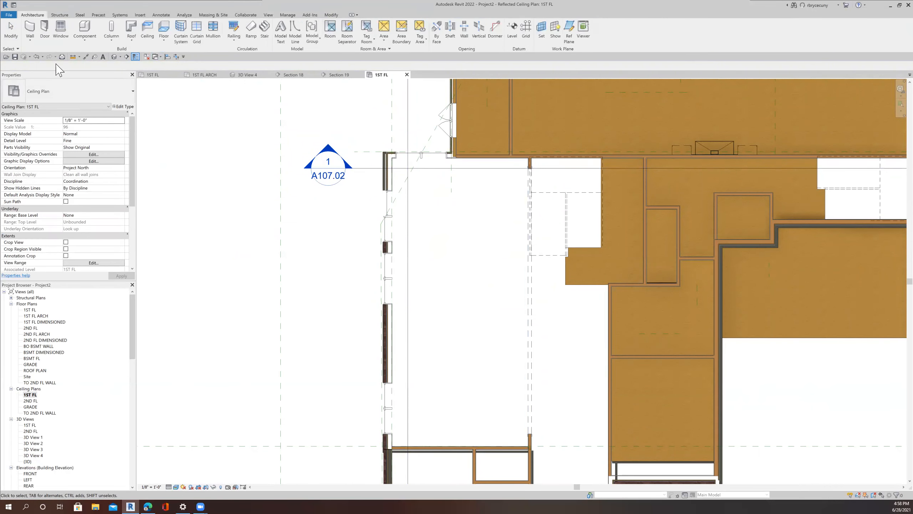
left_click(151, 31)
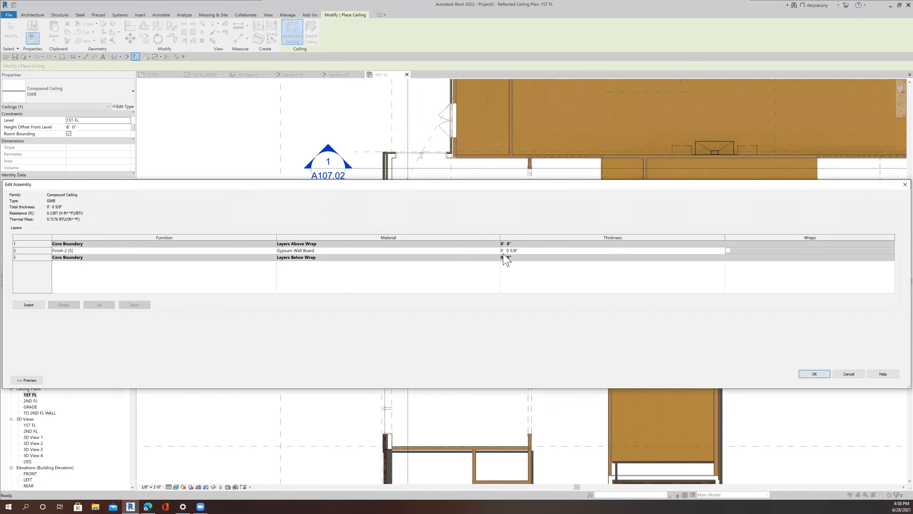
left_click(814, 374)
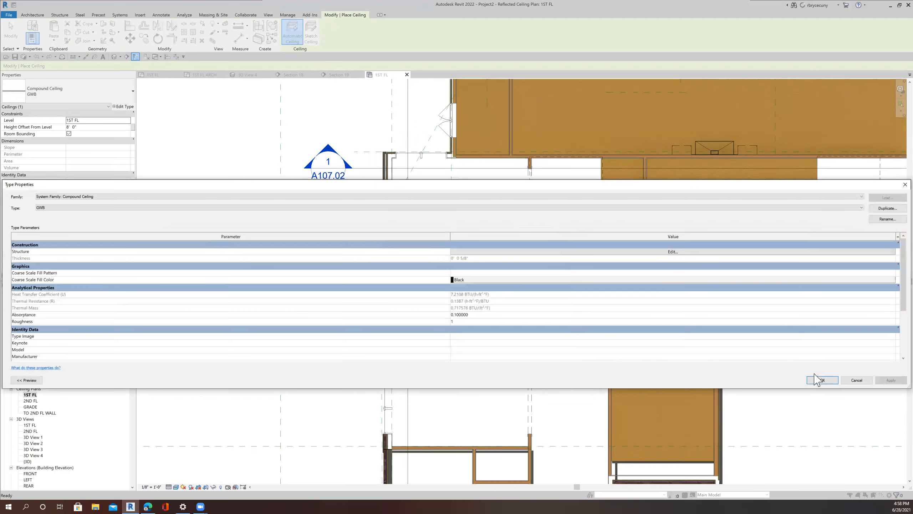
left_click(810, 380)
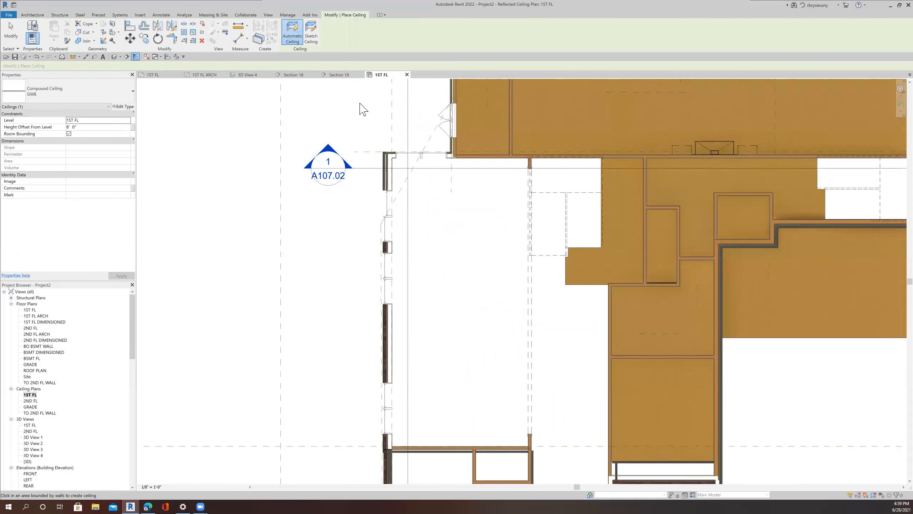
Step: Switch to sketching the ceiling and start a rectangular boundary at the corner near the exterior wall
left_click(311, 34)
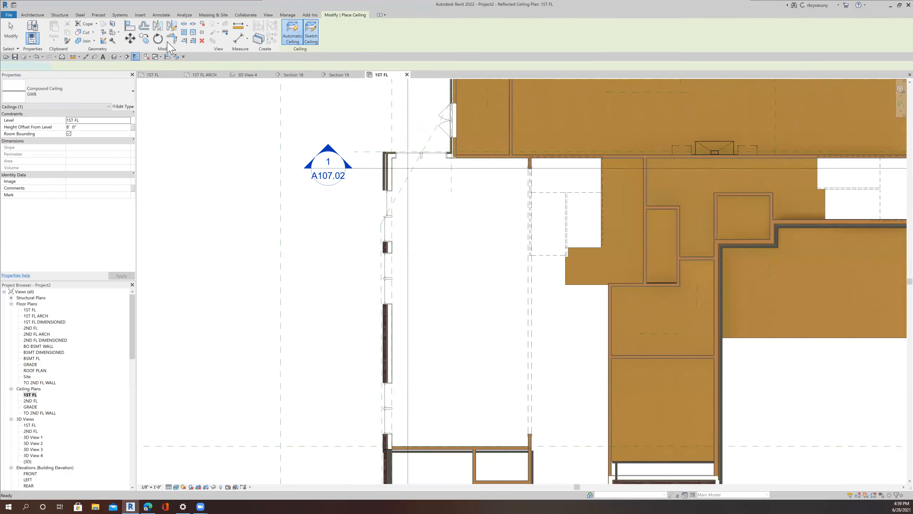
left_click(347, 25)
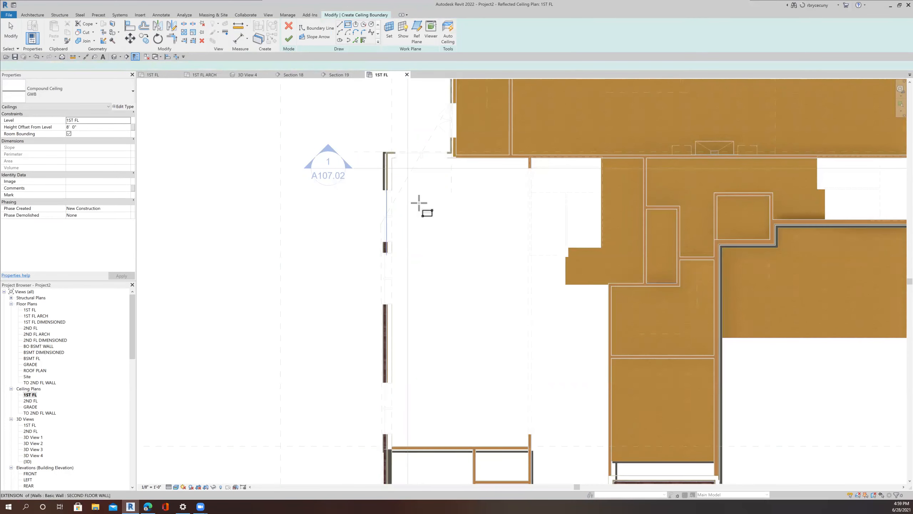
scroll(418, 200, "up", 2)
scroll(417, 200, "up", 5)
scroll(459, 396, "up", 2)
middle_click_drag(459, 395, 463, 187)
middle_click_drag(481, 432, 479, 329)
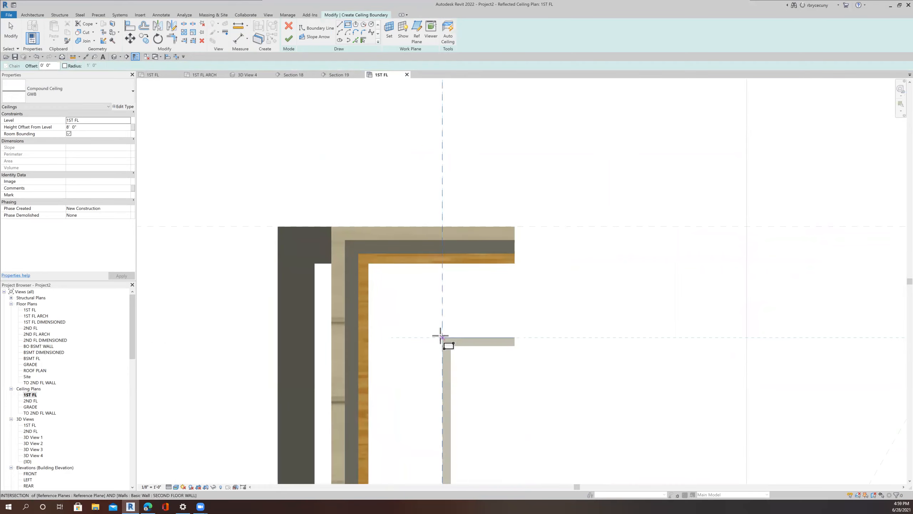
left_click(441, 337)
Step: Complete the rectangular ceiling boundary at the interior wall corner and finish the ceiling
scroll(441, 338, "down", 3)
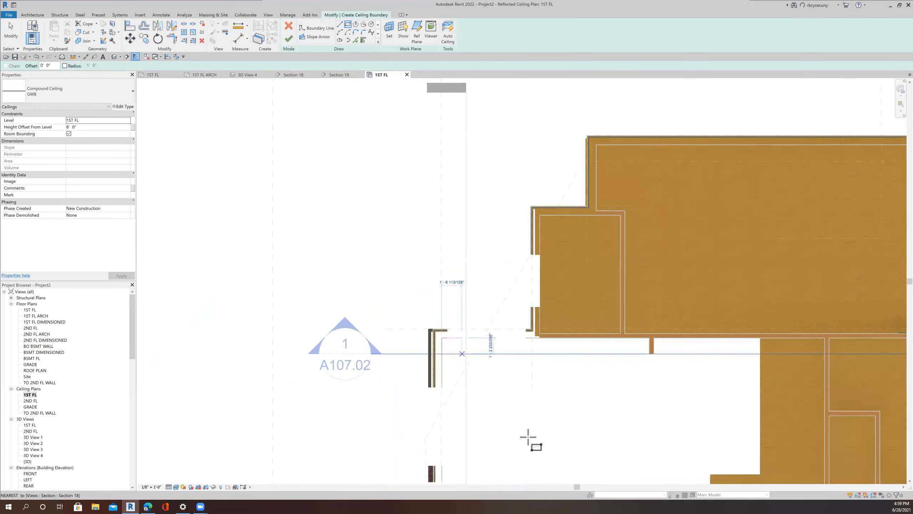
middle_click_drag(519, 396, 459, 256)
middle_click_drag(564, 404, 500, 239)
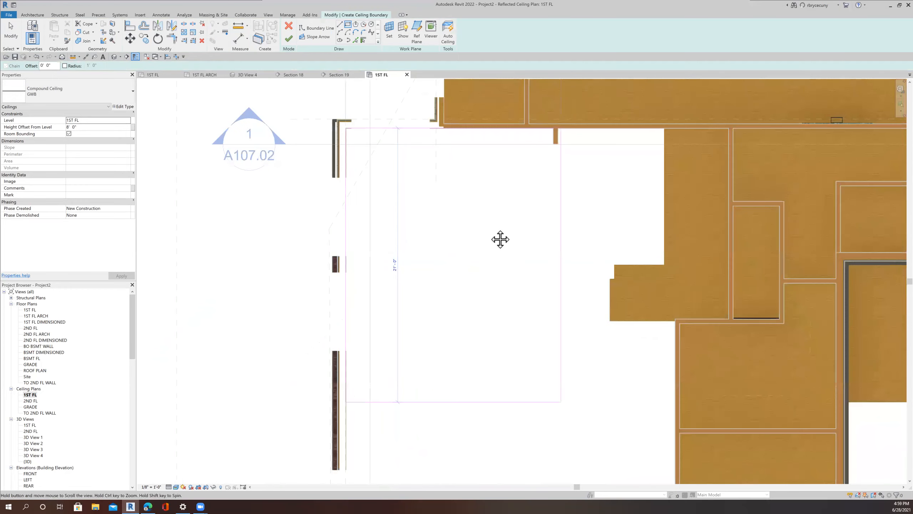
middle_click_drag(518, 387, 514, 377)
scroll(483, 395, "up", 4)
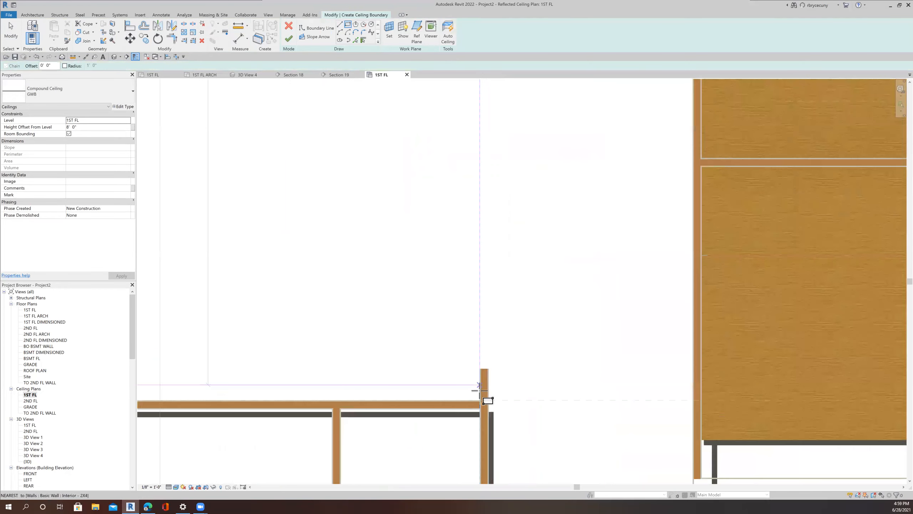
scroll(482, 388, "up", 2)
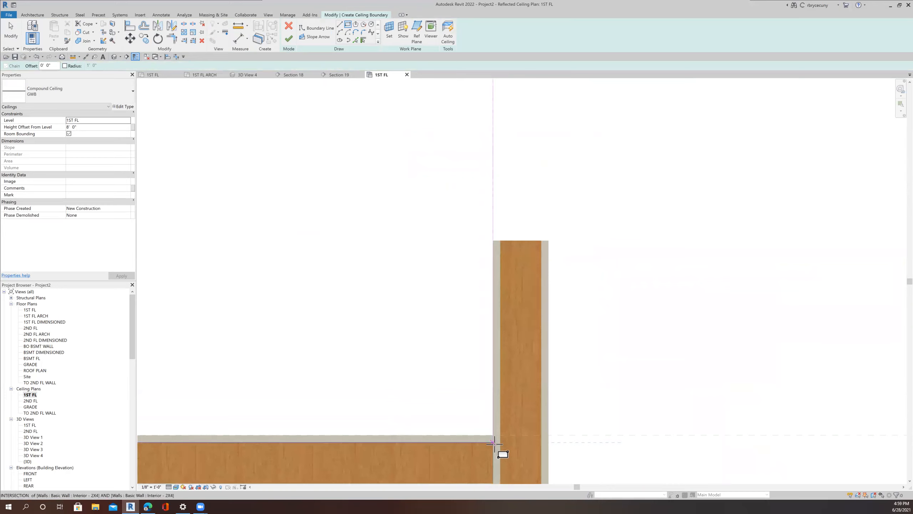
left_click(494, 443)
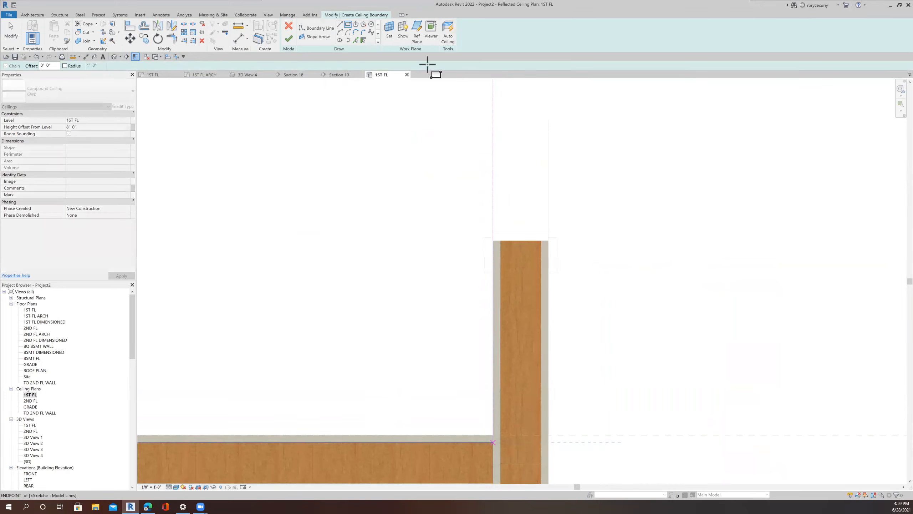
left_click(289, 39)
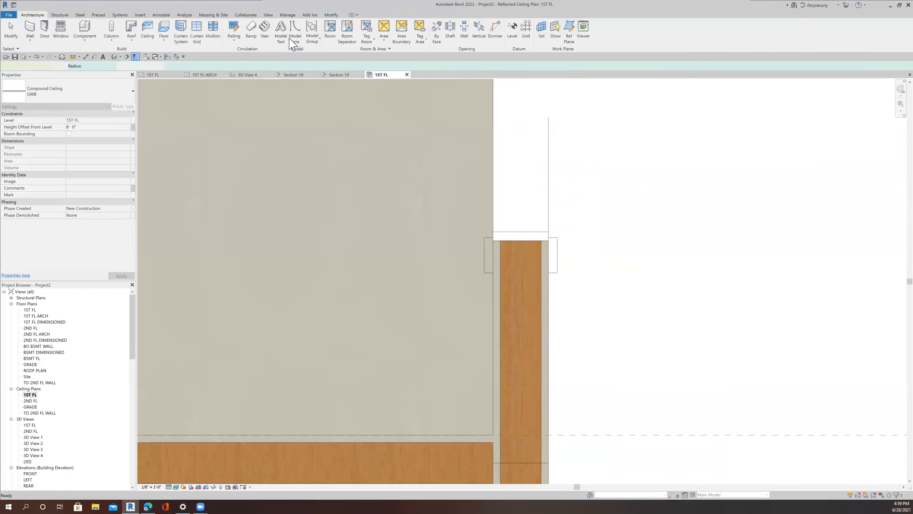
Step: Open Section 19 and examine the new ceiling's height against the windows
scroll(367, 205, "down", 2)
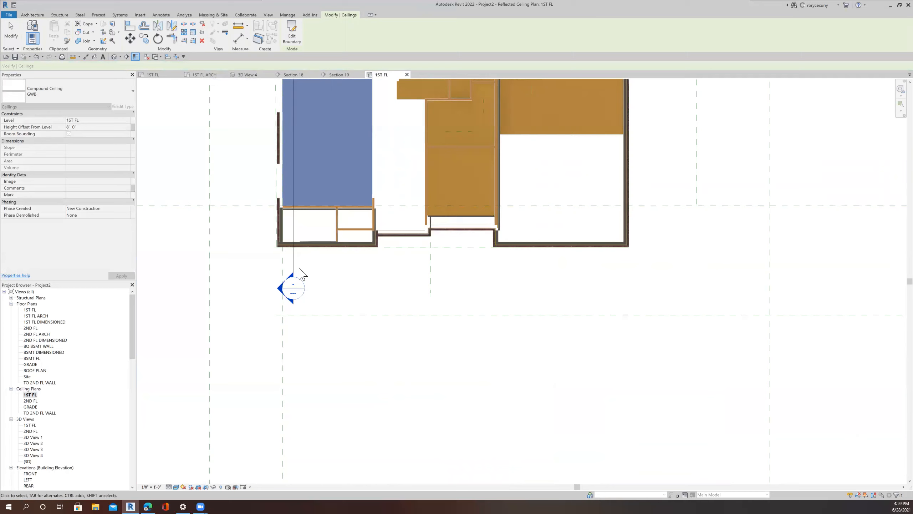
left_click(344, 76)
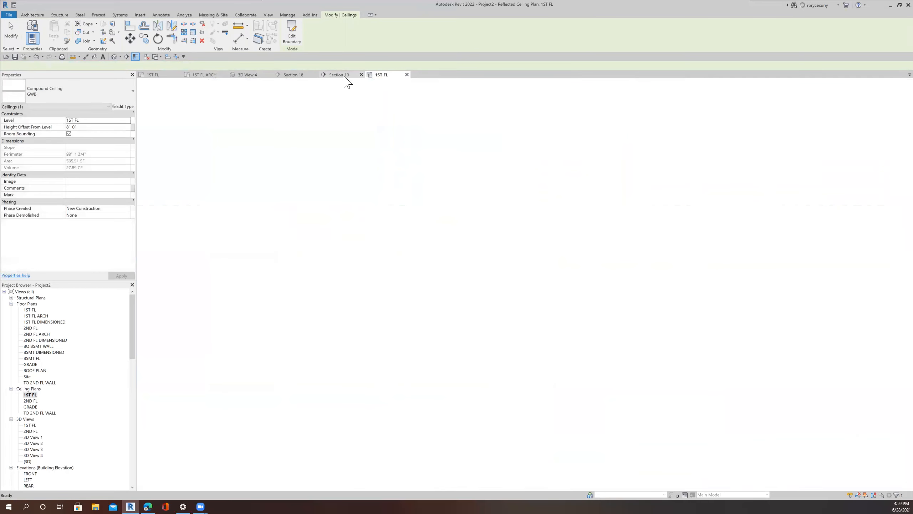
scroll(418, 232, "down", 6)
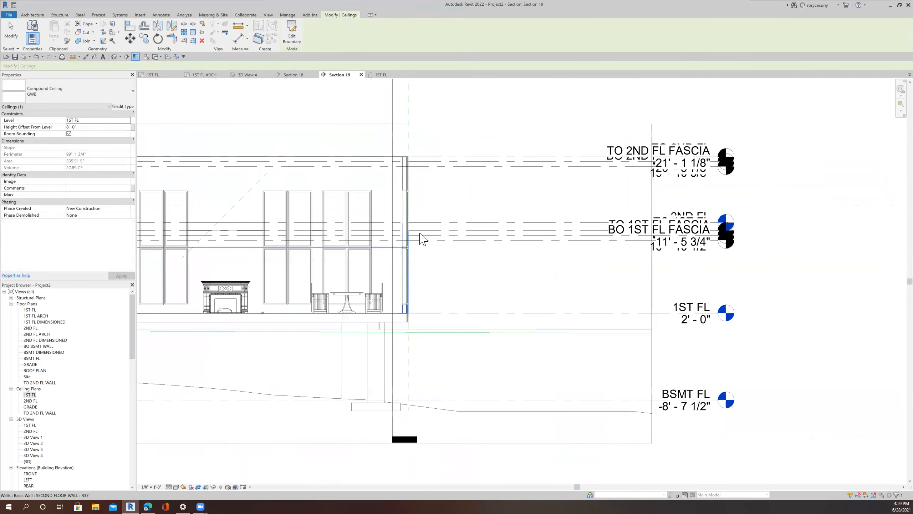
middle_click_drag(428, 251, 489, 250)
scroll(380, 230, "up", 8)
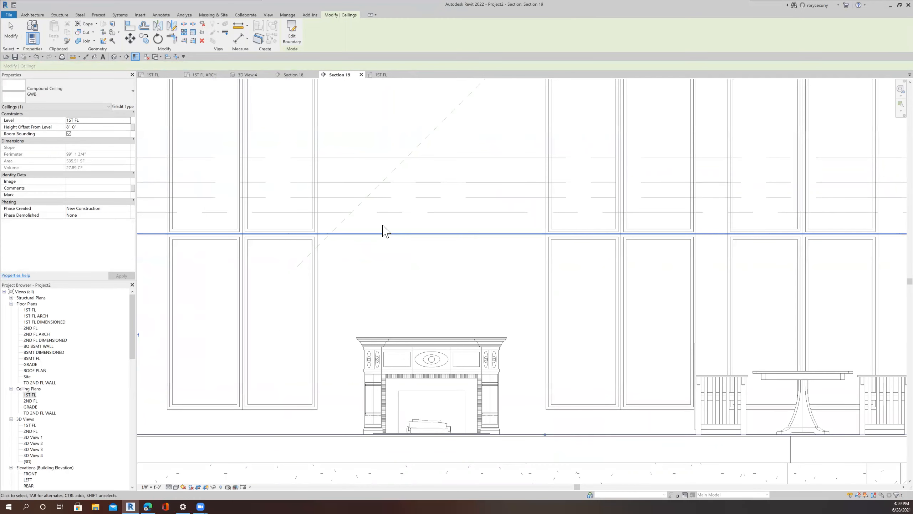
scroll(396, 245, "down", 3)
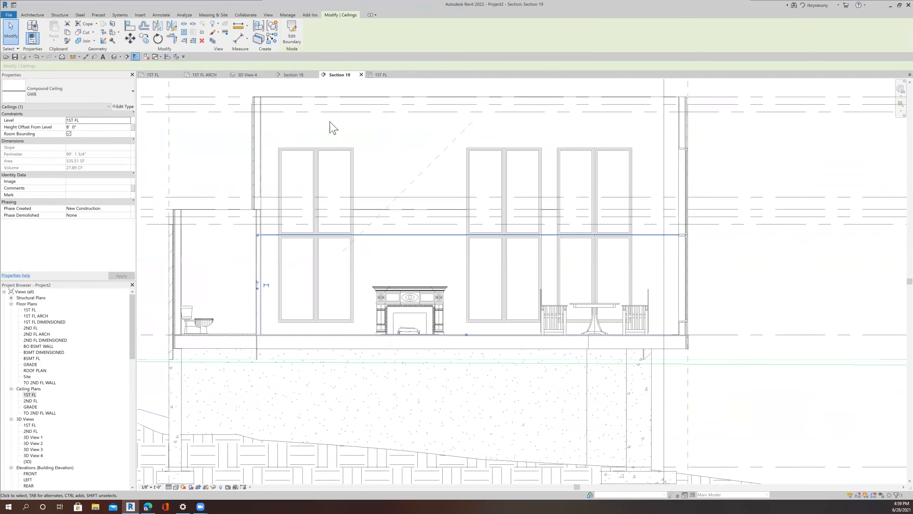
left_click(130, 26)
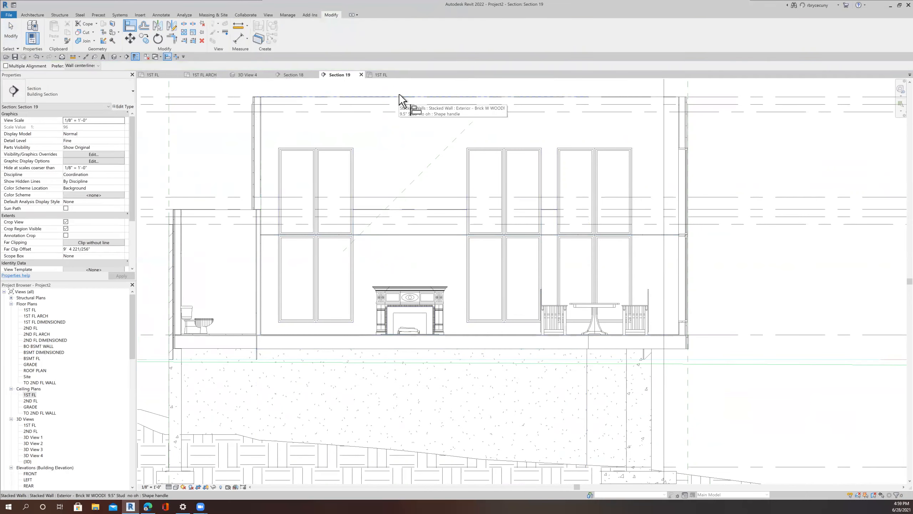
scroll(398, 94, "up", 5)
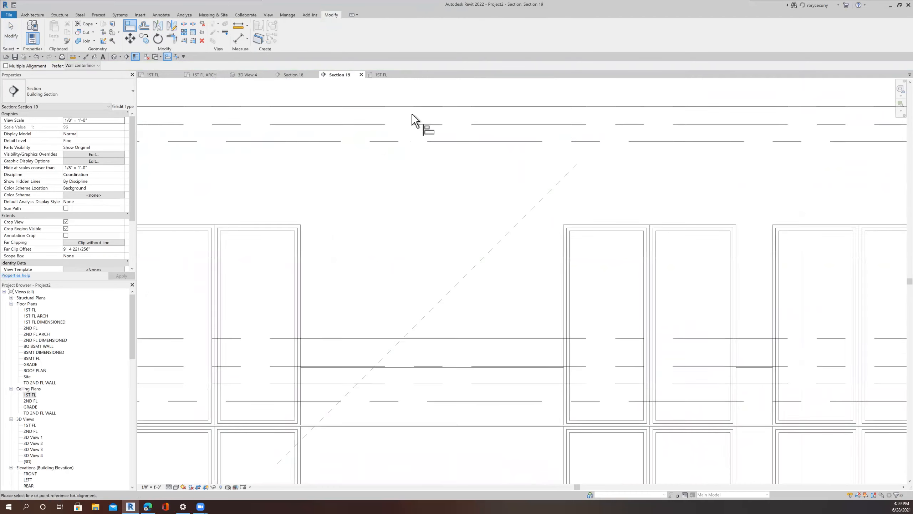
scroll(411, 114, "down", 4)
scroll(745, 105, "up", 3)
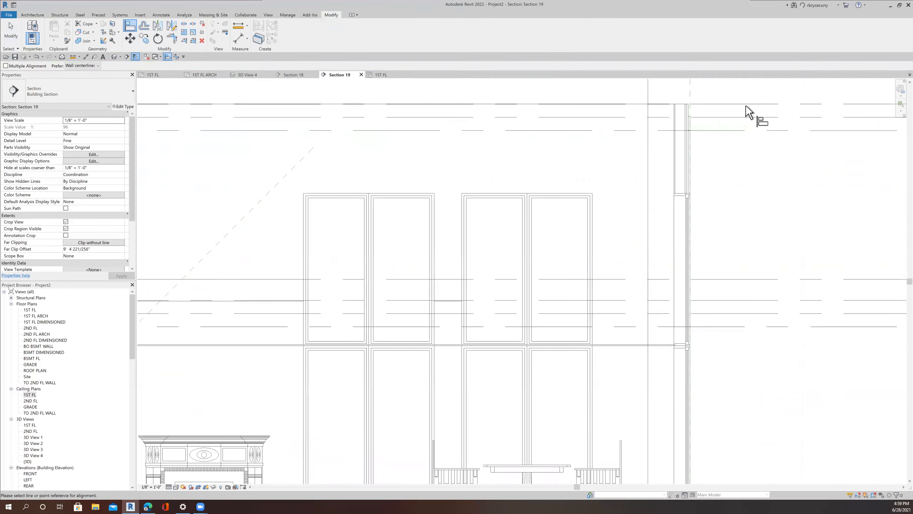
scroll(731, 116, "up", 4)
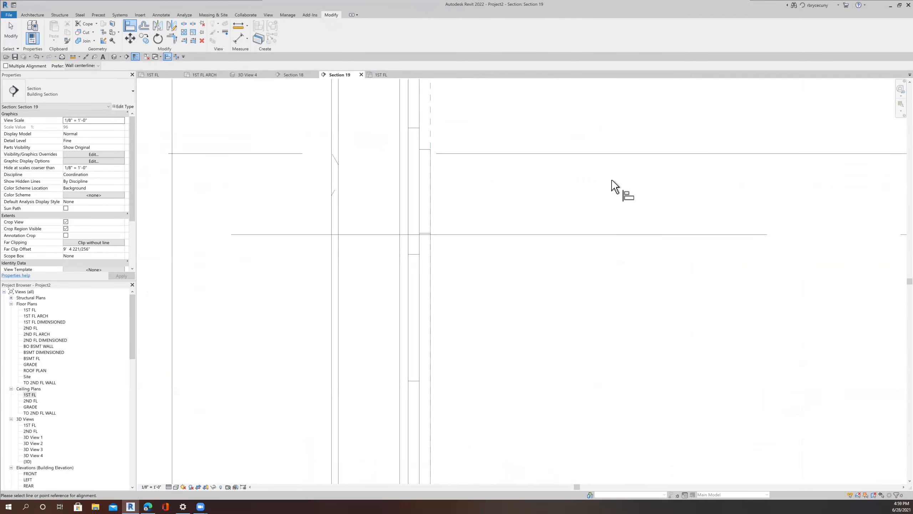
scroll(613, 177, "down", 2)
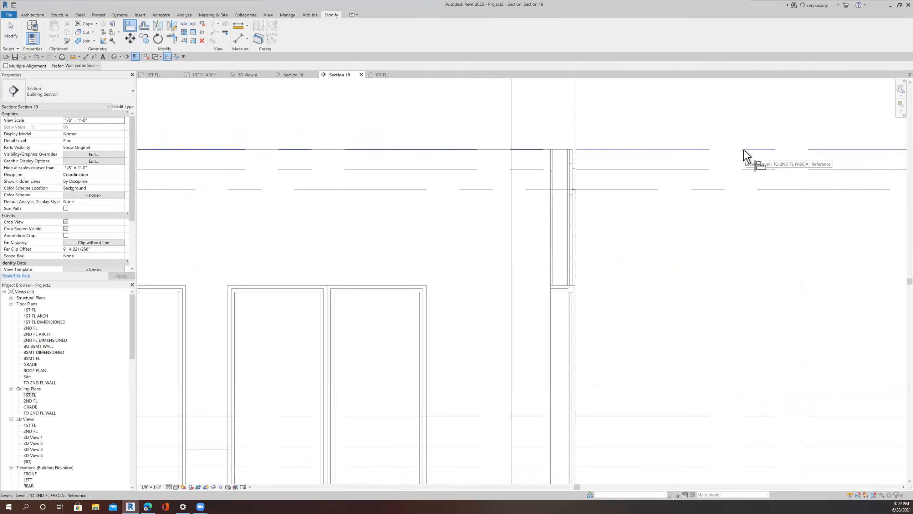
scroll(743, 149, "up", 4)
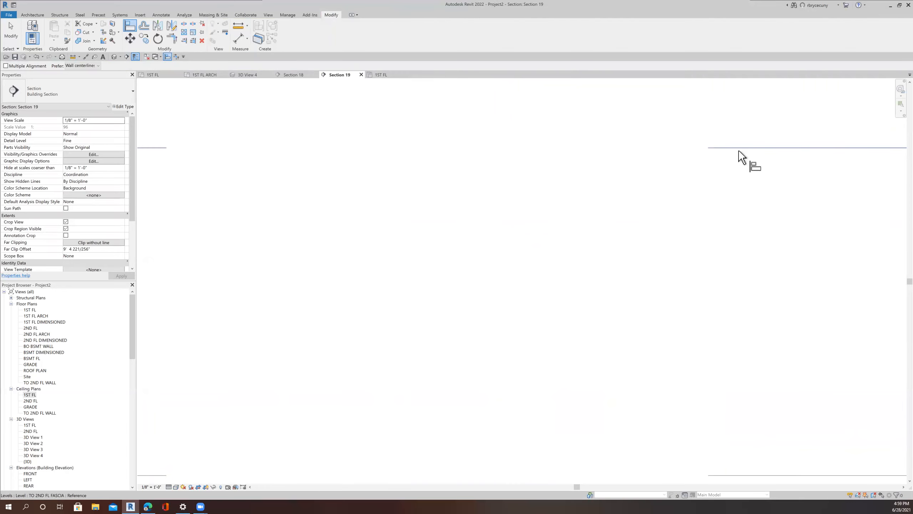
scroll(735, 153, "down", 5)
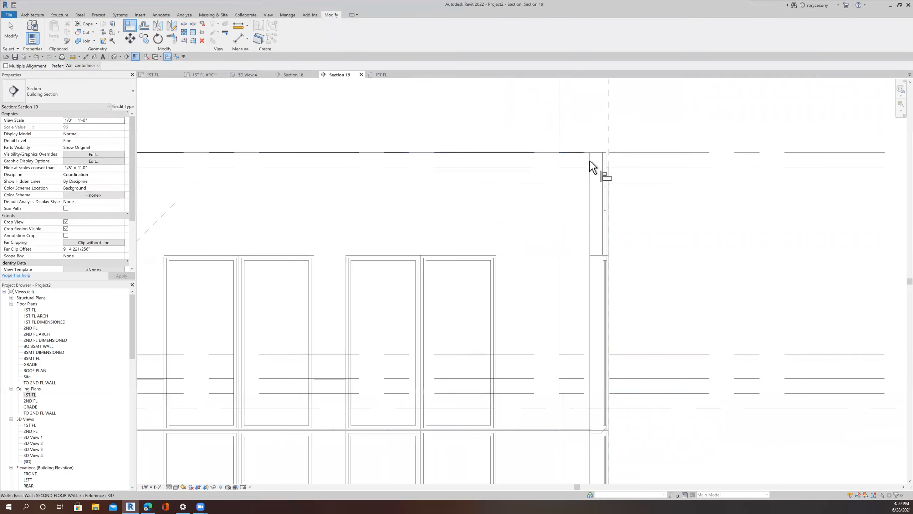
scroll(596, 147, "up", 4)
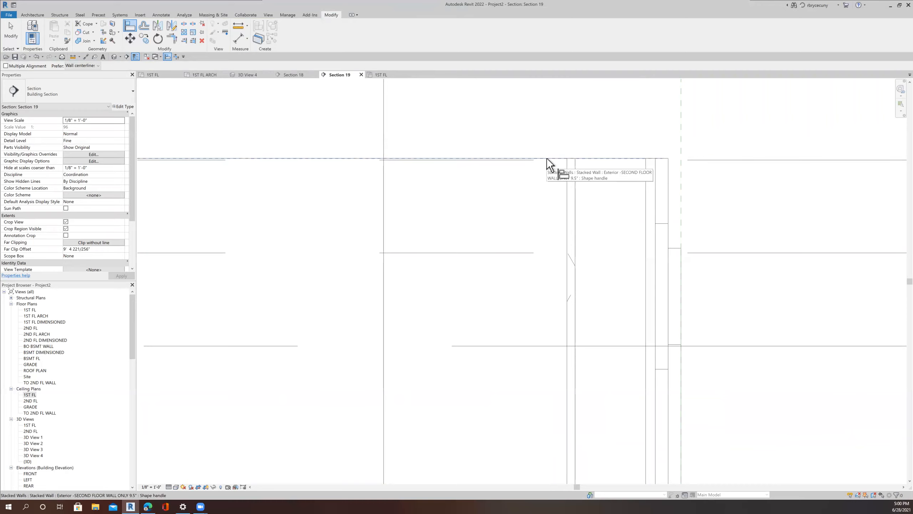
scroll(527, 164, "down", 4)
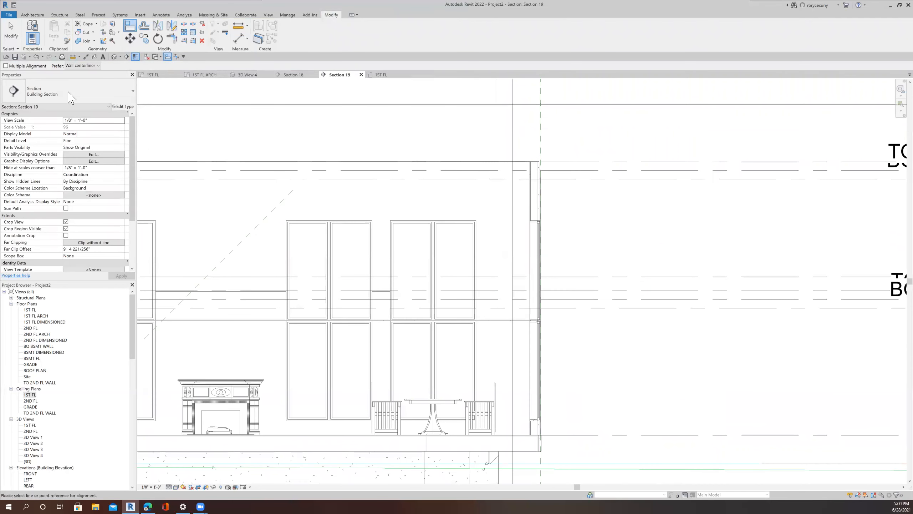
left_click(11, 32)
Step: Move the ceiling to the TO 2ND FL WALL level with a height offset of -0' 0 5/8", and check it in 3D View 4
left_click(226, 322)
left_click(92, 121)
left_click(129, 121)
scroll(91, 157, "down", 3)
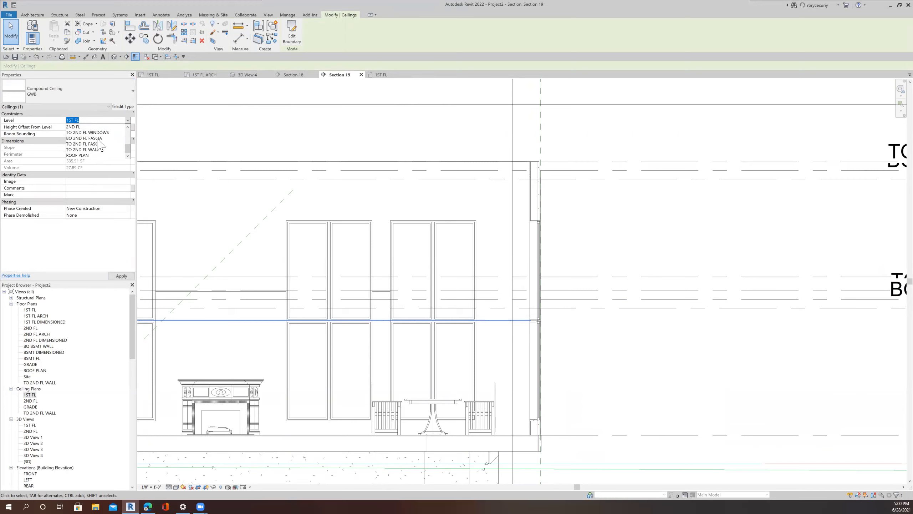
left_click(93, 149)
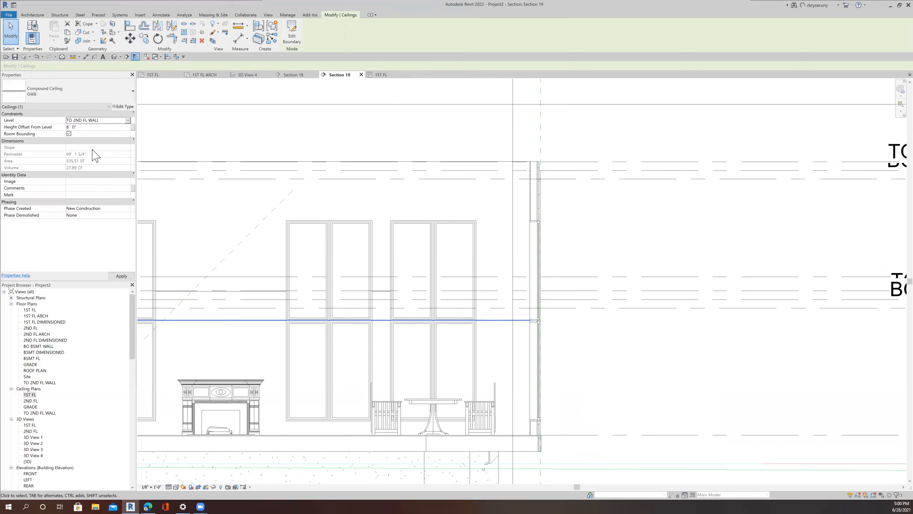
left_click(91, 127)
type("0")
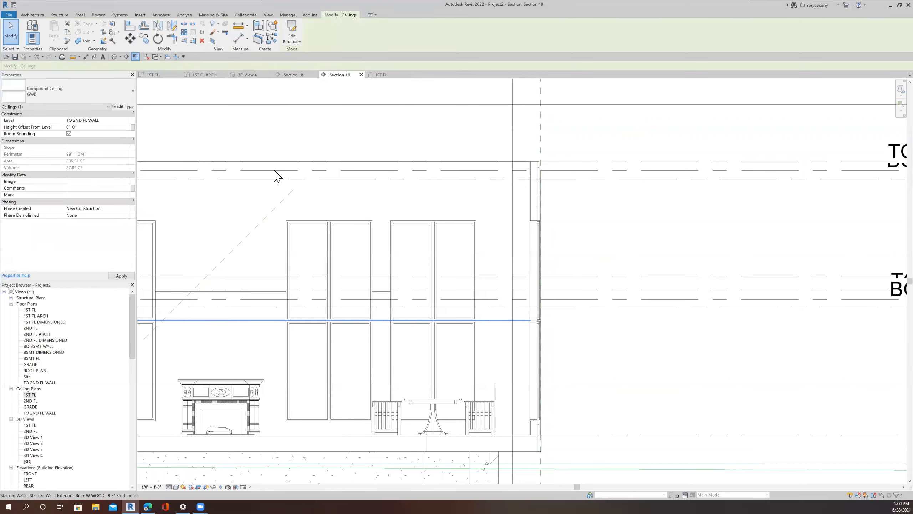
scroll(539, 163, "up", 2)
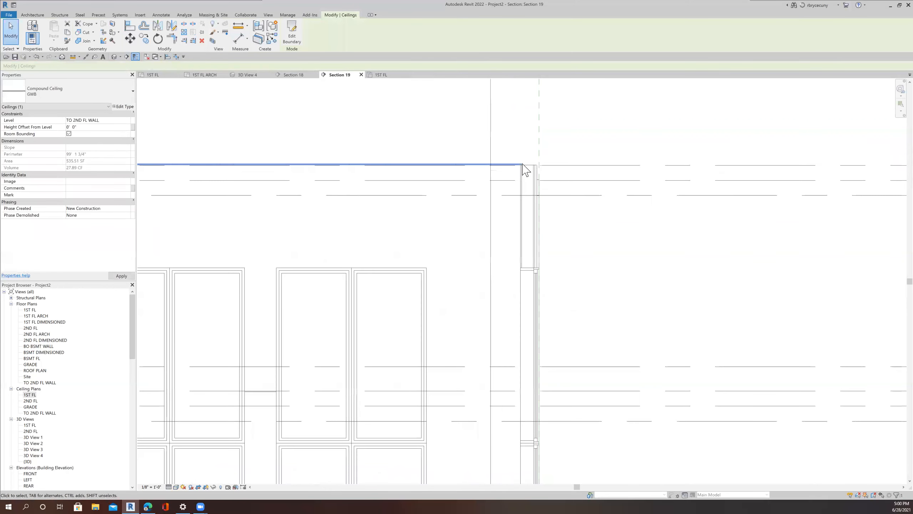
scroll(524, 171, "up", 3)
left_click(83, 126)
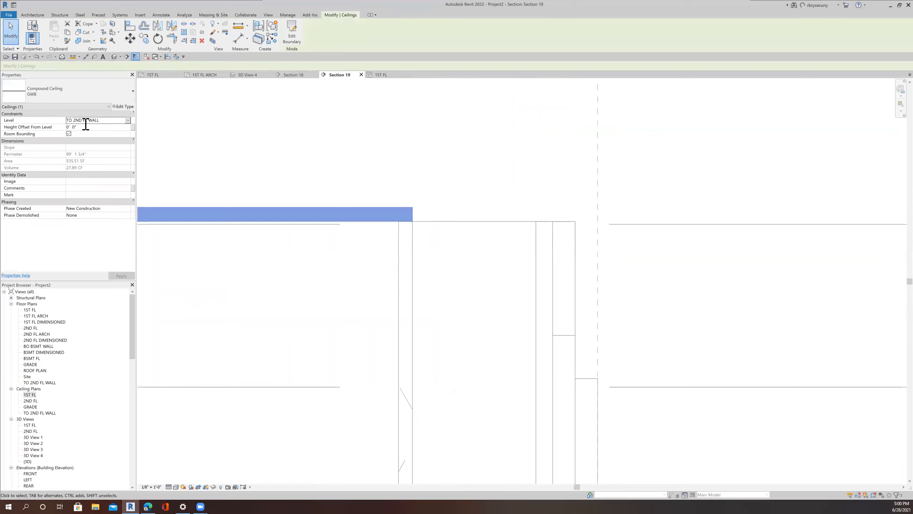
type("-")
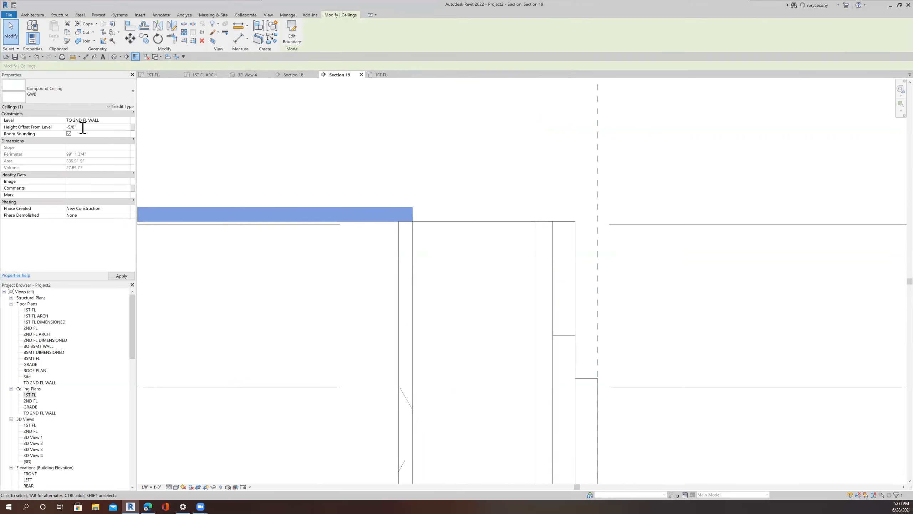
scroll(374, 231, "down", 8)
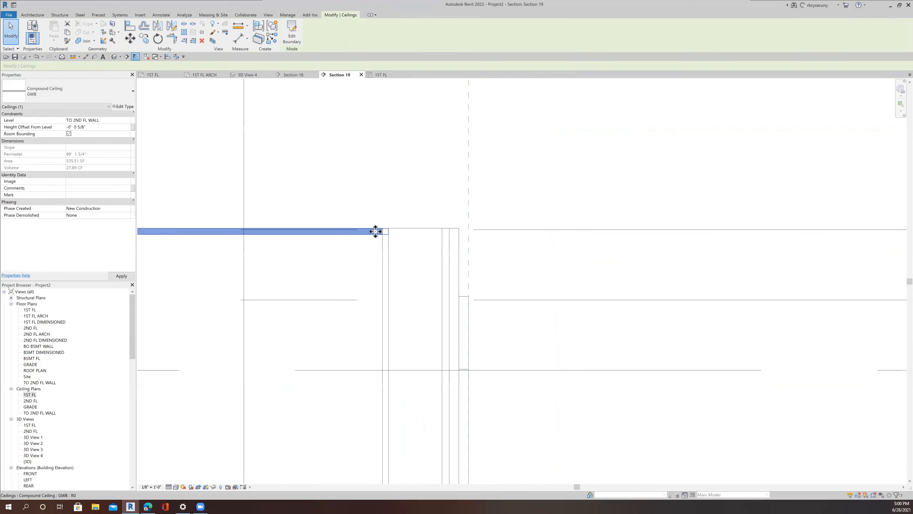
left_click(247, 76)
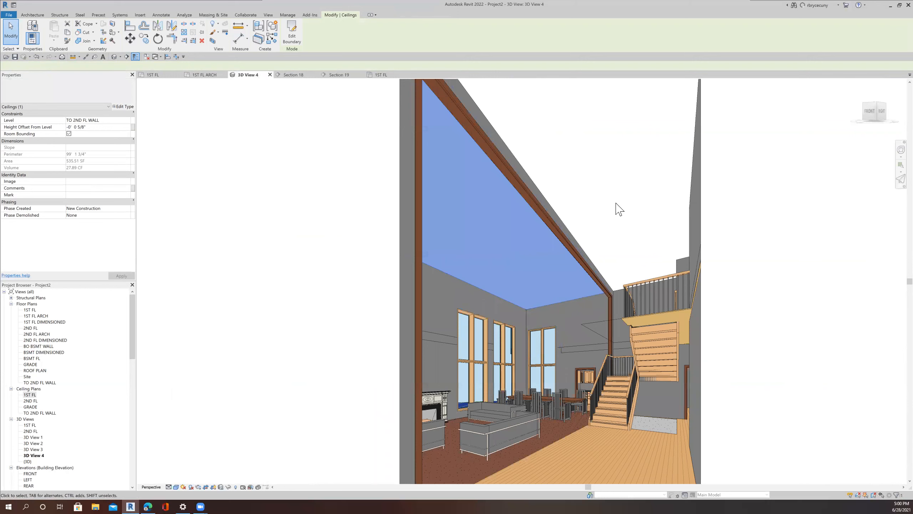
left_click(368, 303)
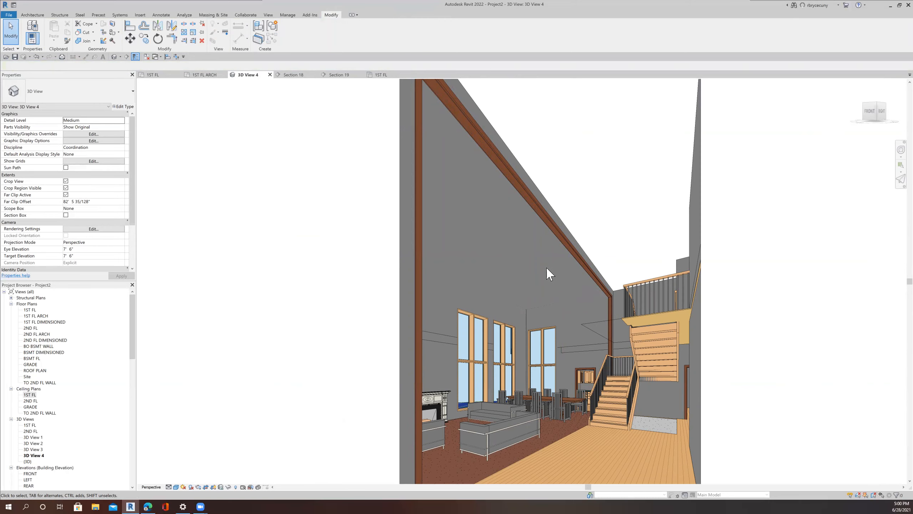
Step: In Section 18, copy the ceiling 18" straight down below the original
left_click(304, 76)
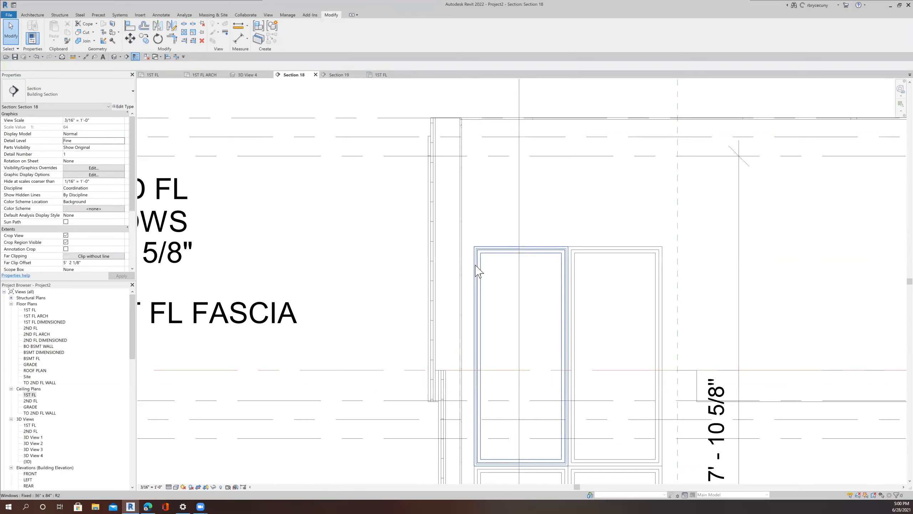
scroll(478, 233, "up", 4)
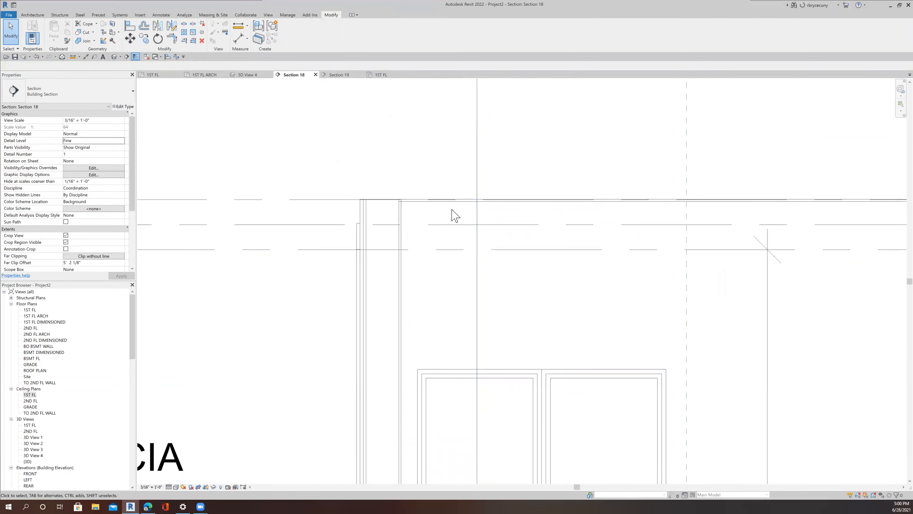
left_click(450, 208)
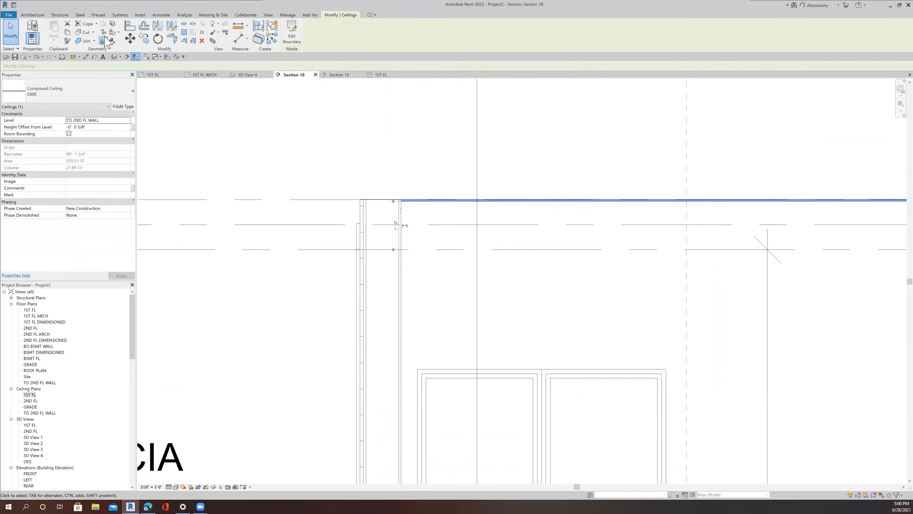
key("c")
key("o")
left_click(598, 272)
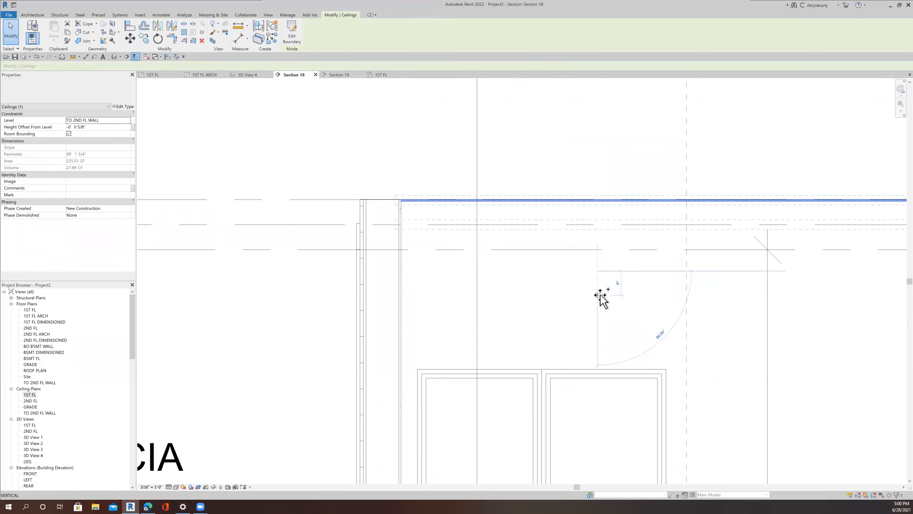
type("11")
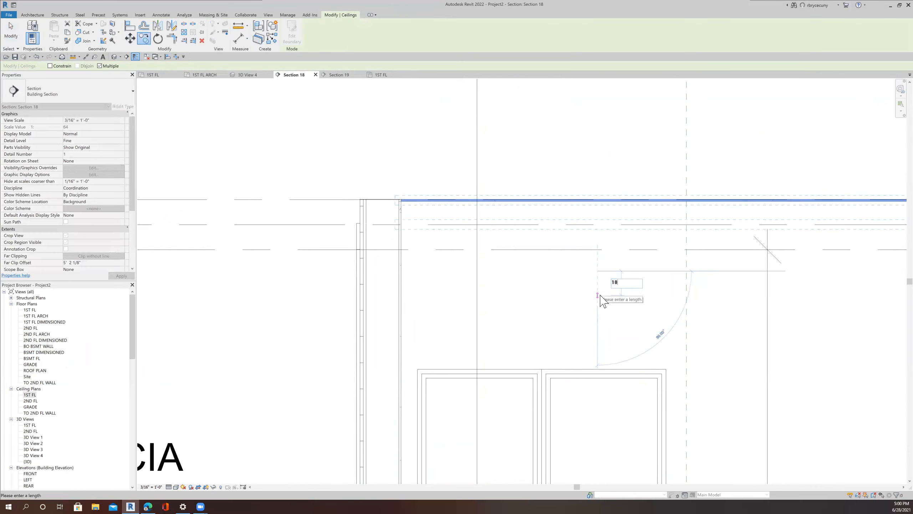
key("Return")
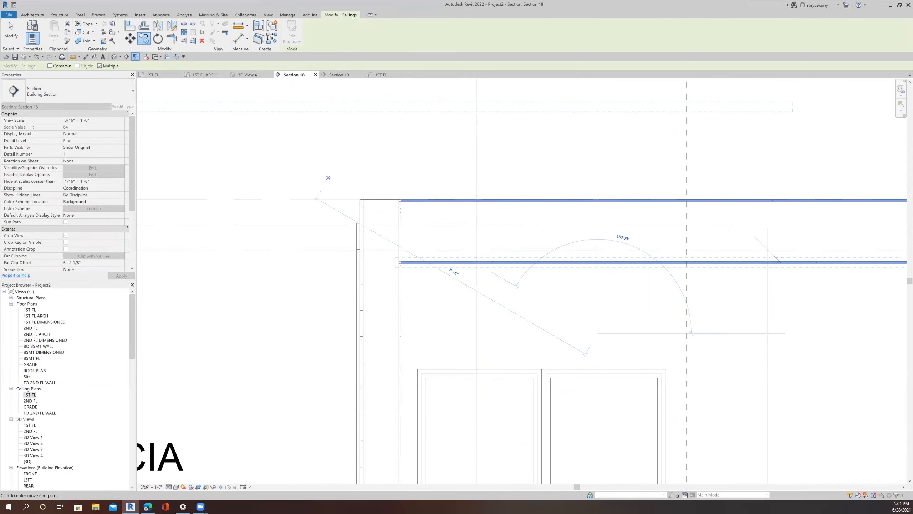
left_click(14, 38)
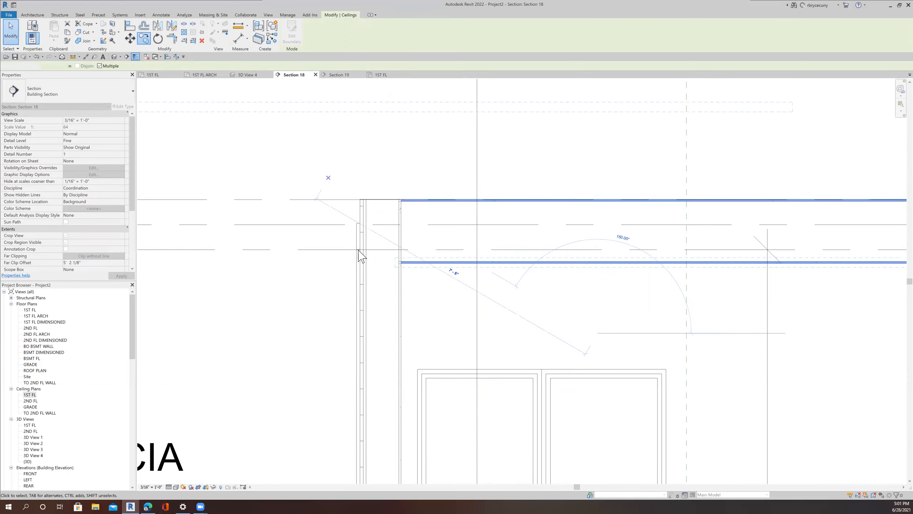
Step: Edit the copied ceiling's boundary in the 1ST FL plan, pulling its edge in from the great room's exterior wall, and finish
double_click(449, 262)
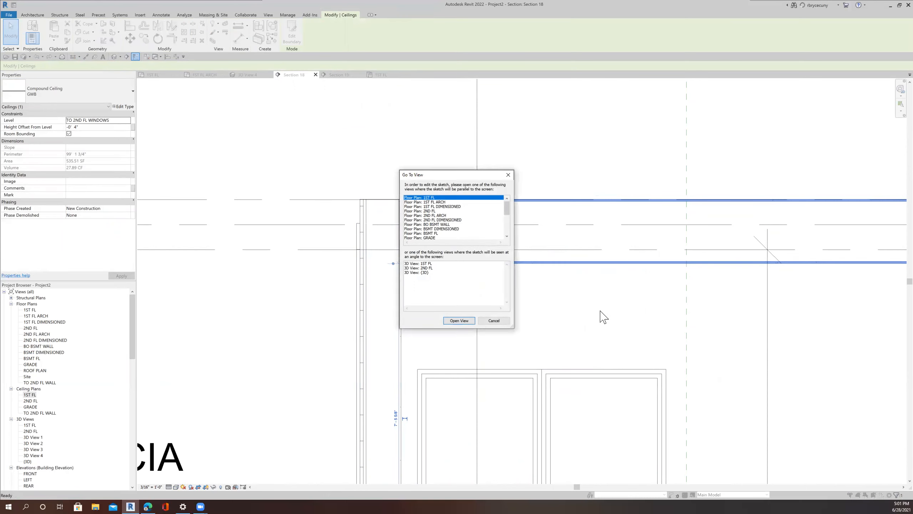
left_click(456, 321)
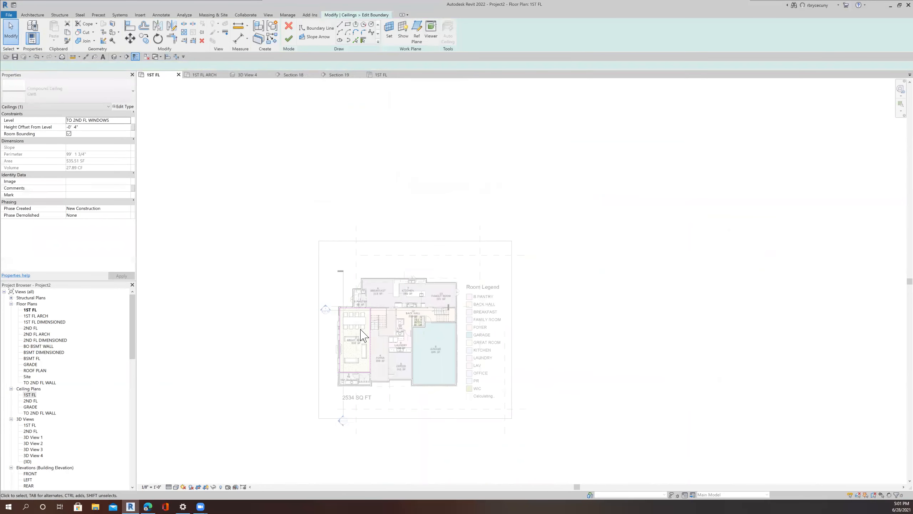
scroll(357, 336, "up", 5)
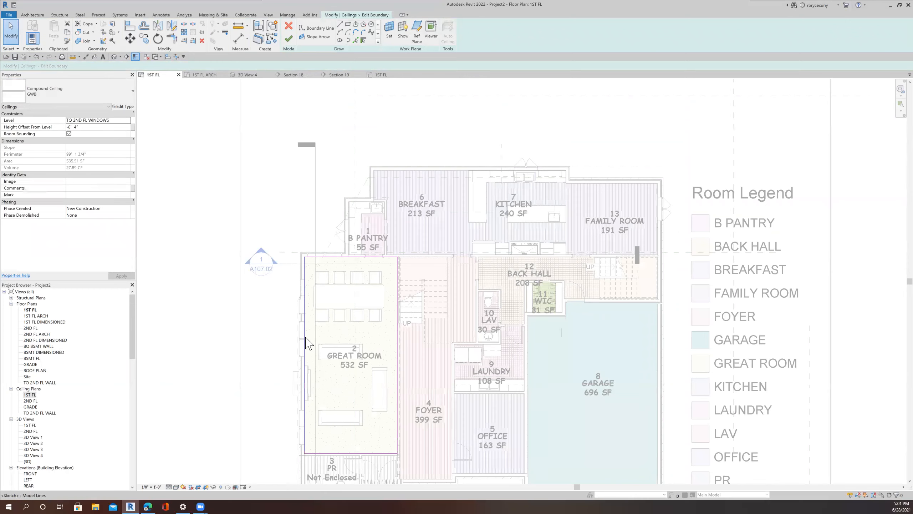
left_click_drag(306, 338, 325, 329)
left_click(338, 75)
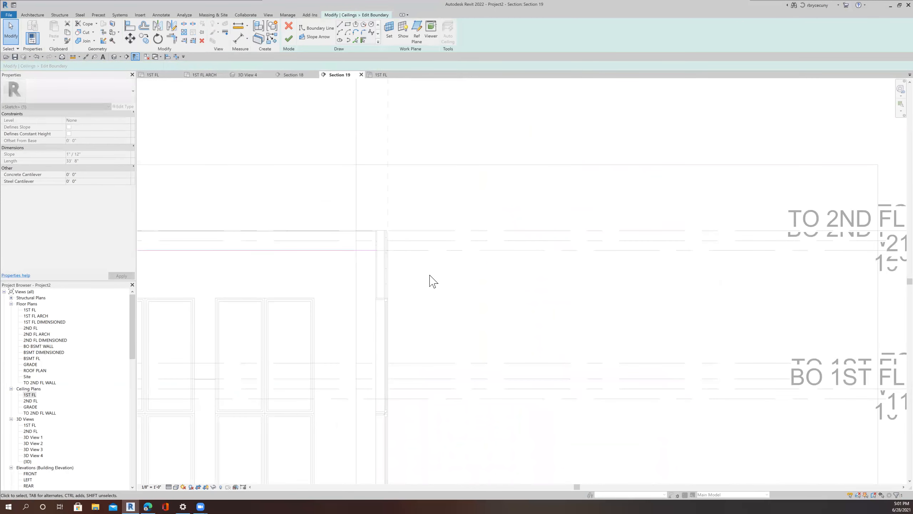
scroll(433, 281, "down", 8)
left_click(308, 76)
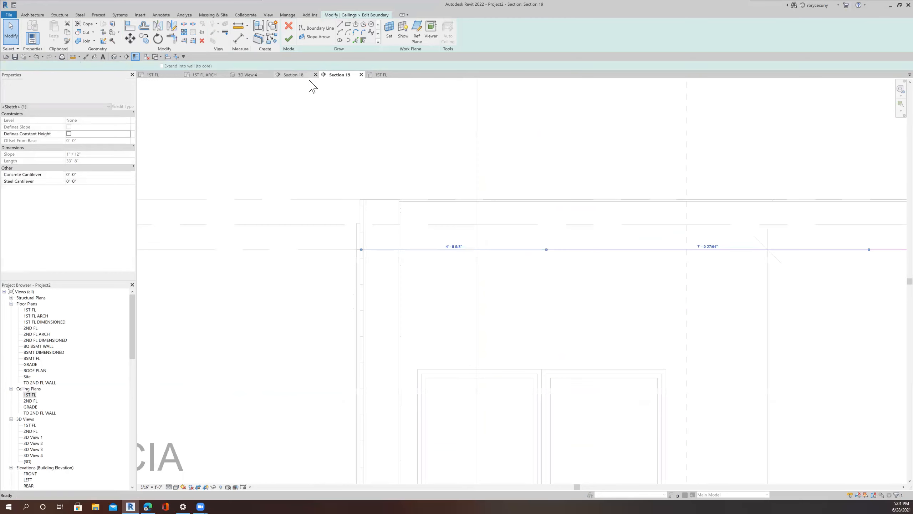
left_click(289, 39)
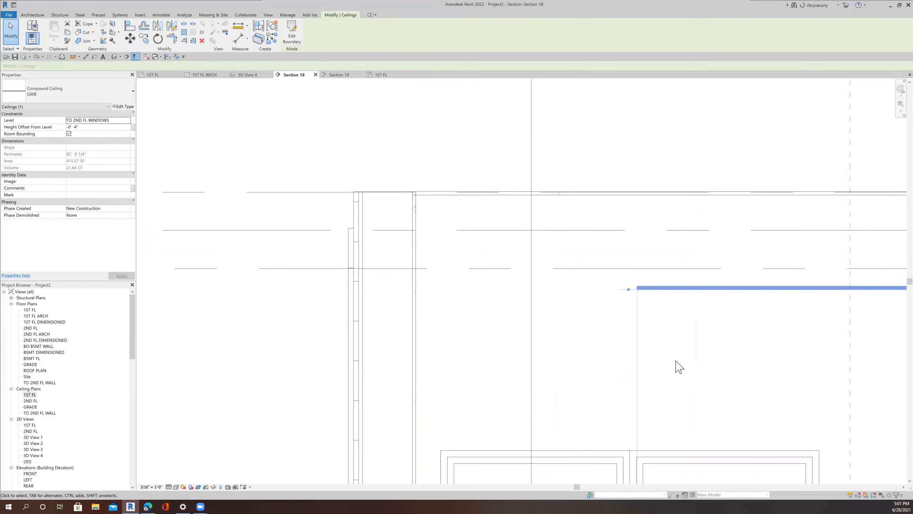
Step: Examine the copied ceiling in Section 18 and 3D View 4
scroll(679, 367, "down", 3)
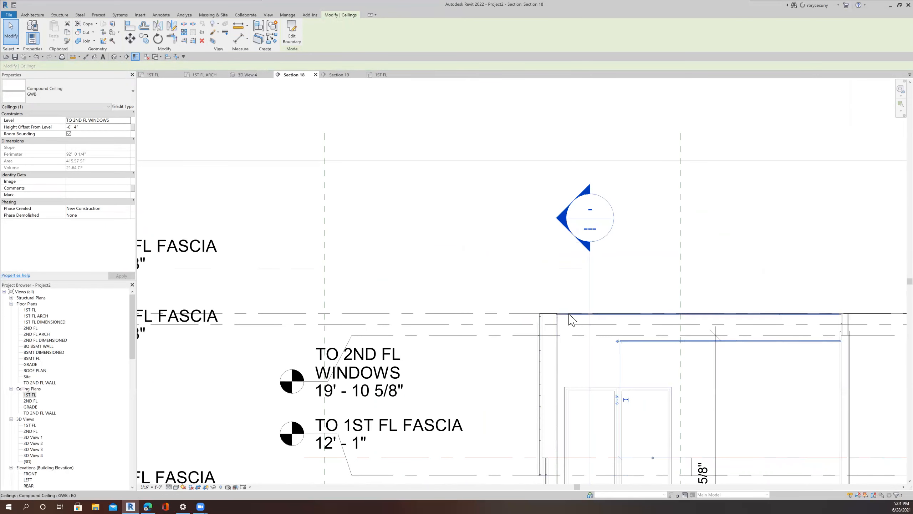
scroll(640, 347, "up", 4)
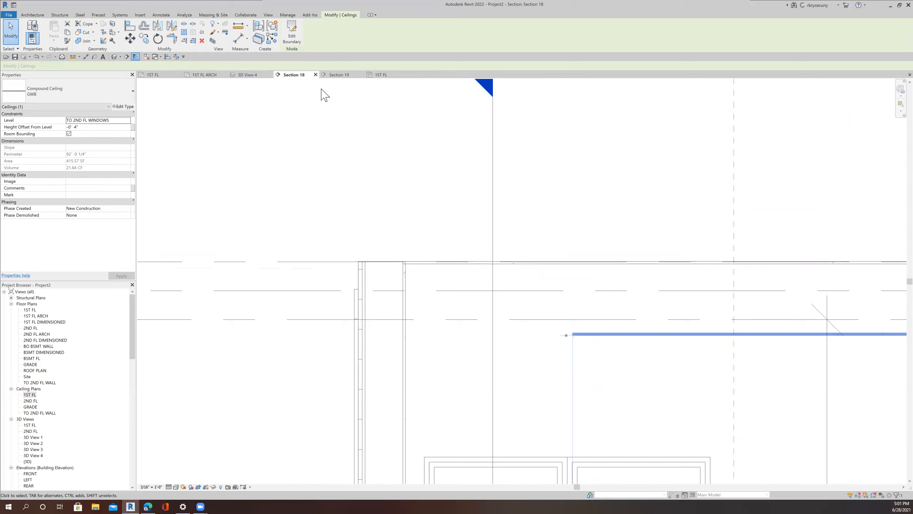
left_click(248, 75)
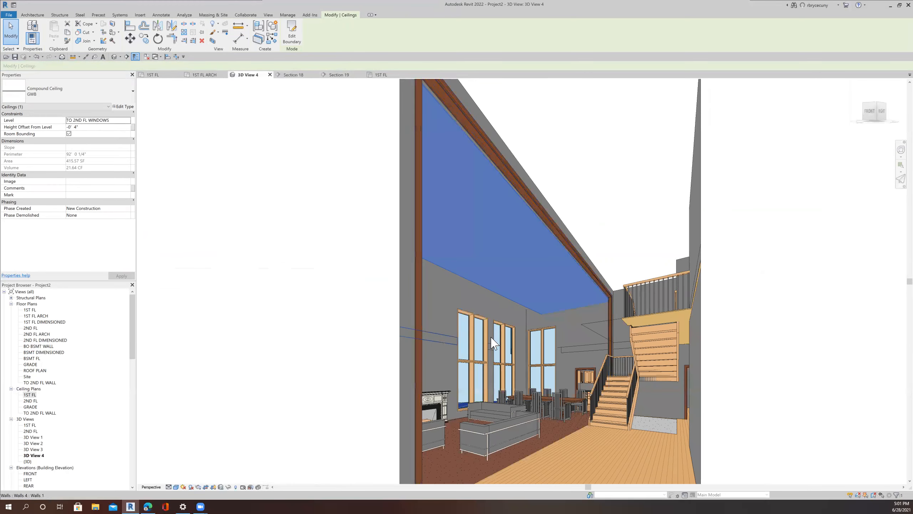
scroll(577, 310, "up", 6)
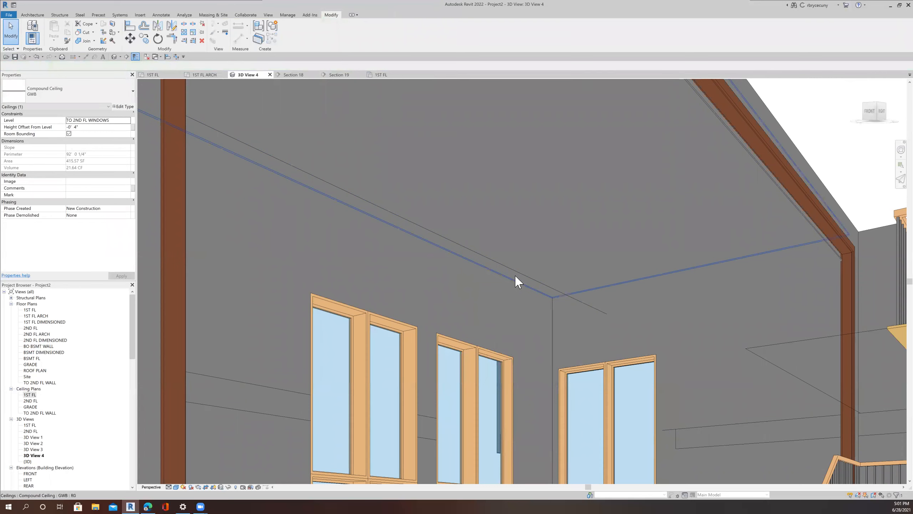
Step: Edit the copied ceiling's boundary and, in the 1ST FL ARCH plan, move its top sketch line 2'
key("Escape")
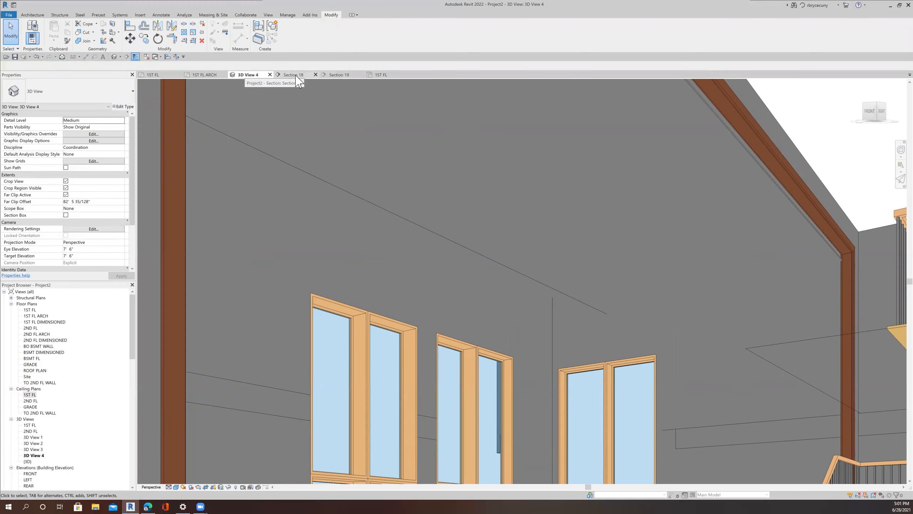
left_click(475, 255)
left_click(291, 36)
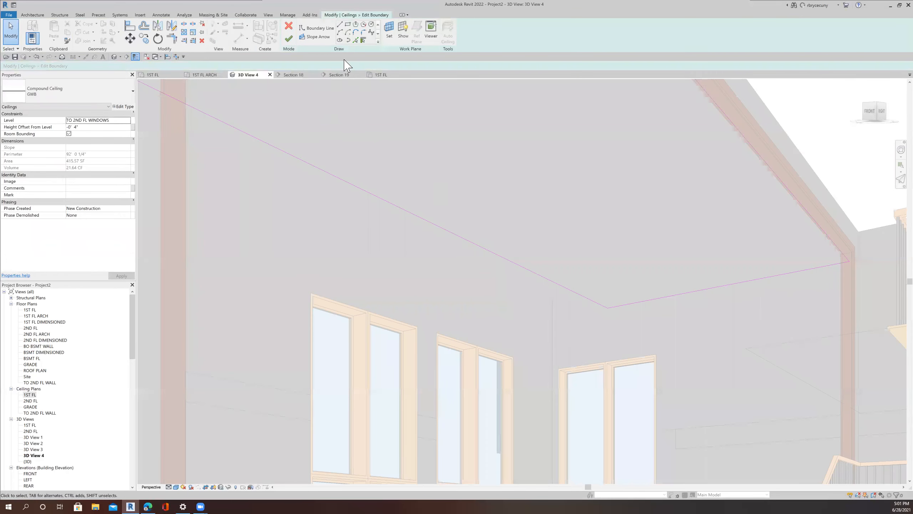
left_click(205, 74)
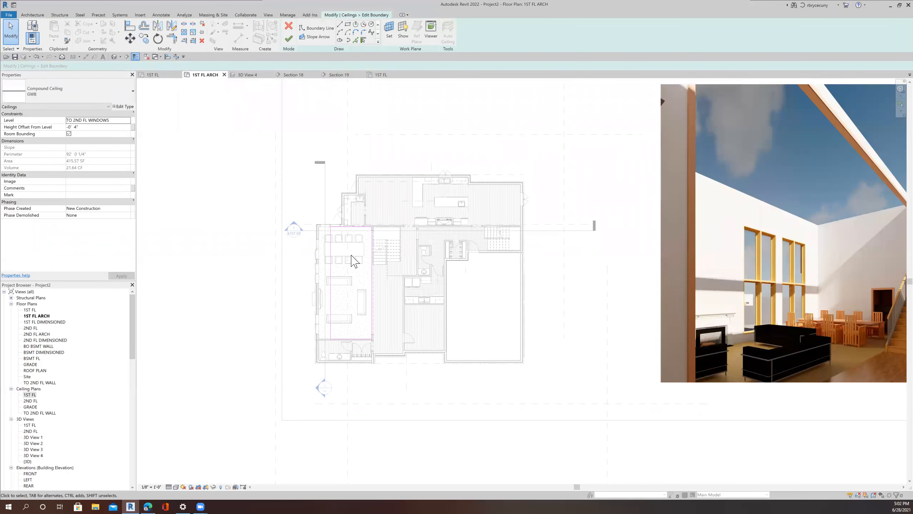
scroll(353, 259, "up", 3)
scroll(414, 214, "up", 2)
left_click(395, 162)
left_click(130, 38)
left_click(403, 206)
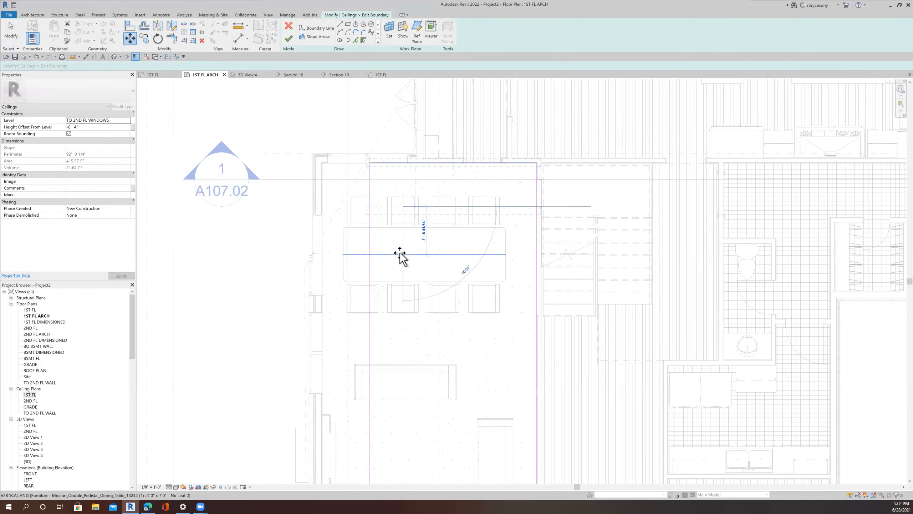
left_click(401, 257)
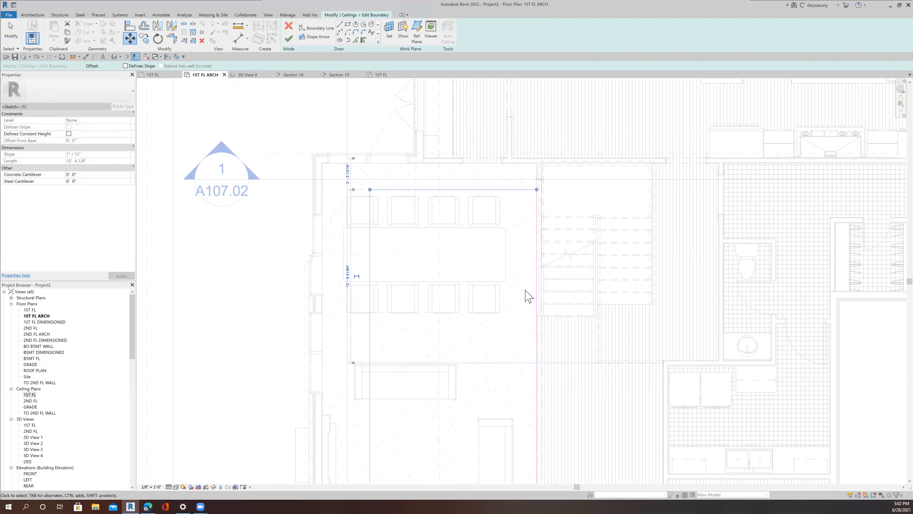
left_click(536, 302)
left_click(133, 38)
left_click(500, 367)
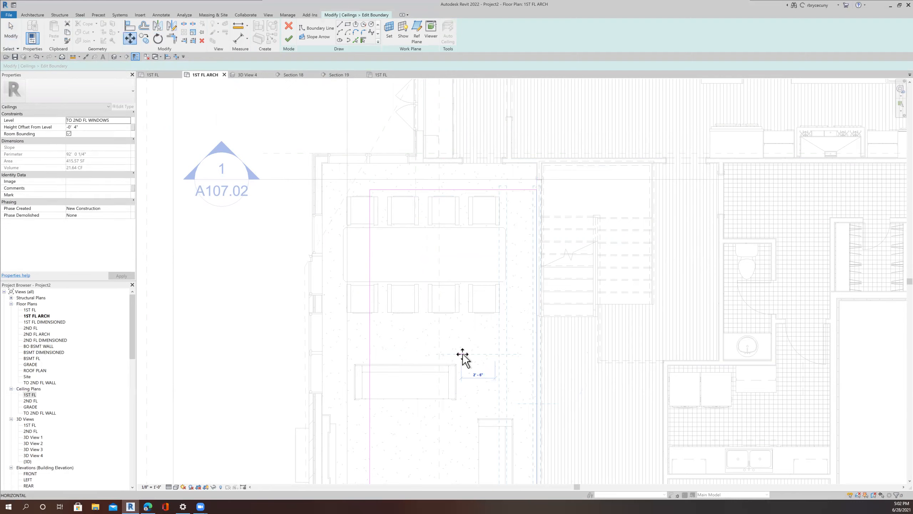
type("2")
key("Return")
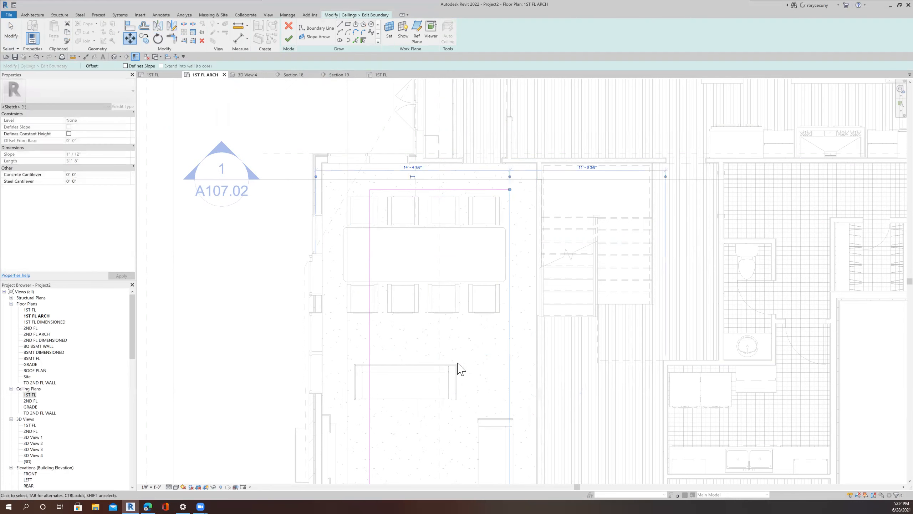
Step: Move the bottom boundary line of the ceiling sketch up by 2', twice
scroll(460, 369, "down", 3)
left_click(427, 351)
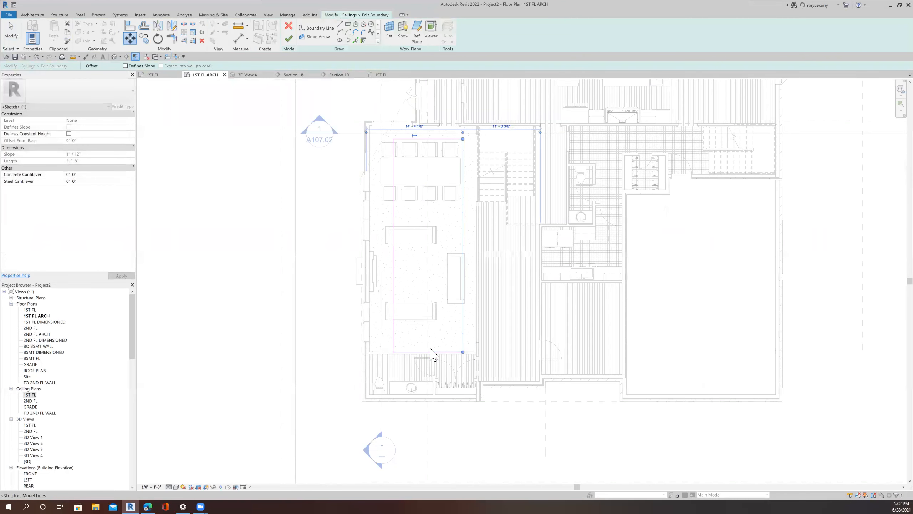
left_click(129, 37)
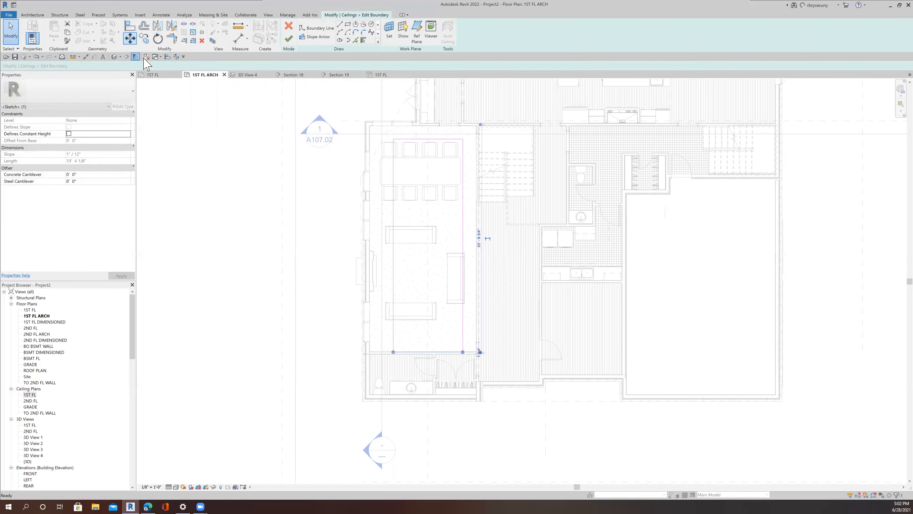
left_click(417, 351)
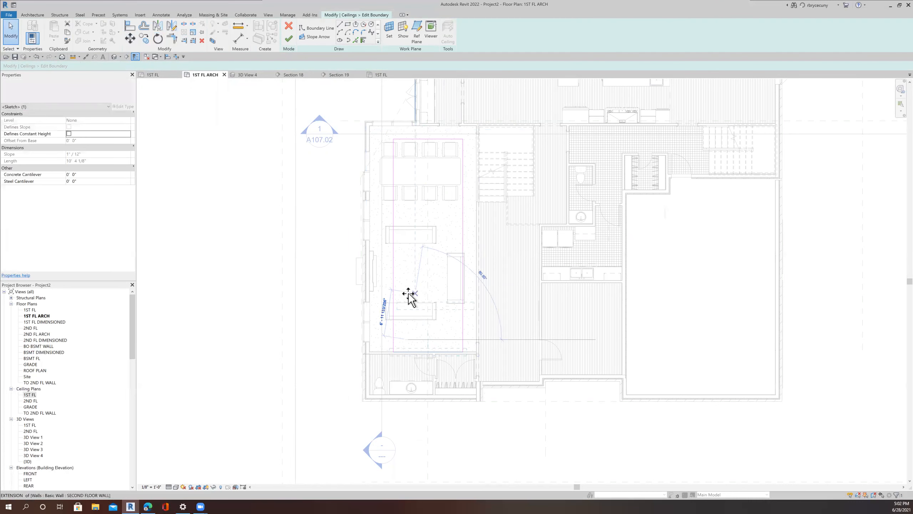
type("2")
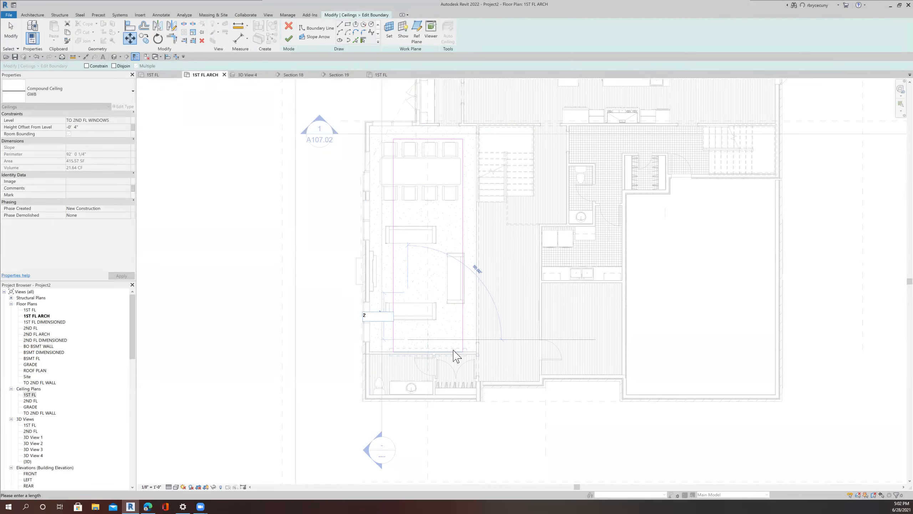
key("Return")
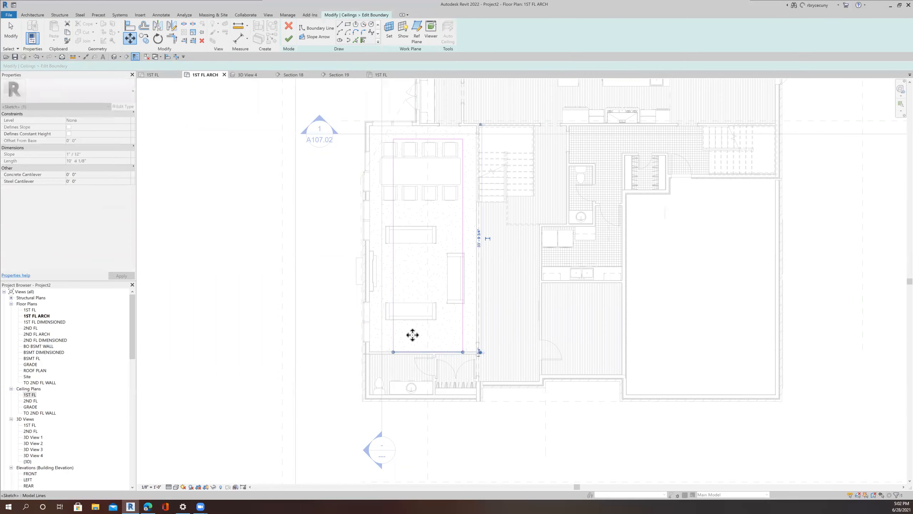
left_click(131, 41)
left_click(328, 361)
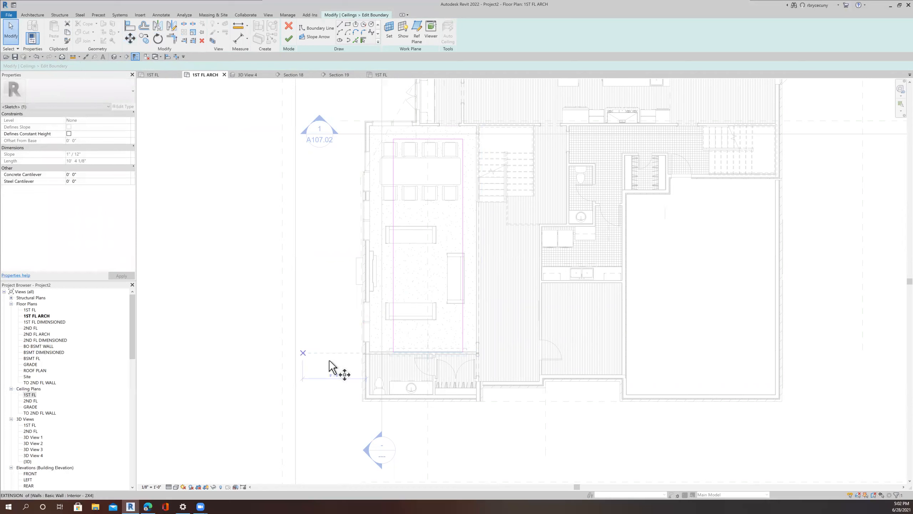
type("2")
key("Return")
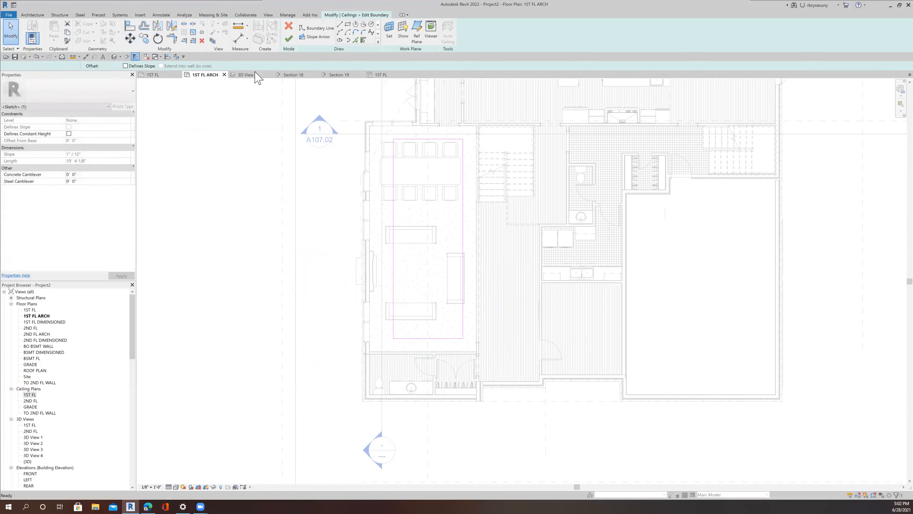
Step: Dimension the distance from the exterior wall to the ceiling sketch's left boundary line
left_click(86, 58)
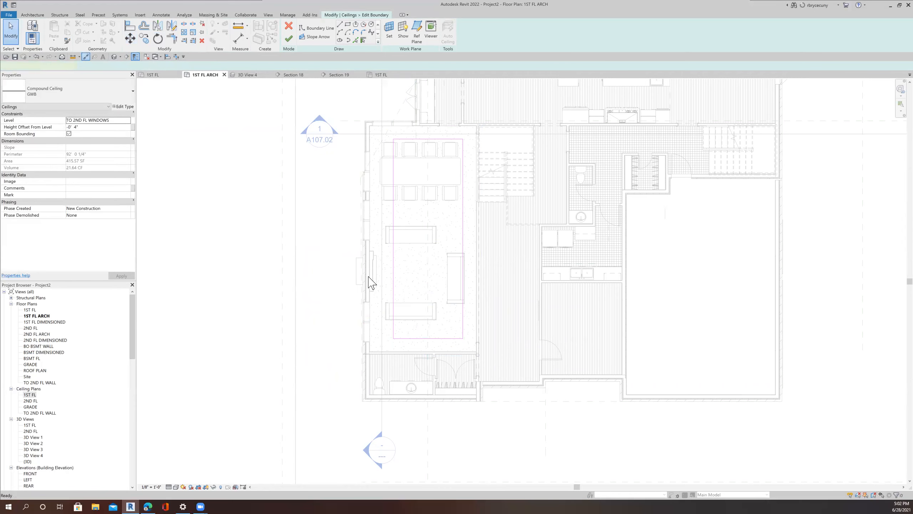
scroll(374, 309, "up", 5)
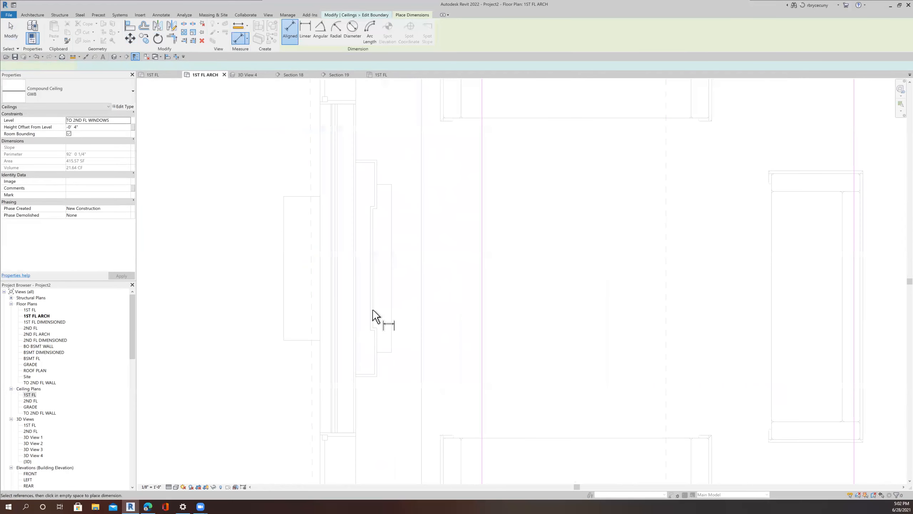
left_click(359, 385)
left_click(484, 393)
left_click(595, 361)
key("Escape")
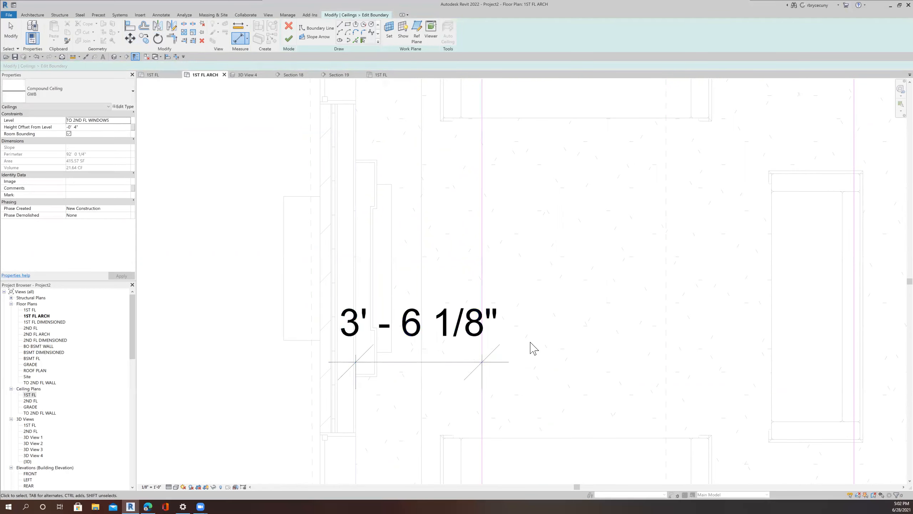
Step: Set that wall-to-boundary distance to 2'-0" and delete the temporary dimension
left_click(482, 268)
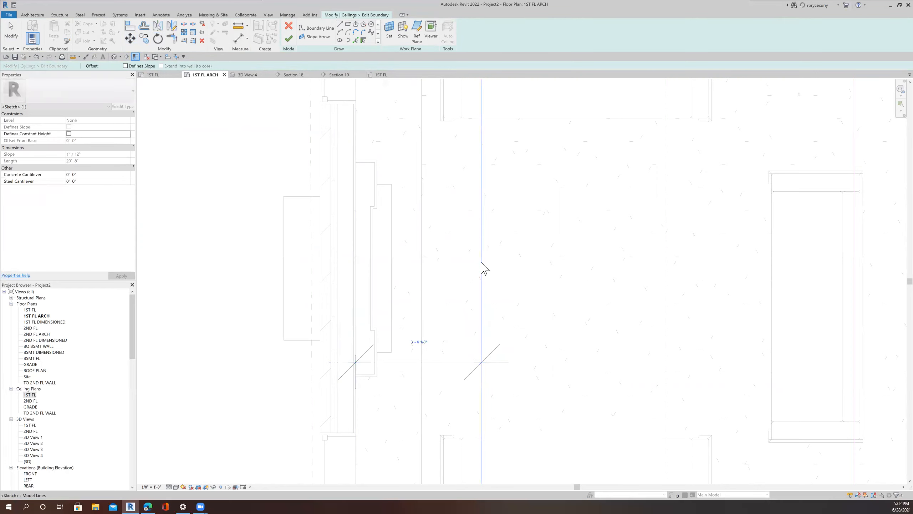
left_click(412, 340)
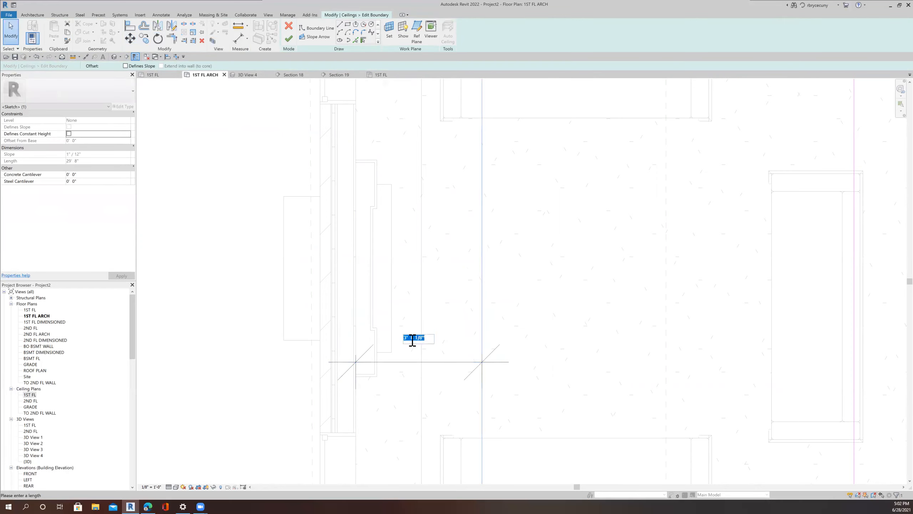
type("2")
key("Return")
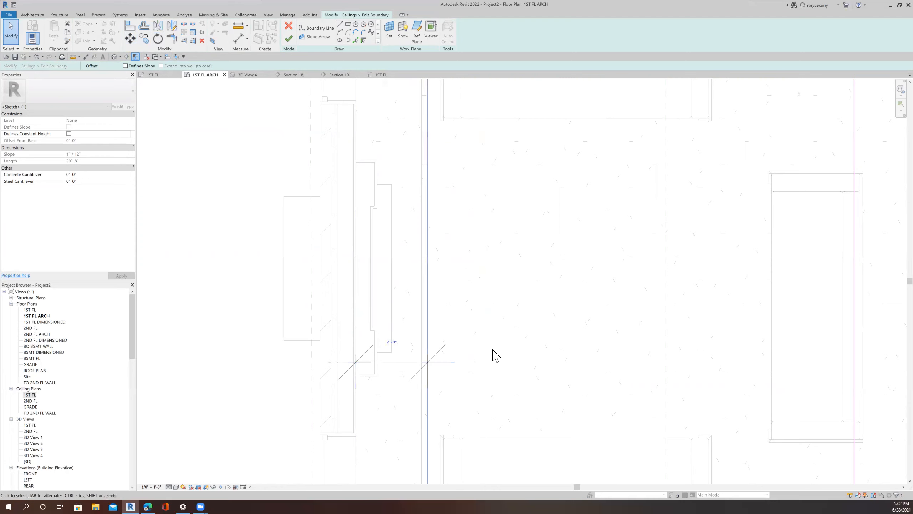
left_click(452, 362)
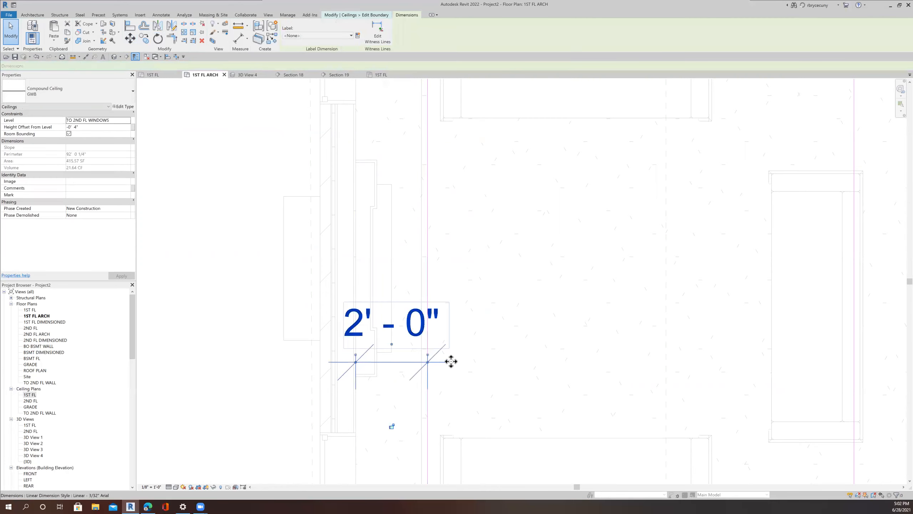
key("Delete")
Step: Finish editing the ceiling boundary
scroll(504, 383, "down", 5)
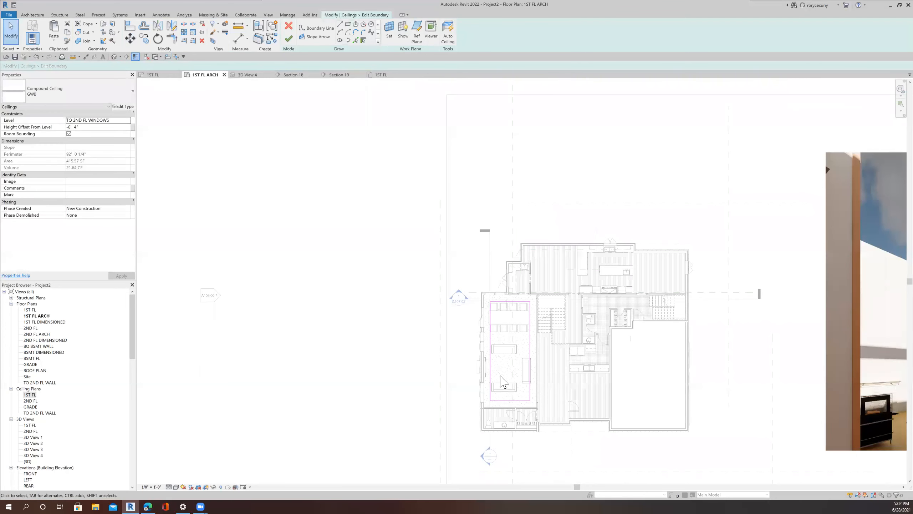
scroll(501, 381, "up", 3)
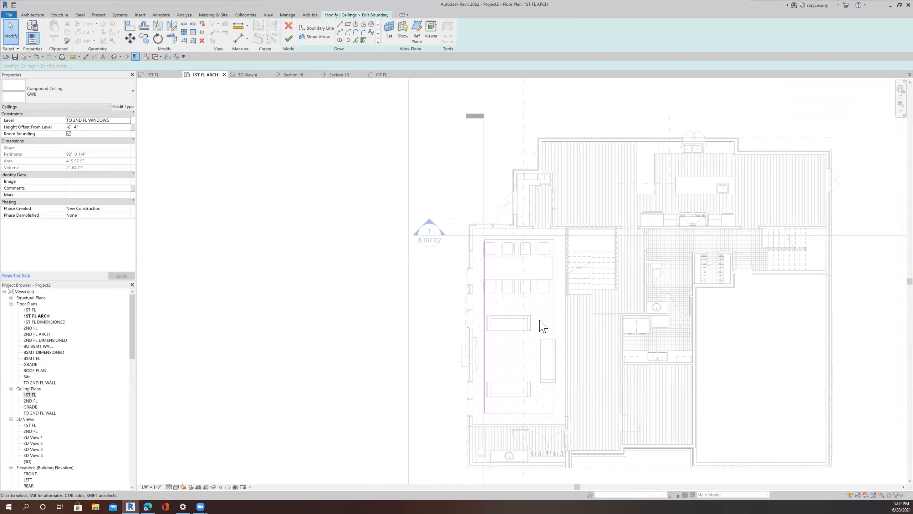
left_click(289, 38)
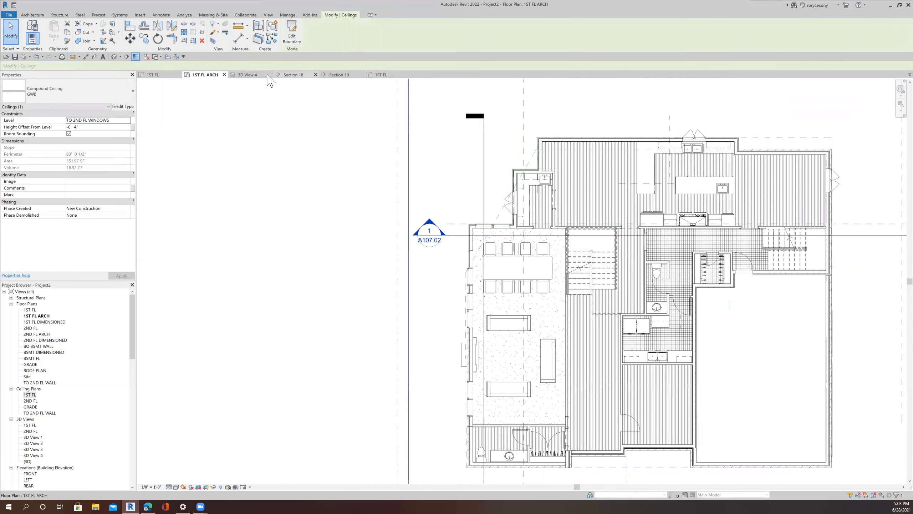
Step: Examine the edited first-floor ceiling in 3D View 4
left_click(248, 74)
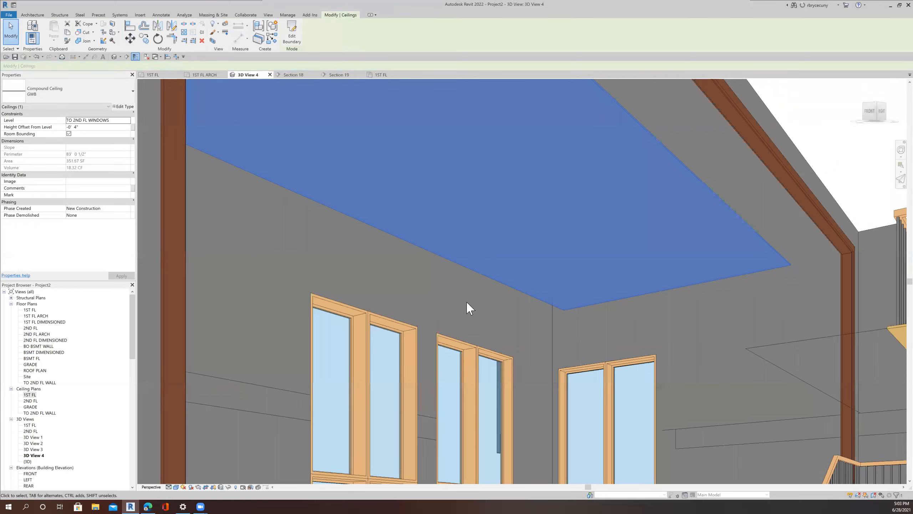
scroll(469, 308, "down", 5)
left_click(774, 352)
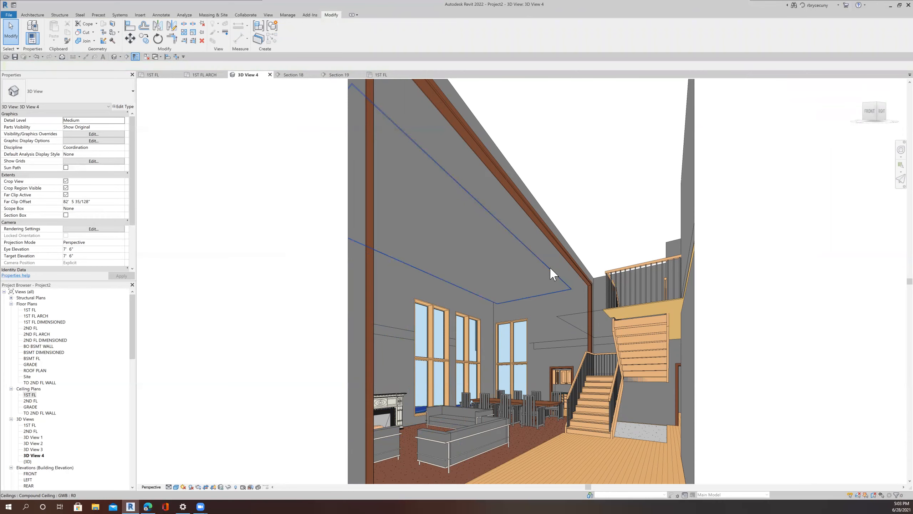
scroll(552, 274, "down", 2)
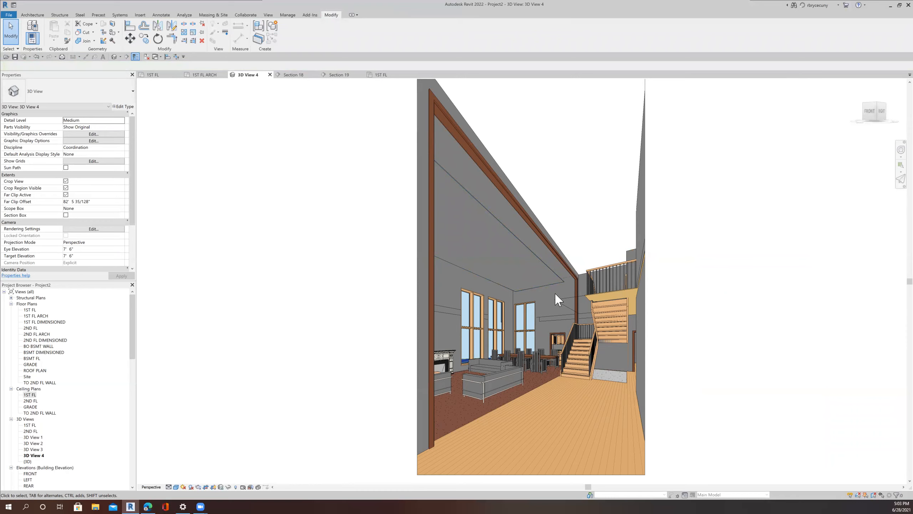
scroll(556, 288, "up", 2)
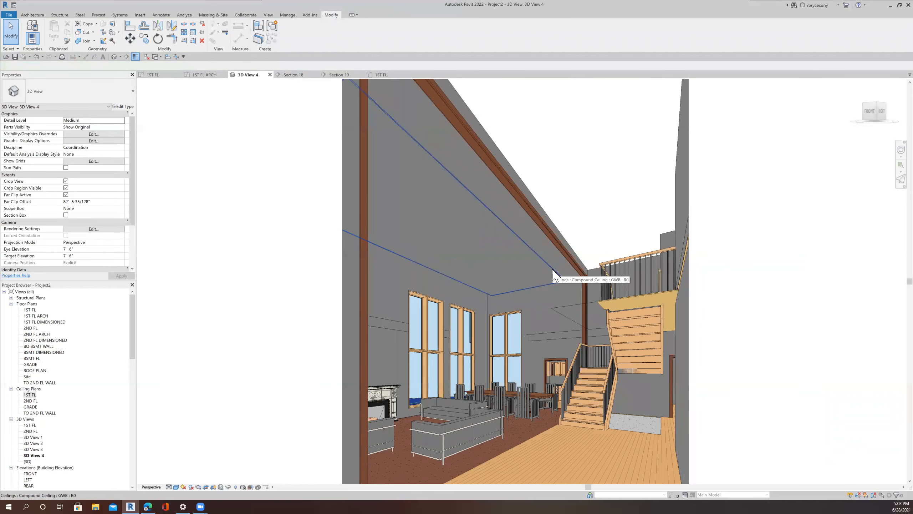
scroll(556, 273, "down", 2)
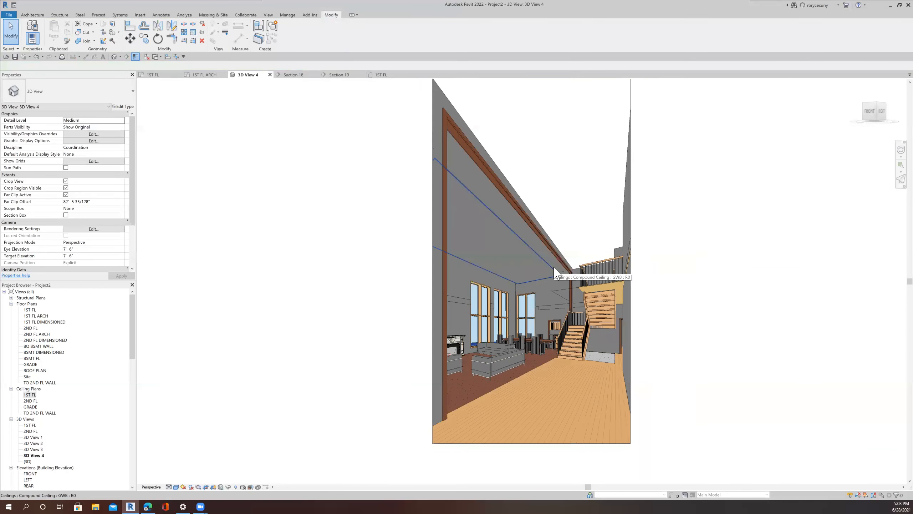
scroll(554, 272, "down", 2)
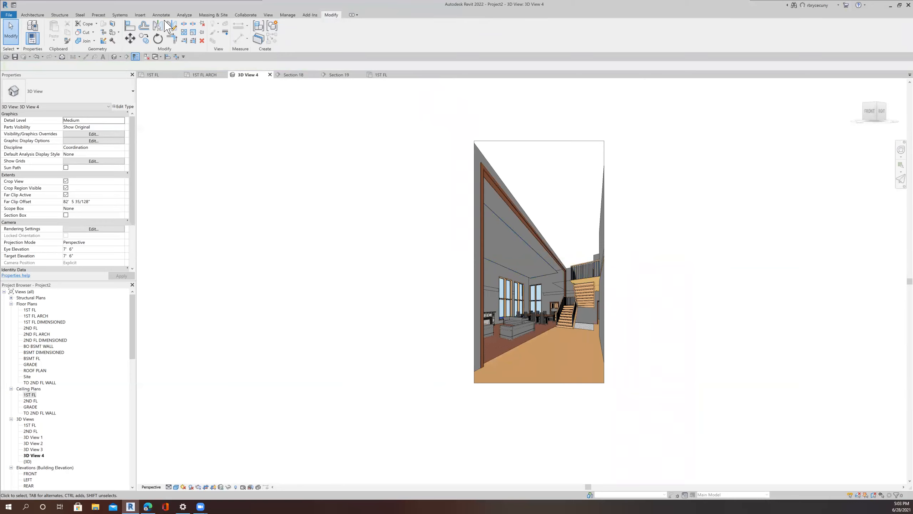
Step: Open the Render Gallery to check the cloud rendering of 3D View 4
left_click(268, 16)
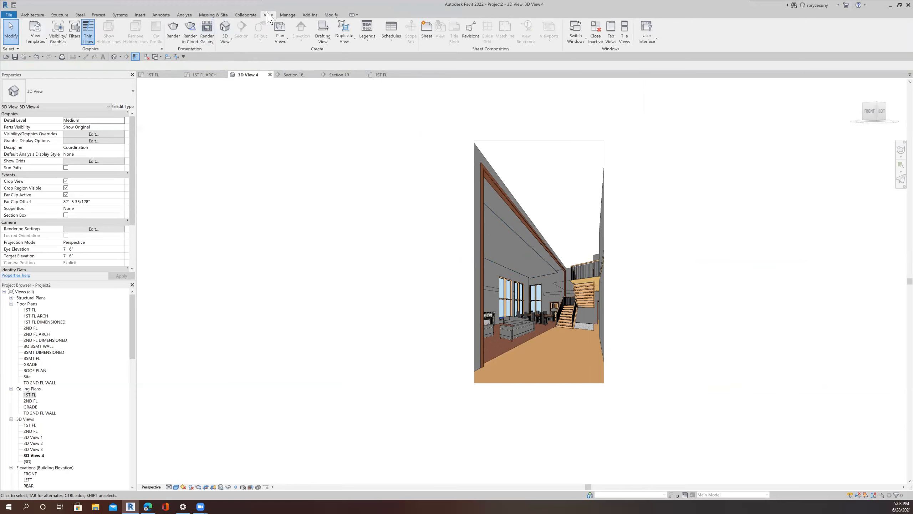
left_click(207, 31)
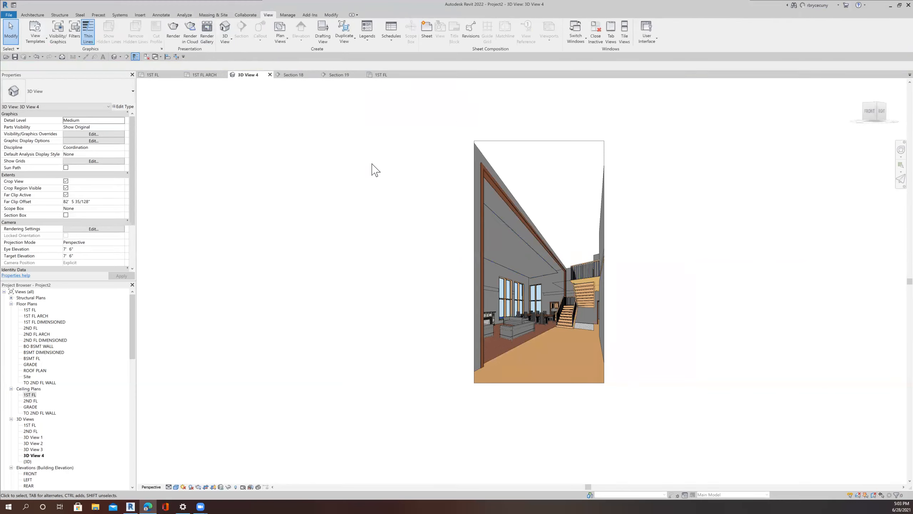
left_click(208, 35)
left_click(9, 14)
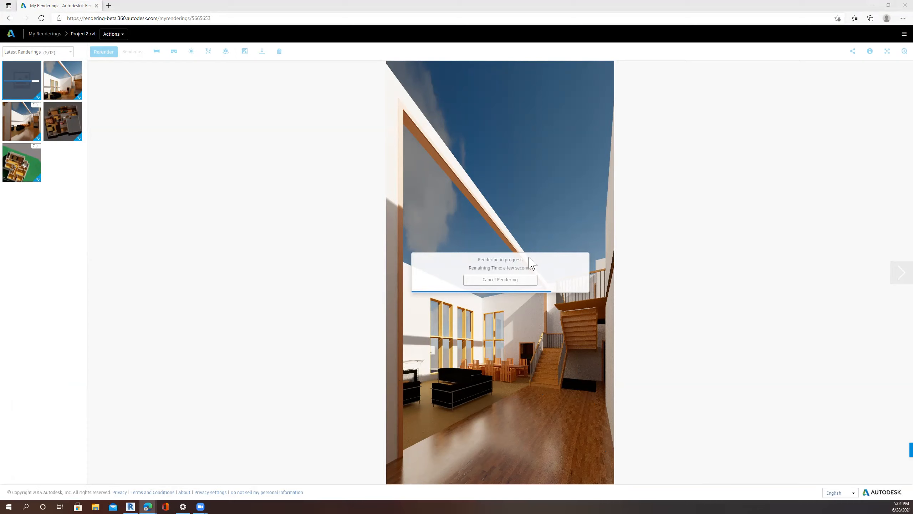
left_click_drag(480, 268, 469, 268)
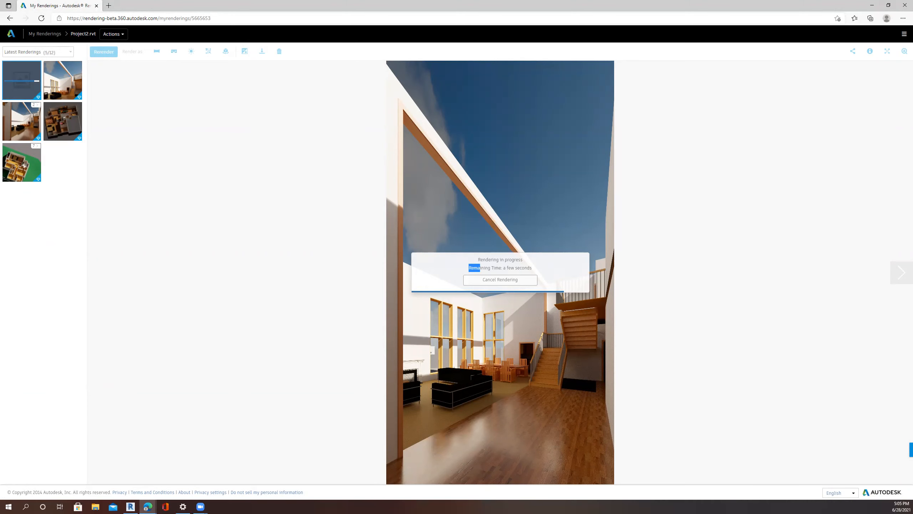
left_click(872, 5)
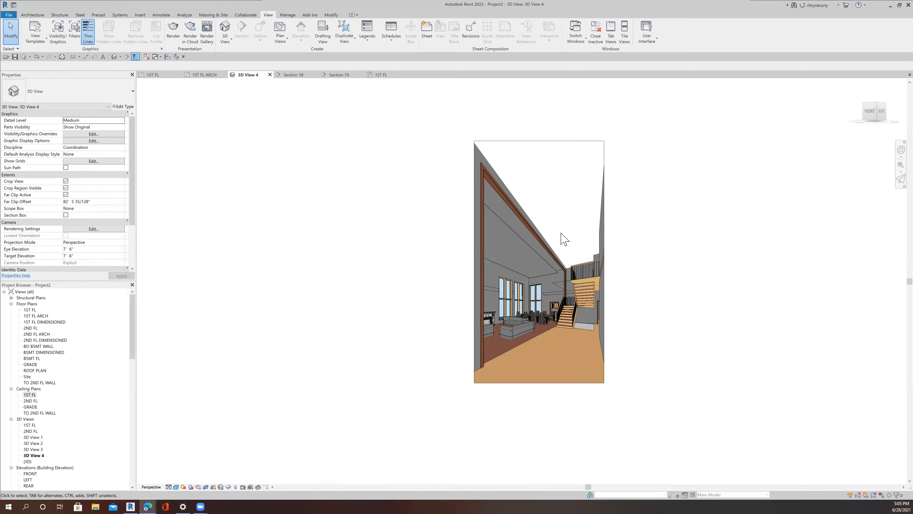
Step: Review 3D View 4, then open the 1ST FL reflected ceiling plan via the 1ST FL ARCH floor plan
scroll(564, 239, "up", 7)
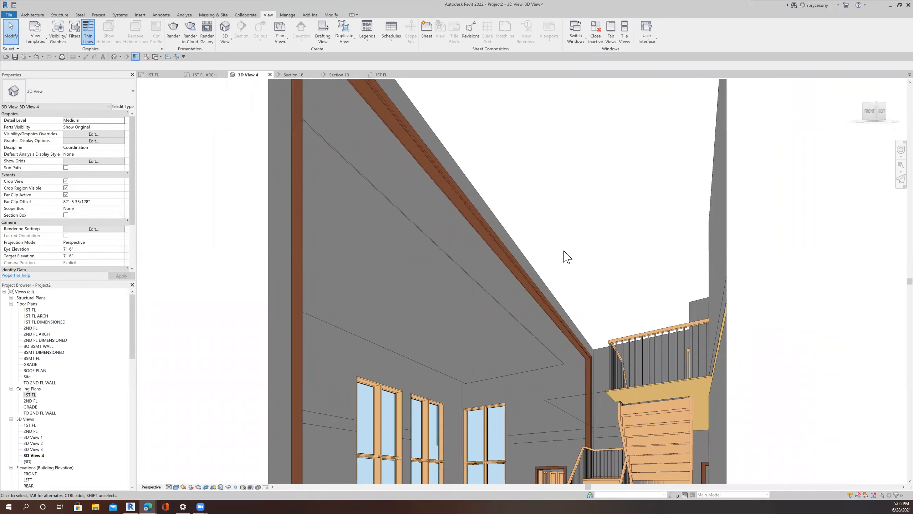
scroll(560, 288, "down", 3)
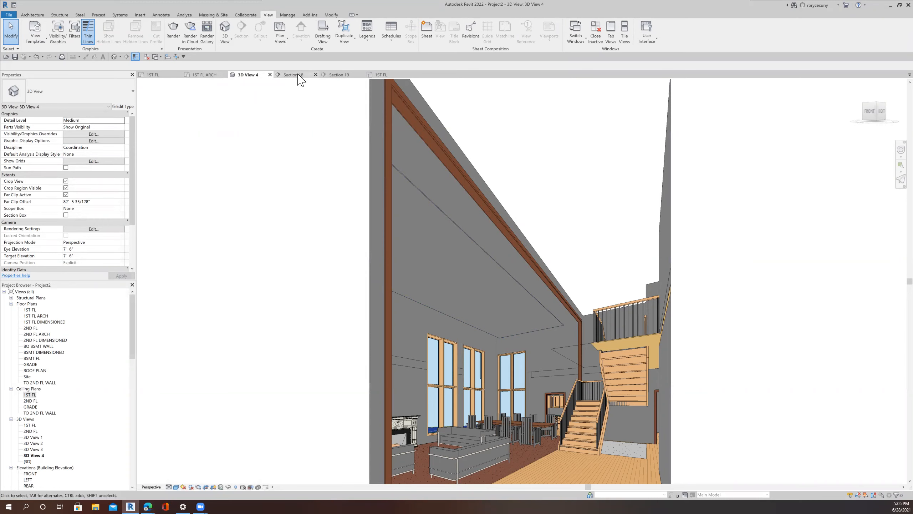
left_click(196, 75)
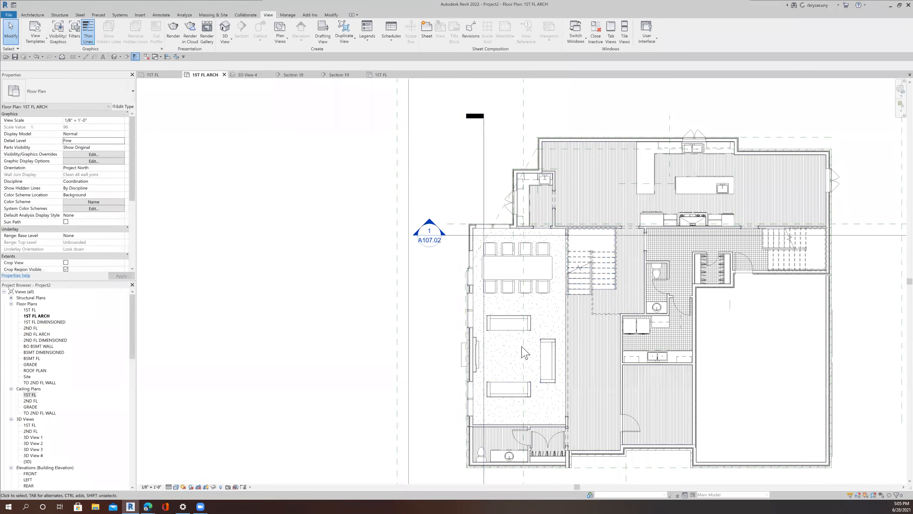
scroll(517, 348, "up", 4)
middle_click_drag(487, 365, 448, 369)
scroll(449, 373, "down", 2)
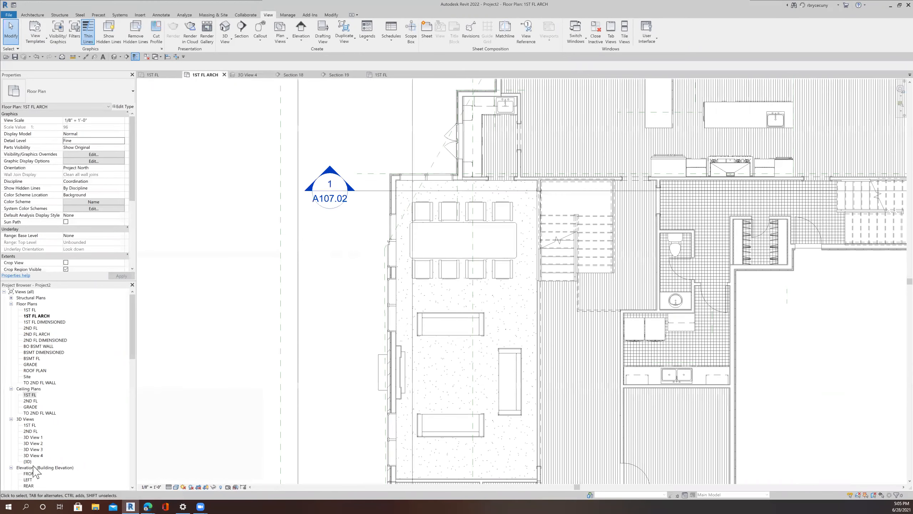
double_click(26, 395)
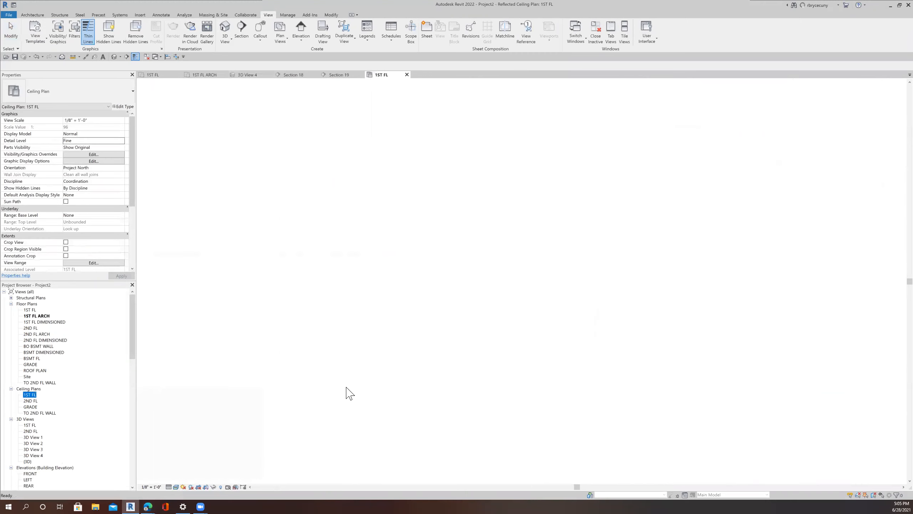
middle_click_drag(424, 440, 455, 322)
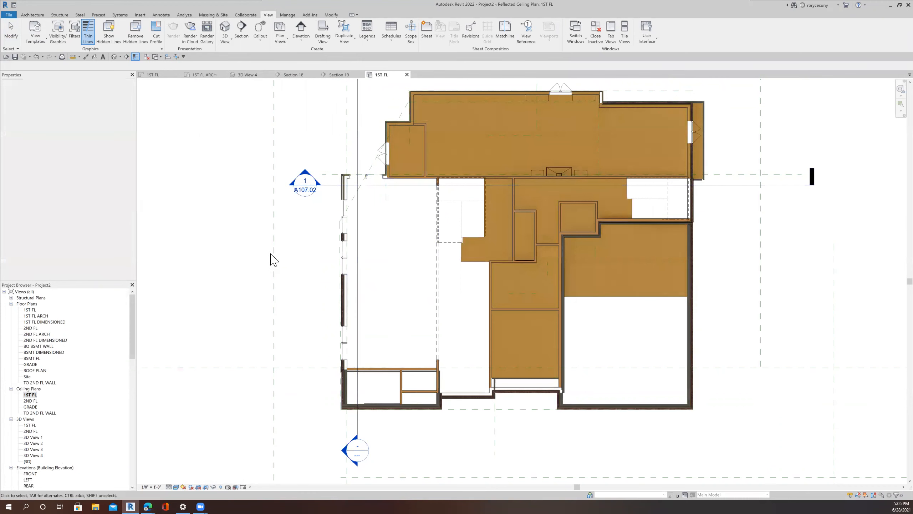
Step: Set the 1ST FL ceiling plan's view range offsets to 8' and apply the change
key("v")
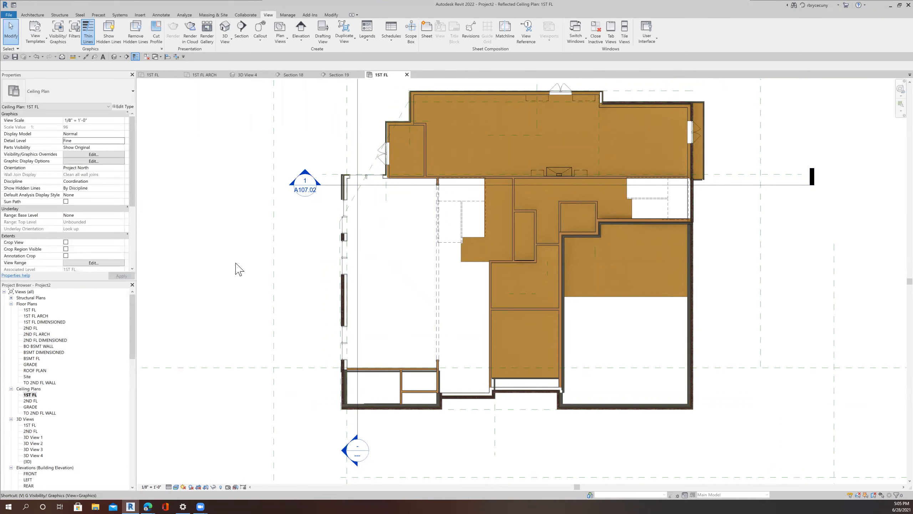
key("r")
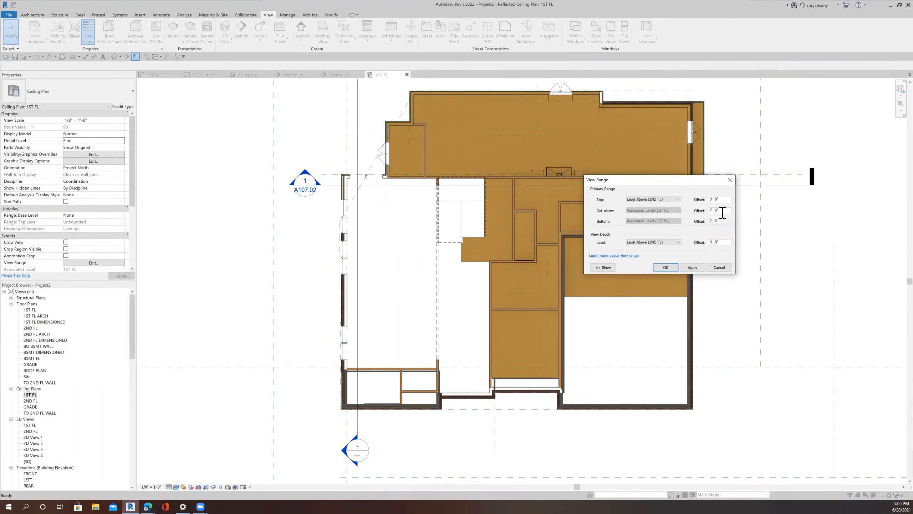
left_click_drag(723, 200, 705, 207)
type("8")
left_click(693, 268)
left_click(502, 258)
left_click_drag(728, 210, 700, 212)
left_click_drag(721, 199, 705, 200)
left_click(719, 242)
type("8")
left_click(692, 267)
left_click(665, 267)
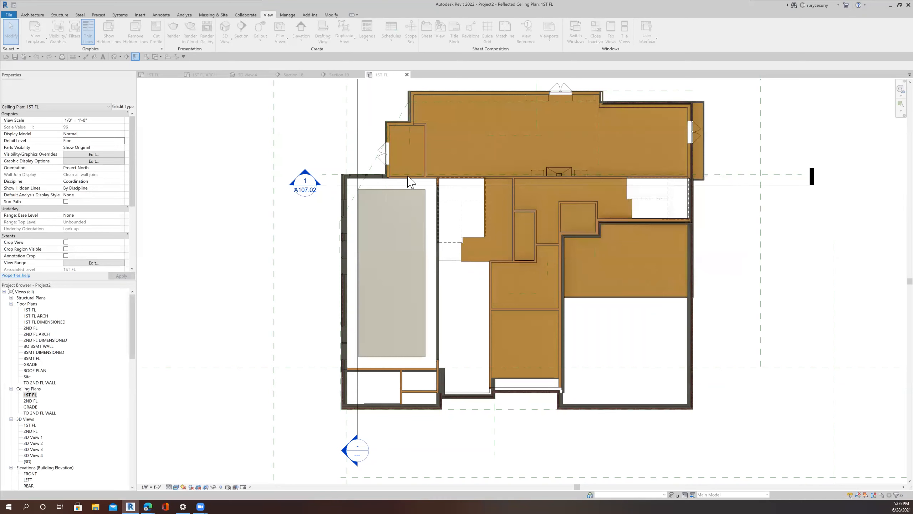
Step: Start an in-place model in the Ceilings category for the double-height room
scroll(396, 257, "up", 2)
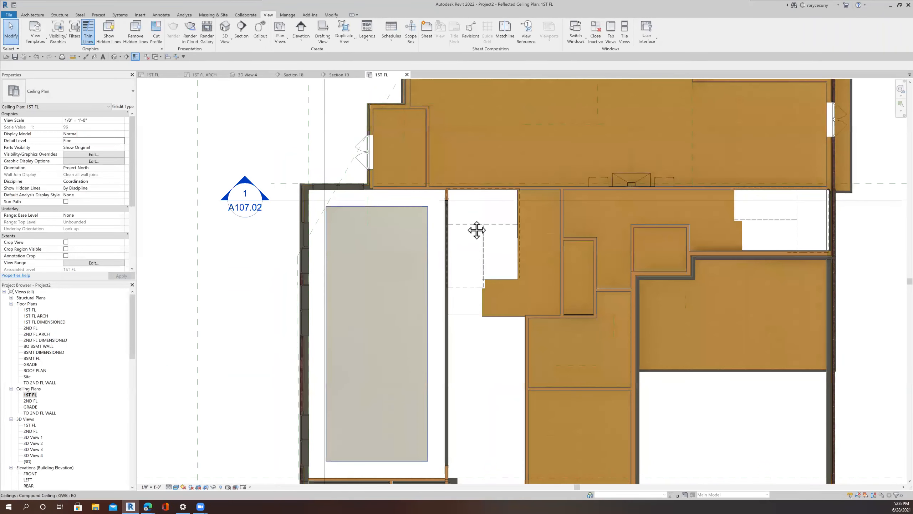
middle_click_drag(476, 230, 517, 180)
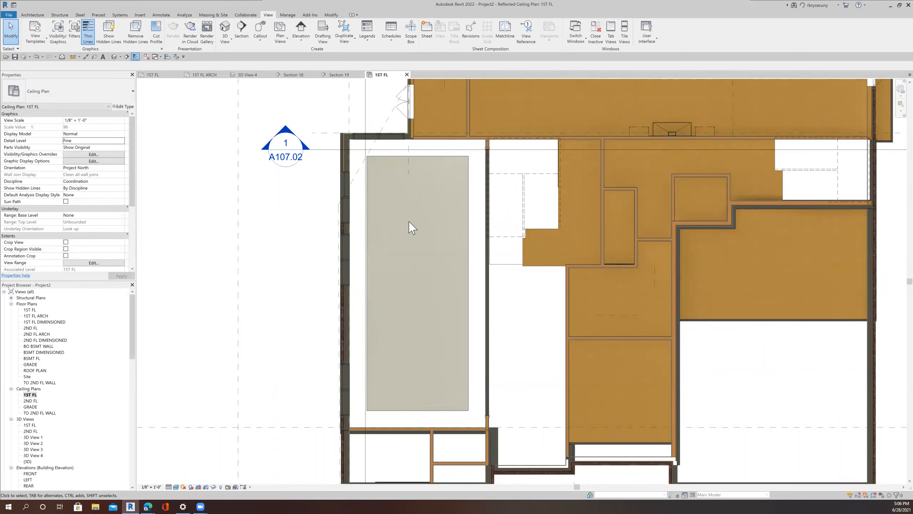
left_click(32, 15)
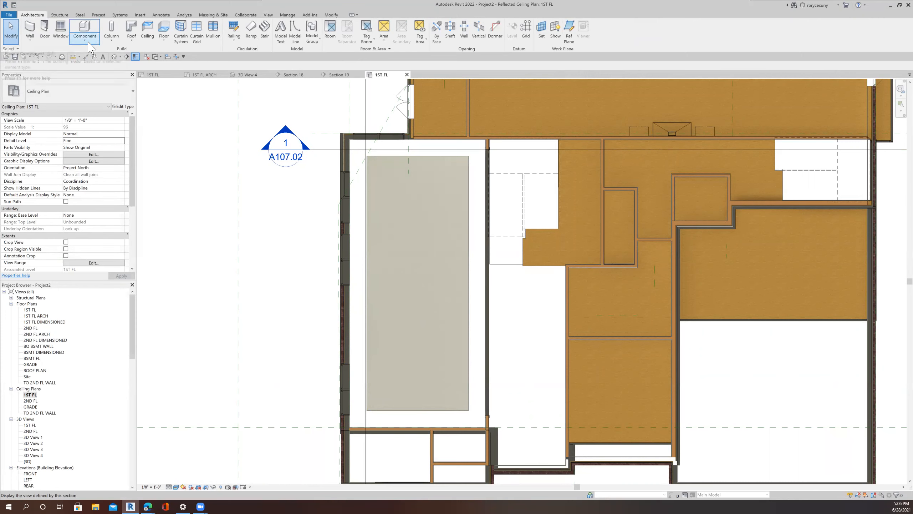
left_click(85, 39)
left_click(86, 69)
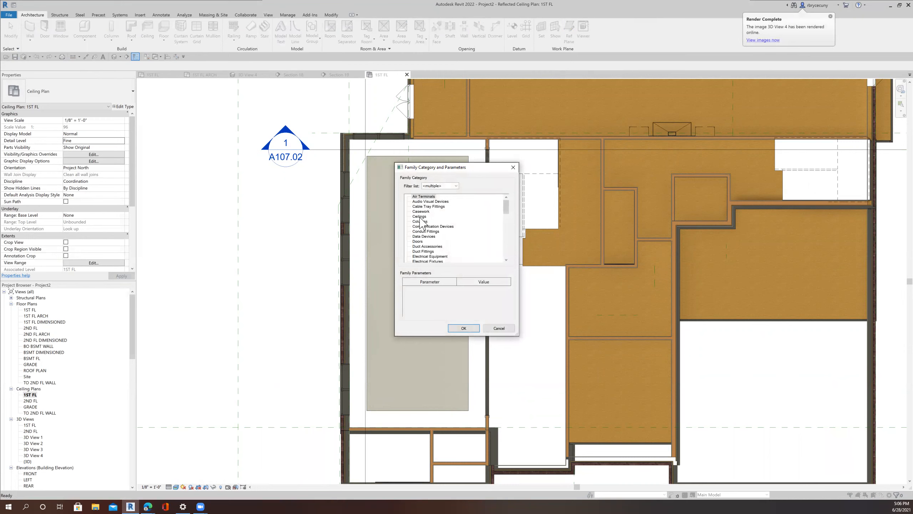
double_click(419, 216)
left_click(456, 265)
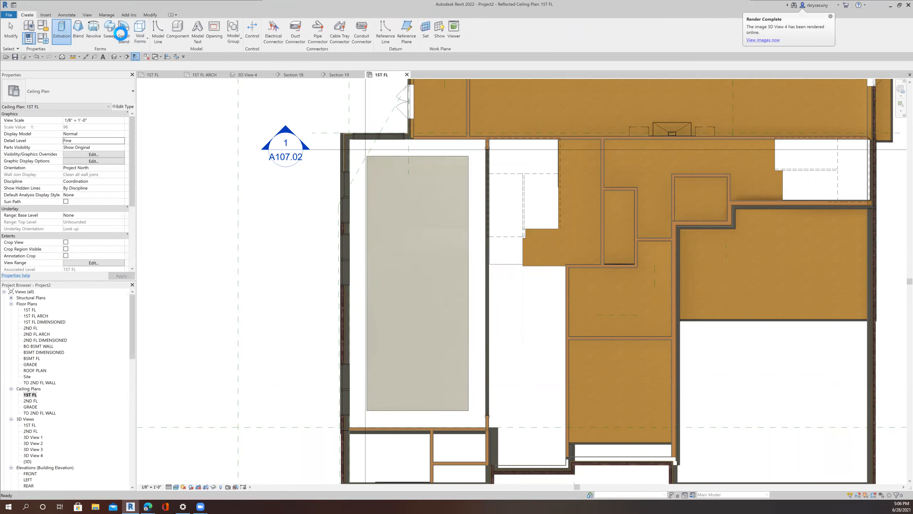
Step: Start a sweep and try picking the double-height room's ceiling face as the path's work plane
left_click(113, 29)
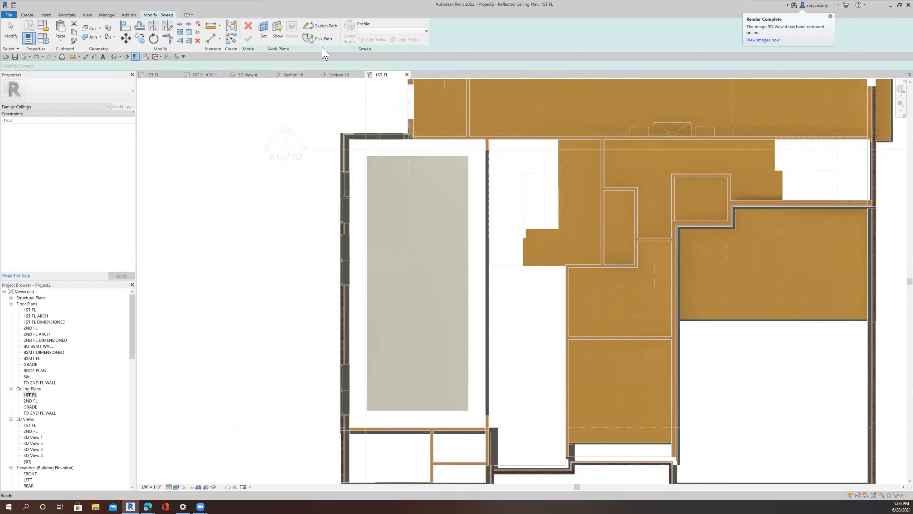
left_click(322, 27)
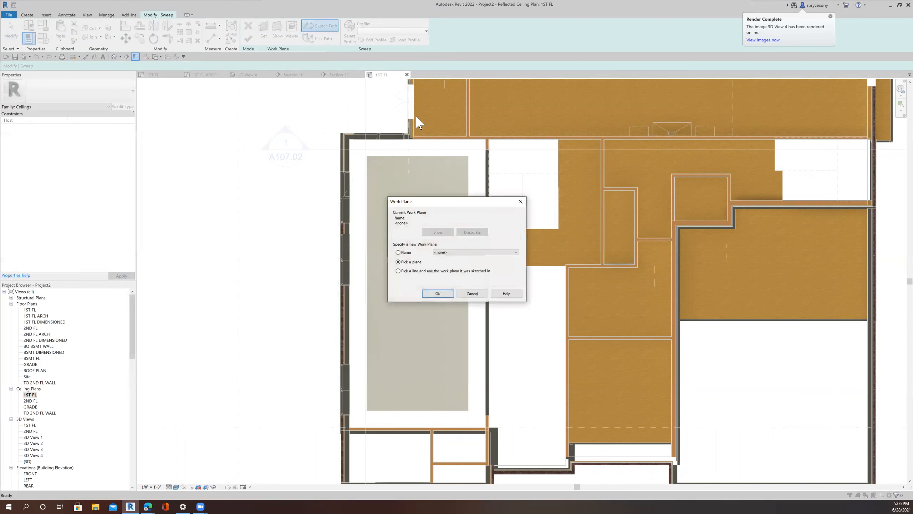
left_click(438, 294)
left_click(364, 263)
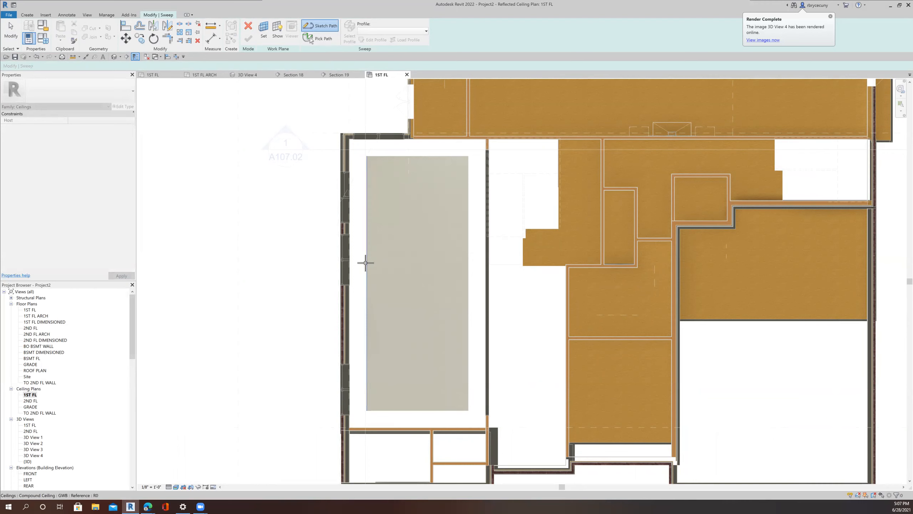
left_click(366, 266)
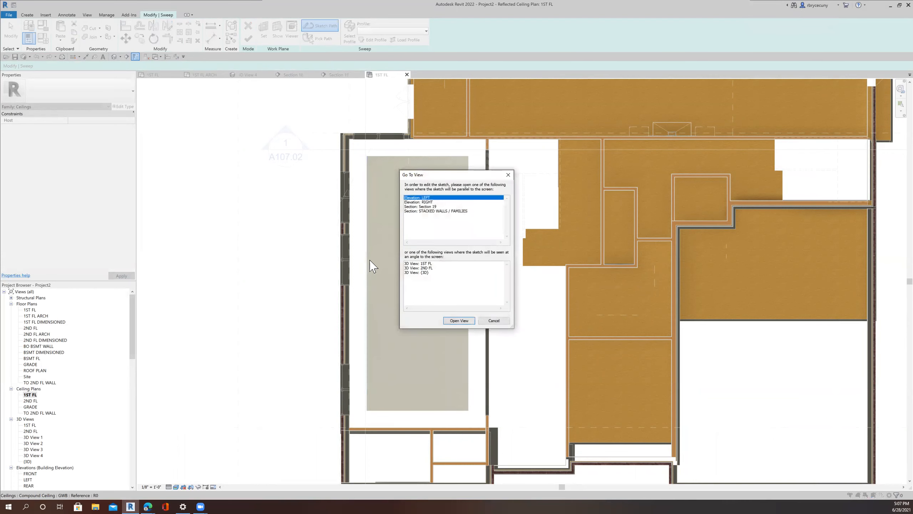
left_click(494, 321)
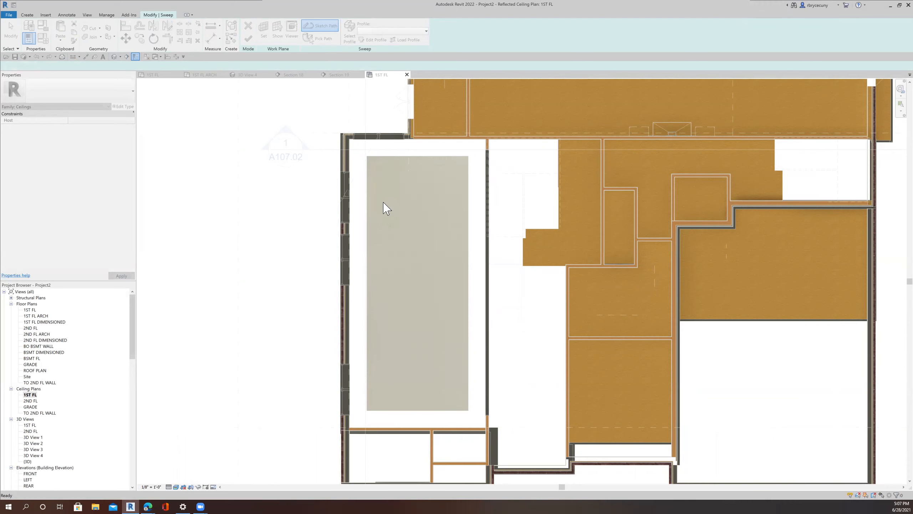
Step: Sketch a rectangular sweep path around the double-height room's ceiling on its face and finish the path
left_click(321, 27)
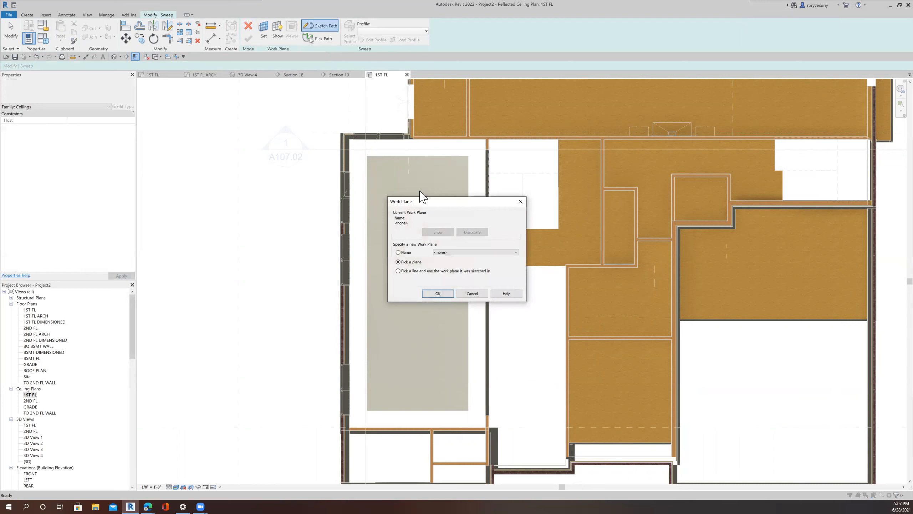
left_click(437, 294)
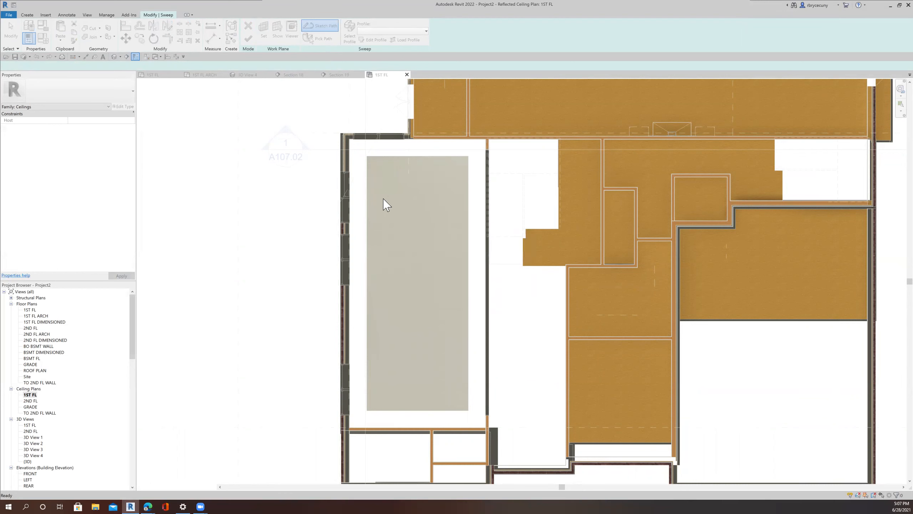
left_click(364, 195)
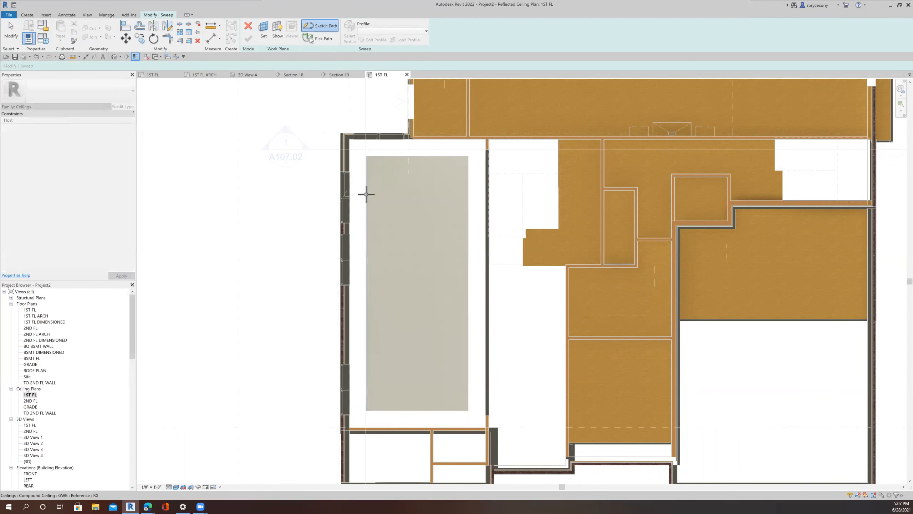
left_click(366, 194)
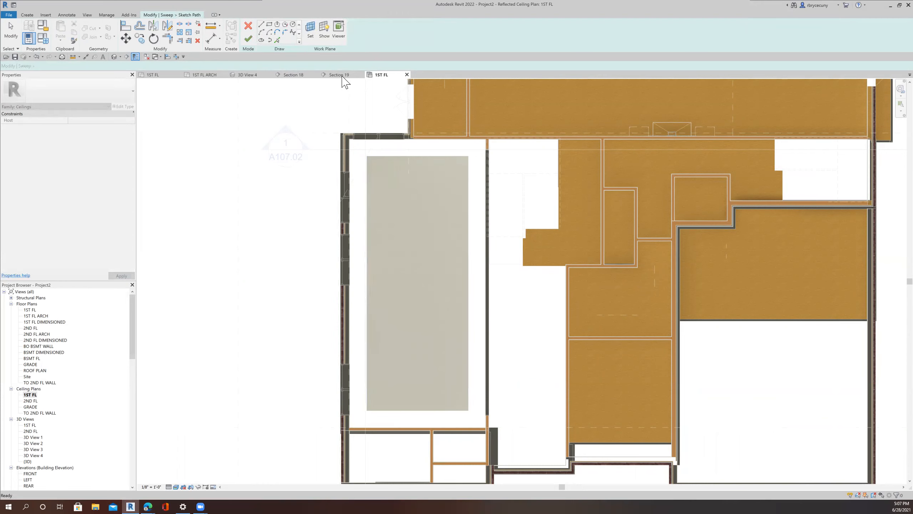
left_click(269, 25)
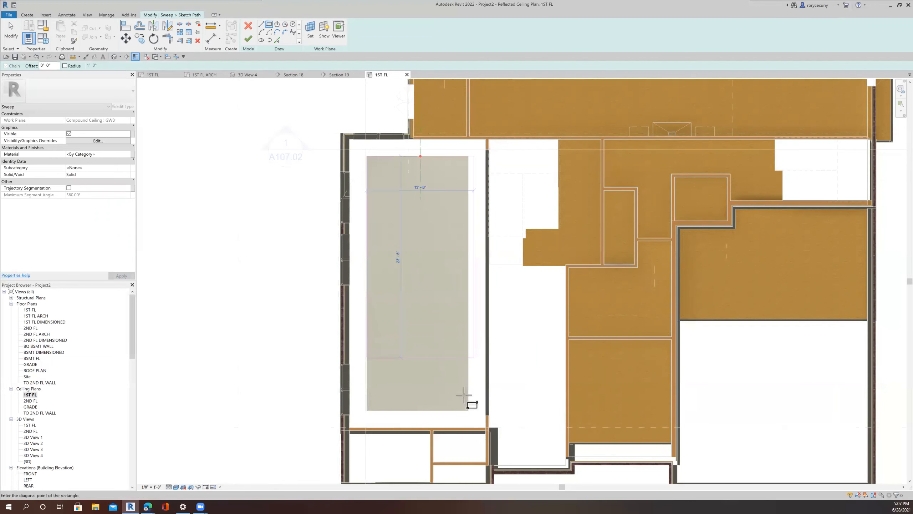
left_click(464, 409)
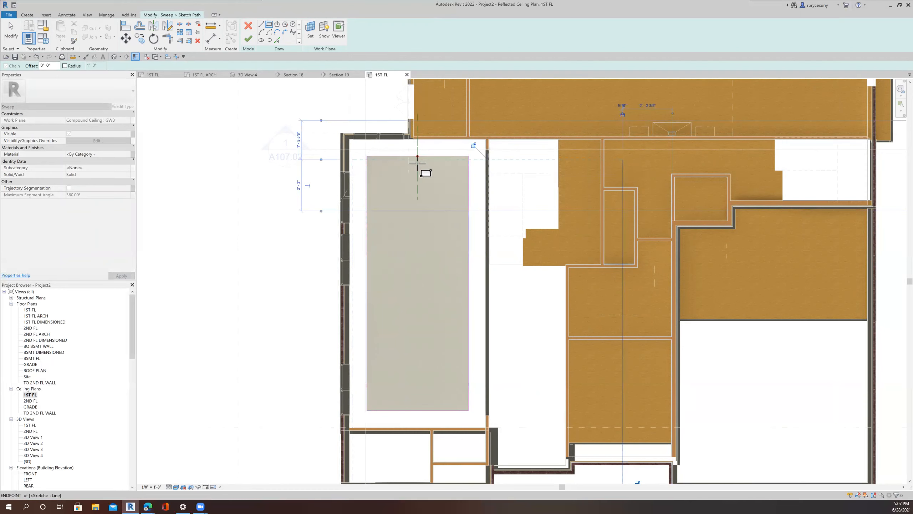
scroll(419, 152, "up", 4)
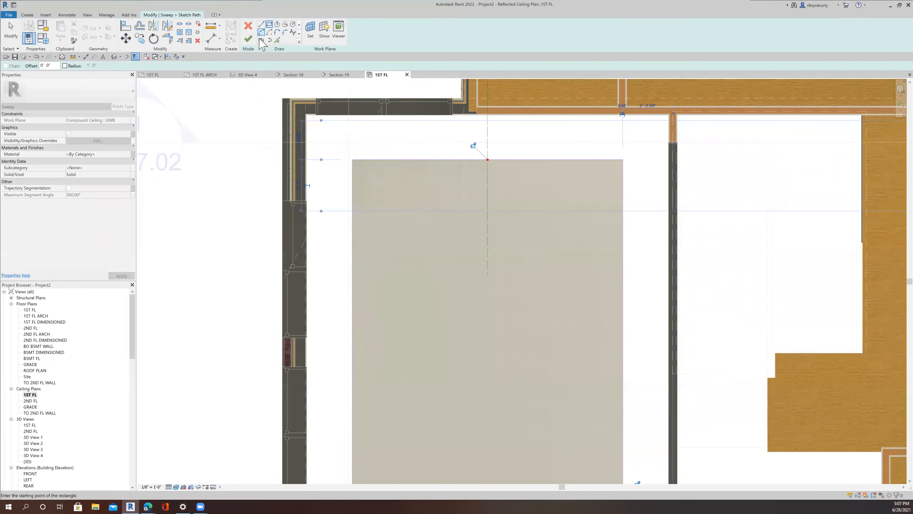
left_click(248, 39)
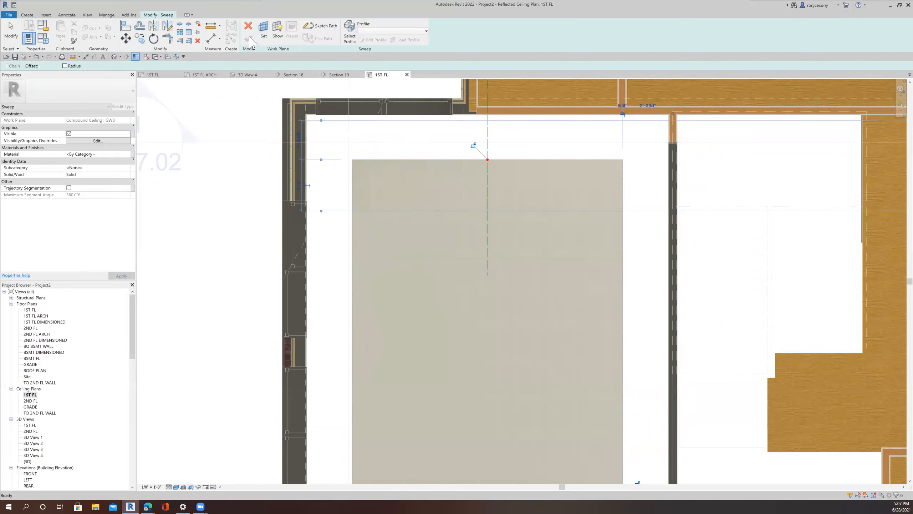
Step: Set the sweep profile to Fascia-Flat : 1x4, then finish the sweep and the in-place model
left_click(387, 32)
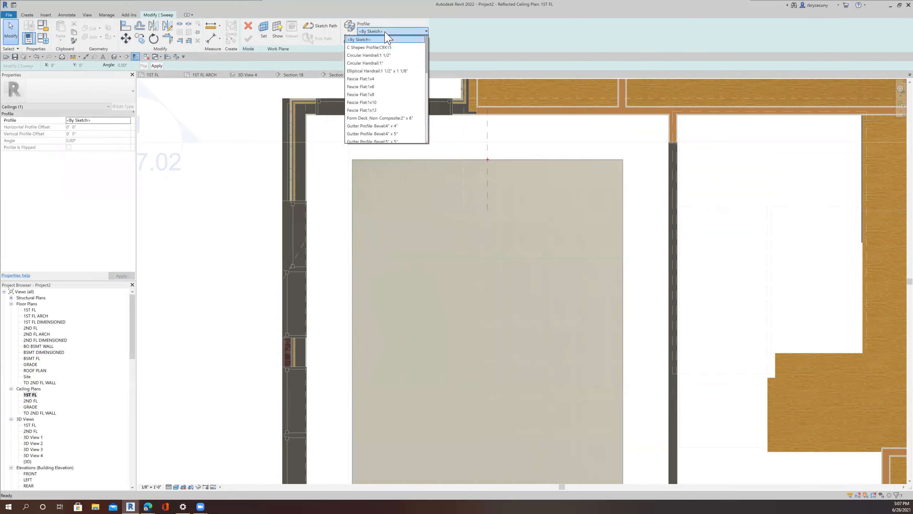
left_click(374, 79)
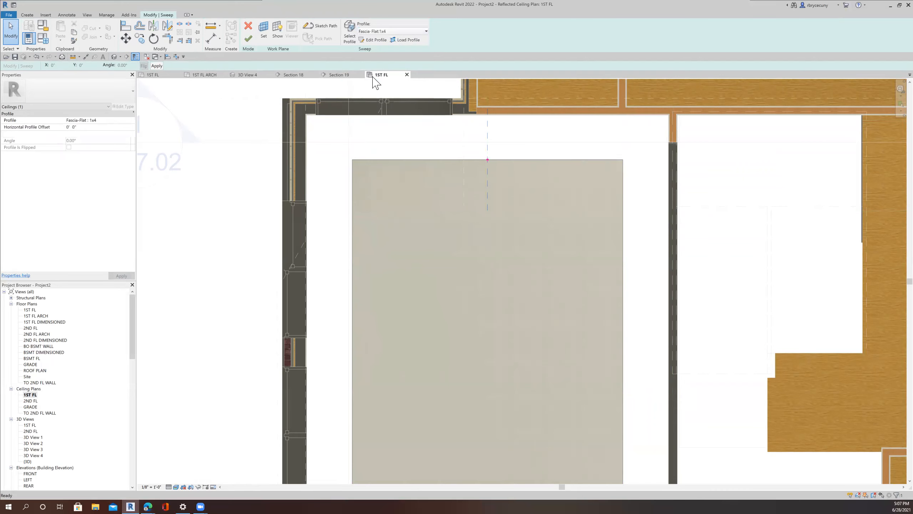
left_click(248, 38)
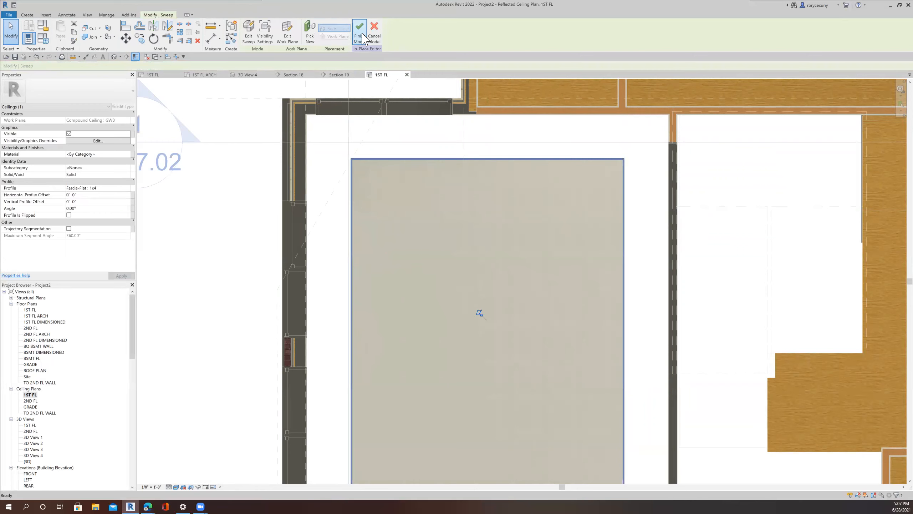
scroll(370, 138, "down", 8)
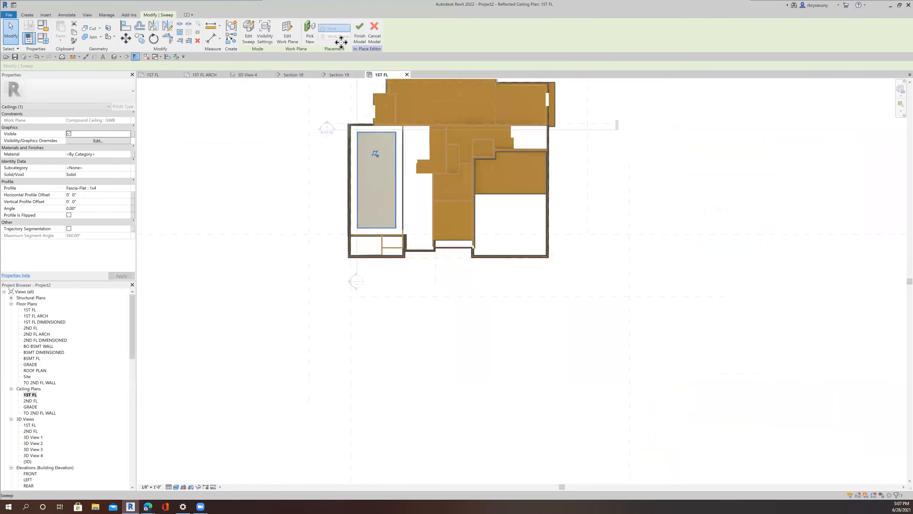
left_click(359, 34)
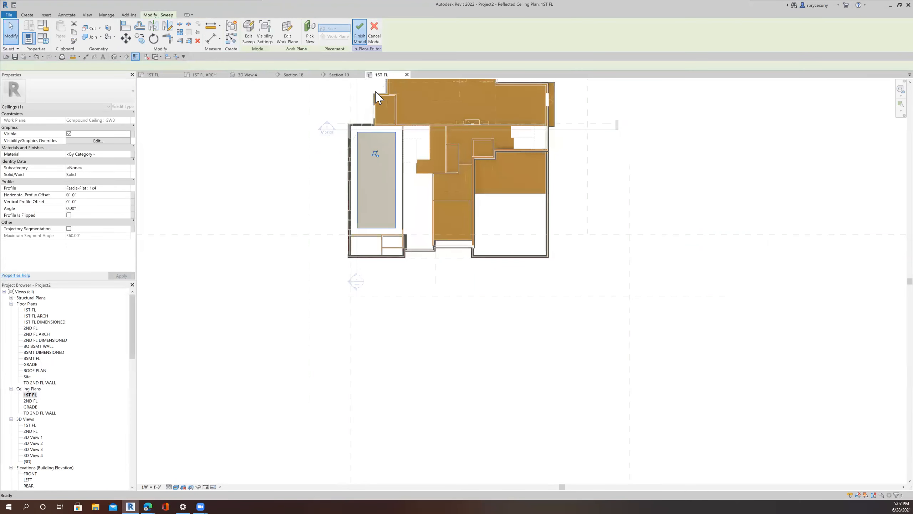
Step: Move the section line across the double-height room and open its section view
scroll(354, 130, "up", 1)
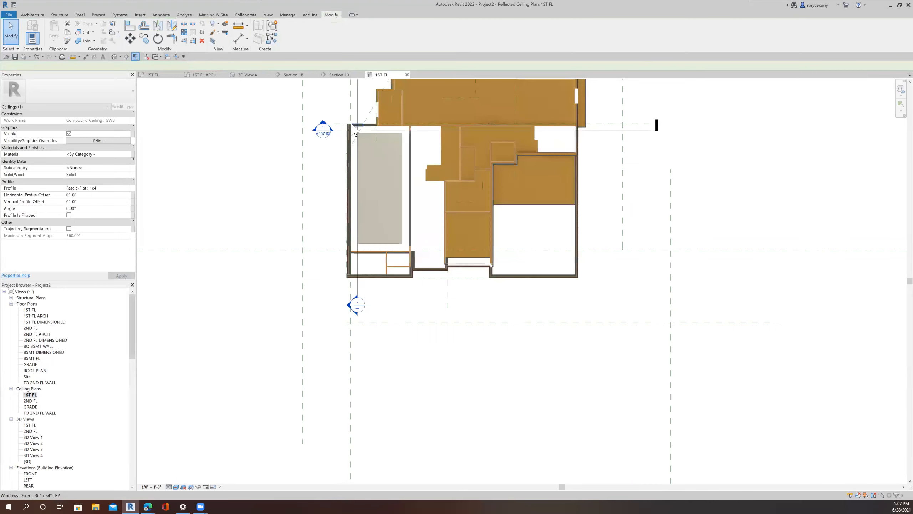
scroll(334, 133, "up", 2)
left_click_drag(342, 179, 337, 205)
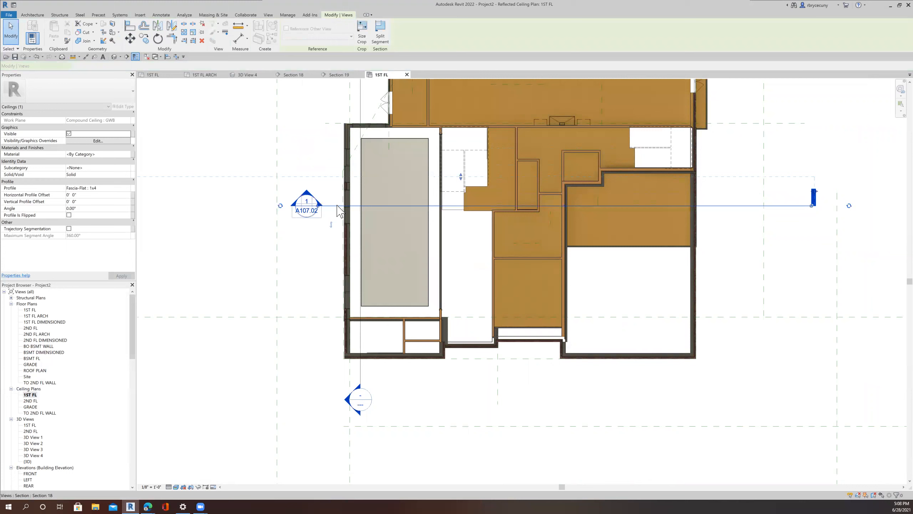
right_click(336, 205)
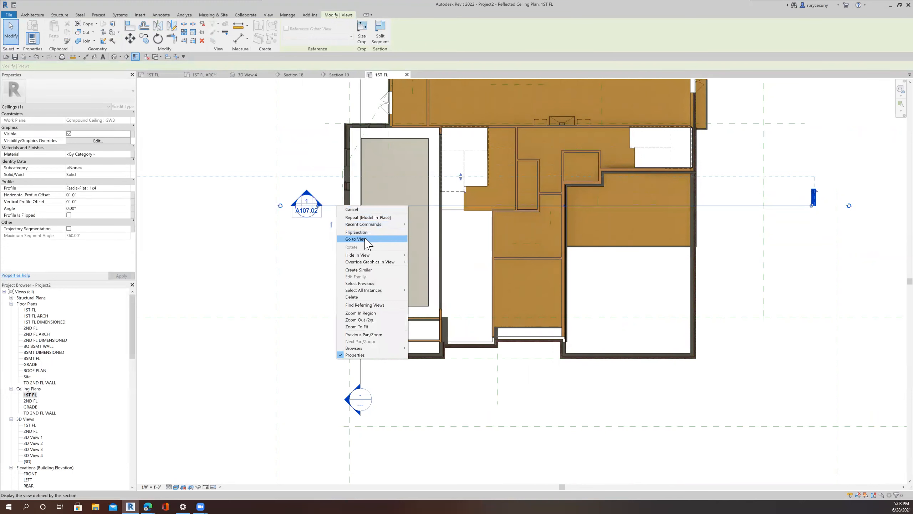
left_click(365, 239)
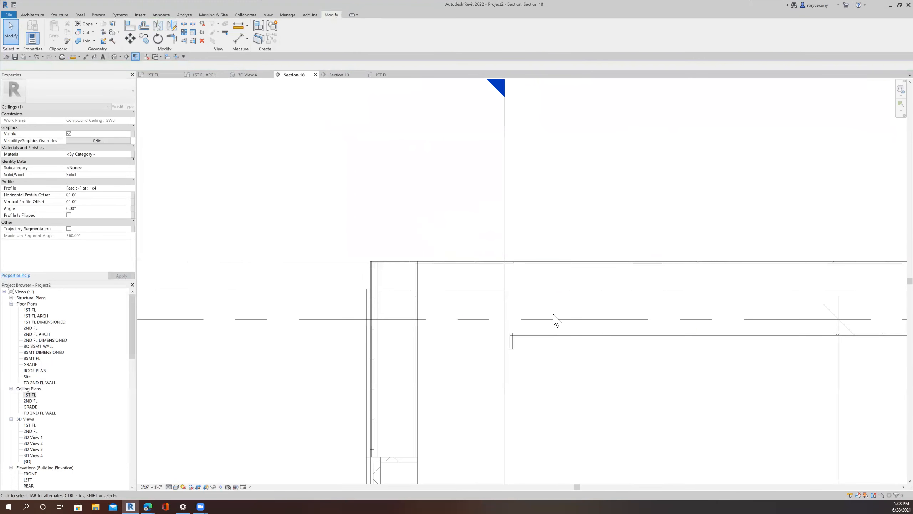
Step: Measure the height of the ceiling sweep's edge in Section 18
scroll(556, 320, "down", 2)
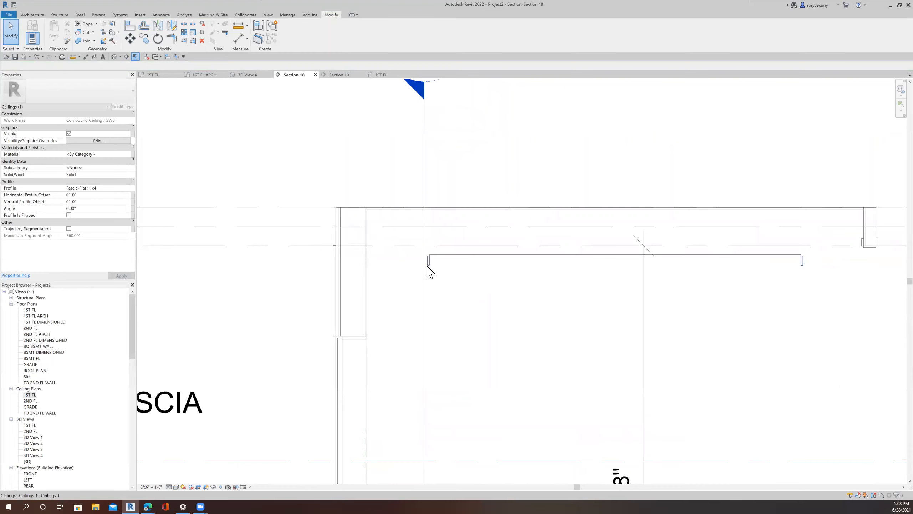
left_click(428, 270)
left_click(426, 265)
scroll(427, 266, "up", 2)
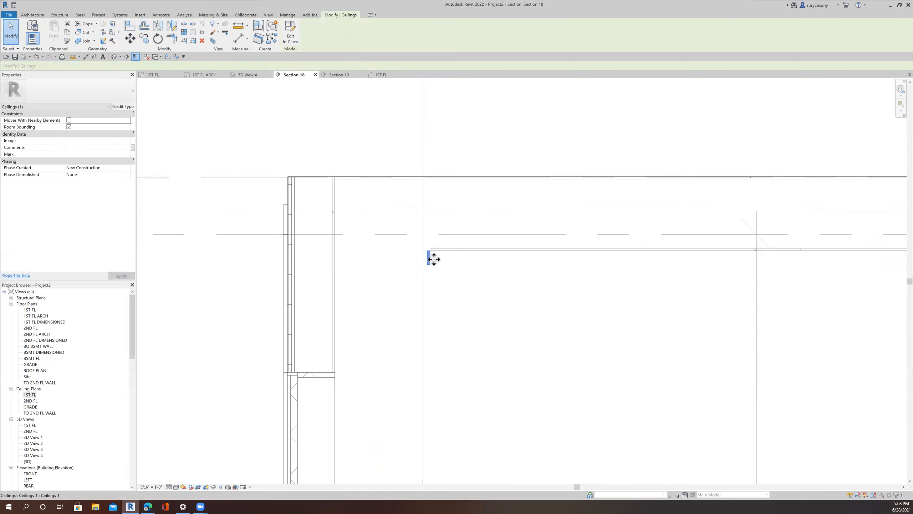
scroll(434, 258, "up", 5)
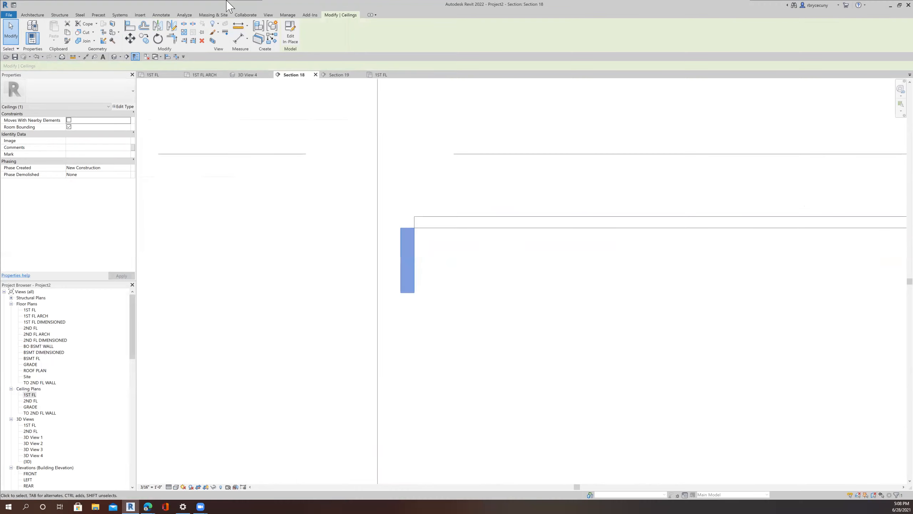
left_click(400, 227)
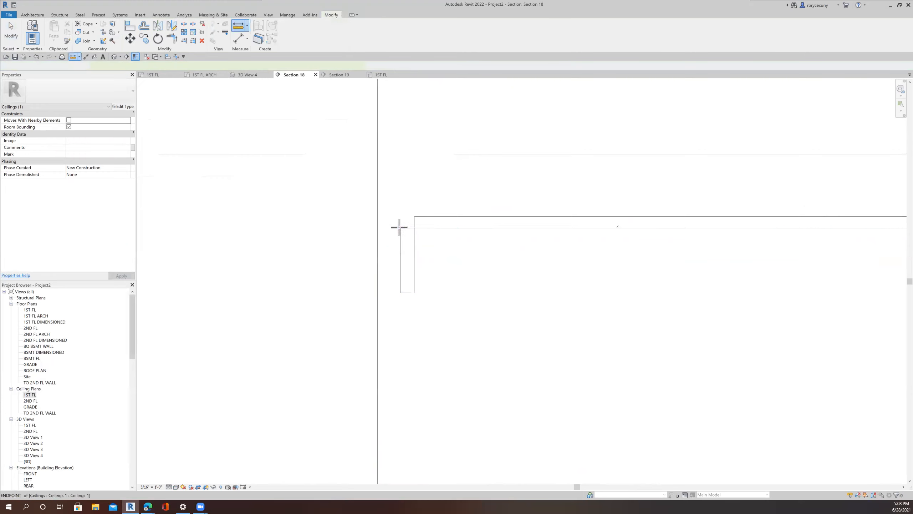
key("Escape")
key("Escape")
left_click(242, 28)
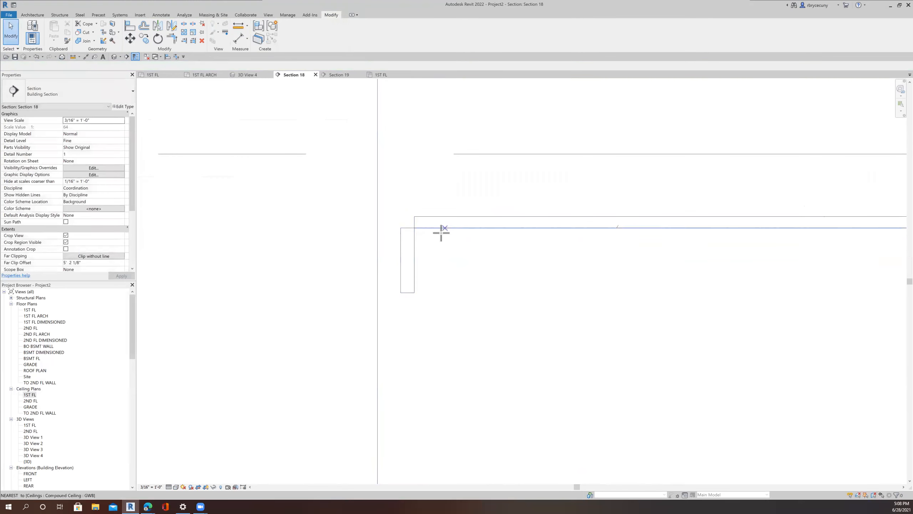
left_click(415, 292)
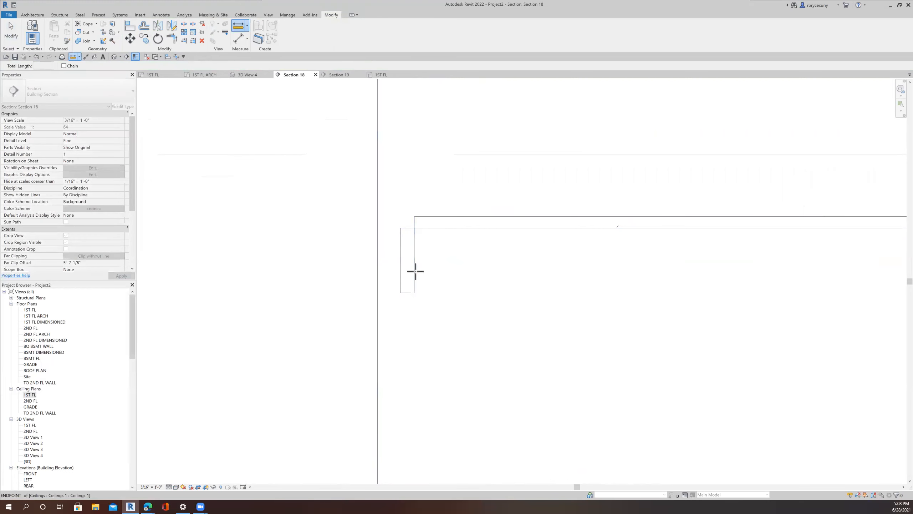
left_click(412, 216)
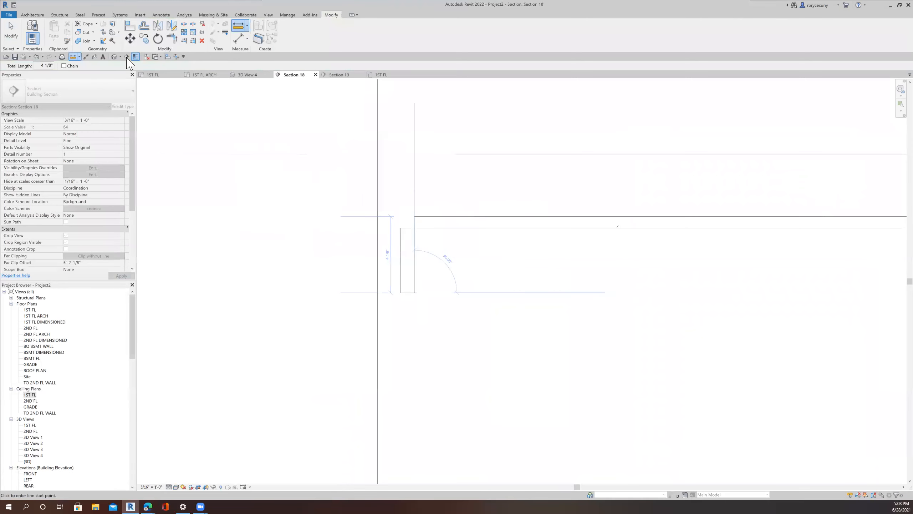
Step: Flip the second section marker on the first-floor floor plan
double_click(52, 66)
left_click(165, 75)
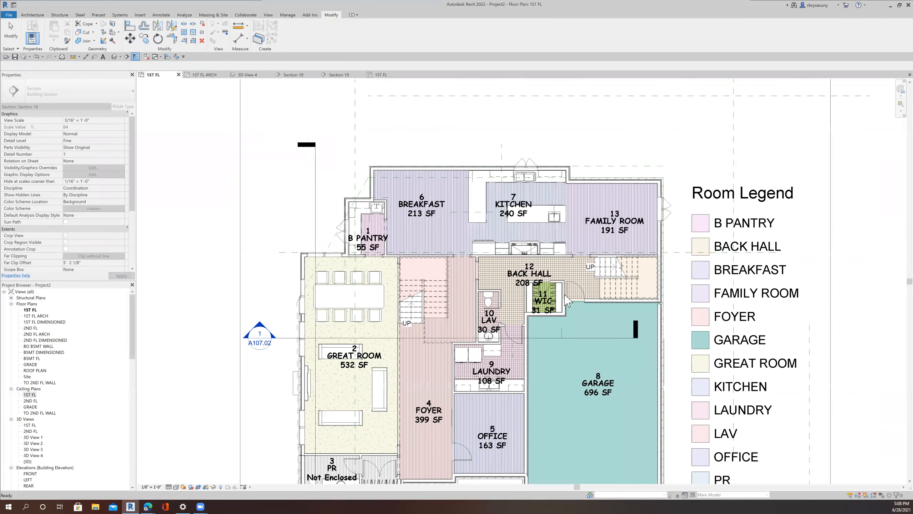
scroll(500, 280, "down", 2)
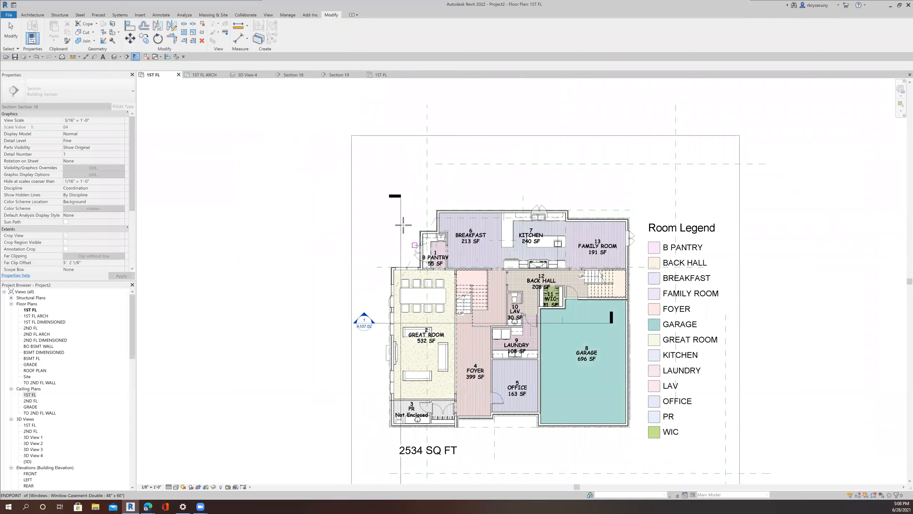
left_click(11, 35)
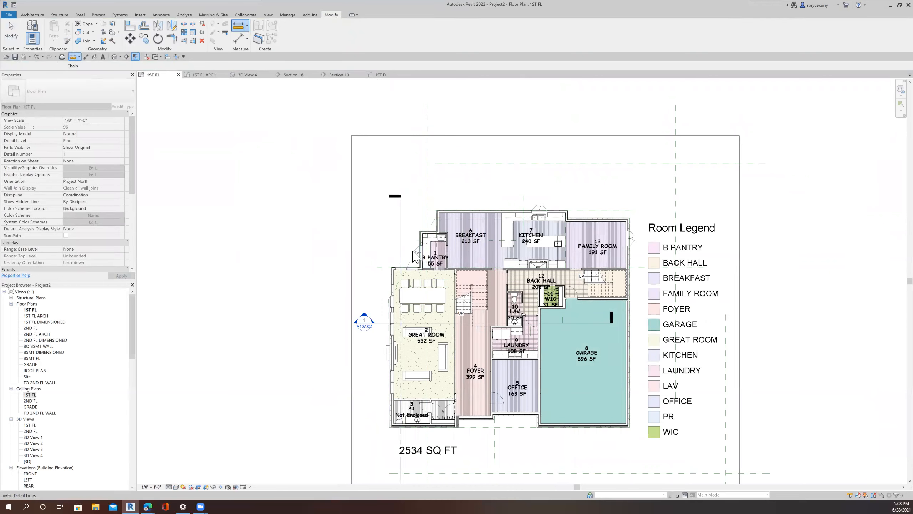
left_click(401, 249)
right_click(401, 245)
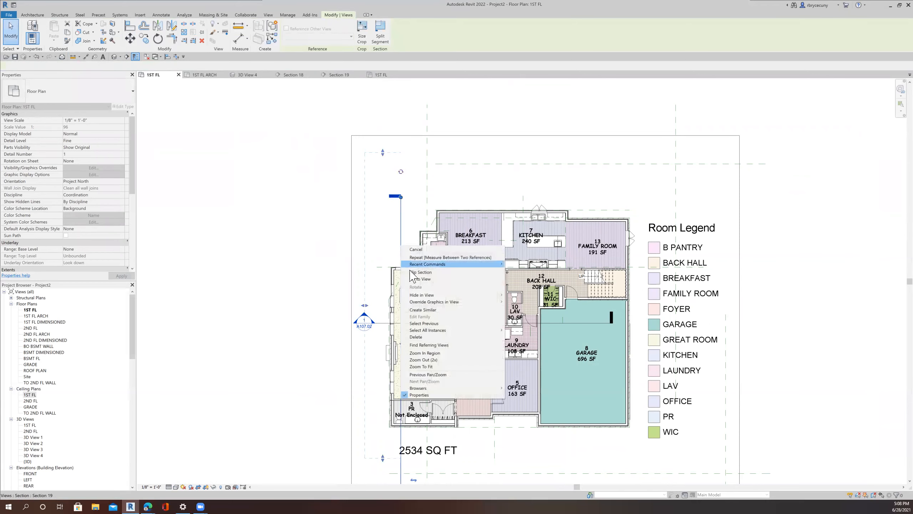
left_click(416, 272)
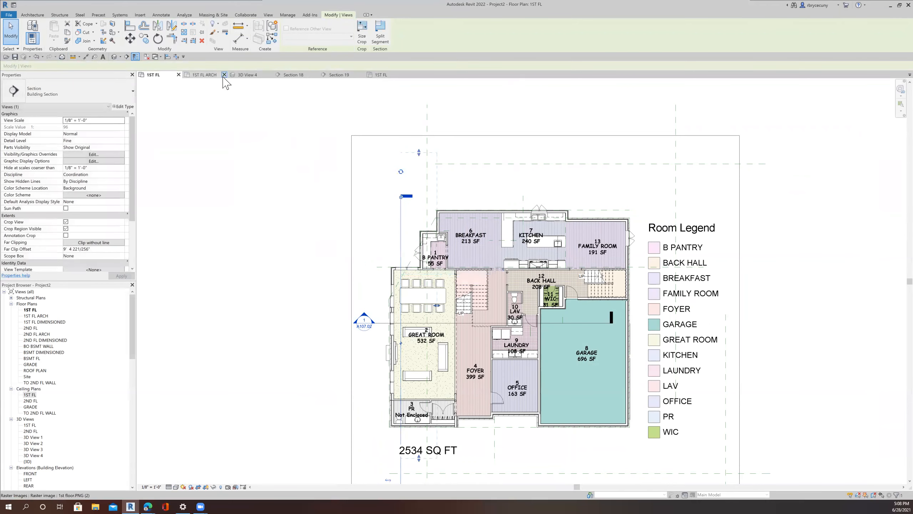
Step: Open Section 19 from the first-floor ceiling plan and start editing the ceiling sweep in place
left_click(382, 75)
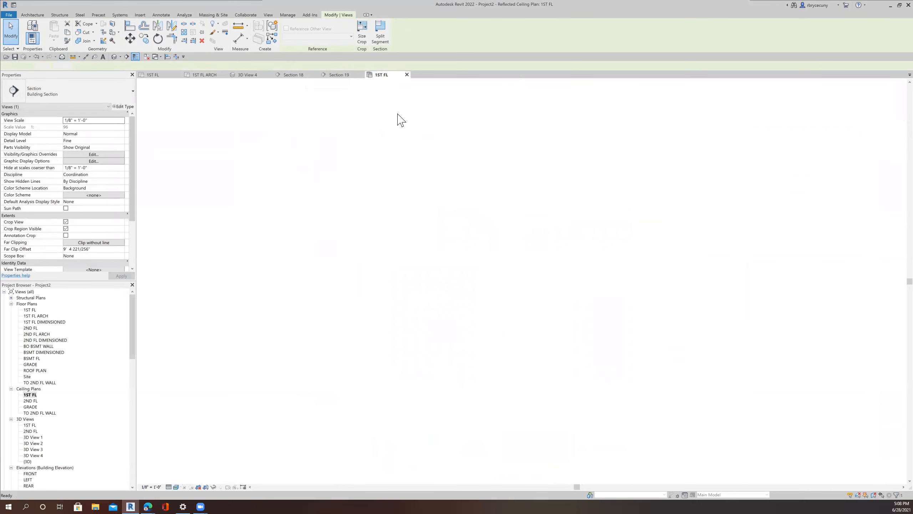
left_click(430, 268)
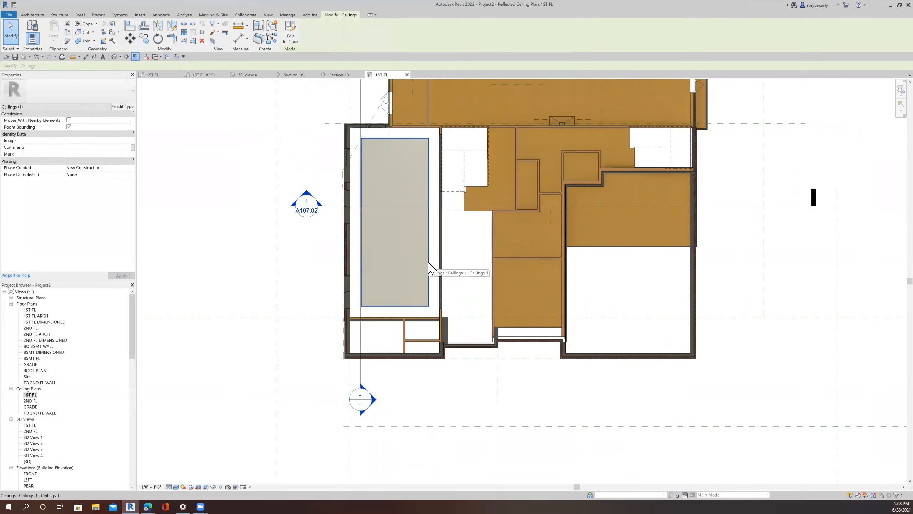
left_click(360, 108)
right_click(361, 105)
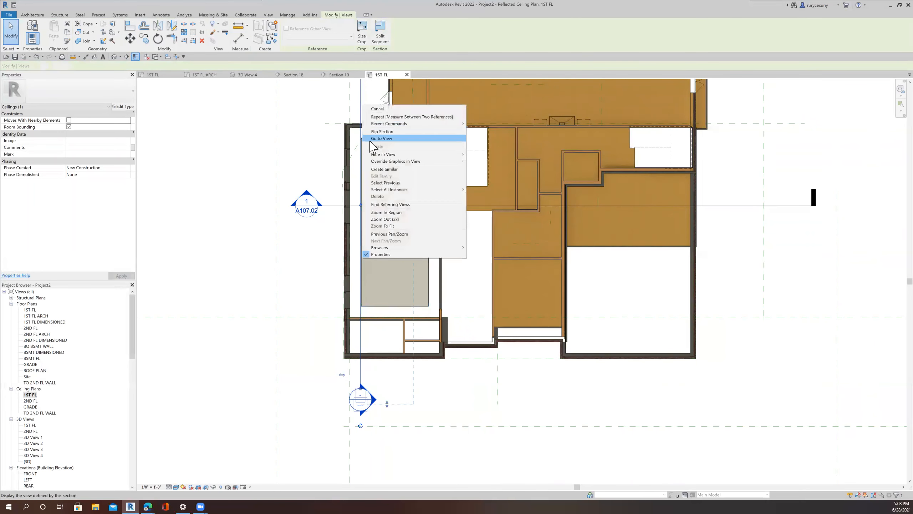
left_click(371, 140)
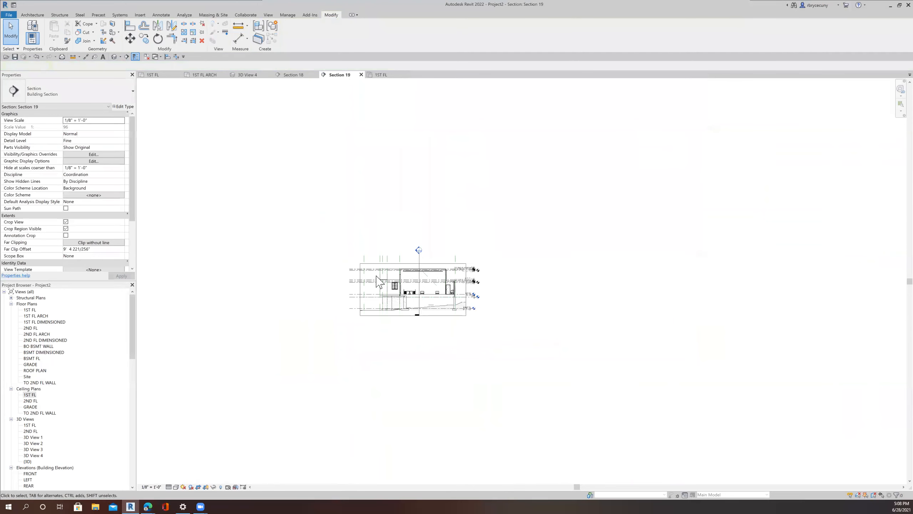
scroll(406, 279, "up", 10)
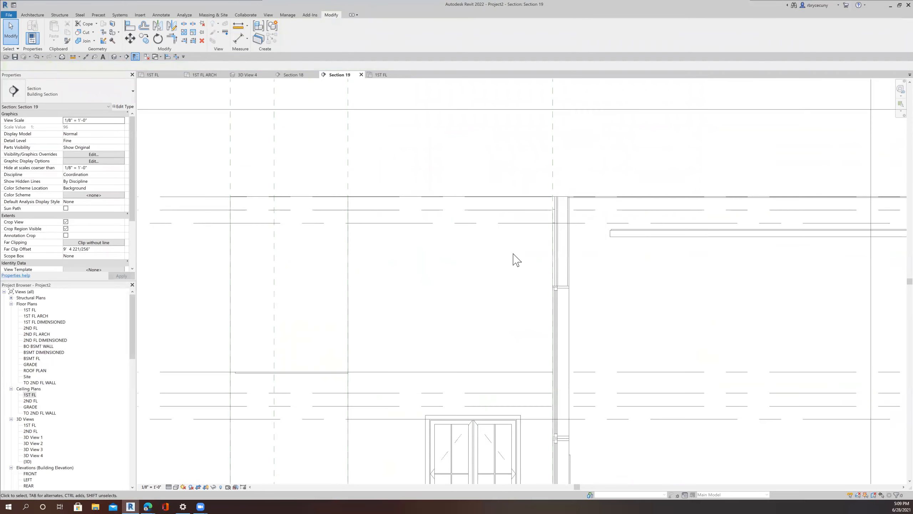
middle_click_drag(676, 245, 491, 253)
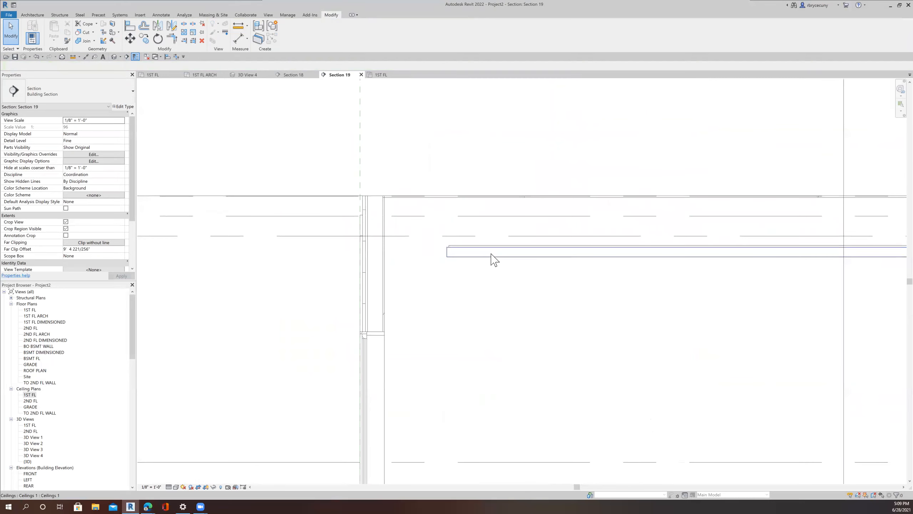
left_click(490, 257)
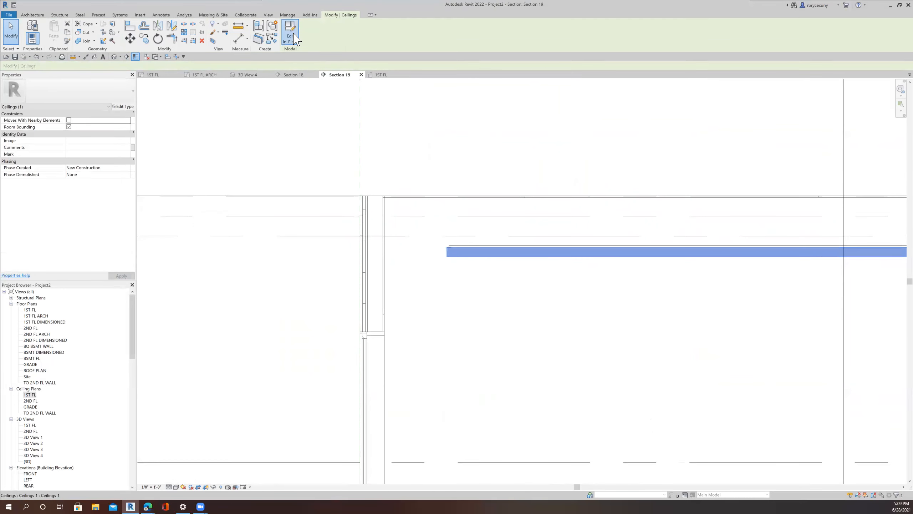
double_click(470, 253)
left_click(469, 254)
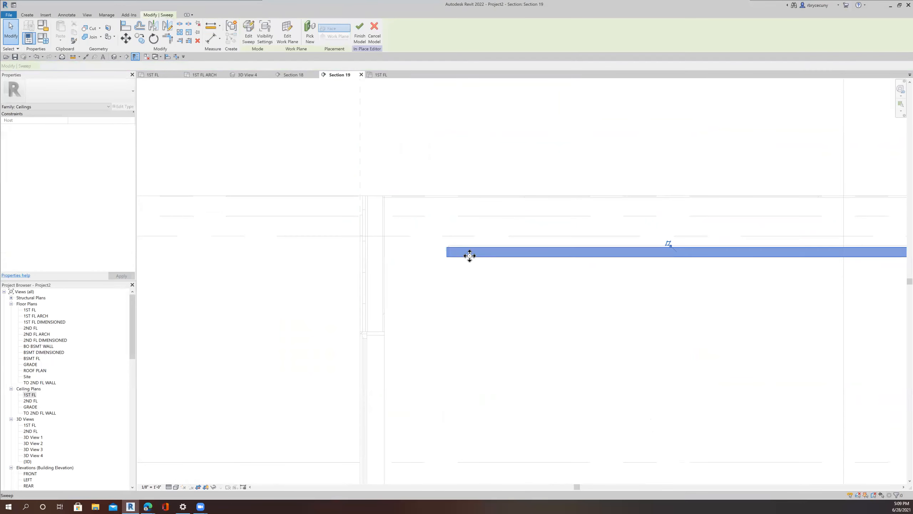
left_click(248, 36)
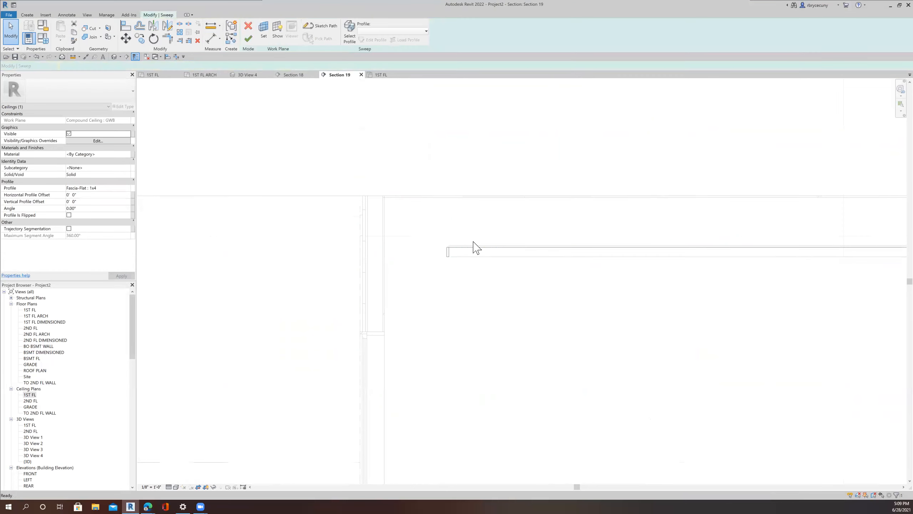
Step: Select the sweep profile and set its horizontal offset to -0' 0 3/4" and vertical offset to 0' 4 1/8"
scroll(457, 252, "up", 2)
left_click(442, 246)
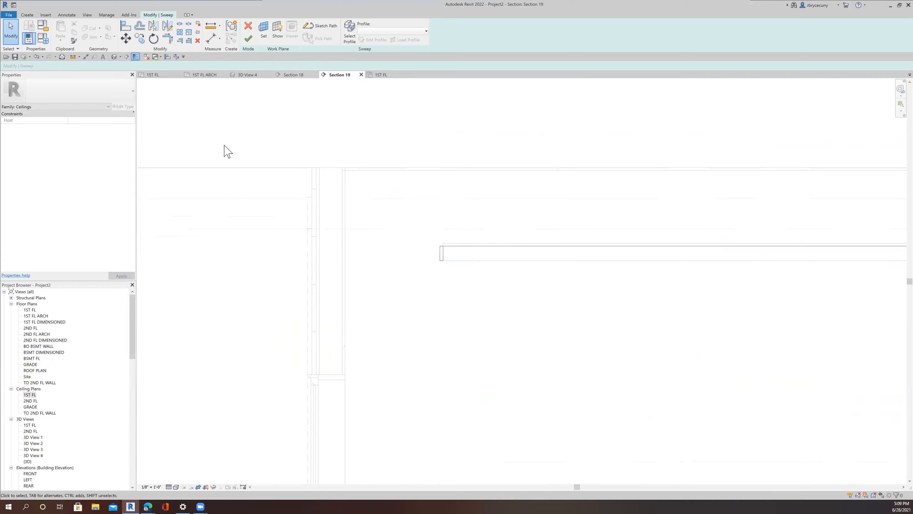
left_click(445, 247)
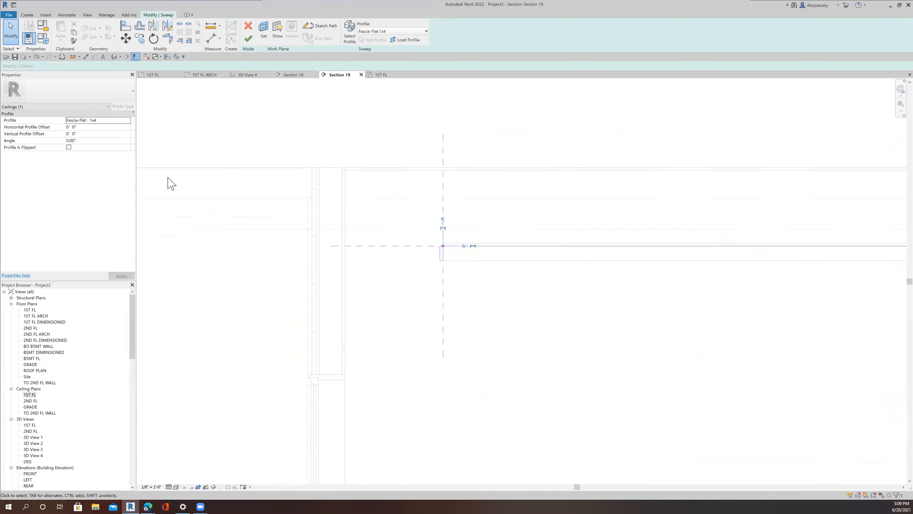
left_click(86, 126)
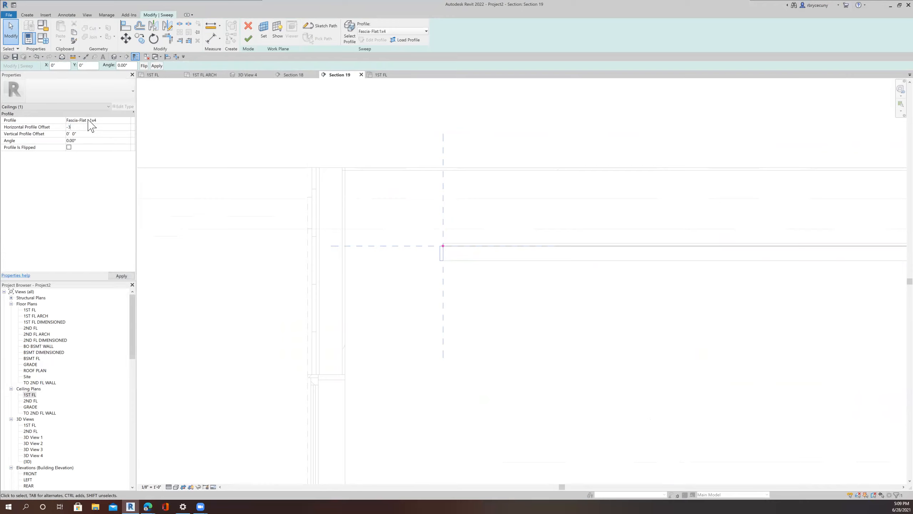
key("Return")
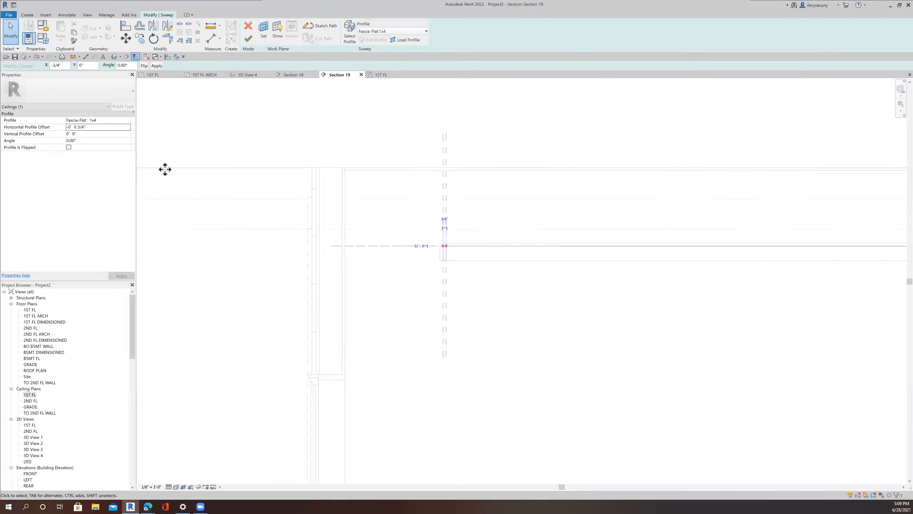
left_click(85, 134)
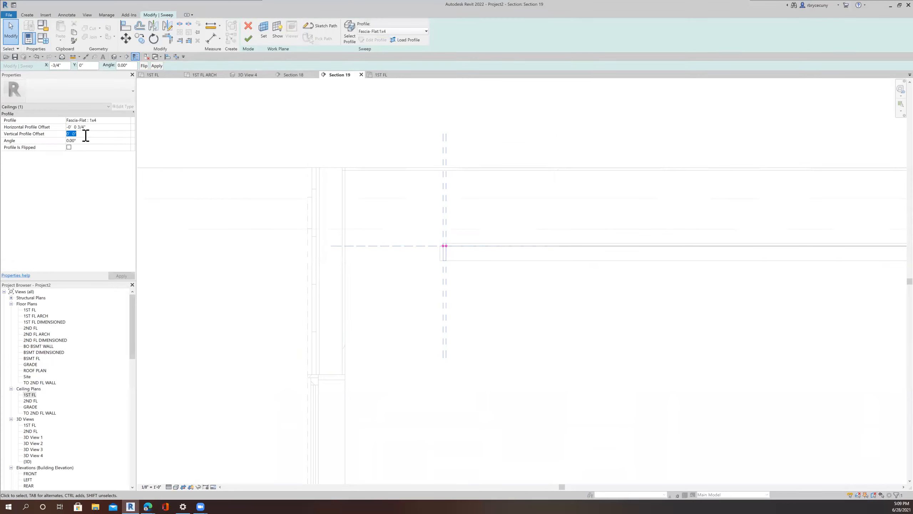
key("Return")
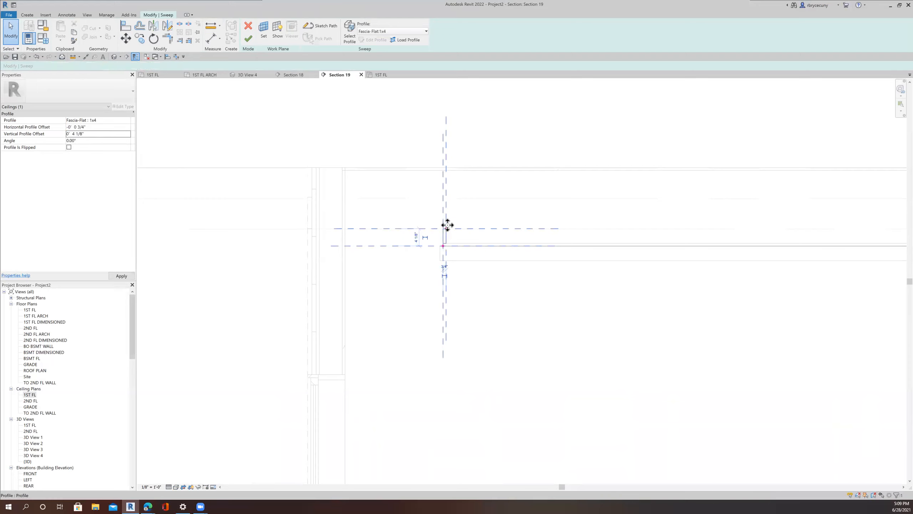
Step: Finish the sweep edit and the in-place model, then switch to 3D View 4
scroll(452, 247, "up", 3)
scroll(443, 268, "up", 2)
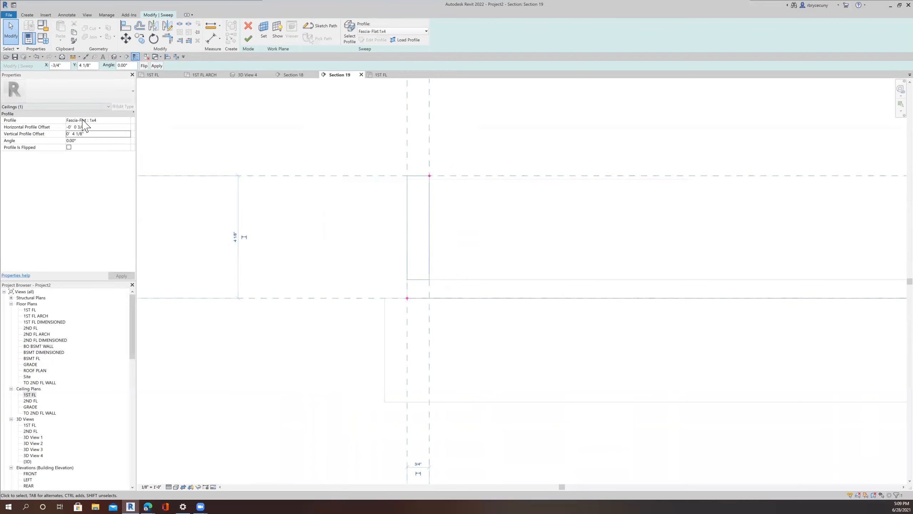
left_click(249, 38)
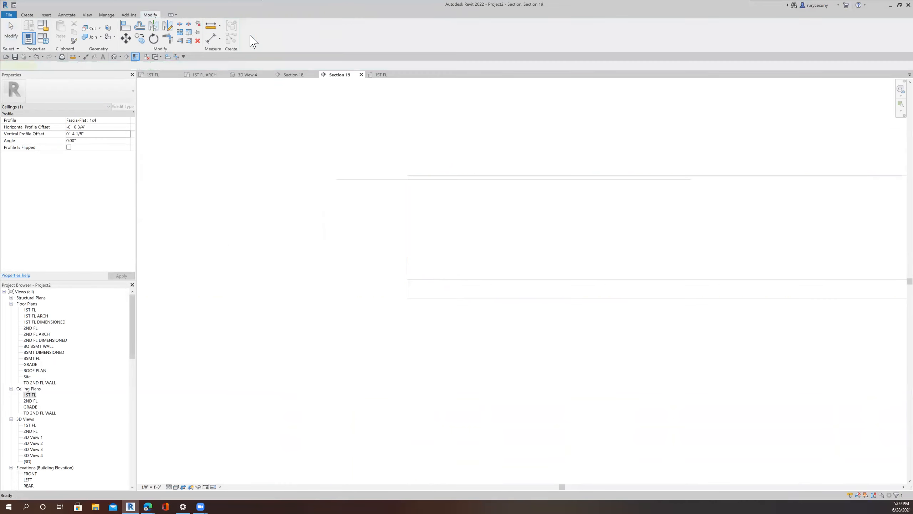
left_click(359, 35)
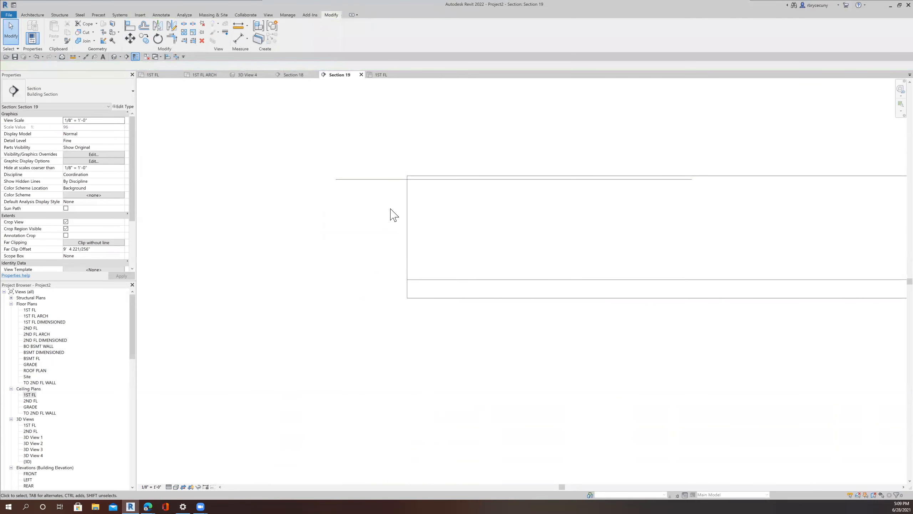
left_click(247, 75)
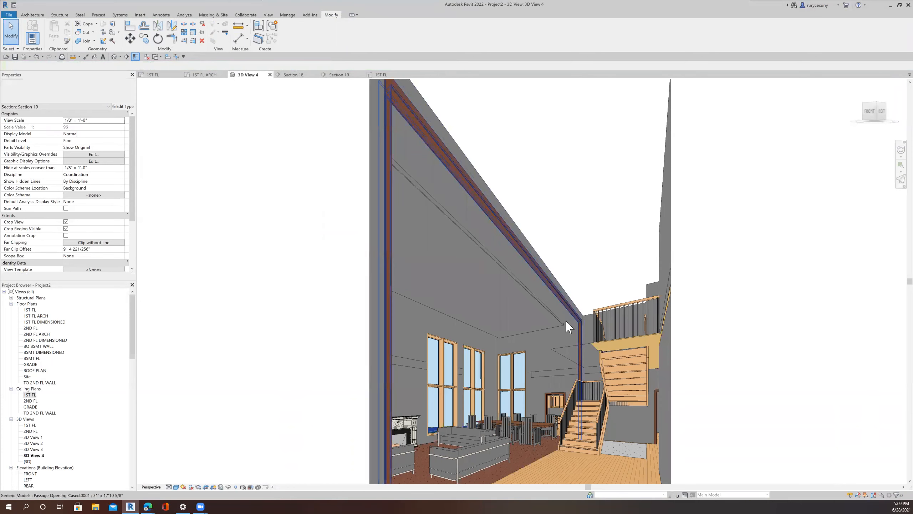
Step: Select the ceiling's in-place model in 3D View 4 and start editing it in place
scroll(569, 322, "up", 5)
scroll(509, 334, "up", 4)
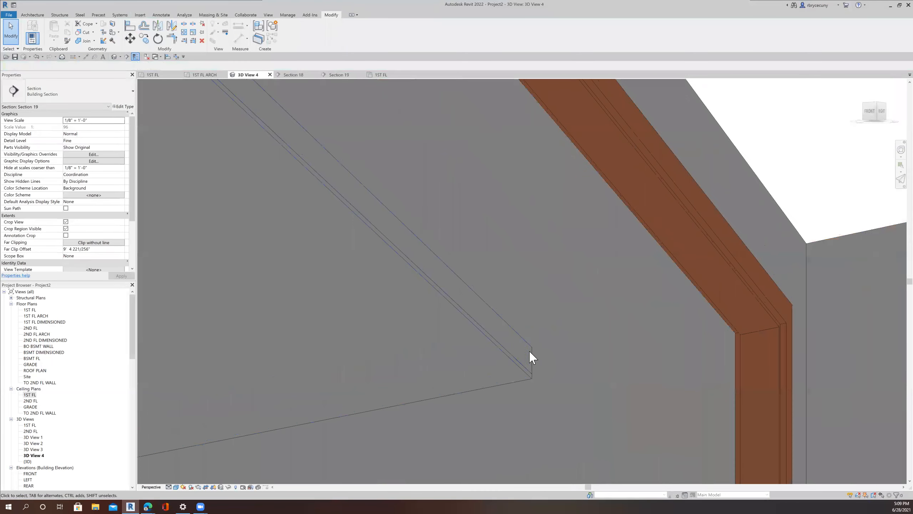
scroll(535, 388, "up", 2)
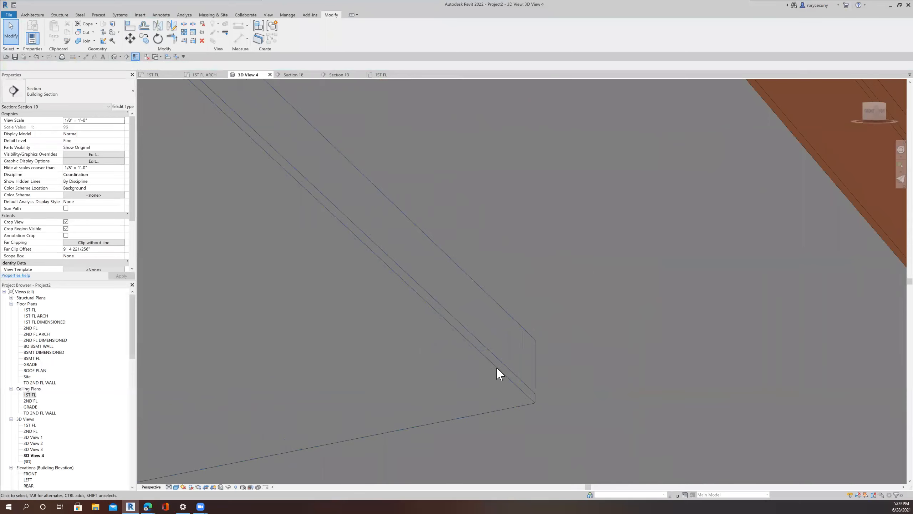
scroll(497, 367, "down", 7)
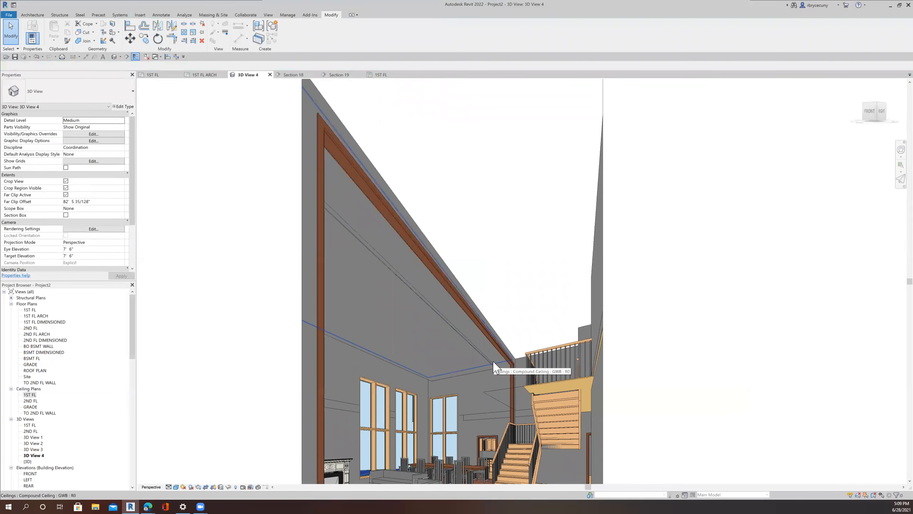
left_click(383, 256)
left_click(290, 36)
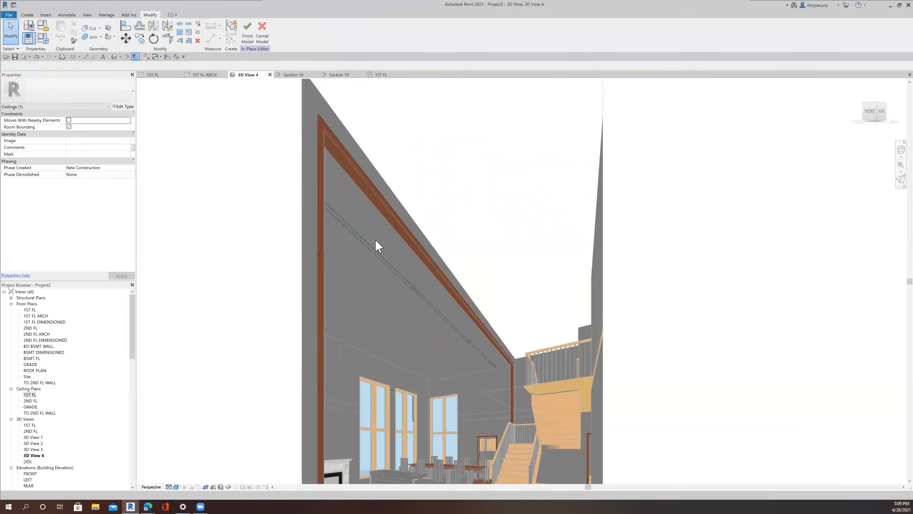
Step: Select the ceiling sweep and open its material, searching for gyp and choosing Gypsum Wall Board
left_click(370, 249)
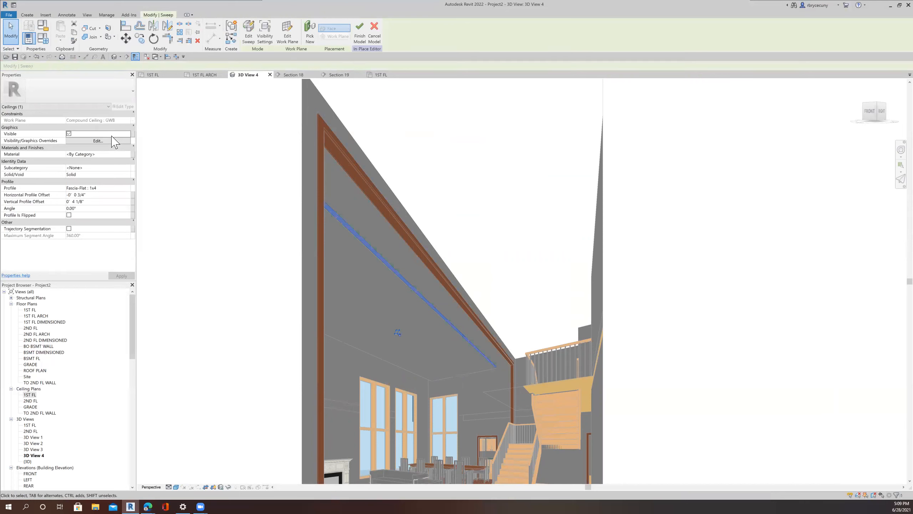
left_click(95, 154)
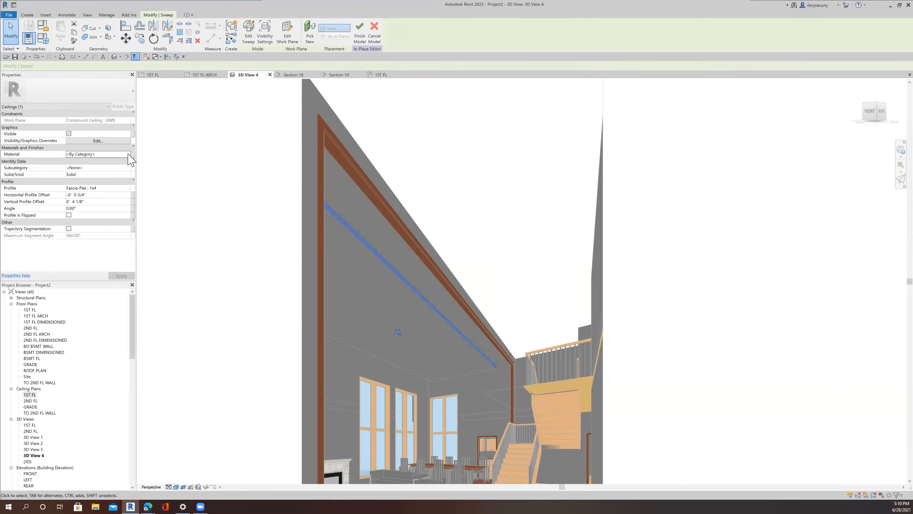
left_click(128, 154)
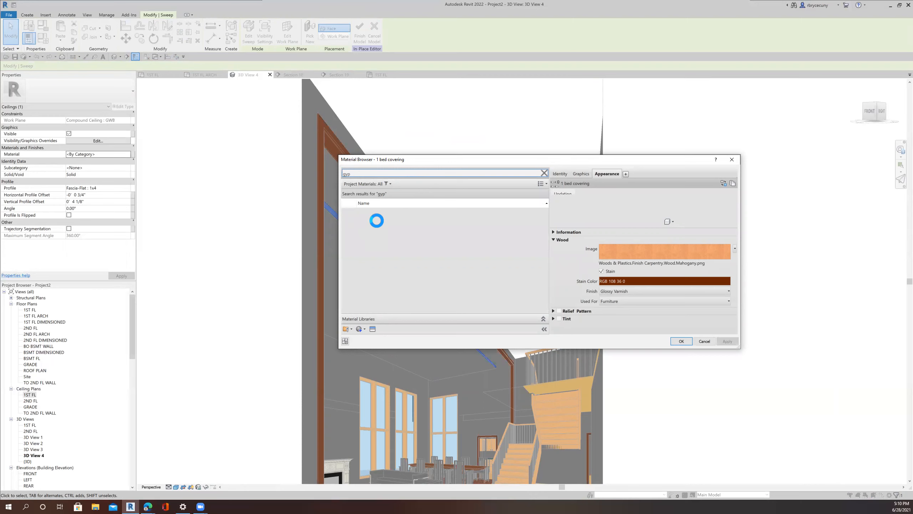
left_click(378, 216)
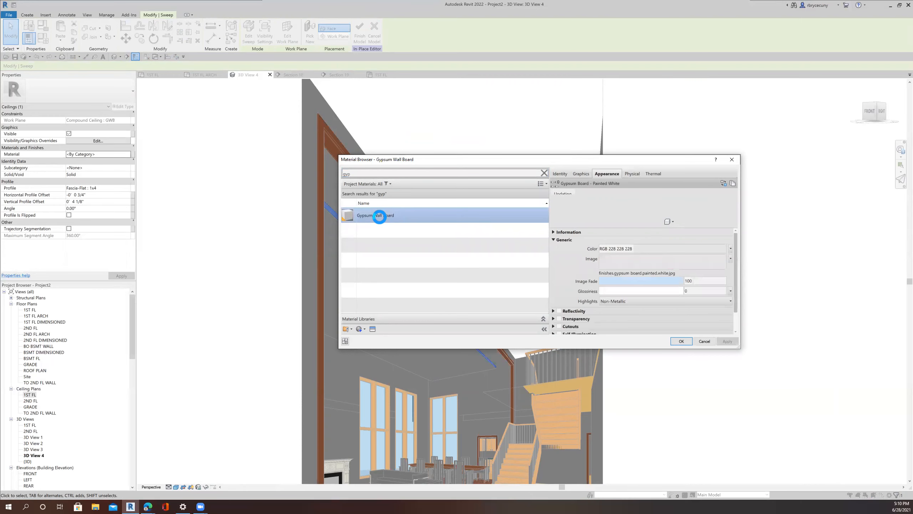
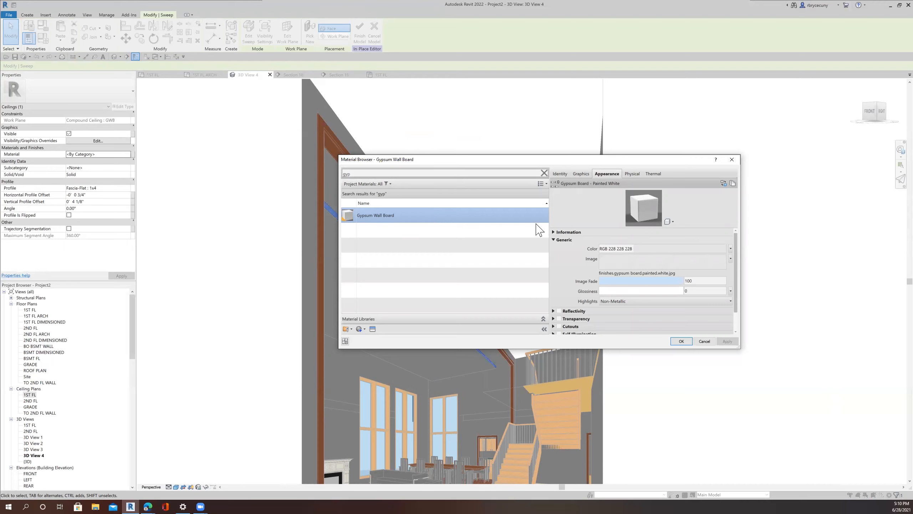
Step: Confirm the Gypsum Wall Board material and finish the ceiling's in-place model
left_click(681, 341)
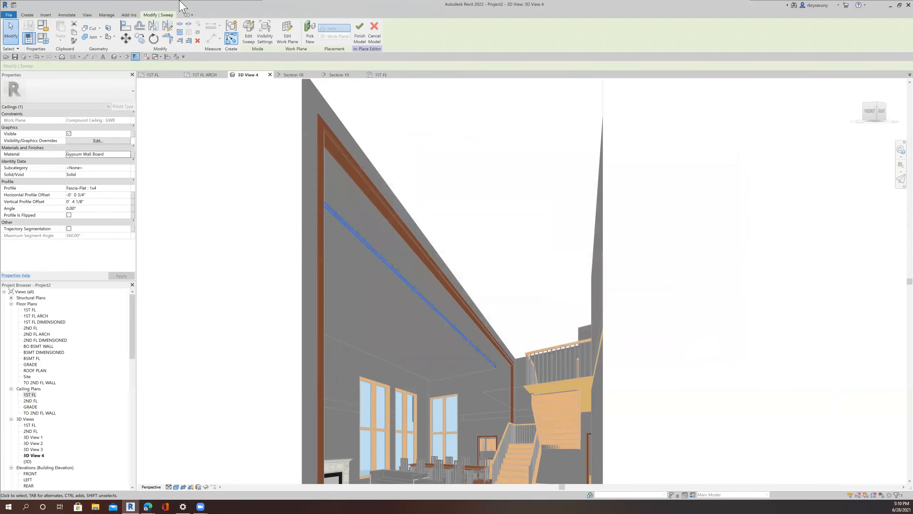
left_click(356, 38)
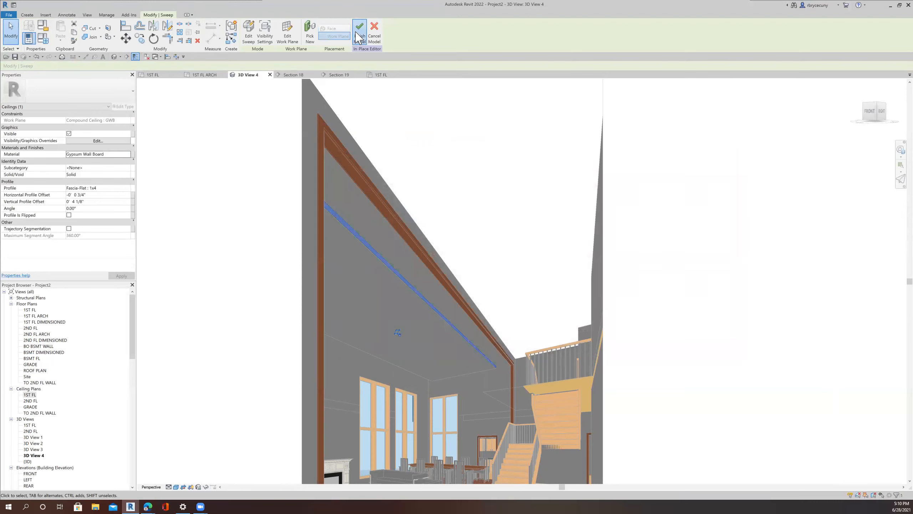
left_click(15, 58)
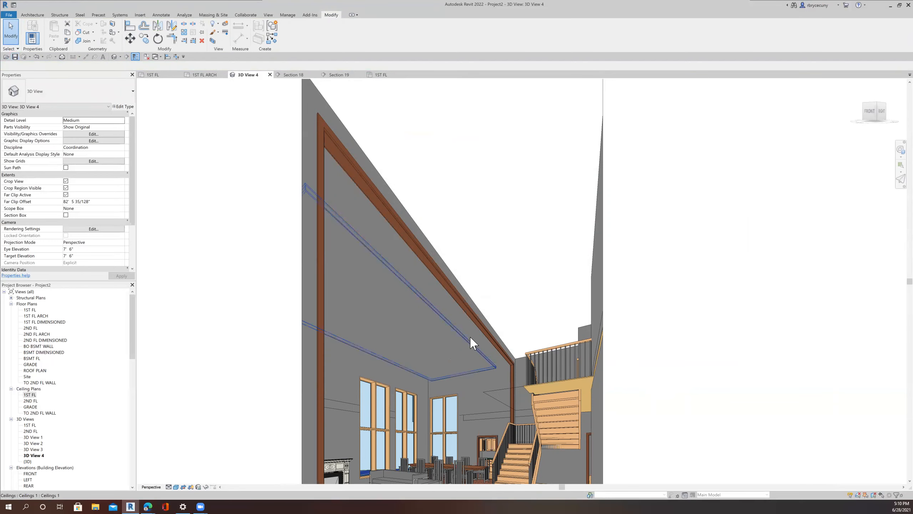
Step: Open the 1ST FL ceiling plan and change the first-floor ceiling's type to 2' x 2' ACT System
scroll(476, 347, "up", 3)
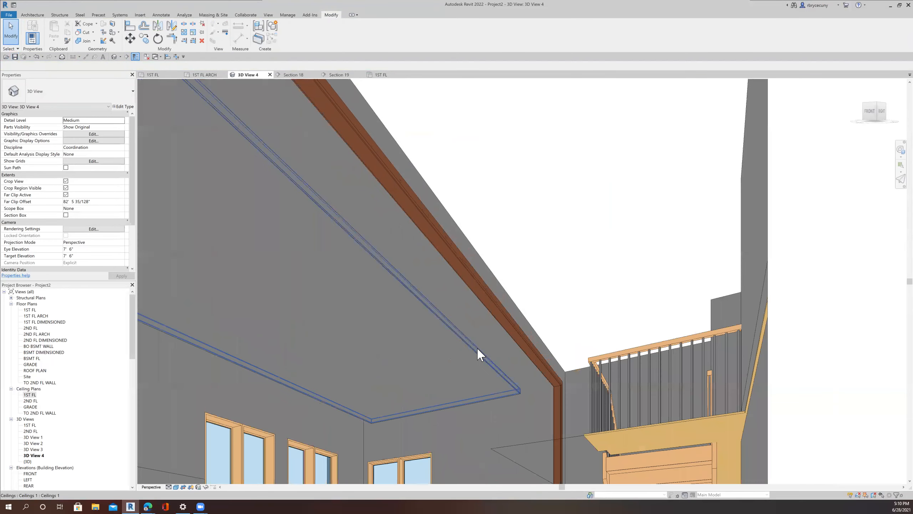
scroll(477, 346, "down", 3)
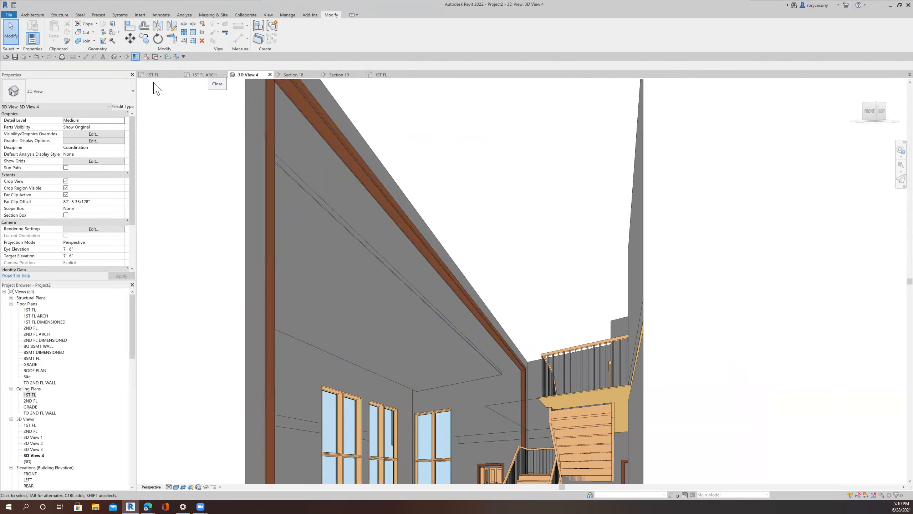
double_click(30, 395)
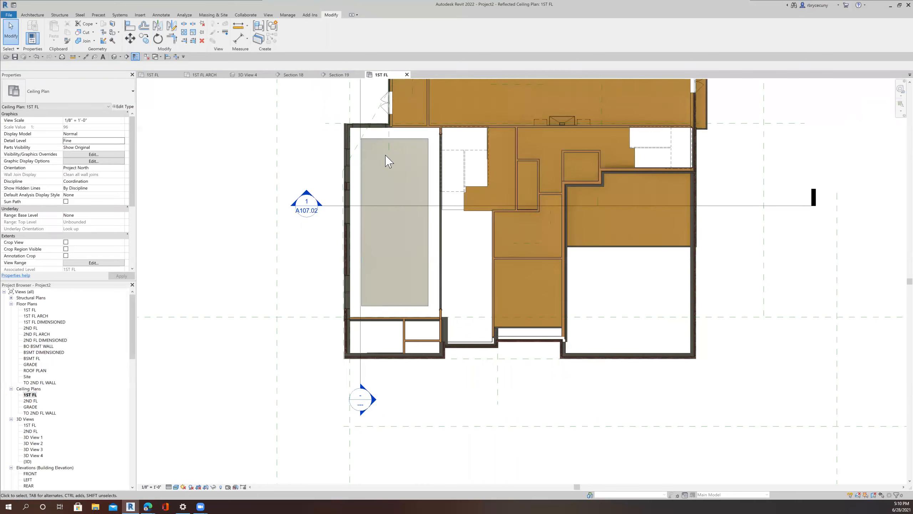
scroll(385, 159, "up", 3)
scroll(394, 405, "down", 3)
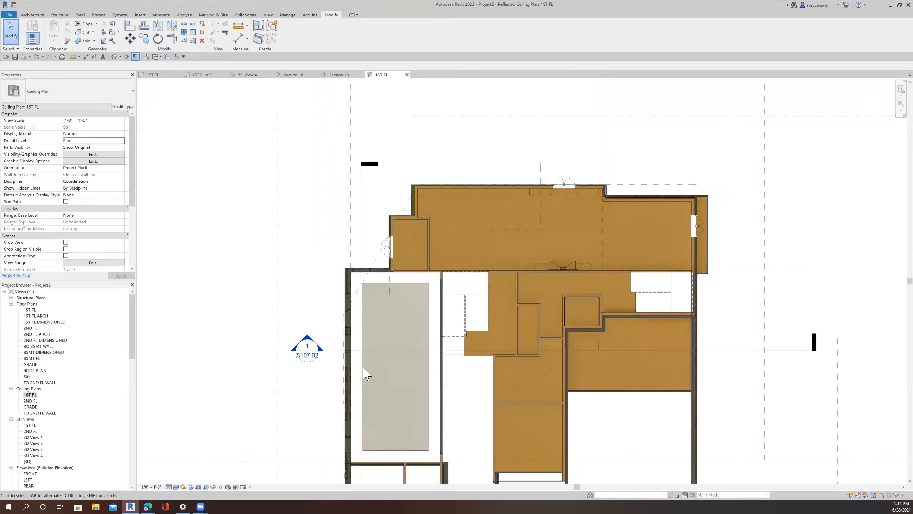
left_click(385, 292)
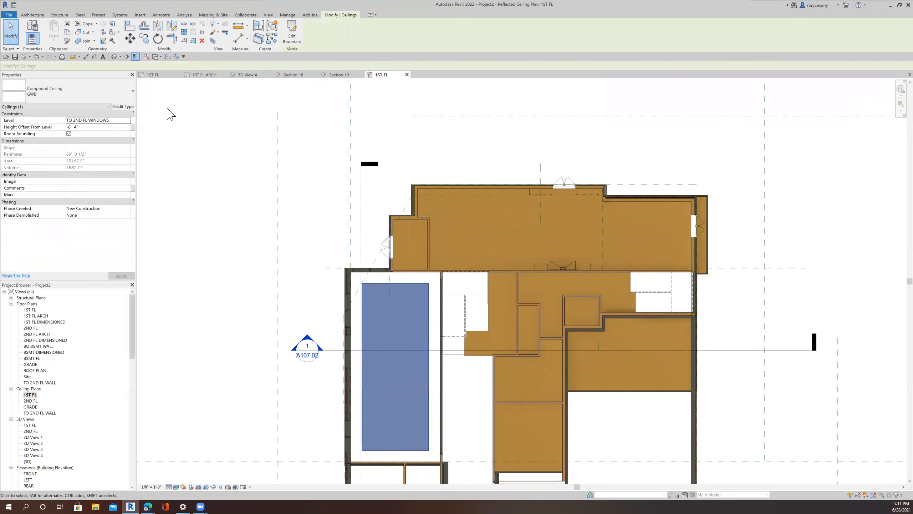
left_click(69, 94)
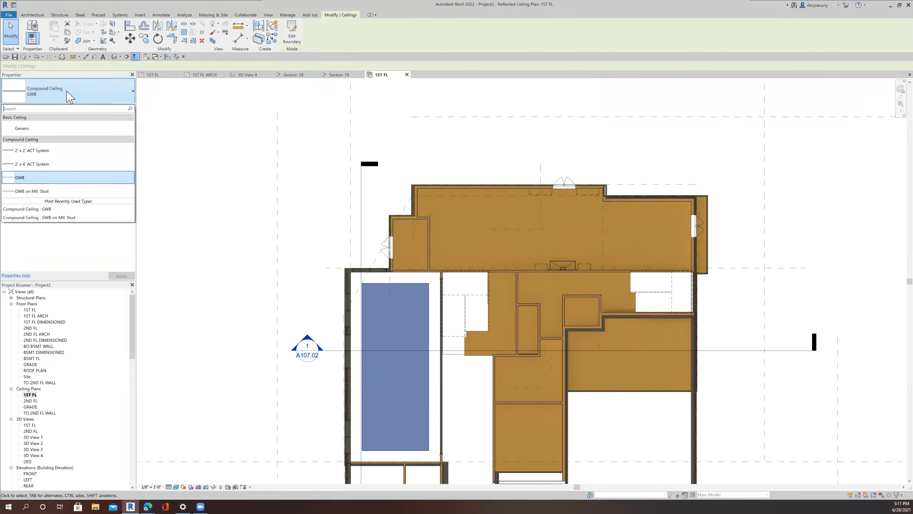
left_click(54, 151)
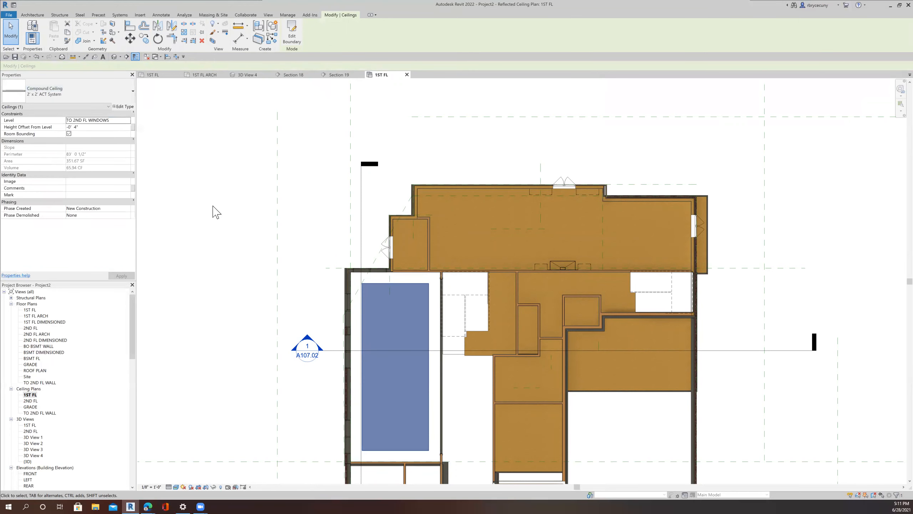
left_click(235, 245)
Step: Zoom and pan around the 1ST FL reflected ceiling plan to examine the new acoustic tile ceiling
scroll(387, 308, "up", 2)
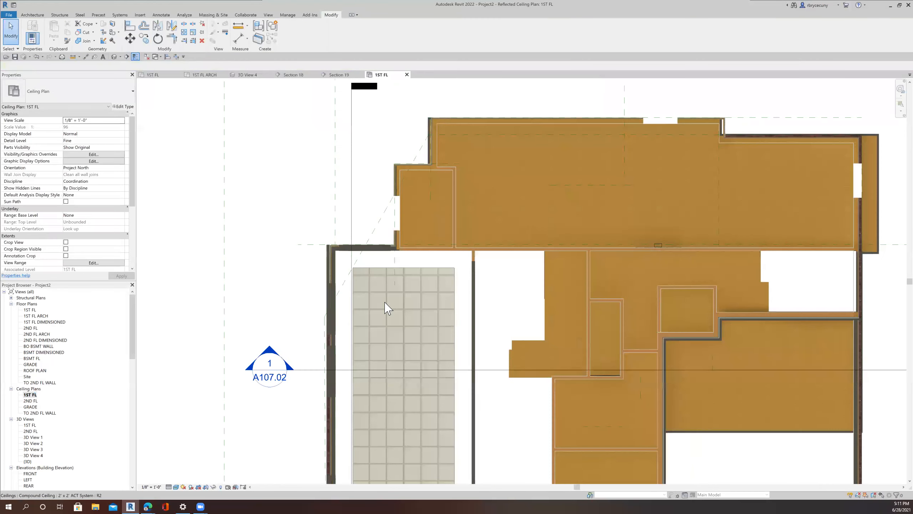
scroll(386, 307, "up", 2)
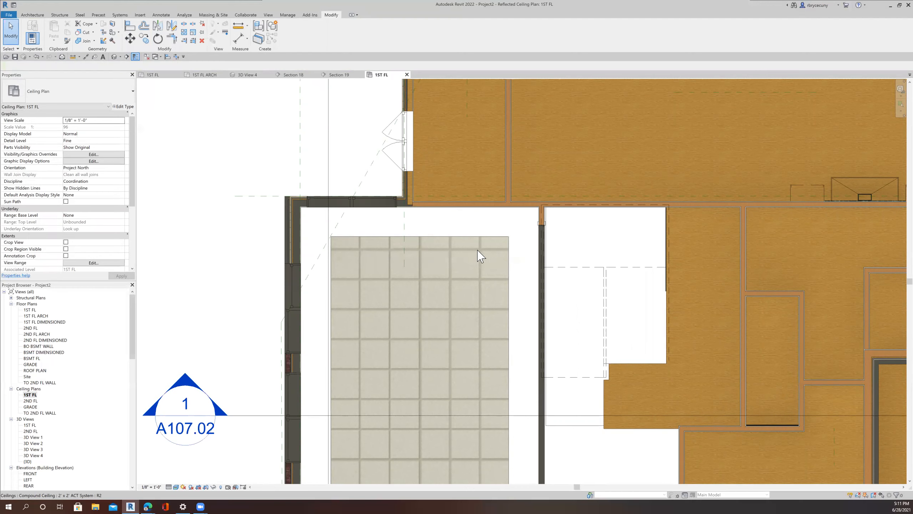
scroll(481, 254, "down", 2)
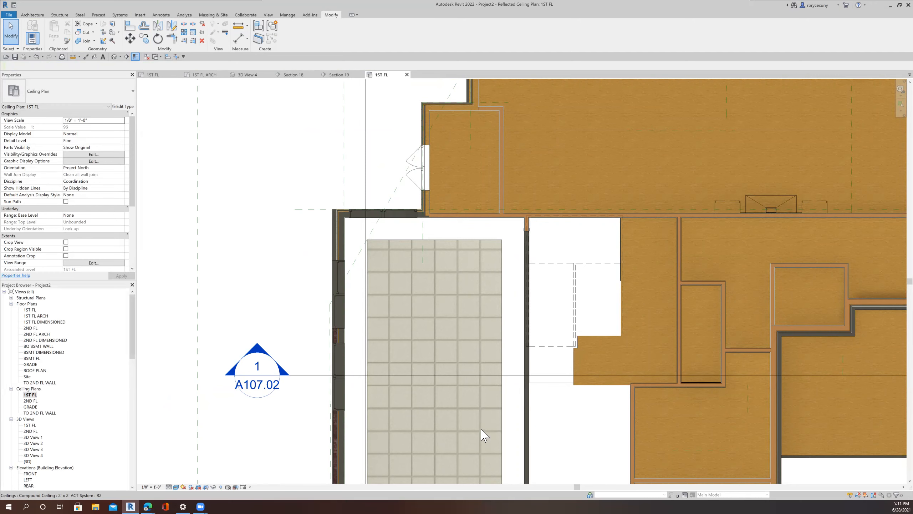
scroll(483, 432, "down", 1)
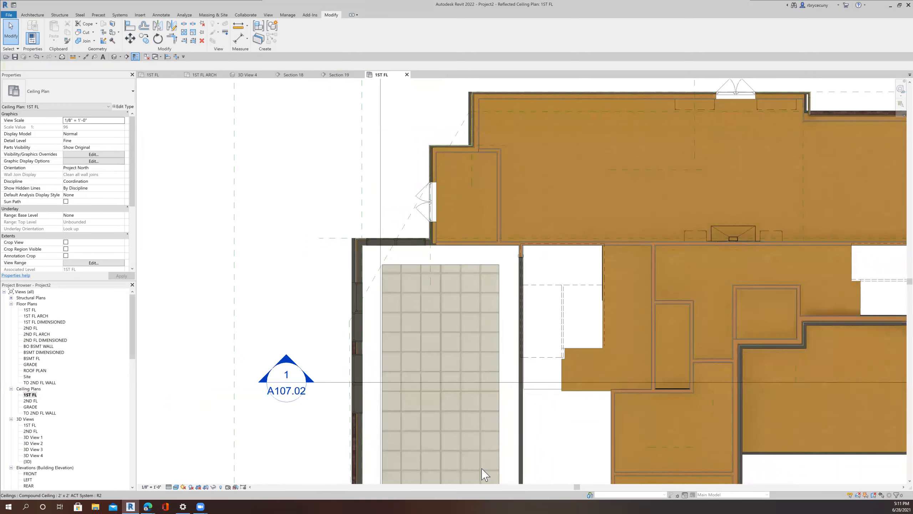
scroll(483, 474, "down", 1)
scroll(482, 473, "down", 1)
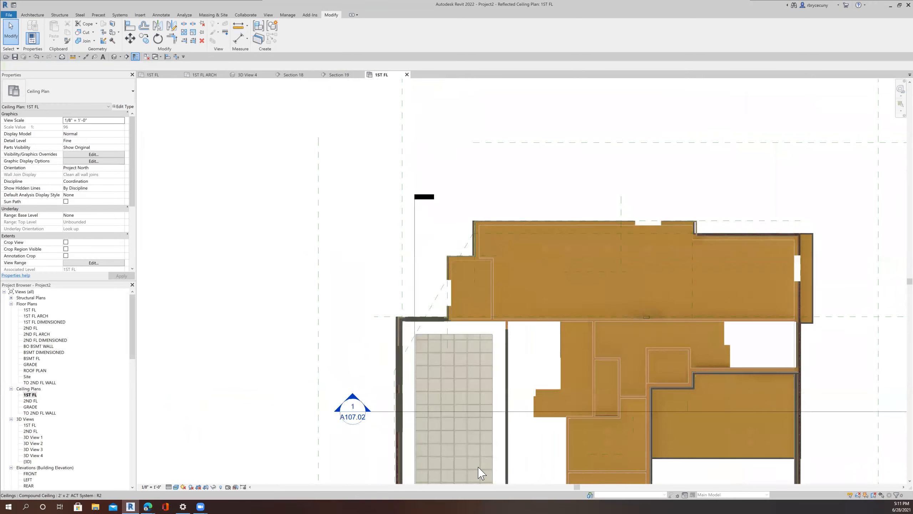
scroll(482, 473, "down", 3)
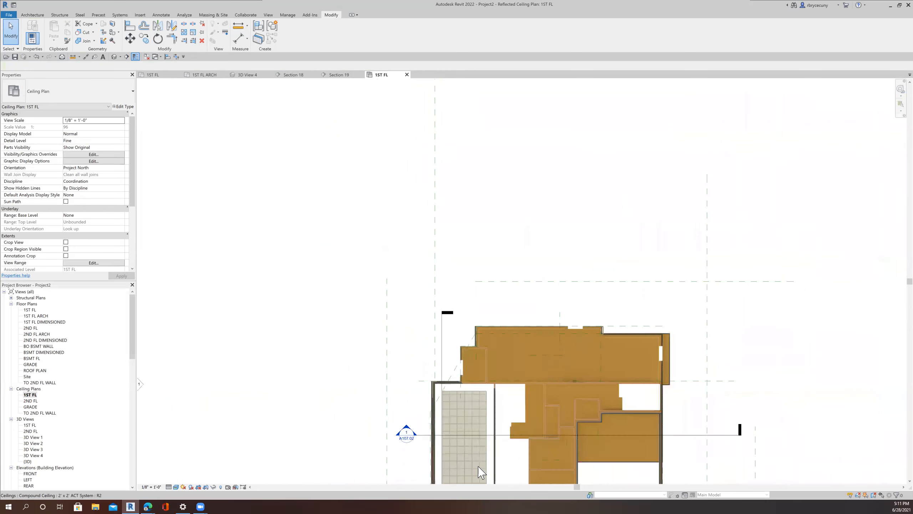
scroll(481, 480, "down", 1)
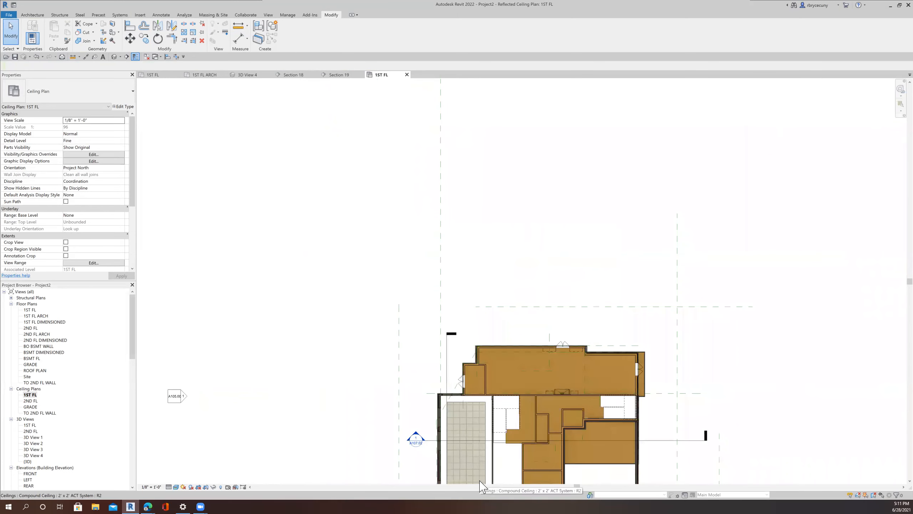
scroll(482, 486, "down", 4)
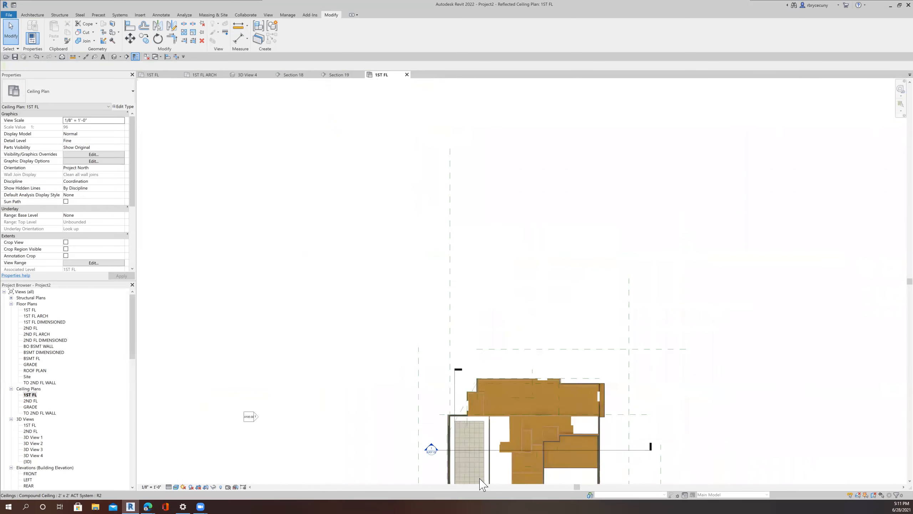
left_click(479, 469)
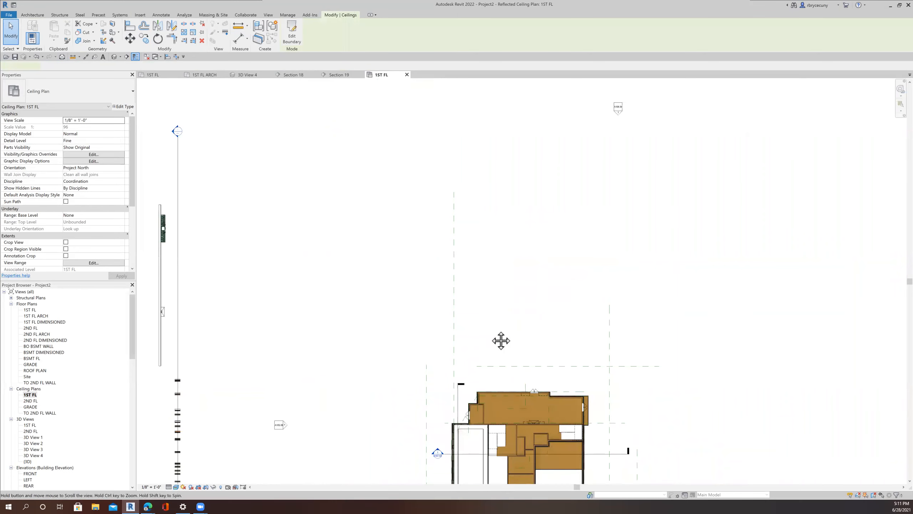
scroll(499, 341, "up", 1)
middle_click_drag(499, 340, 368, 355)
scroll(479, 341, "up", 3)
left_click(534, 335)
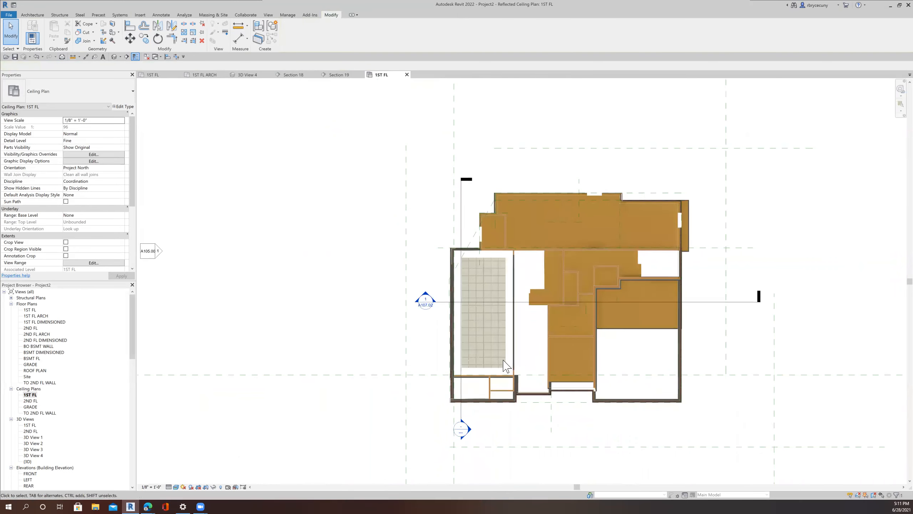
scroll(511, 357, "up", 1)
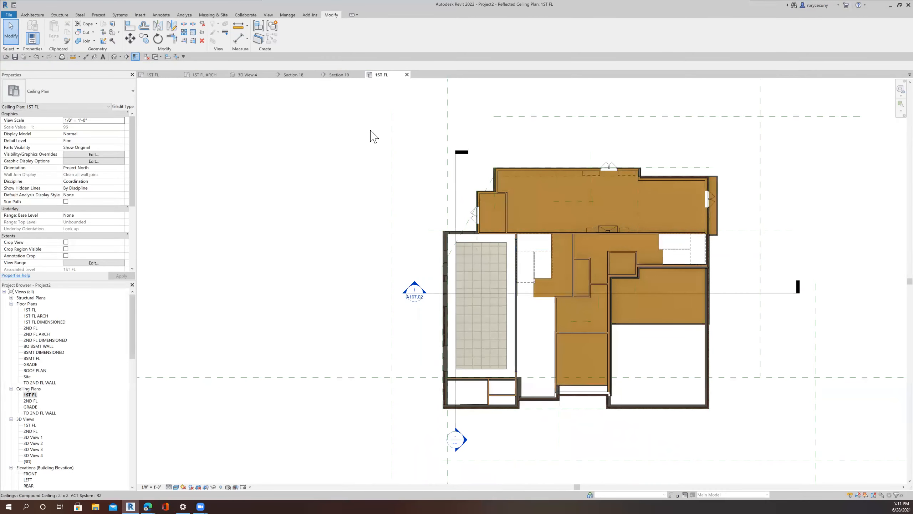
Step: Start the Component tool and browse the loaded family types for a ceiling light fixture
left_click(36, 15)
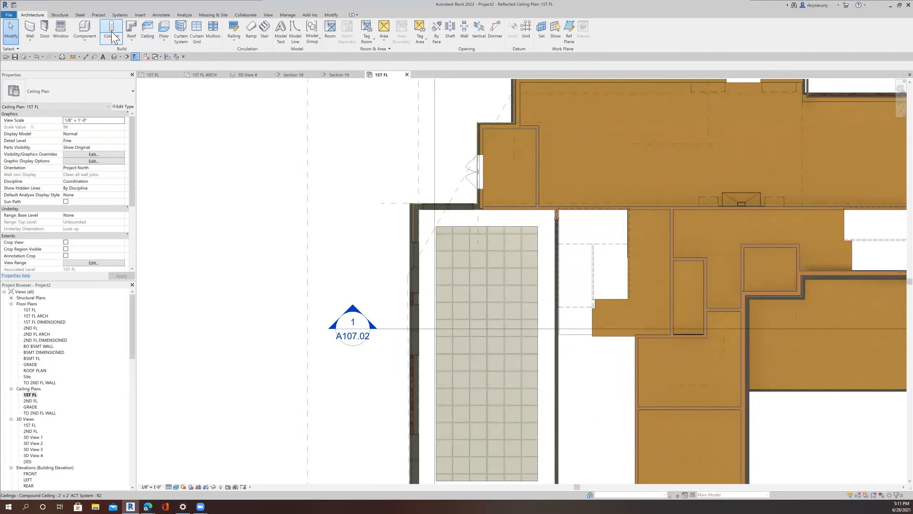
left_click(84, 28)
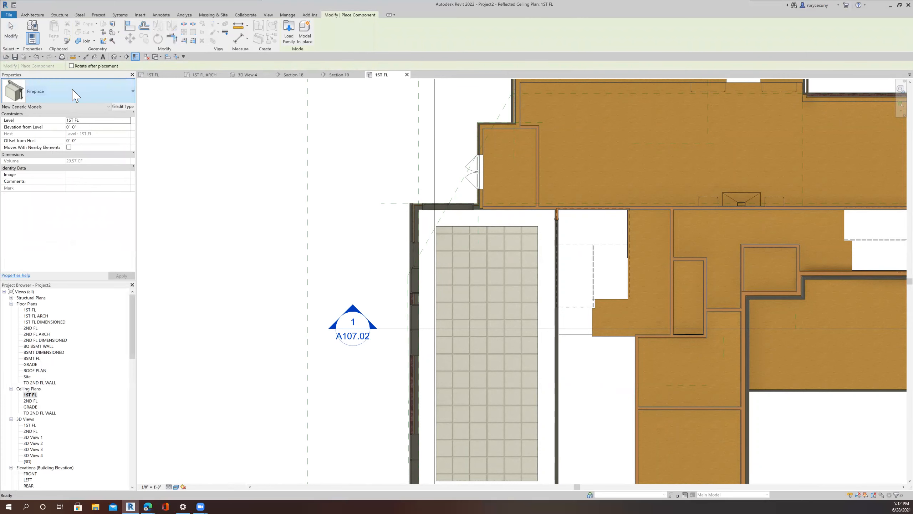
left_click(73, 93)
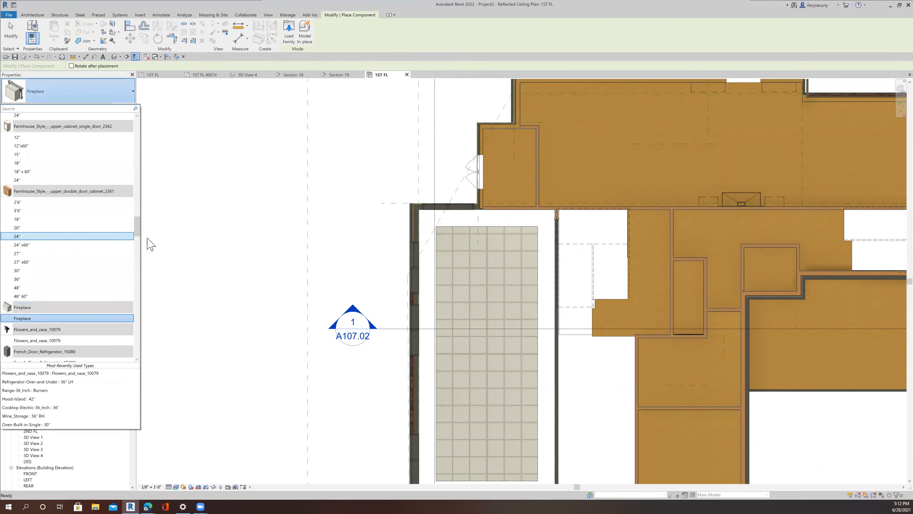
scroll(30, 330, "down", 3)
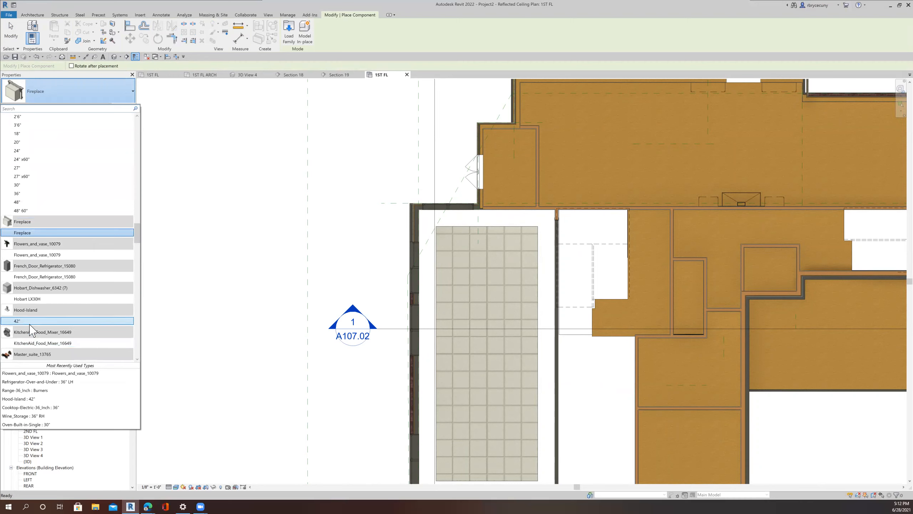
scroll(31, 329, "down", 10)
scroll(19, 335, "down", 12)
scroll(32, 334, "down", 7)
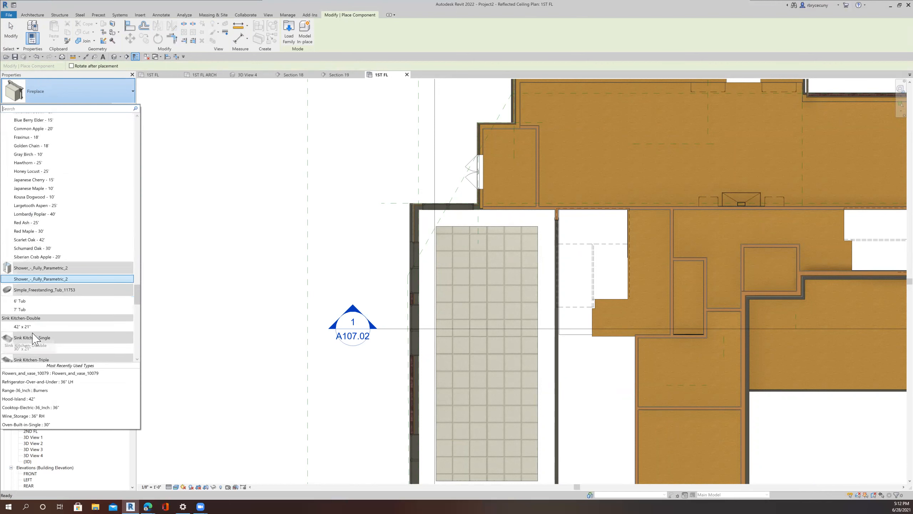
scroll(35, 338, "down", 3)
scroll(35, 338, "down", 7)
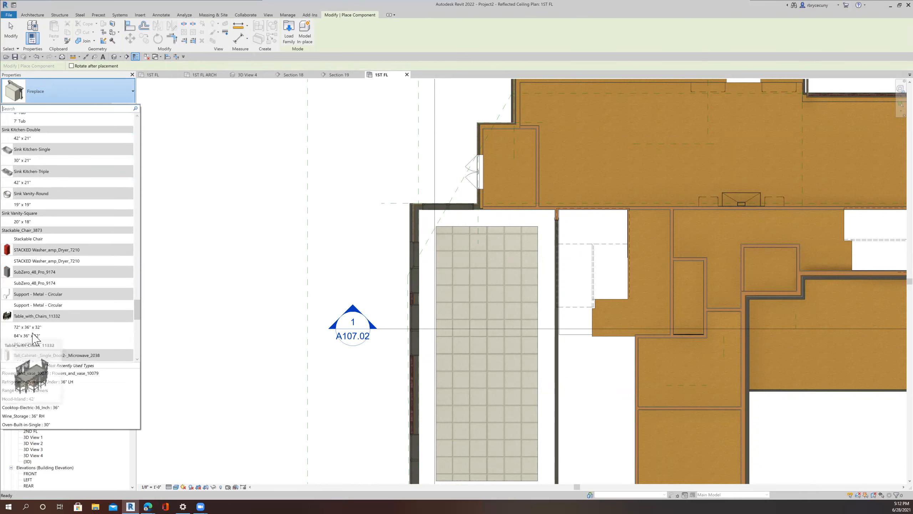
scroll(35, 339, "down", 7)
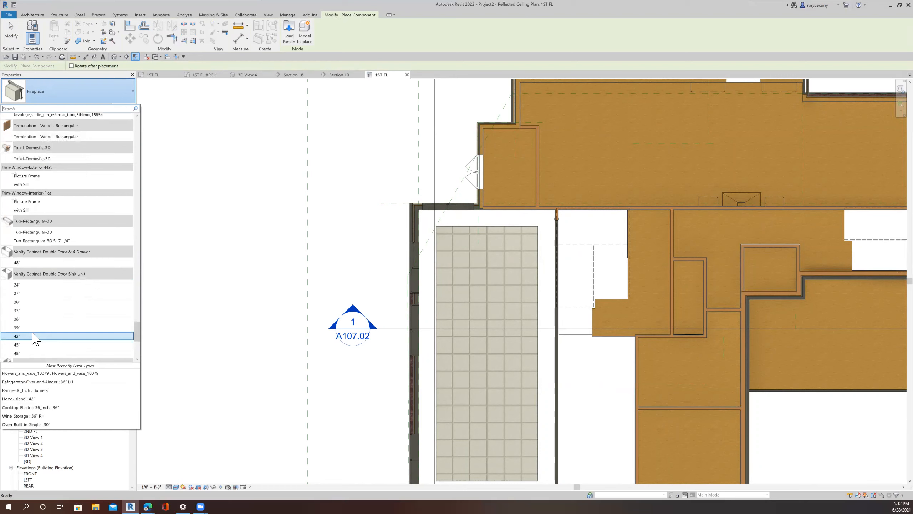
scroll(35, 338, "down", 2)
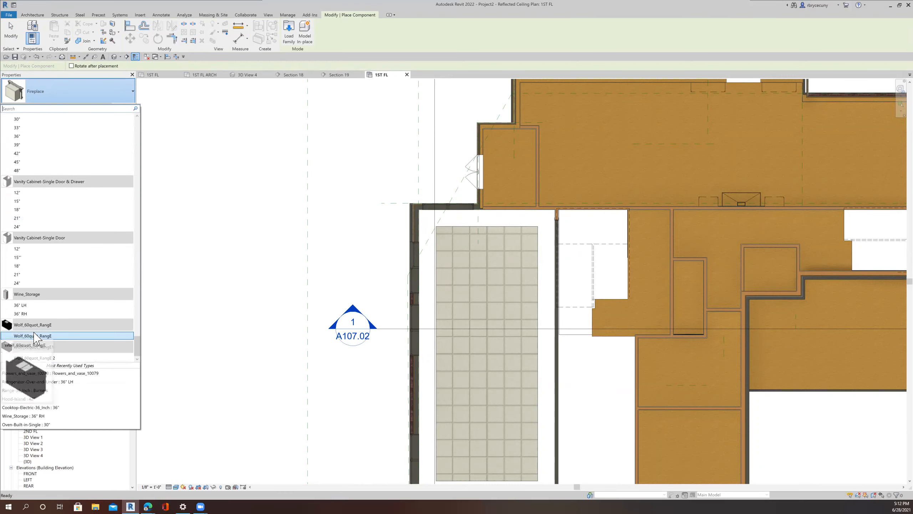
left_click_drag(139, 357, 146, 87)
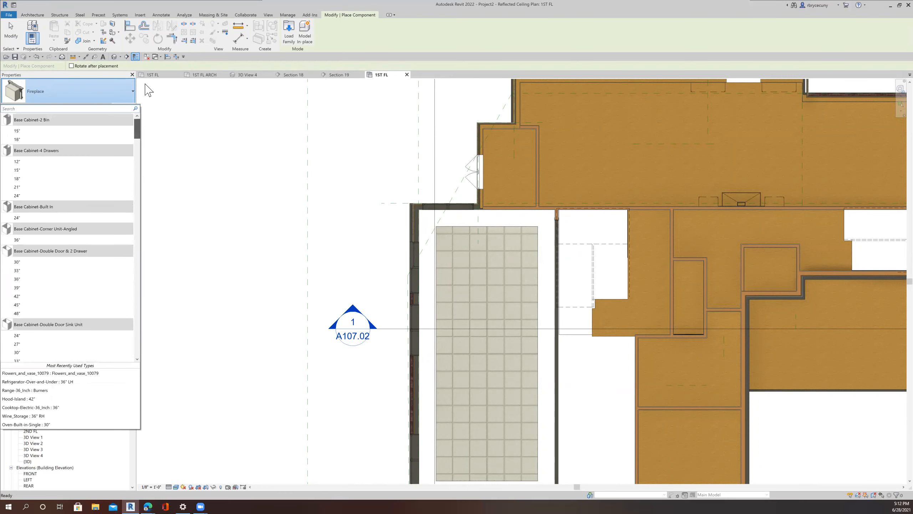
scroll(54, 287, "down", 10)
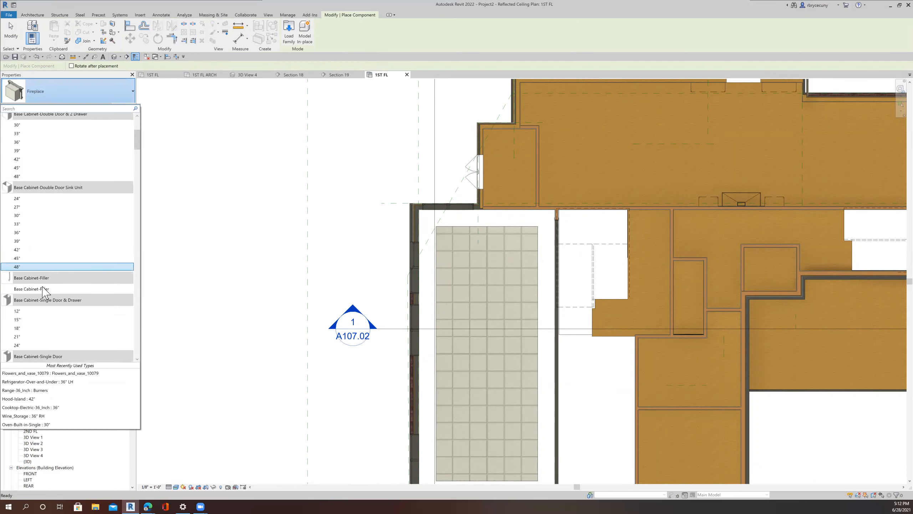
scroll(42, 293, "down", 3)
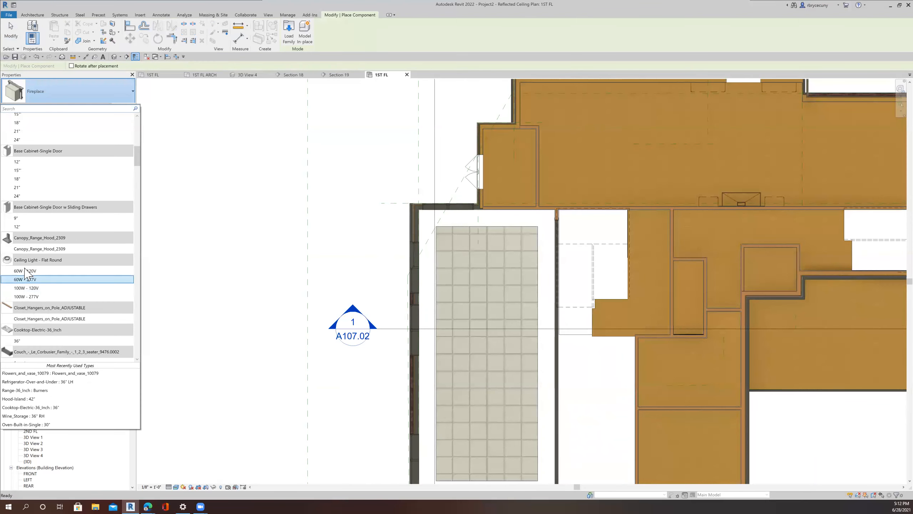
scroll(38, 304, "down", 6)
scroll(38, 304, "down", 7)
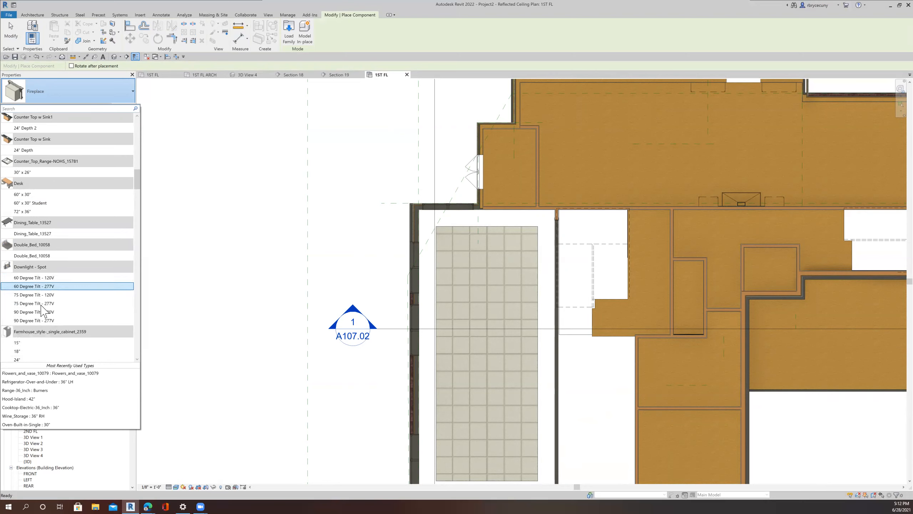
scroll(42, 323, "down", 6)
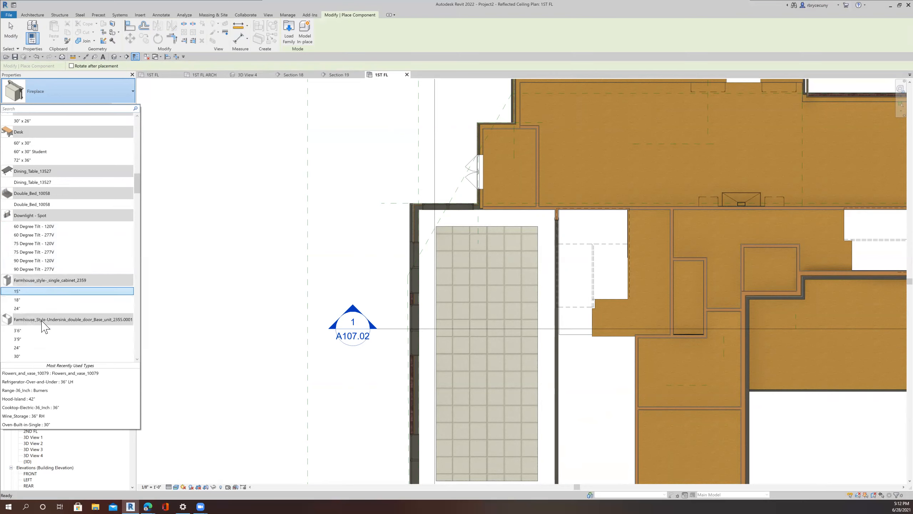
scroll(41, 318, "down", 2)
scroll(29, 277, "up", 7)
scroll(29, 277, "up", 1)
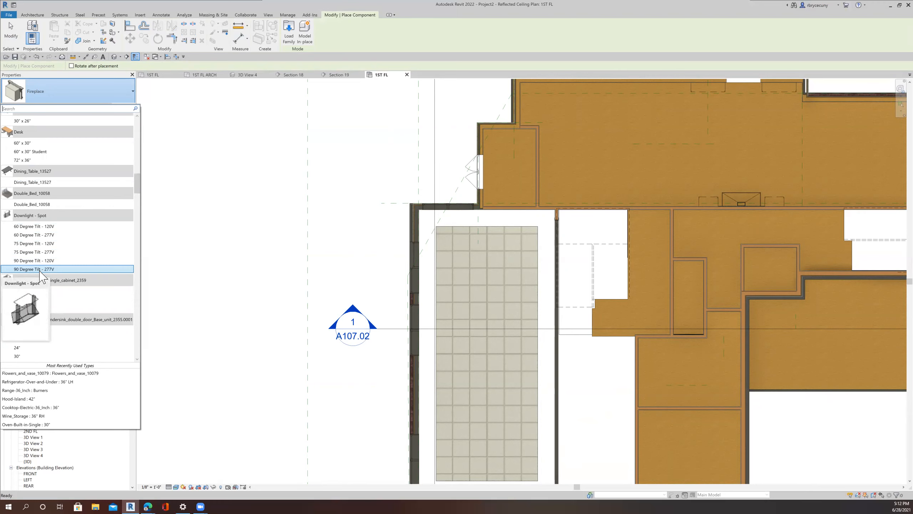
scroll(42, 277, "down", 8)
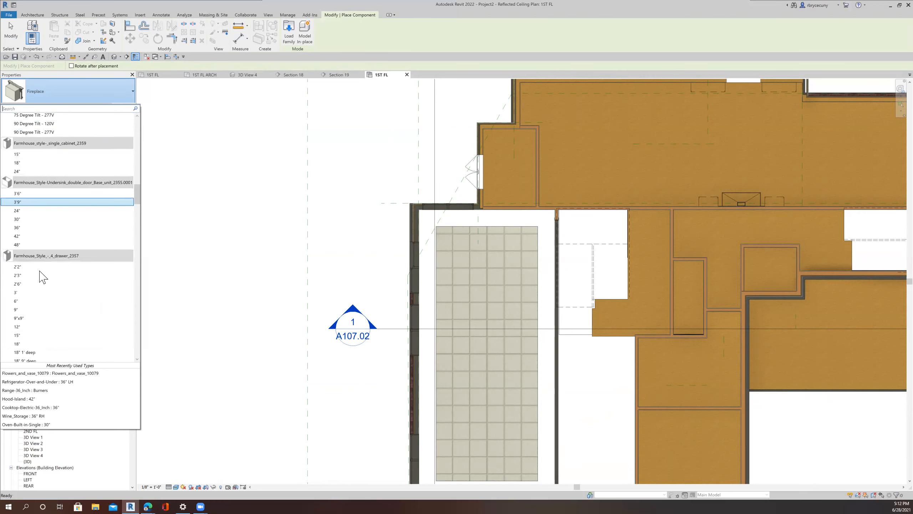
scroll(42, 277, "down", 8)
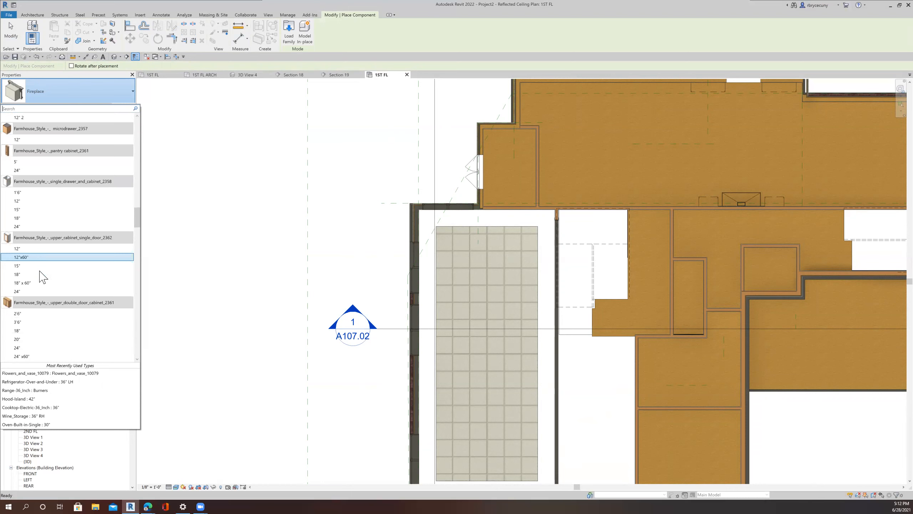
scroll(41, 277, "down", 3)
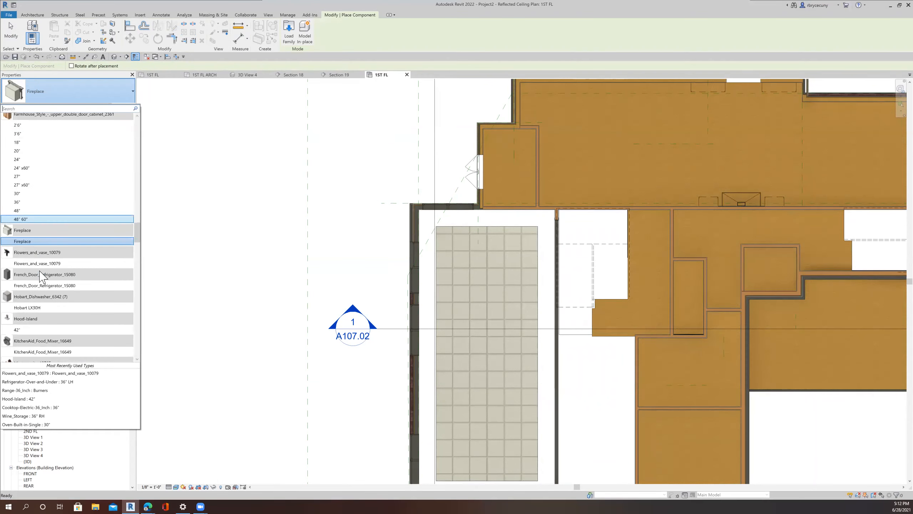
scroll(42, 276, "down", 3)
scroll(41, 277, "down", 3)
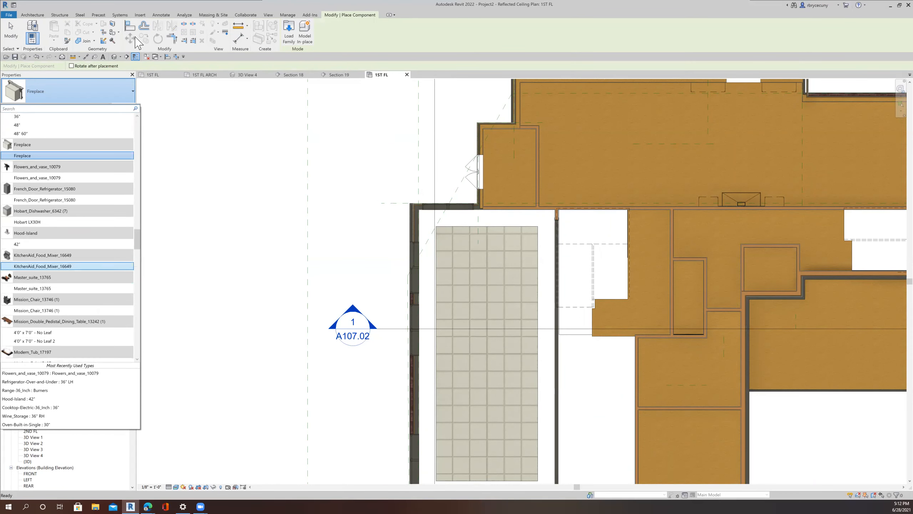
Step: Load the Downlight - Round - LED family from the Lighting > Architectural > Internal library folder
left_click(140, 14)
left_click(326, 32)
left_click(282, 38)
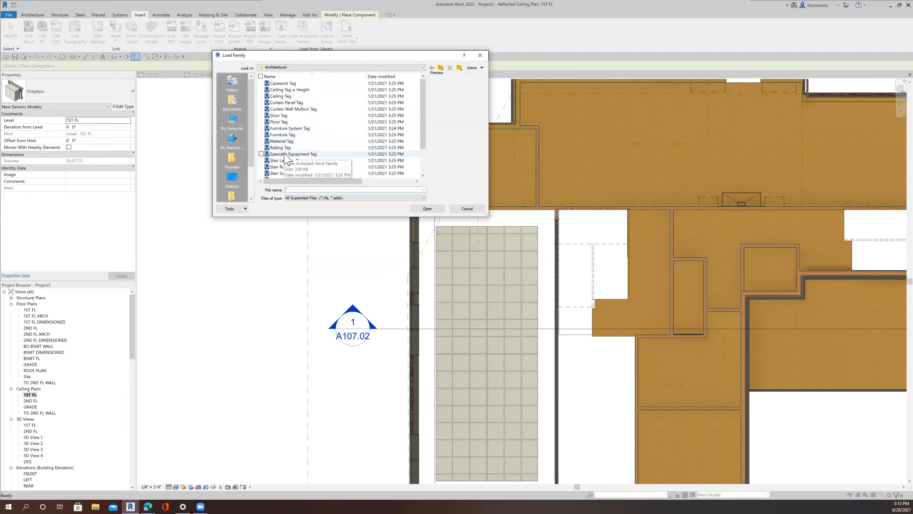
left_click(441, 68)
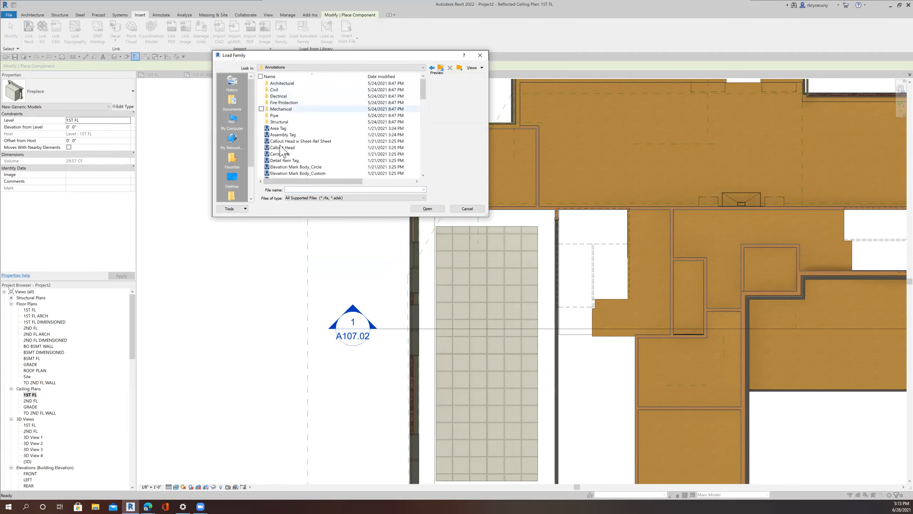
left_click(440, 68)
scroll(312, 127, "down", 3)
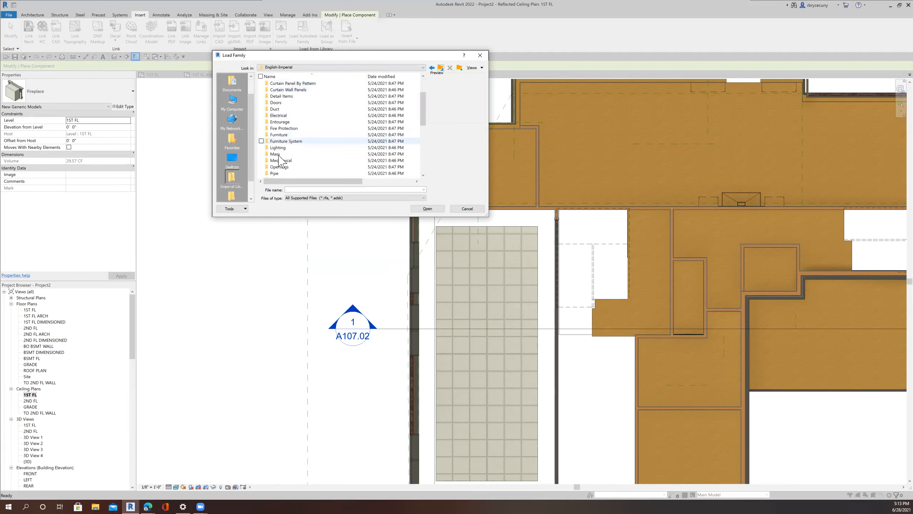
double_click(284, 147)
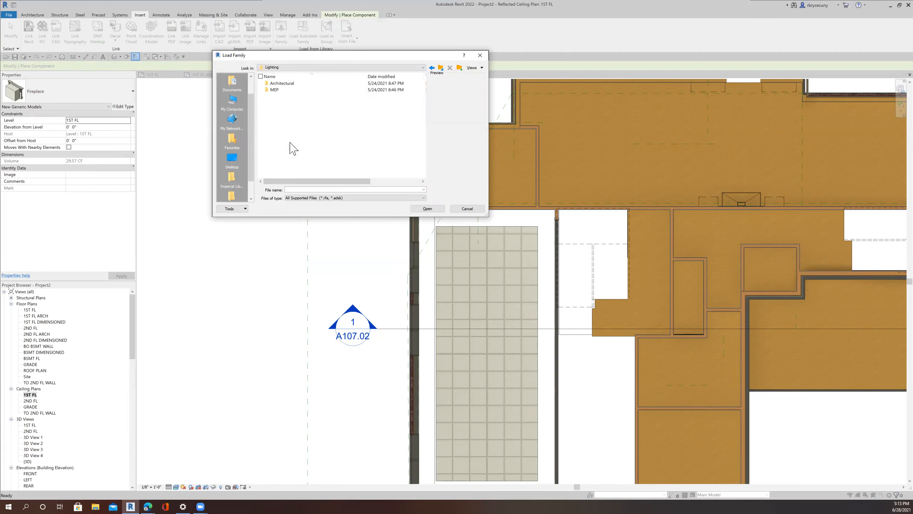
double_click(282, 84)
left_click(278, 84)
left_click(278, 83)
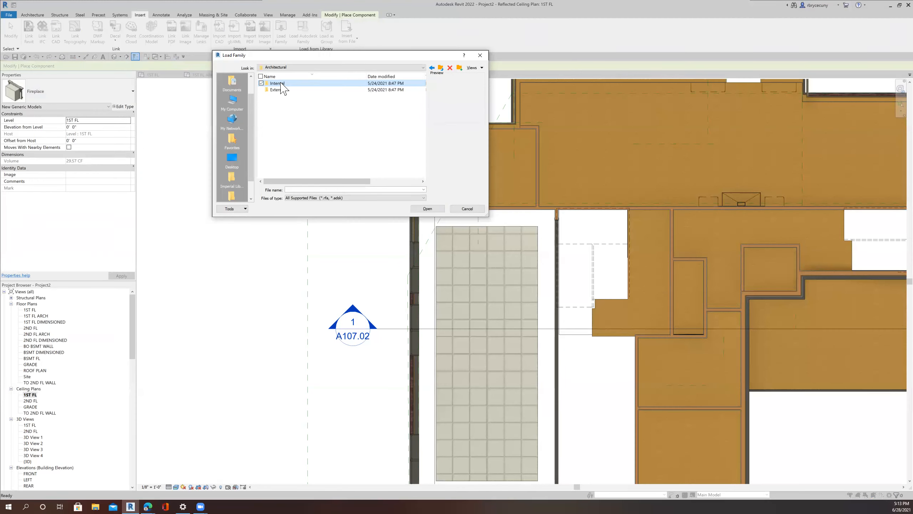
double_click(282, 84)
scroll(298, 156, "down", 5)
scroll(297, 156, "down", 3)
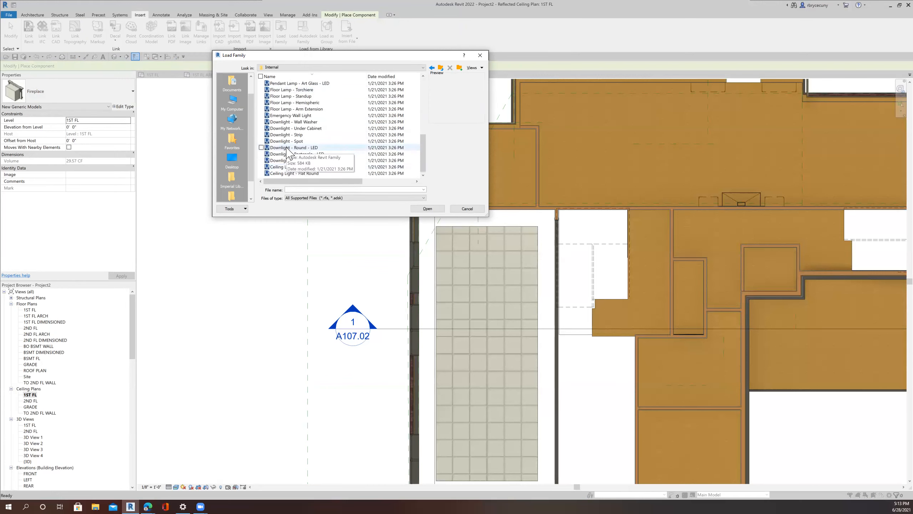
left_click(287, 148)
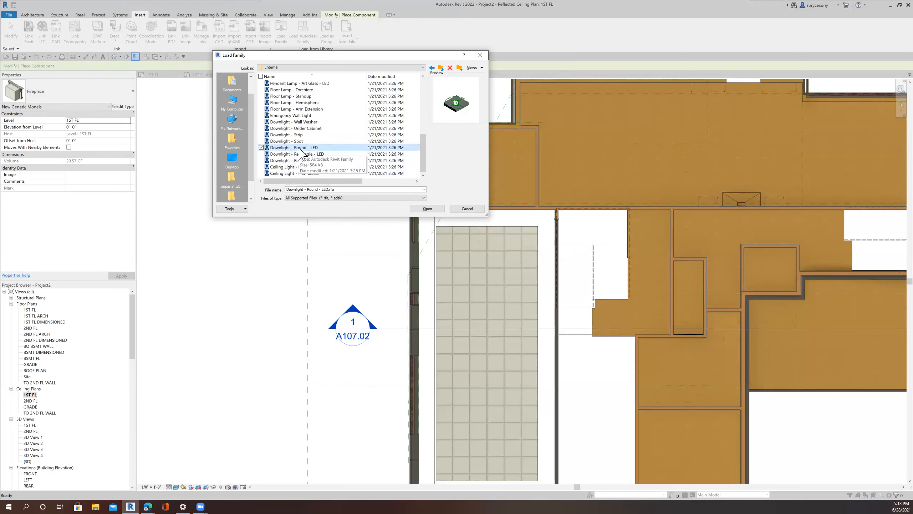
left_click(427, 208)
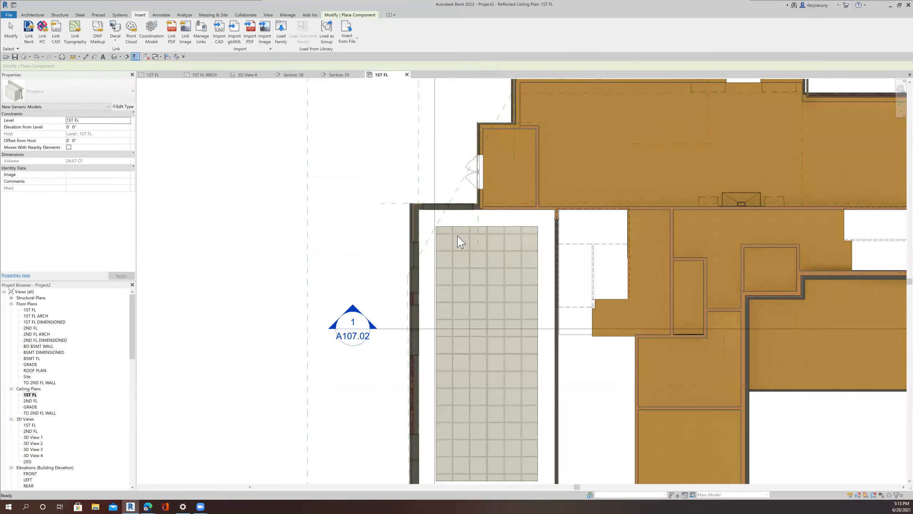
Step: Place a Downlight - Round - LED on the first-floor acoustic tile ceiling face in 3D View 4
scroll(456, 239, "up", 5)
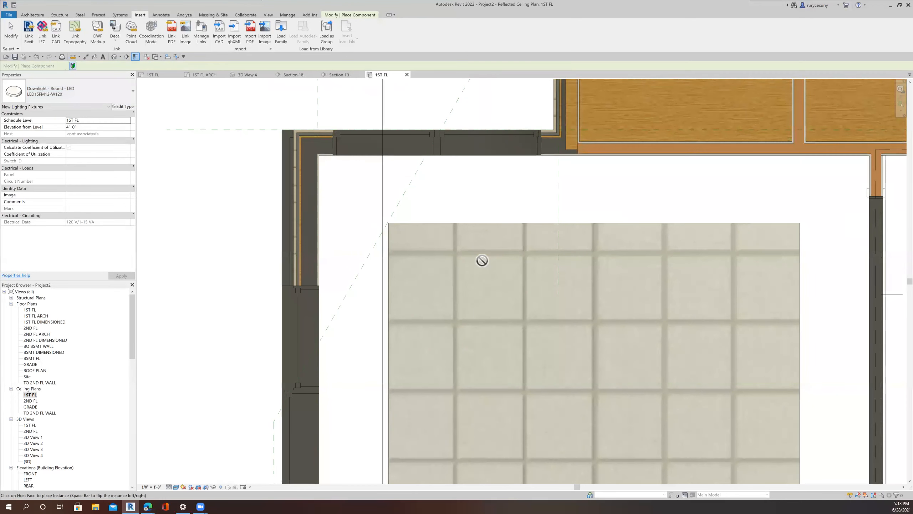
left_click(456, 253)
left_click(248, 74)
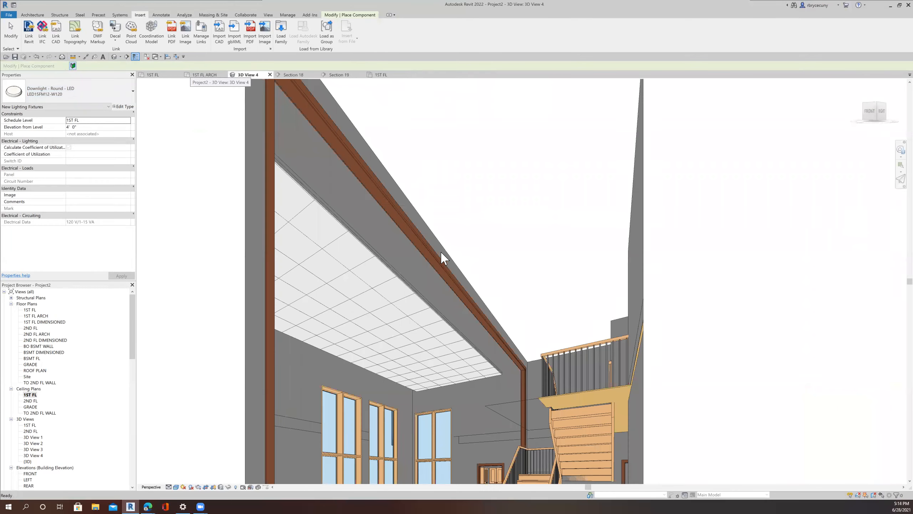
scroll(420, 376, "up", 5)
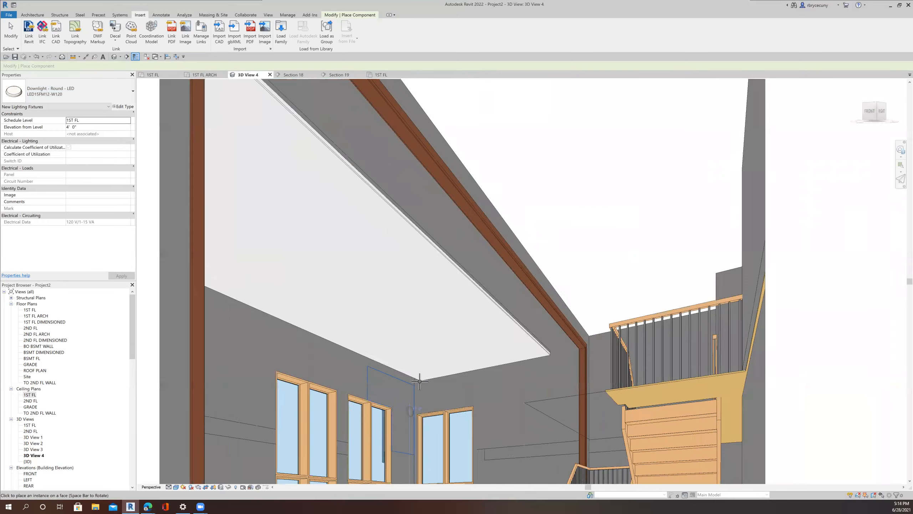
scroll(421, 376, "up", 3)
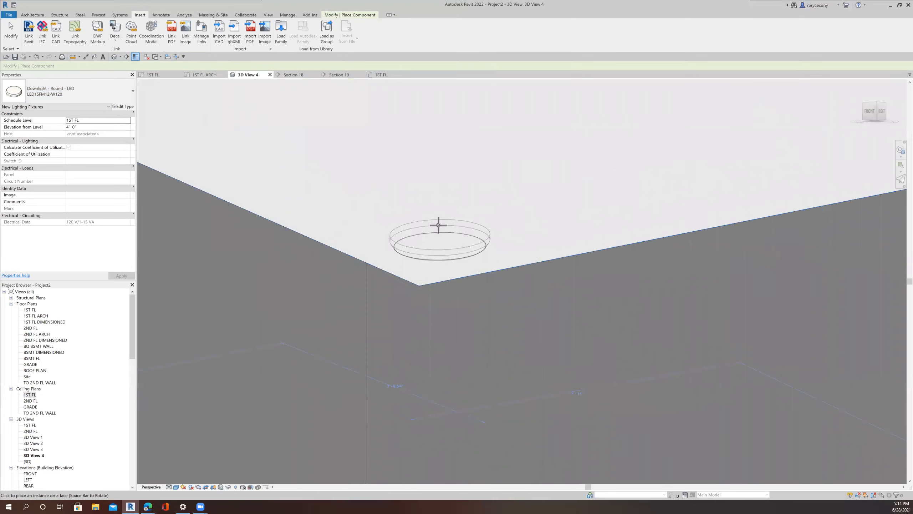
left_click(437, 221)
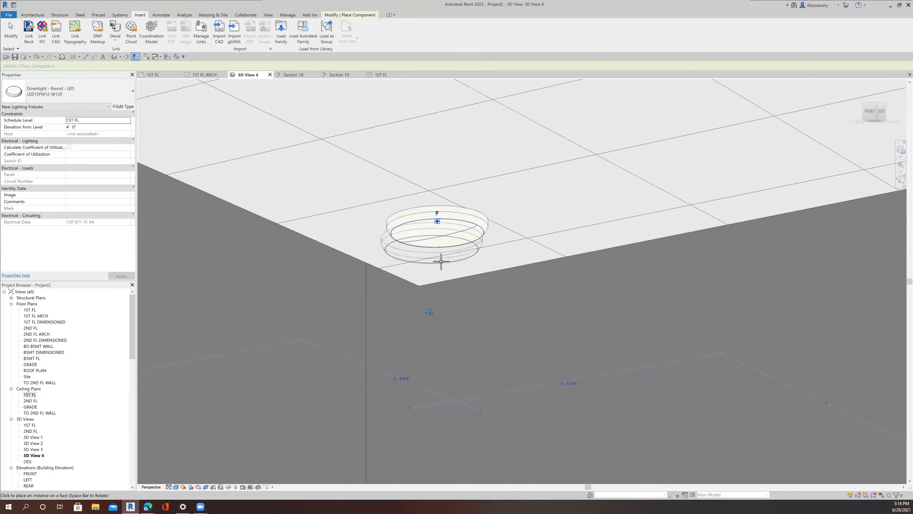
key("Escape")
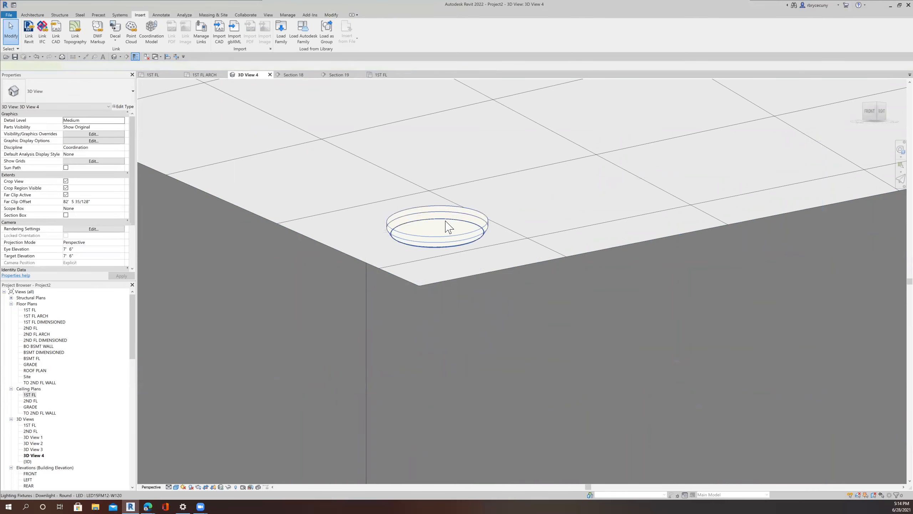
left_click(445, 220)
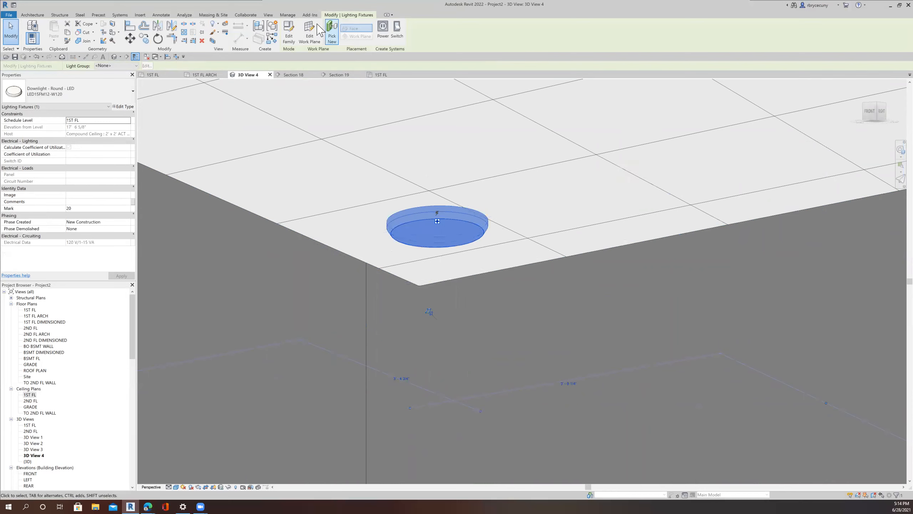
key("Escape")
Step: Load the Downlight - Recessed Can family from the internal lighting library folder
left_click(140, 15)
left_click(284, 39)
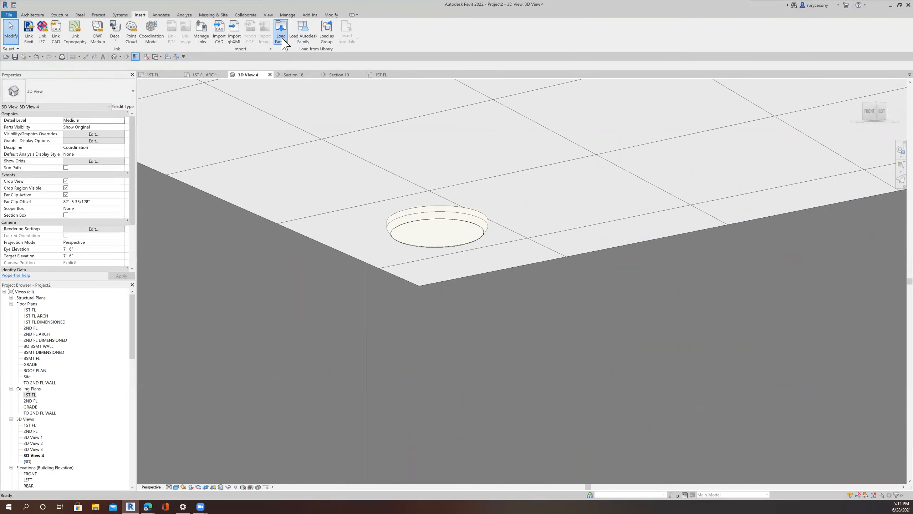
scroll(308, 159, "down", 7)
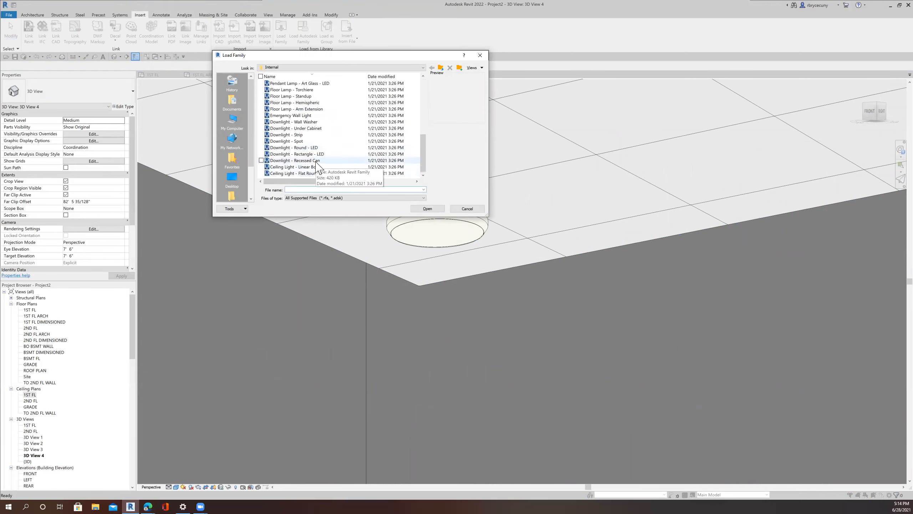
left_click(310, 160)
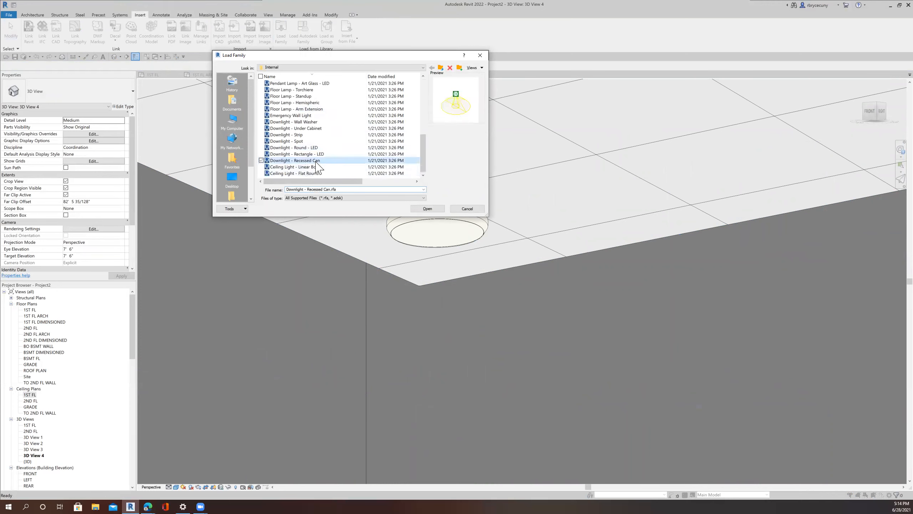
left_click(426, 208)
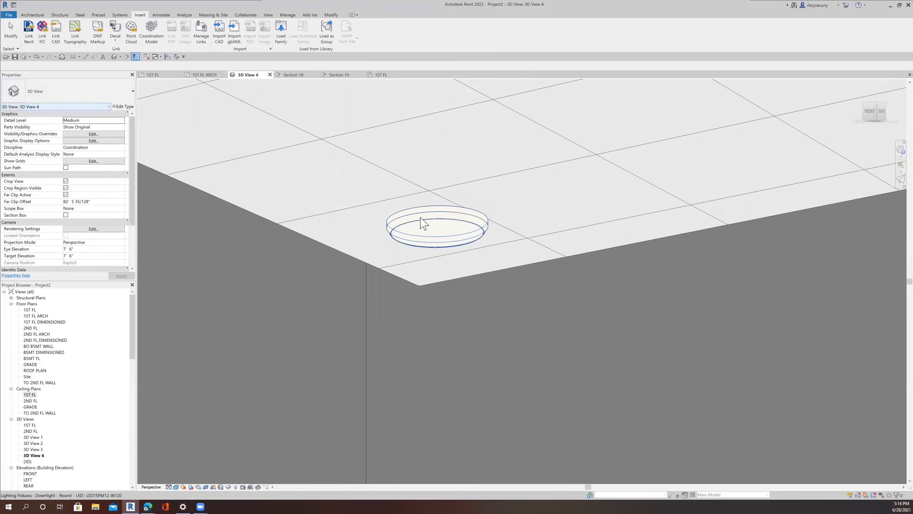
Step: Try to switch the placed round LED downlight to the Downlight - Recessed Can 6" Incandescent - 120V type
left_click(424, 223)
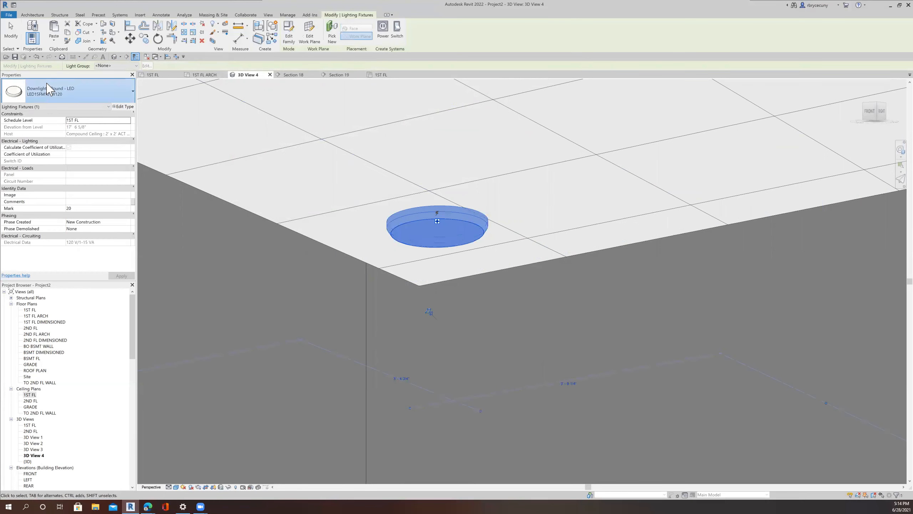
left_click(50, 87)
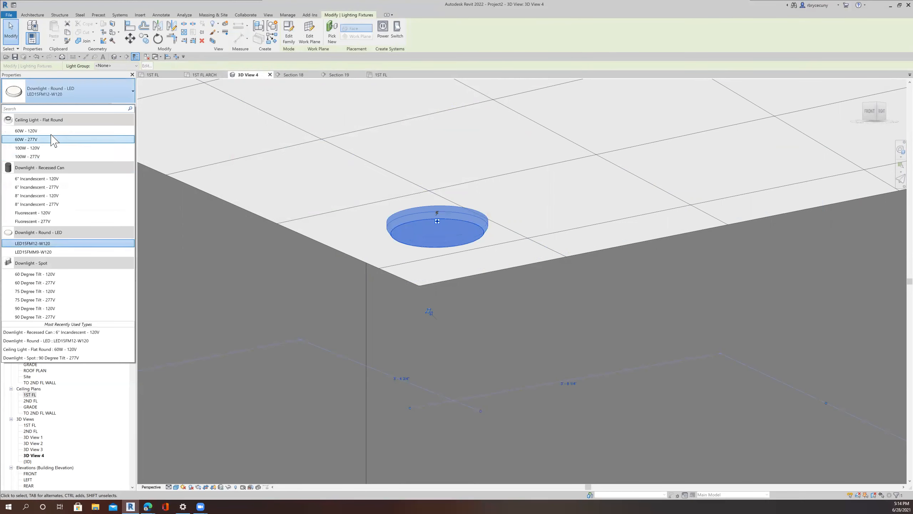
left_click(59, 178)
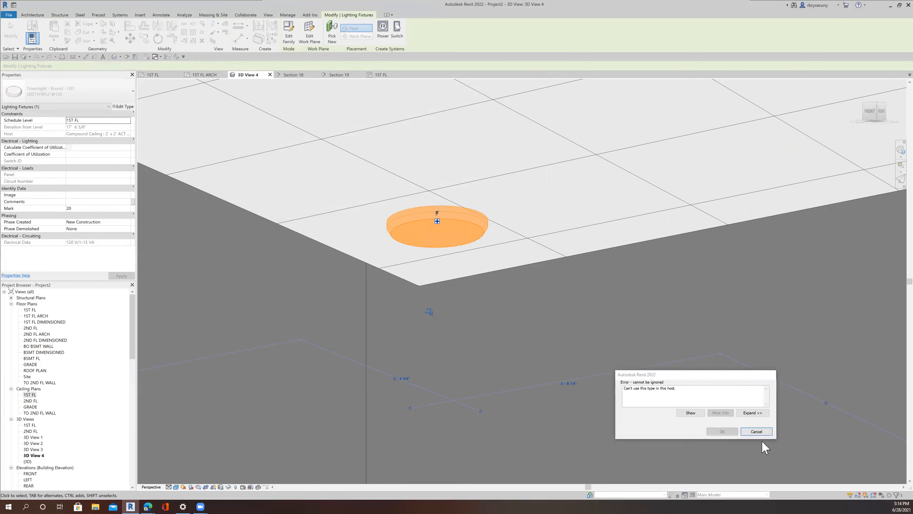
left_click(755, 432)
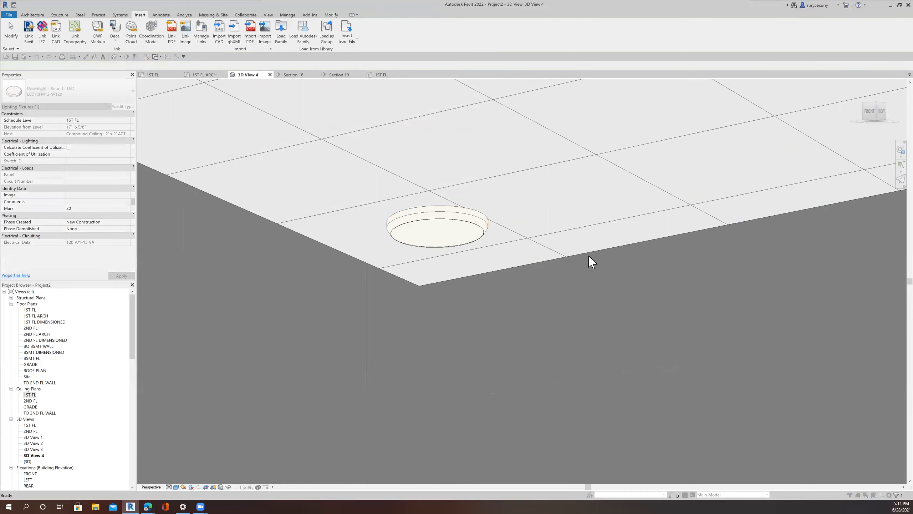
Step: Delete the round LED downlight from the first-floor ceiling
left_click(416, 220)
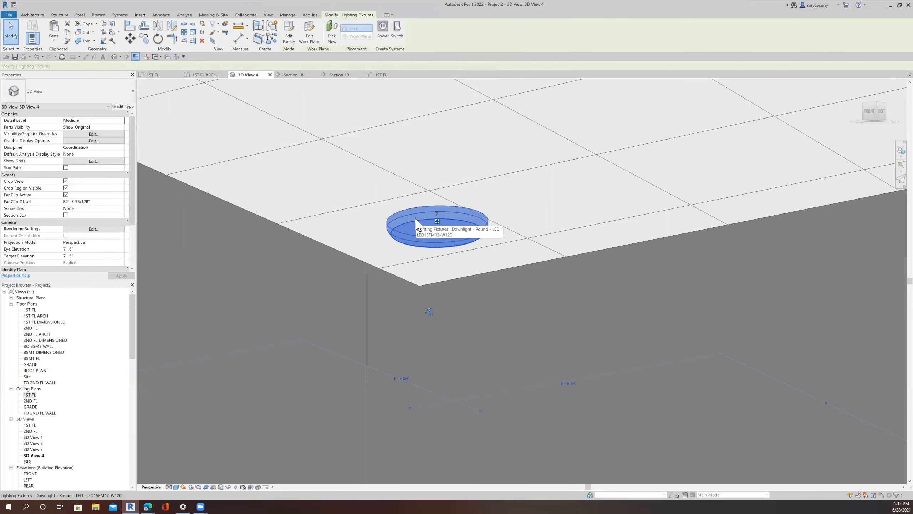
key("Delete")
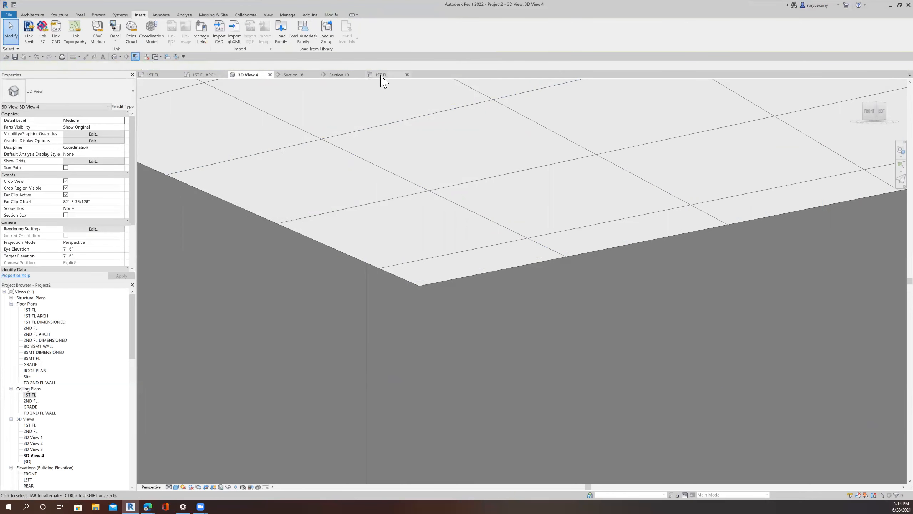
Step: Place a Downlight - Recessed Can 6" Incandescent - 120V at a tile grid intersection near the acoustic ceiling's upper-left corner in the 1ST FL ceiling plan
left_click(381, 76)
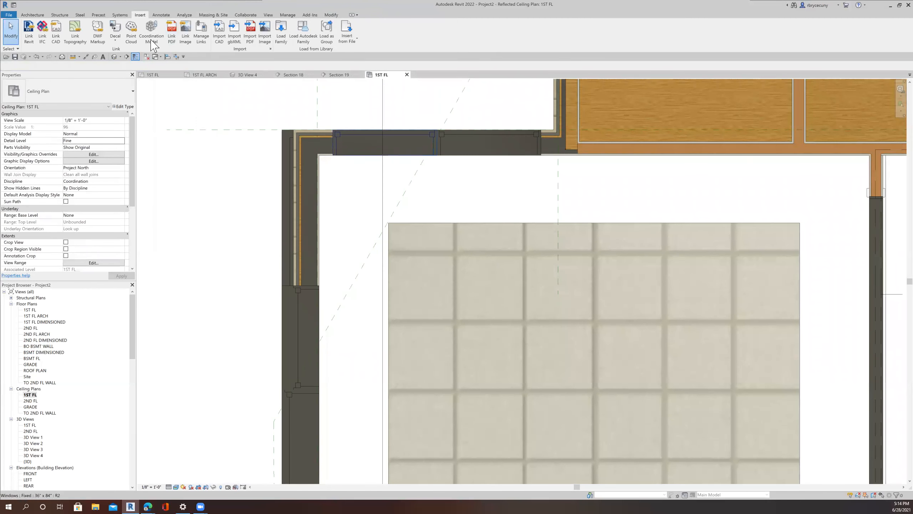
left_click(32, 14)
left_click(74, 33)
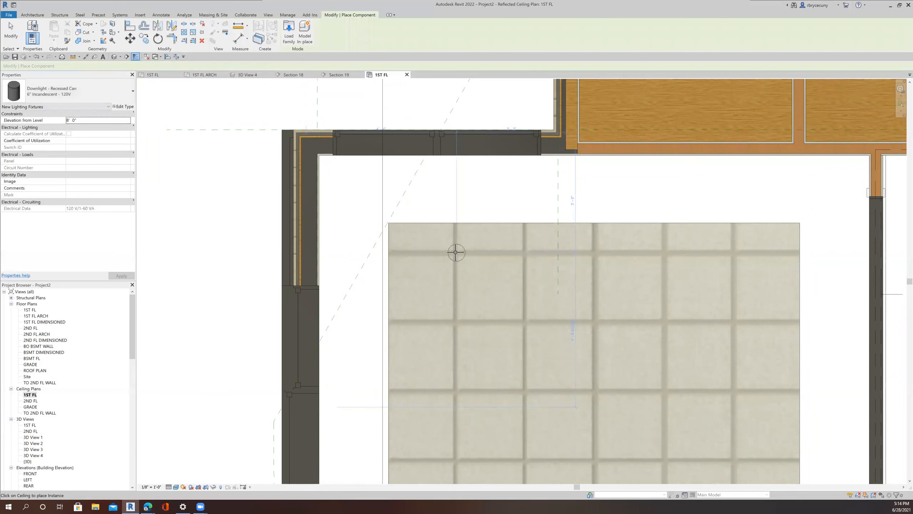
scroll(455, 251, "up", 2)
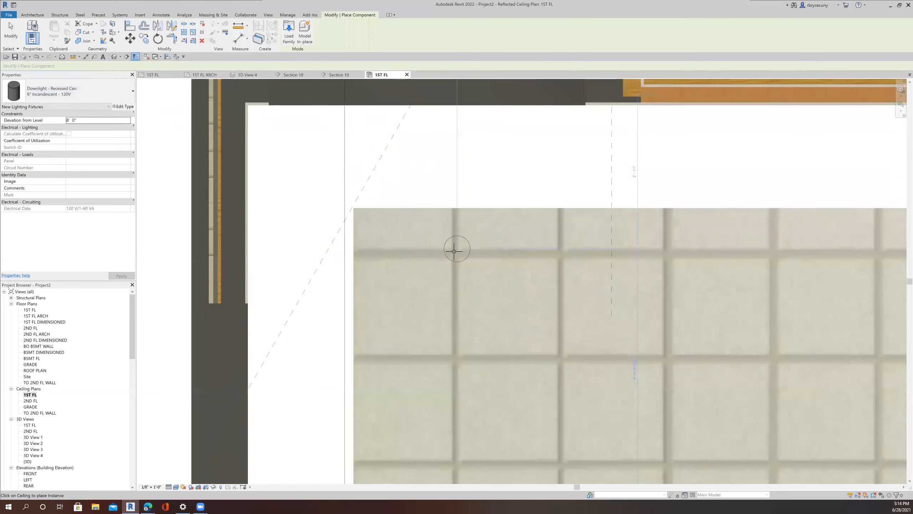
left_click(456, 252)
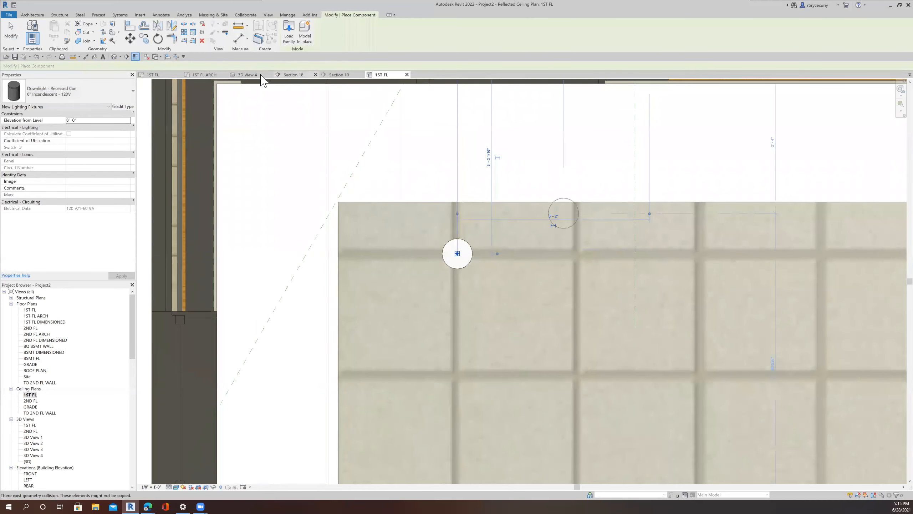
Step: Copy the recessed downlight twice along the top tile row, two tiles apart, to form a row of three
left_click(248, 75)
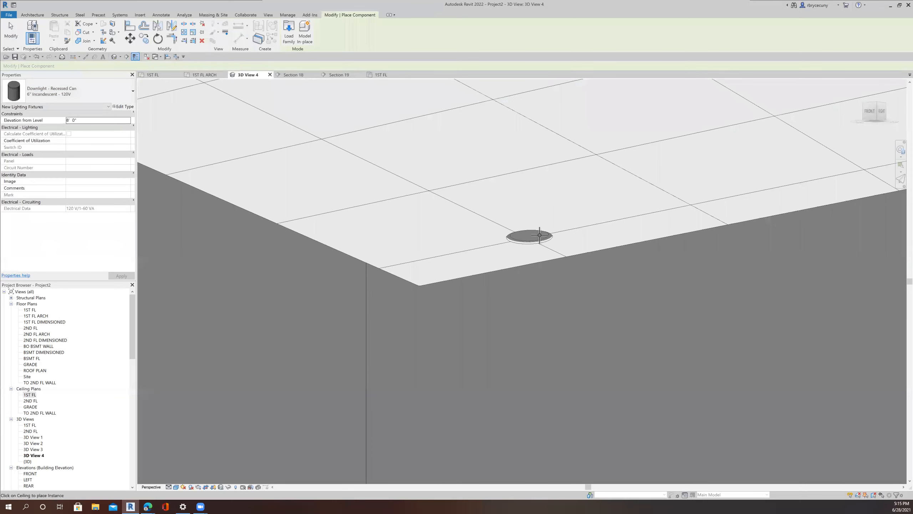
scroll(517, 234, "up", 3)
scroll(517, 232, "down", 5)
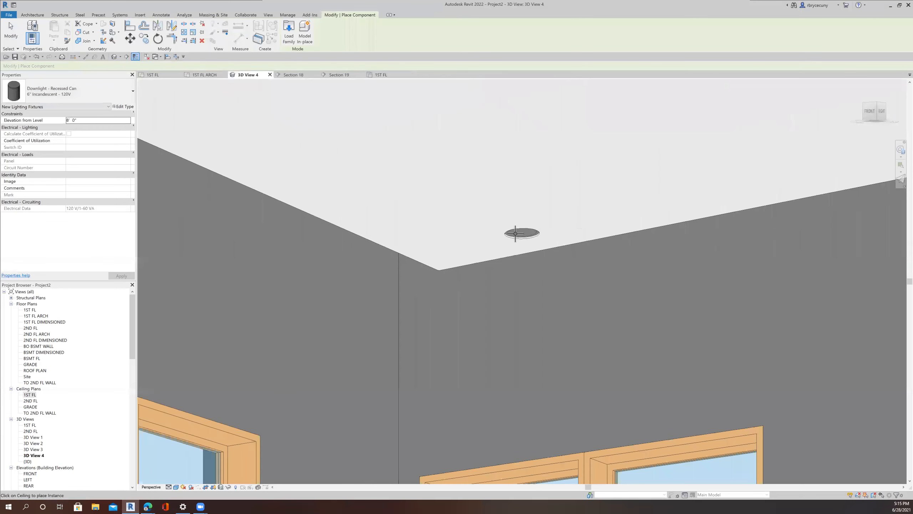
left_click(380, 75)
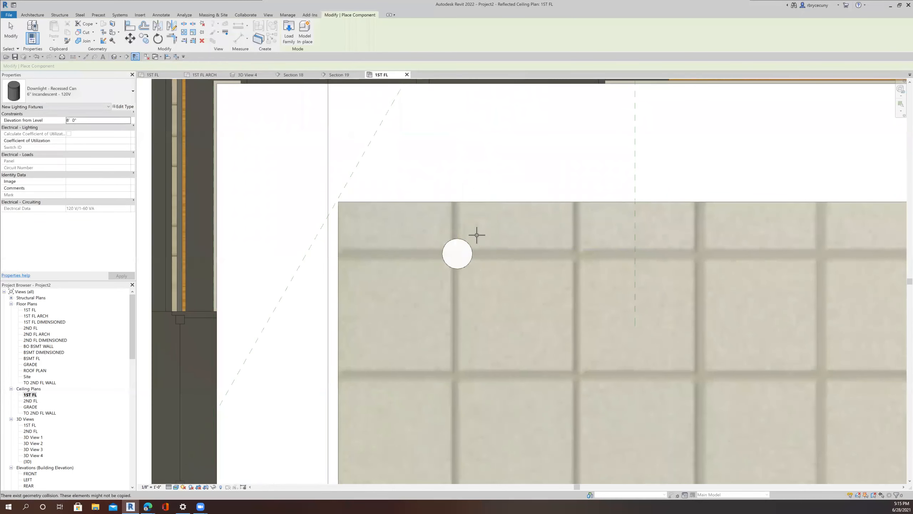
scroll(476, 235, "down", 4)
left_click(11, 31)
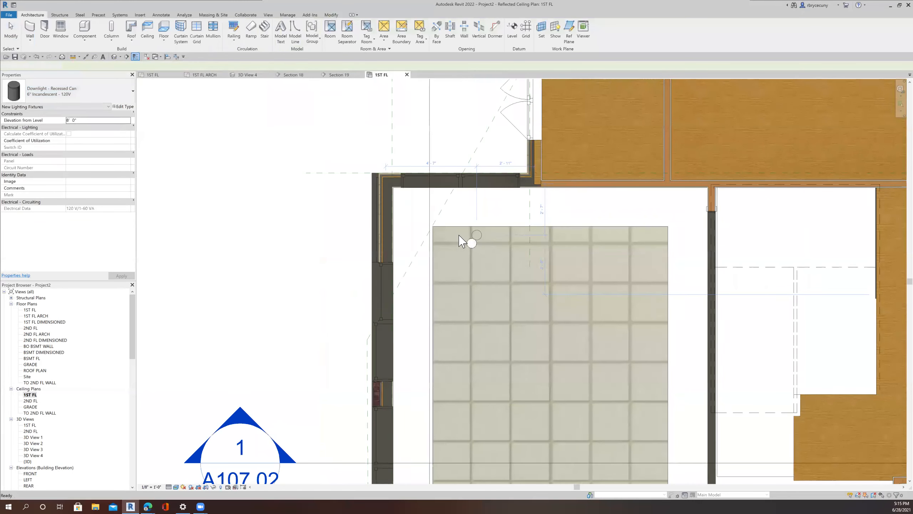
left_click(471, 243)
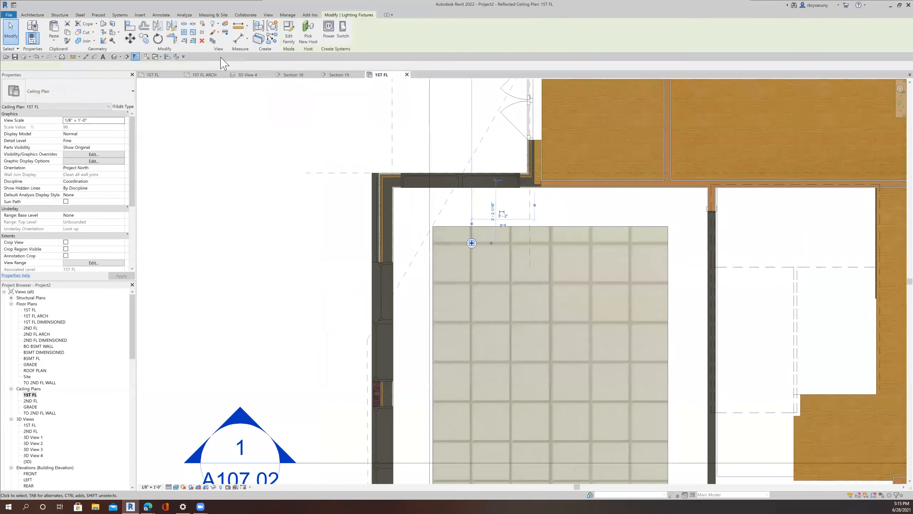
left_click(130, 38)
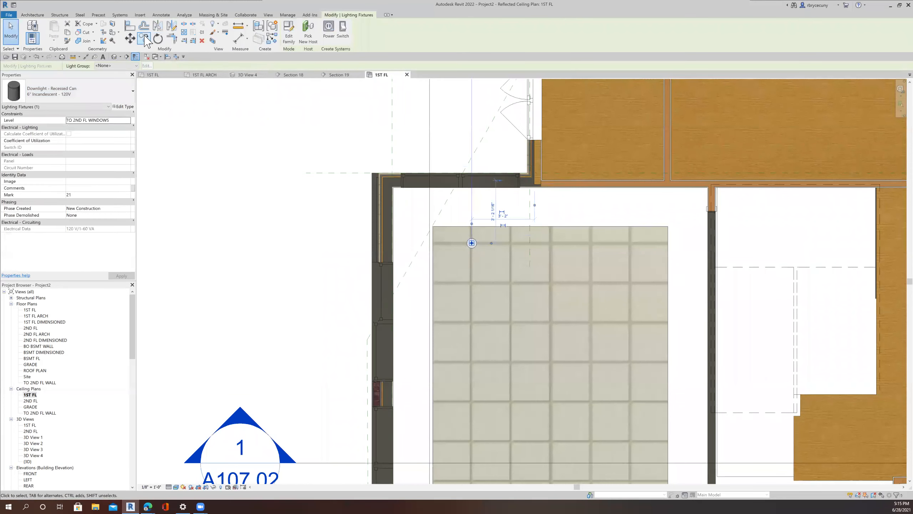
scroll(473, 246, "up", 2)
left_click(473, 246)
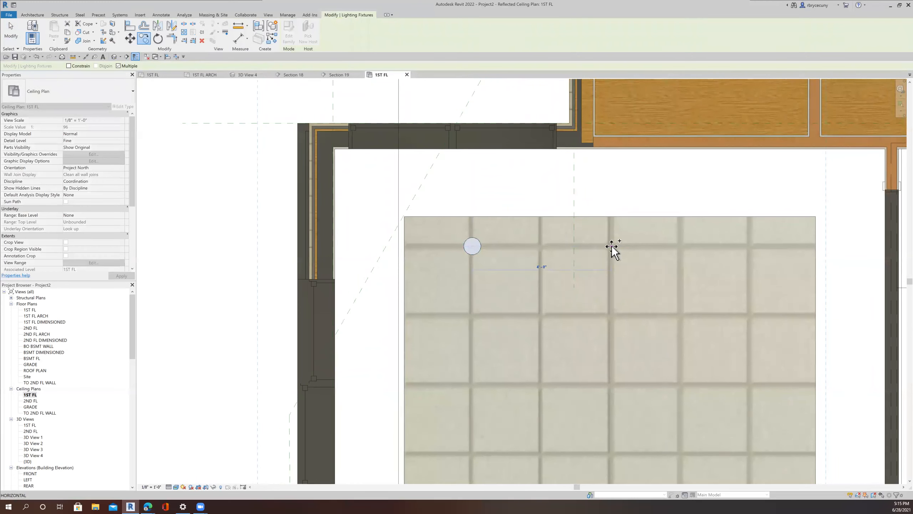
left_click(612, 246)
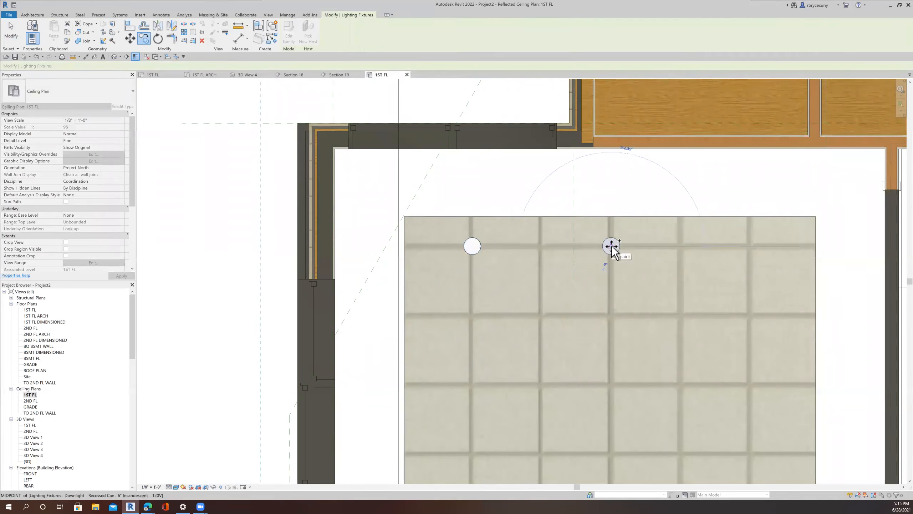
left_click(750, 248)
key("Escape")
Step: Copy the row of three downlights repeatedly down the acoustic ceiling, two tiles apart, to fill it with a grid of lights
scroll(749, 252, "down", 3)
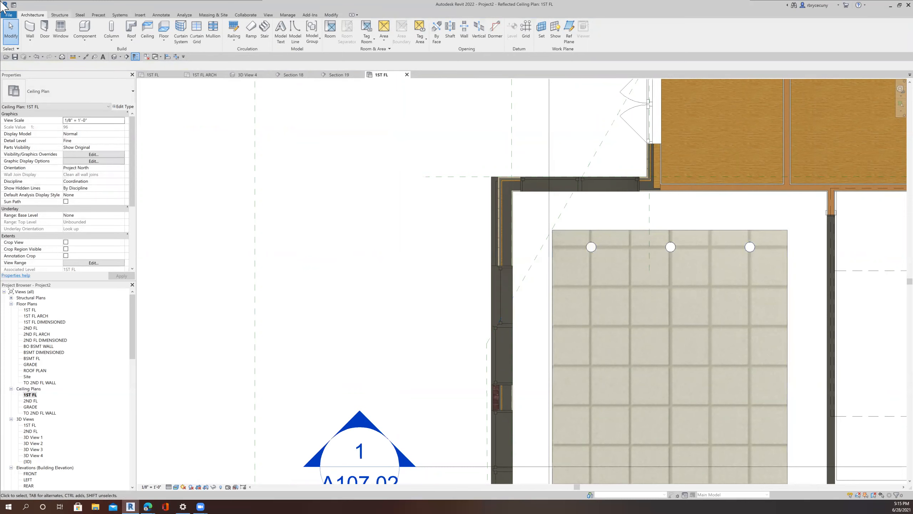
left_click_drag(543, 269, 787, 247)
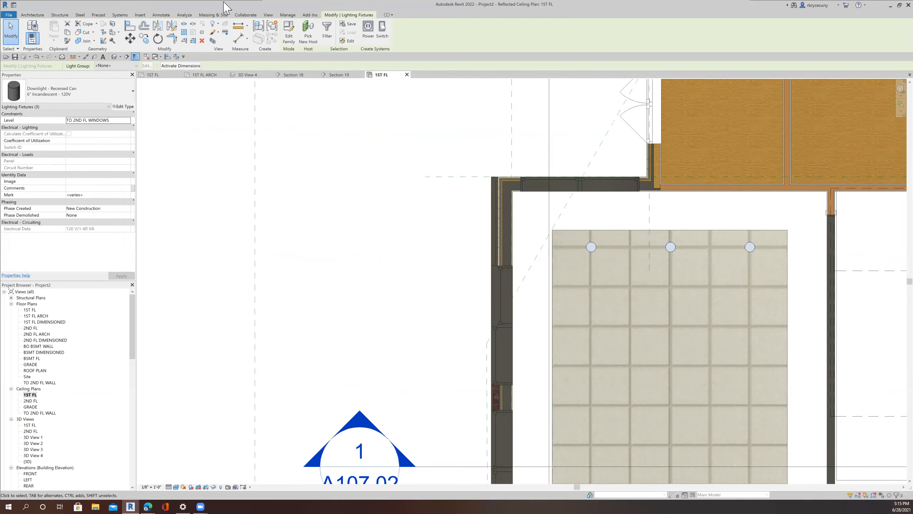
left_click(144, 38)
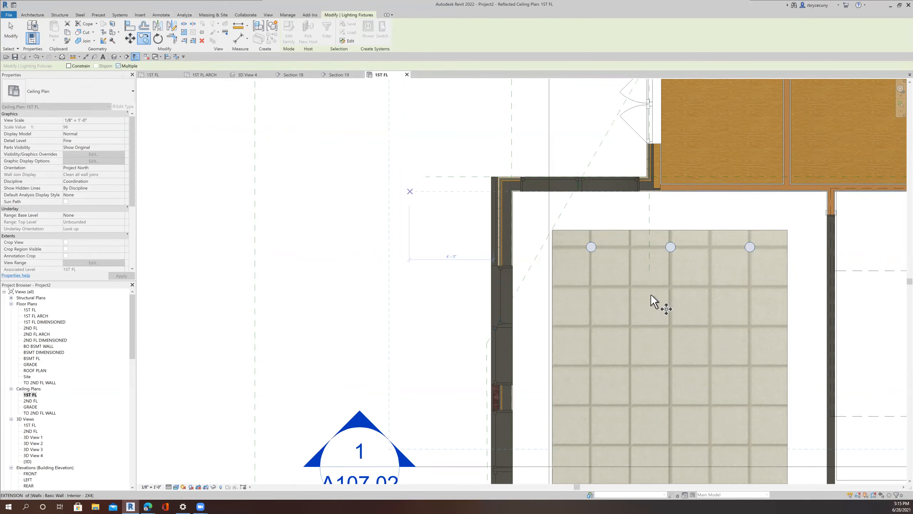
left_click(625, 251)
left_click(622, 327)
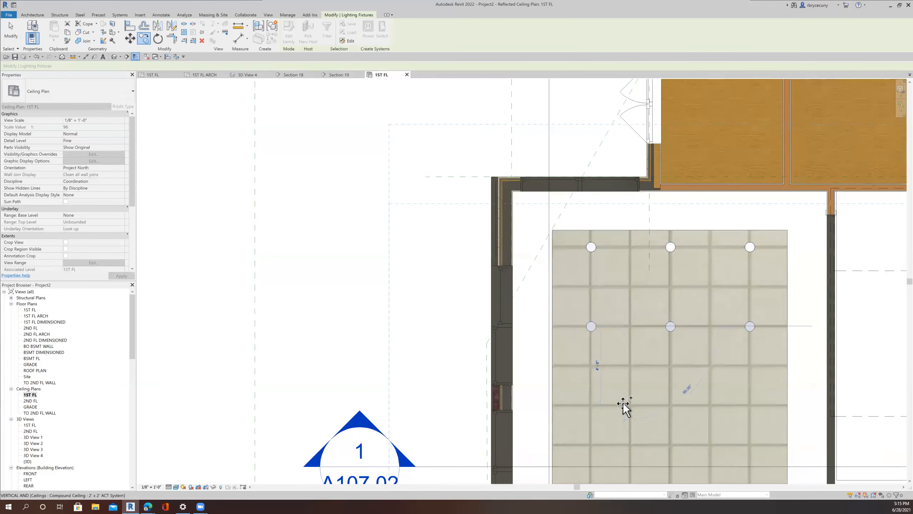
left_click(622, 376)
mouse_move(621, 326)
middle_mouse_down()
mouse_move(628, 183)
mouse_move(636, 224)
mouse_move(611, 279)
middle_mouse_up()
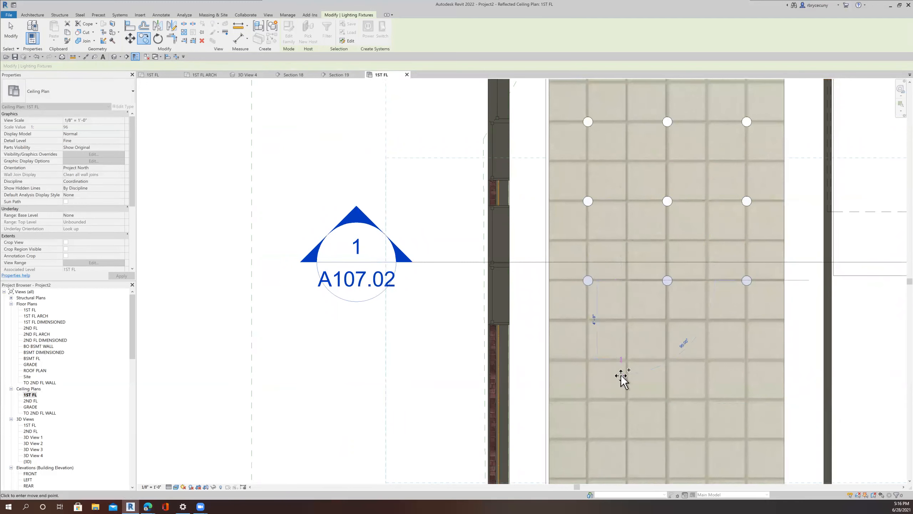
left_click(621, 438)
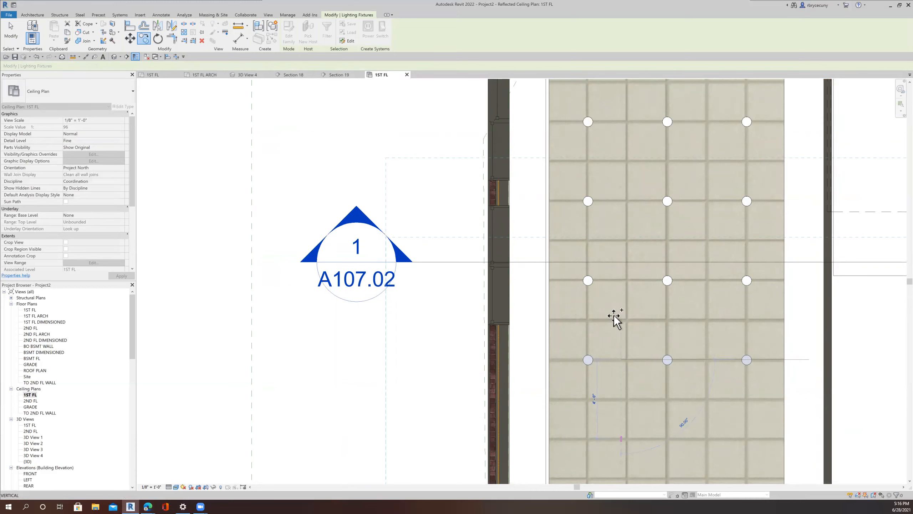
scroll(613, 374, "down", 2)
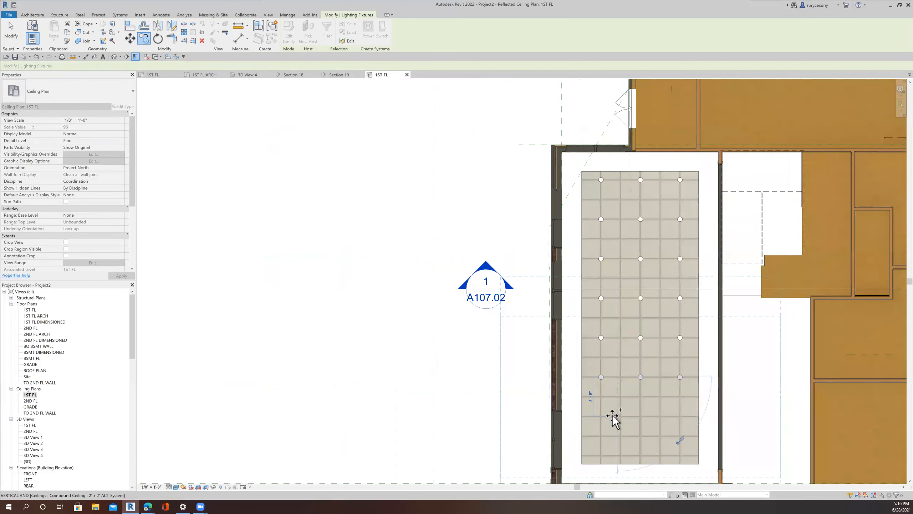
scroll(614, 419, "up", 2)
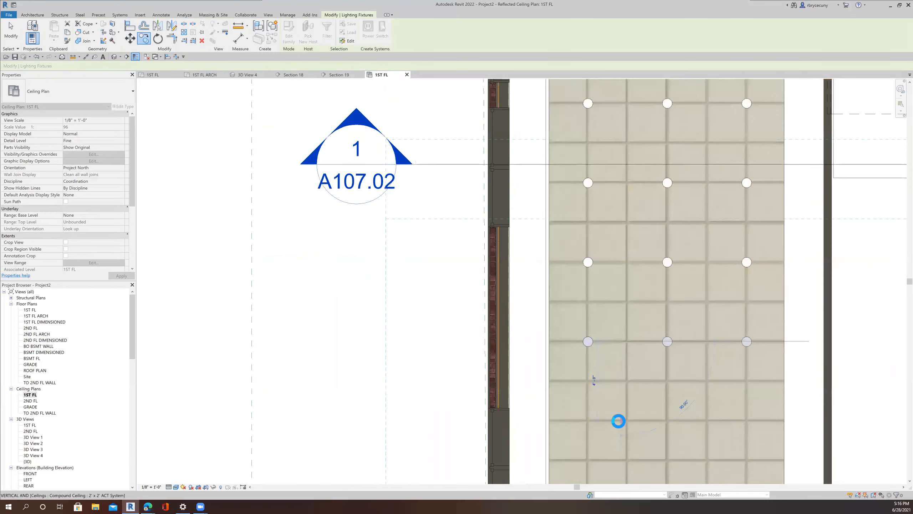
left_click(600, 352)
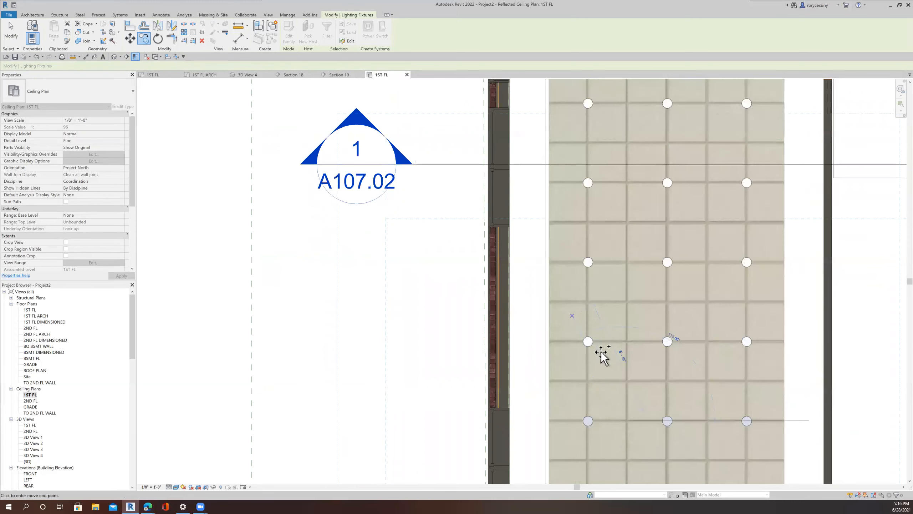
scroll(605, 390, "down", 2)
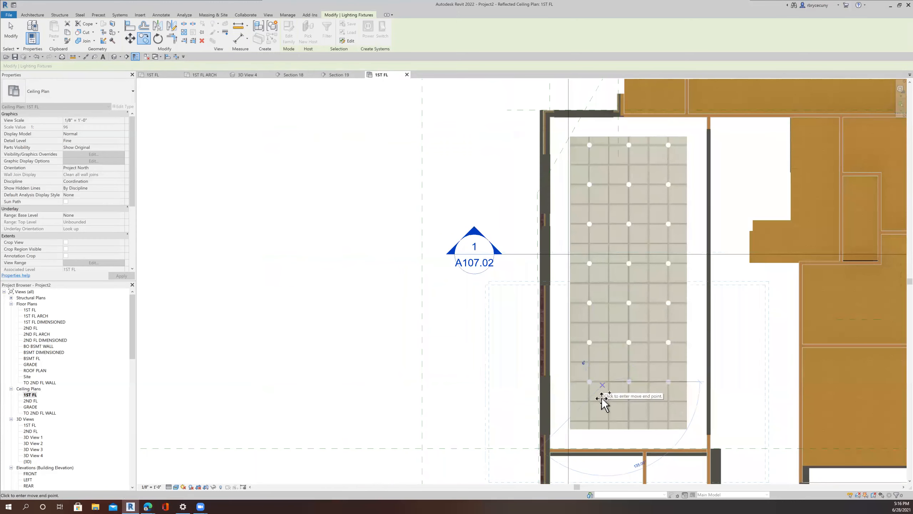
left_click(601, 421)
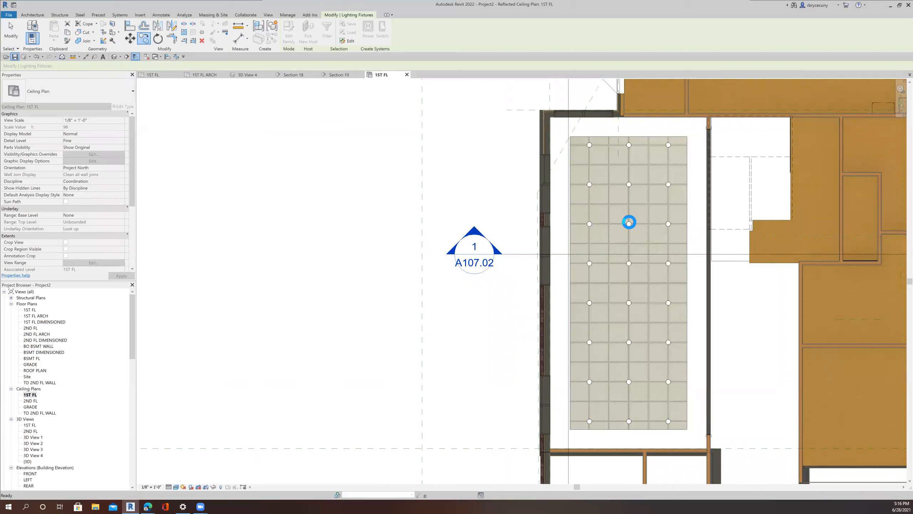
key("Escape")
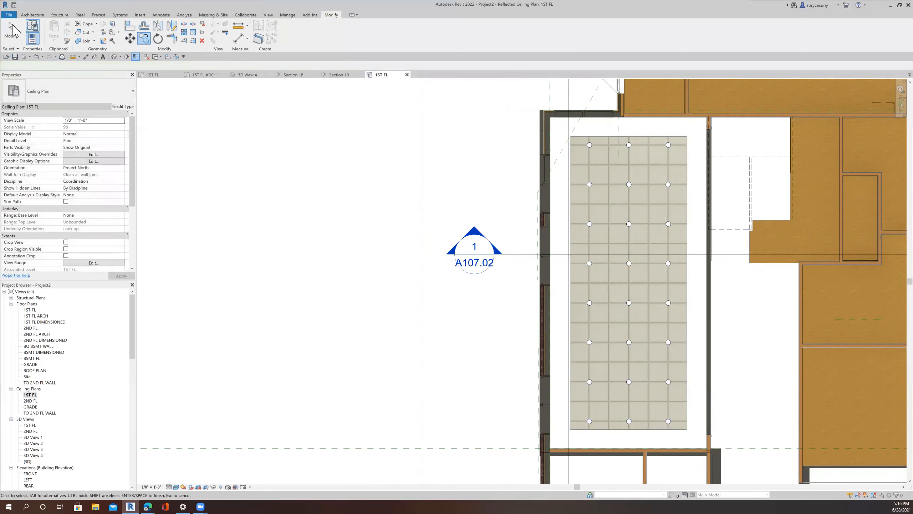
left_click(251, 76)
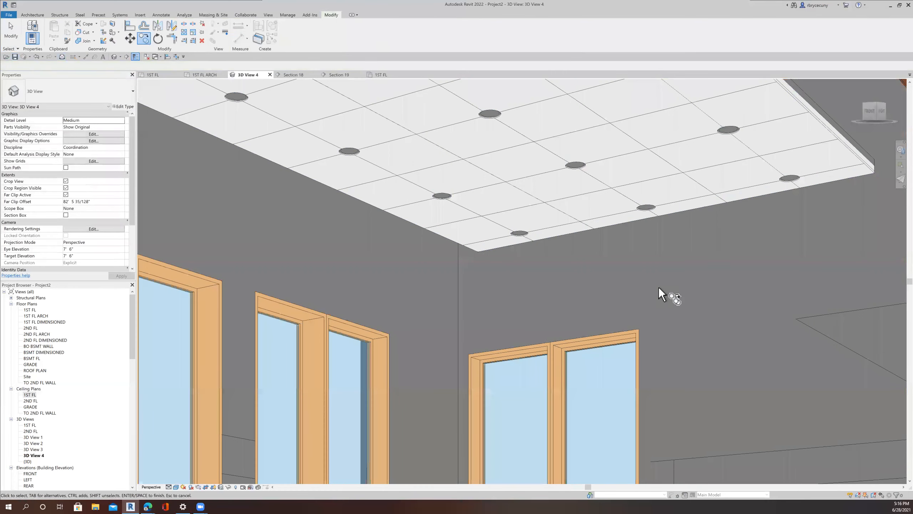
Step: Inspect the downlight grid on the first-floor acoustic ceiling in the 3D view and check the ceiling's type options
scroll(657, 287, "up", 4)
scroll(658, 288, "down", 4)
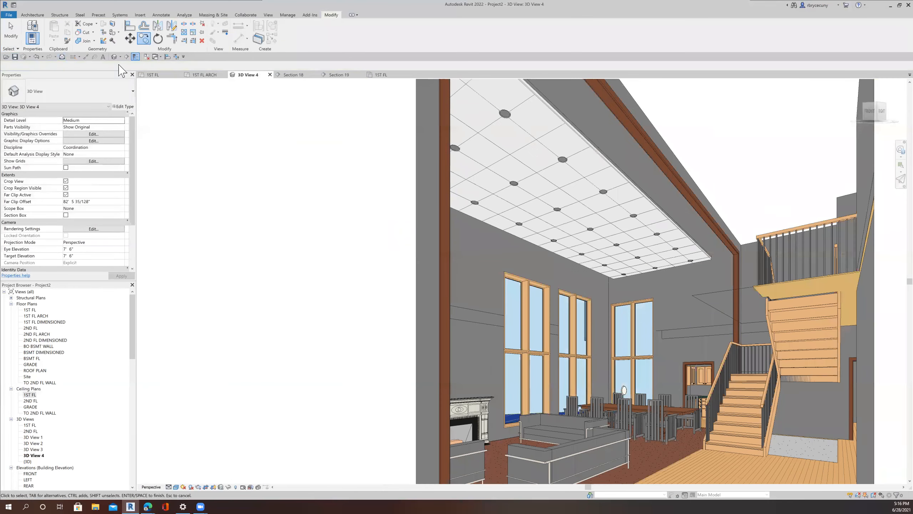
key("Escape")
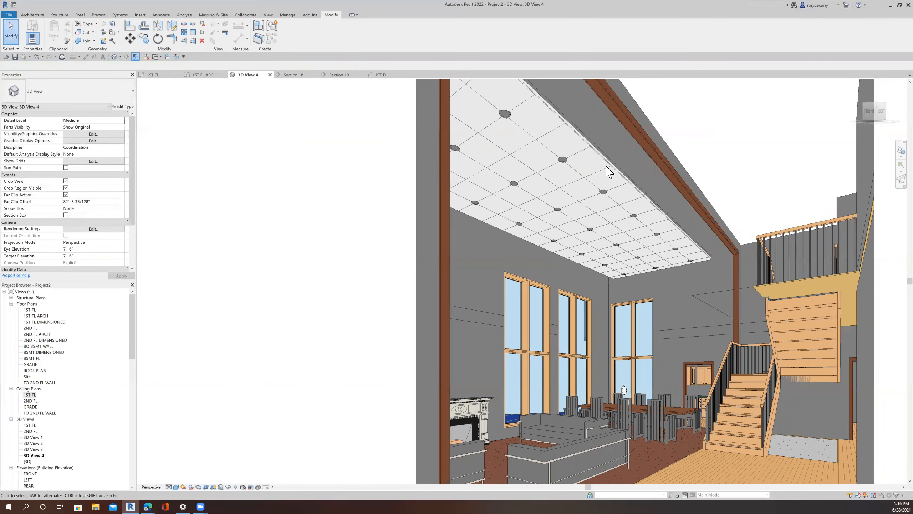
left_click(607, 168)
left_click(62, 92)
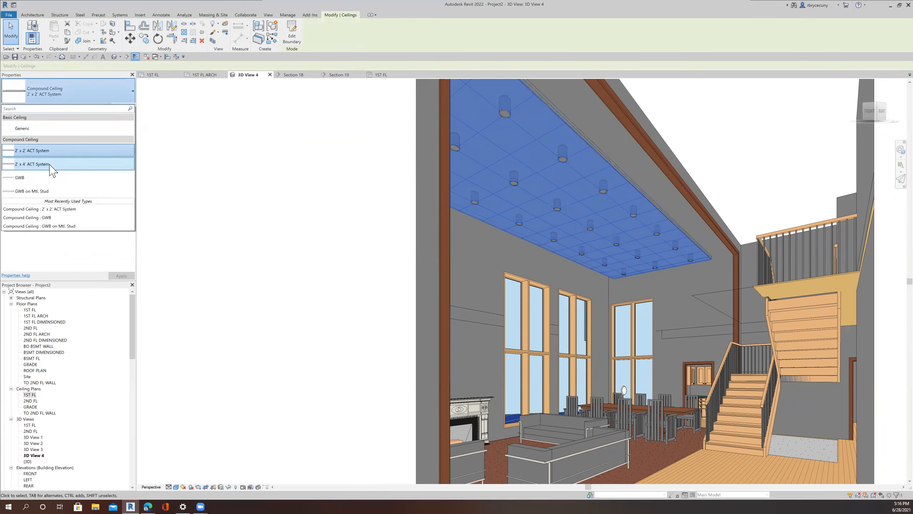
left_click(300, 137)
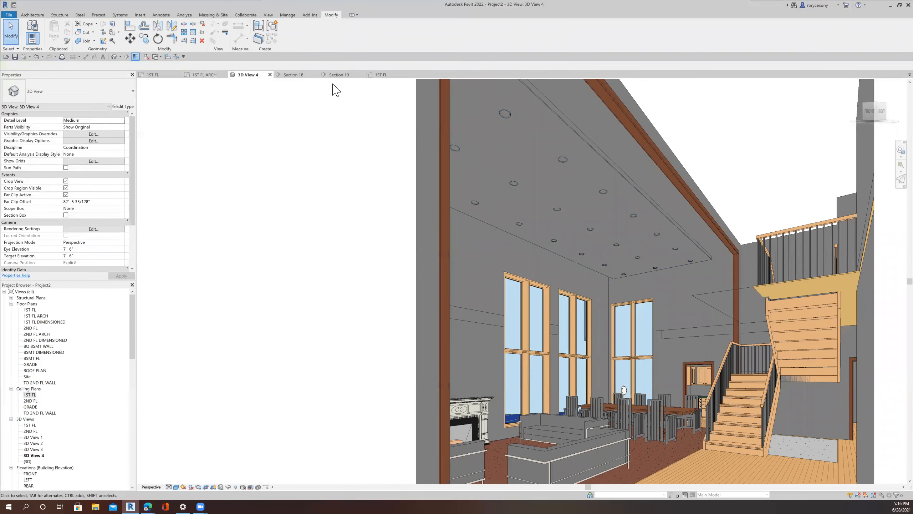
Step: Open the 1ST FL ceiling plan, start placing a component, and browse the loaded family types for a suitable light fixture
left_click(387, 76)
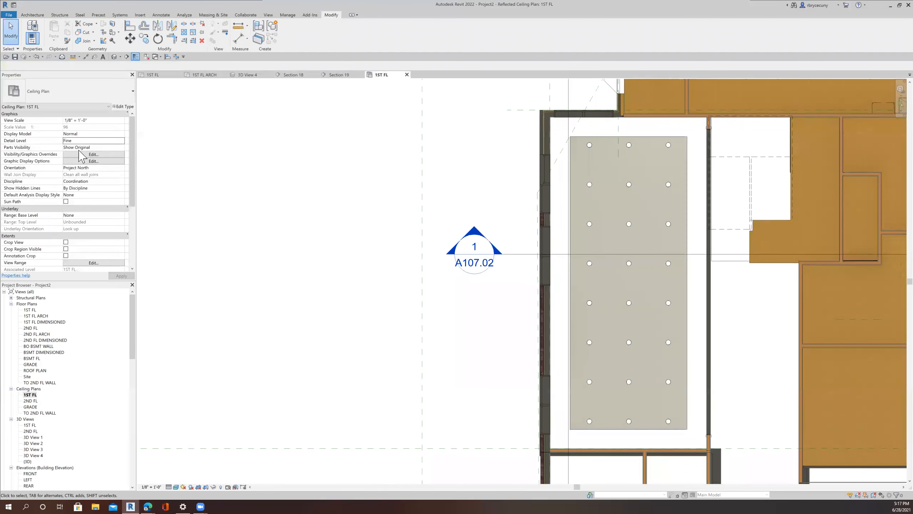
left_click(36, 16)
left_click(85, 30)
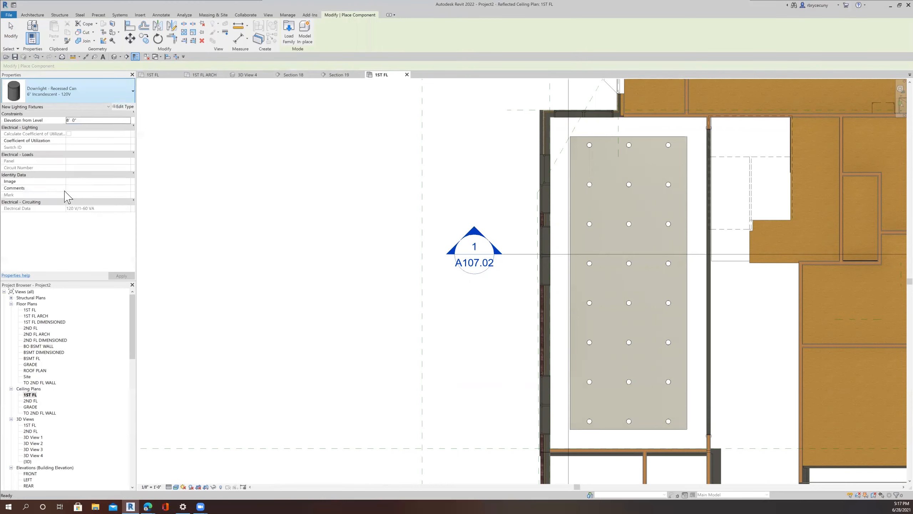
scroll(66, 196, "down", 2)
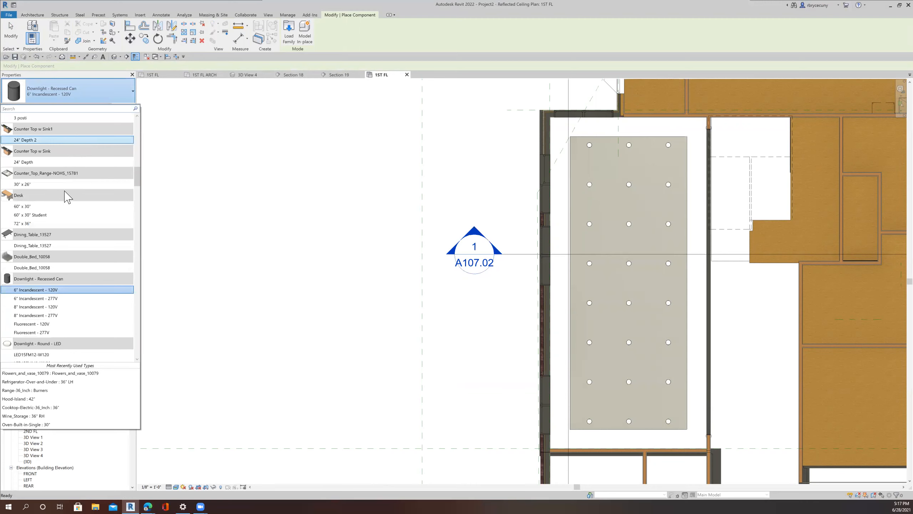
scroll(66, 197, "down", 3)
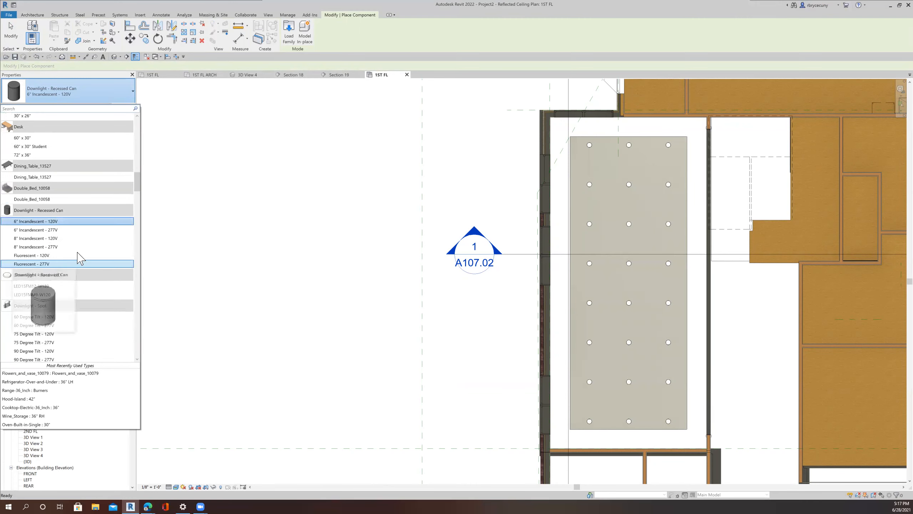
scroll(78, 248, "down", 10)
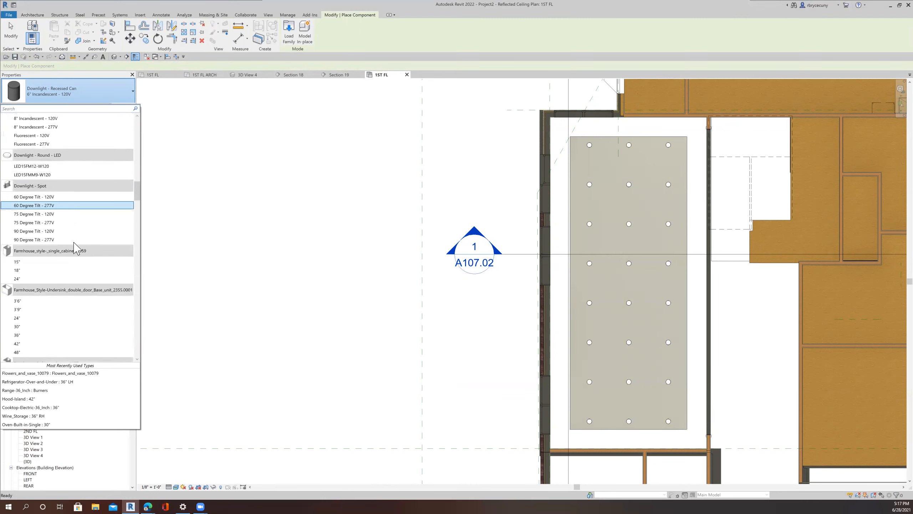
scroll(77, 247, "down", 11)
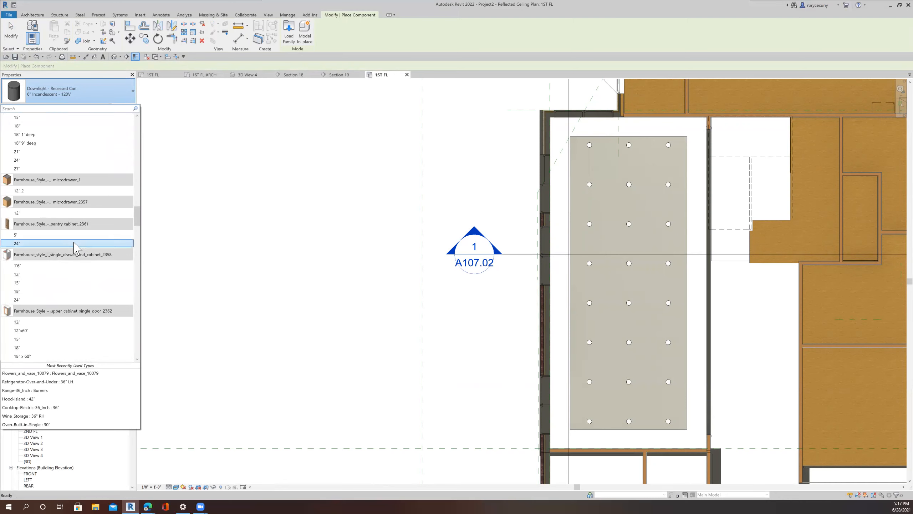
scroll(76, 247, "down", 2)
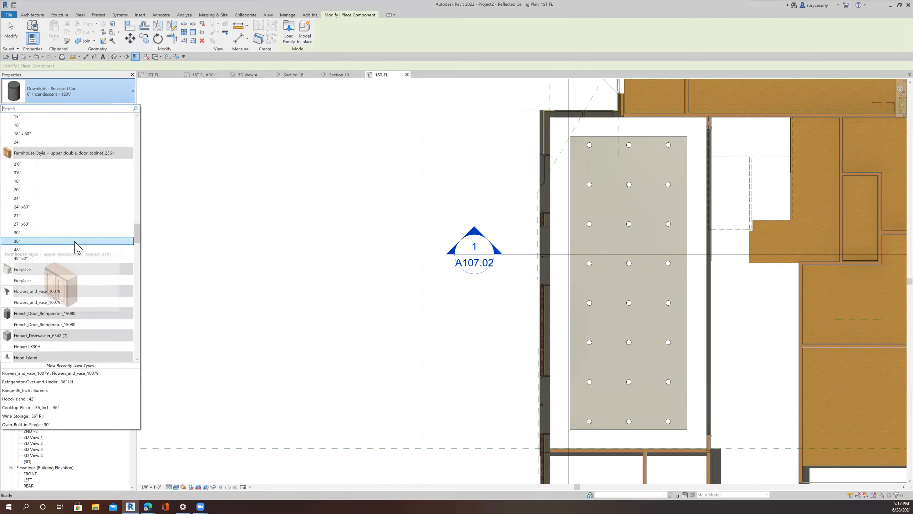
scroll(77, 248, "down", 6)
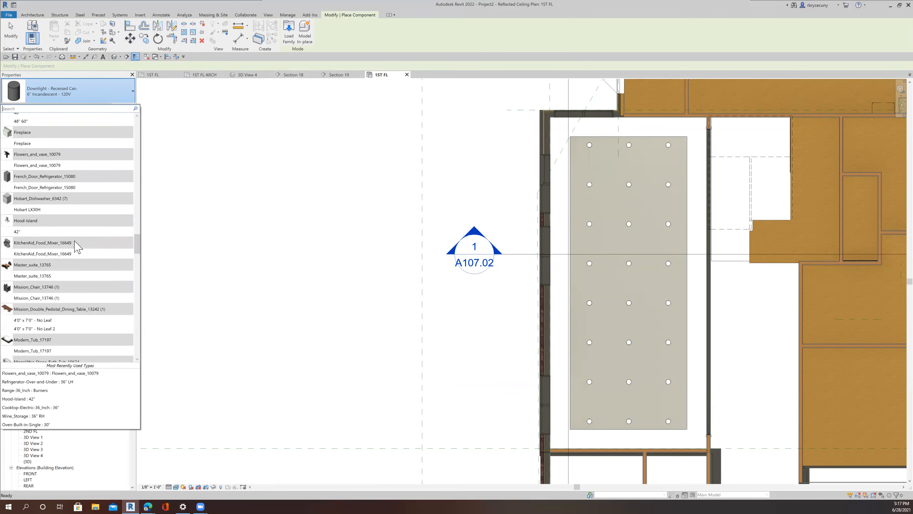
scroll(77, 246, "down", 4)
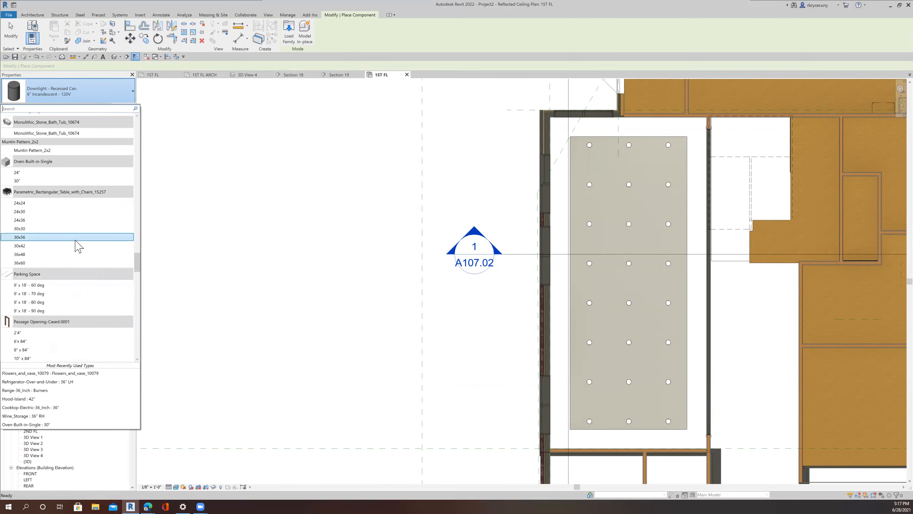
scroll(77, 246, "down", 2)
scroll(76, 247, "down", 10)
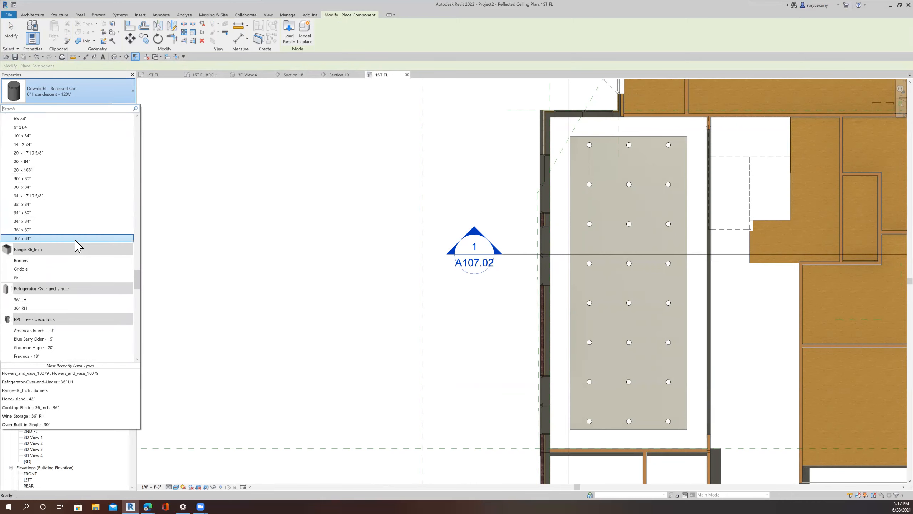
scroll(75, 241, "down", 4)
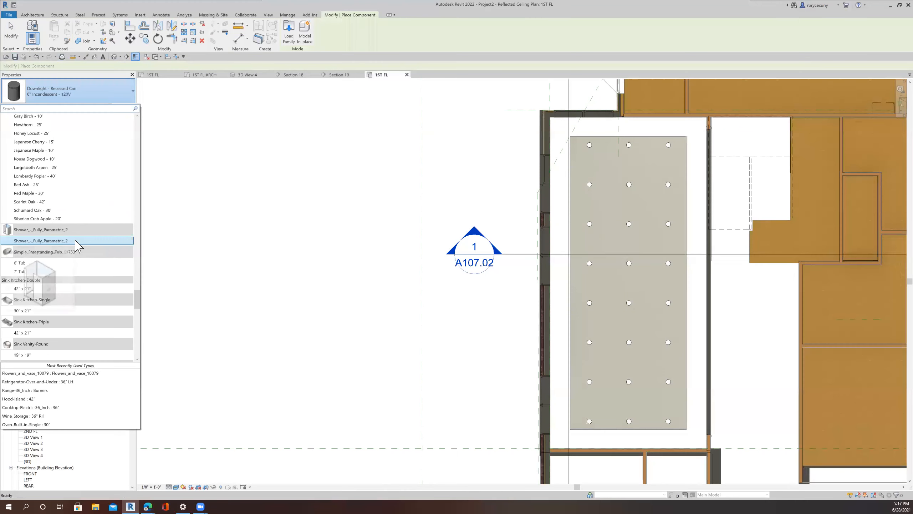
scroll(77, 247, "down", 8)
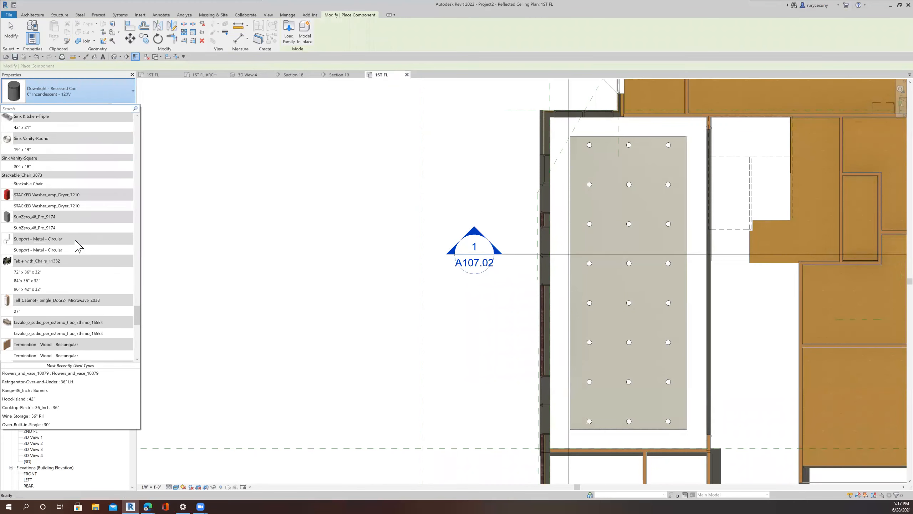
scroll(76, 247, "down", 4)
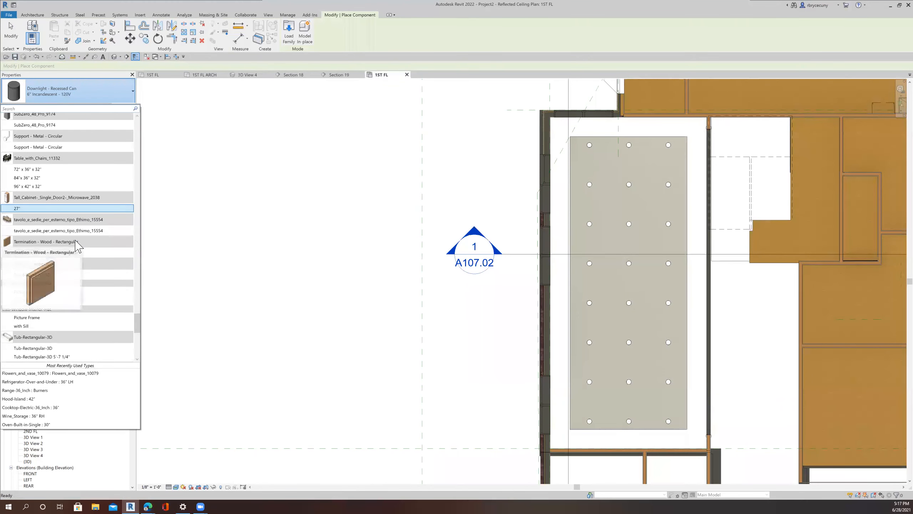
scroll(77, 247, "down", 10)
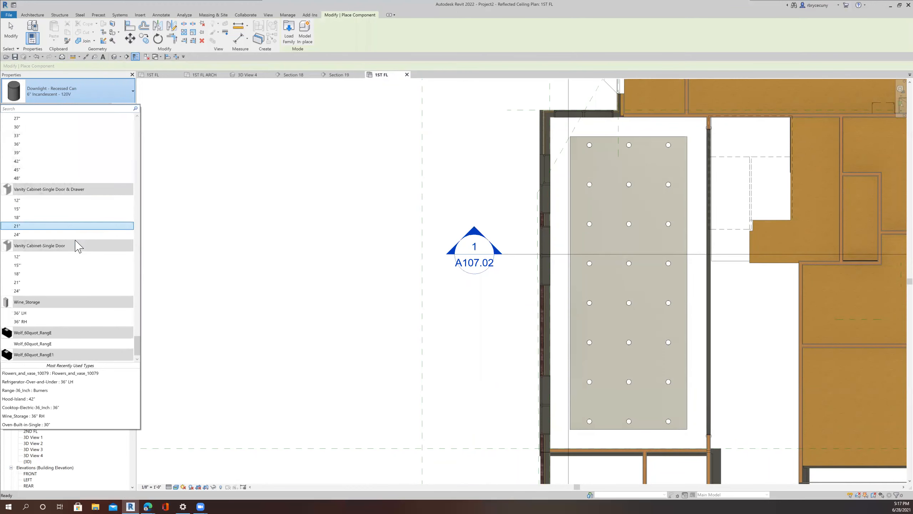
scroll(77, 247, "down", 1)
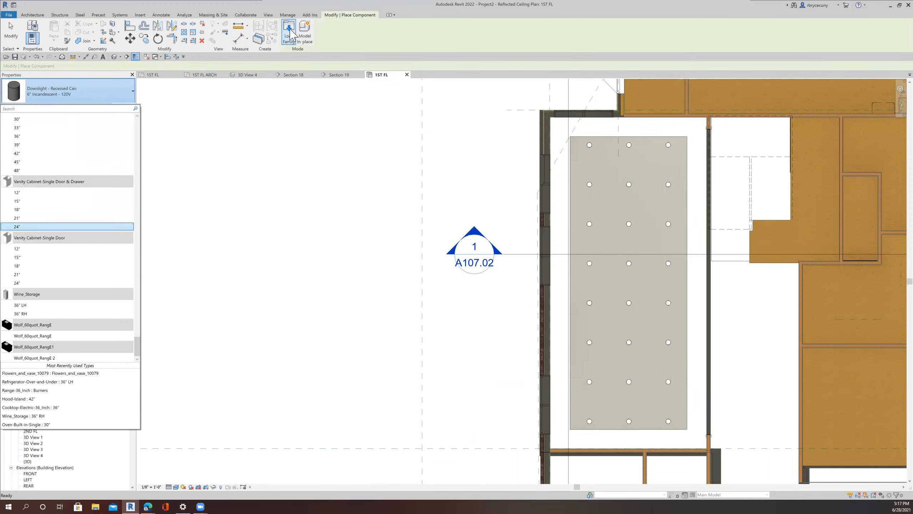
Step: Load the Uplight - Strip lighting family from the library after previewing the linear LED and troffer fixtures
left_click(289, 31)
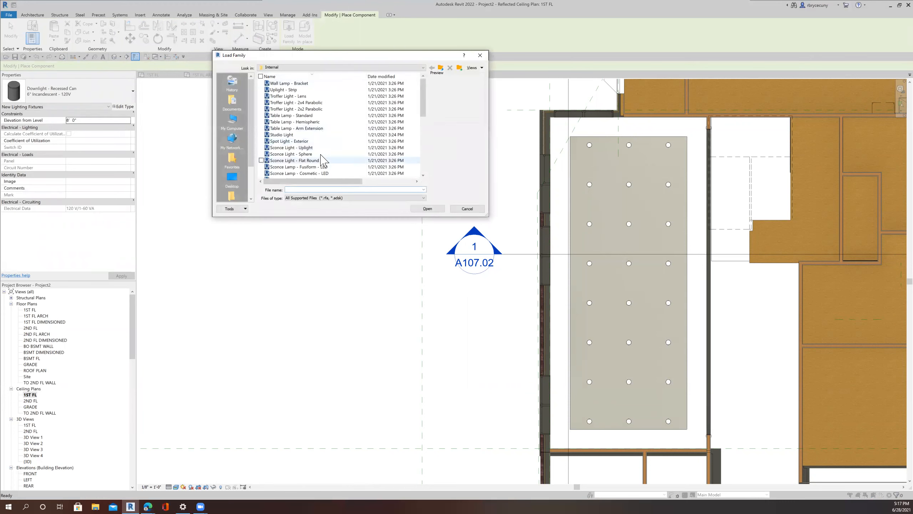
scroll(322, 151, "down", 5)
scroll(322, 155, "down", 3)
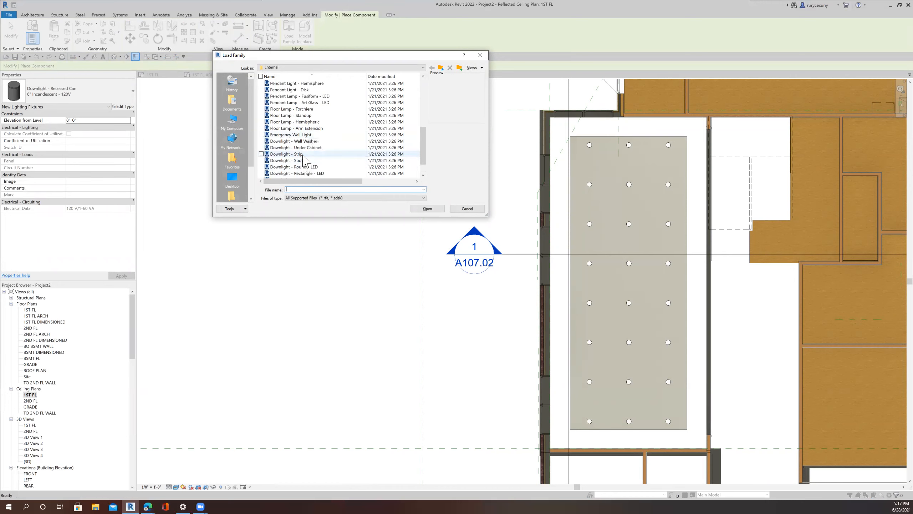
scroll(304, 158, "up", 2)
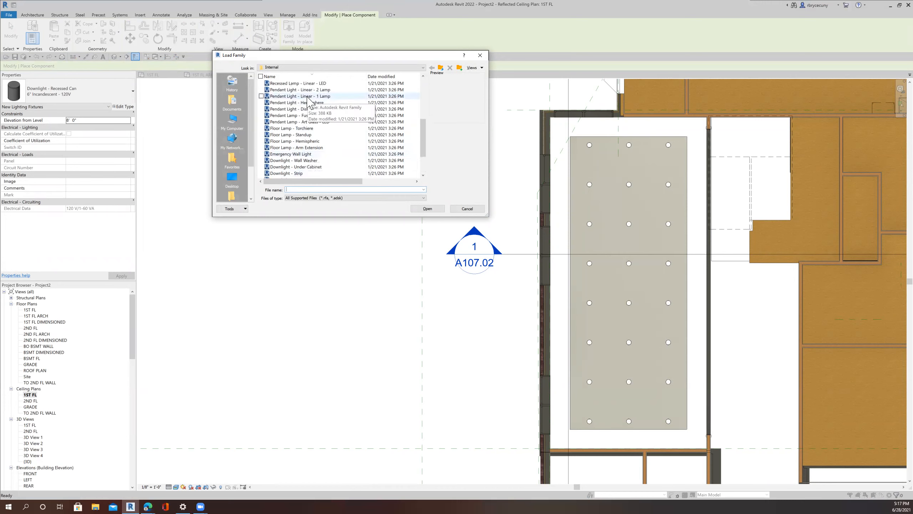
scroll(305, 102, "up", 1)
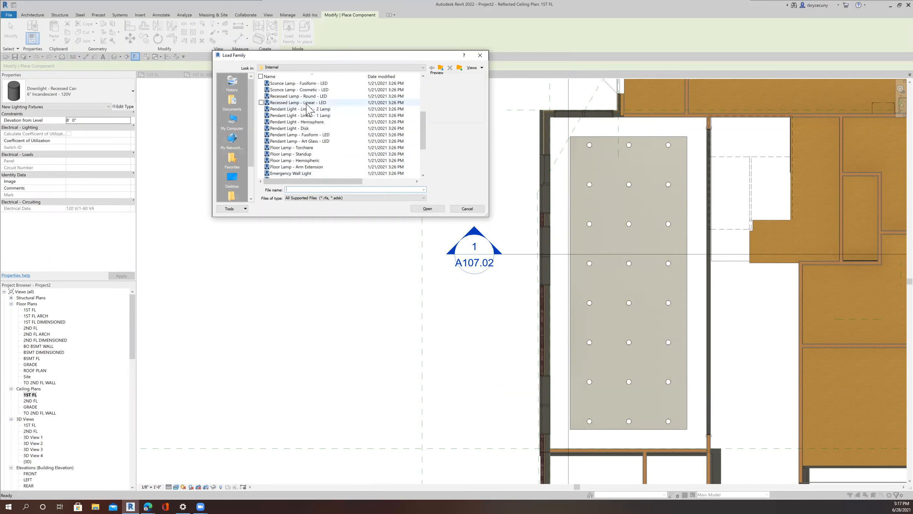
left_click(307, 103)
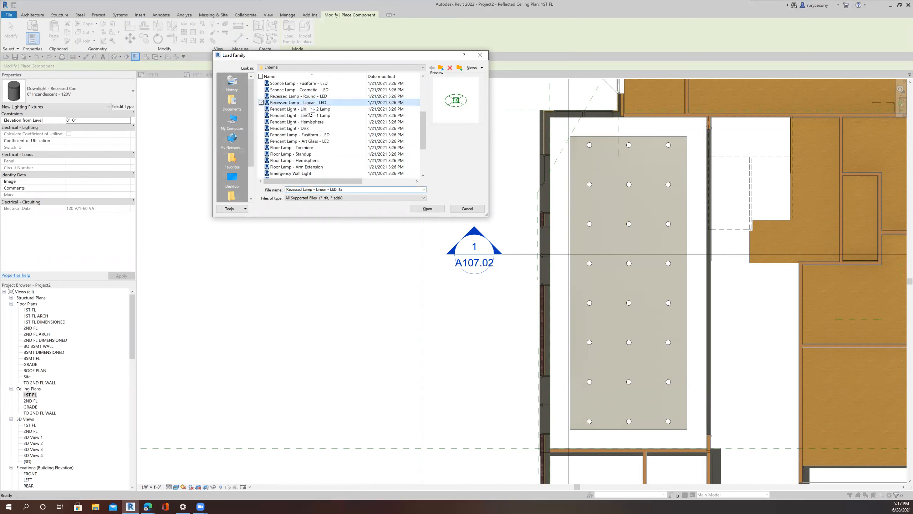
scroll(307, 110, "up", 2)
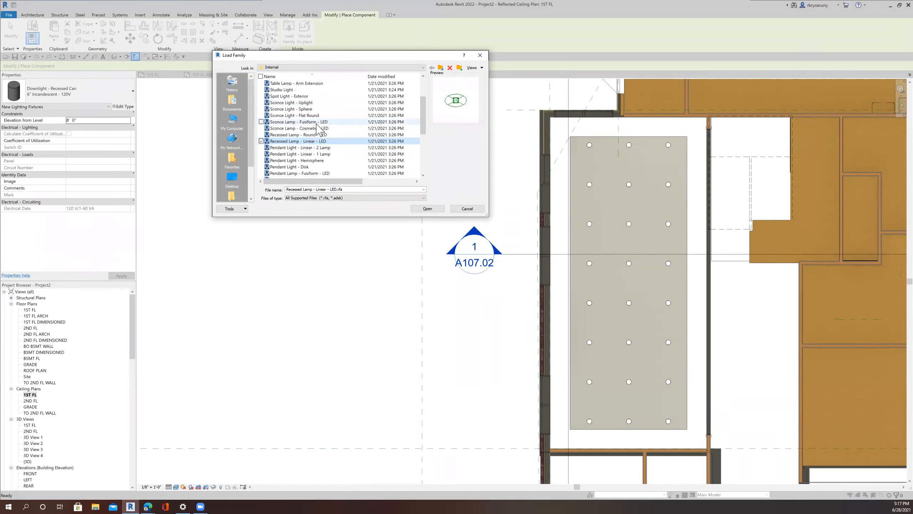
scroll(316, 124, "up", 2)
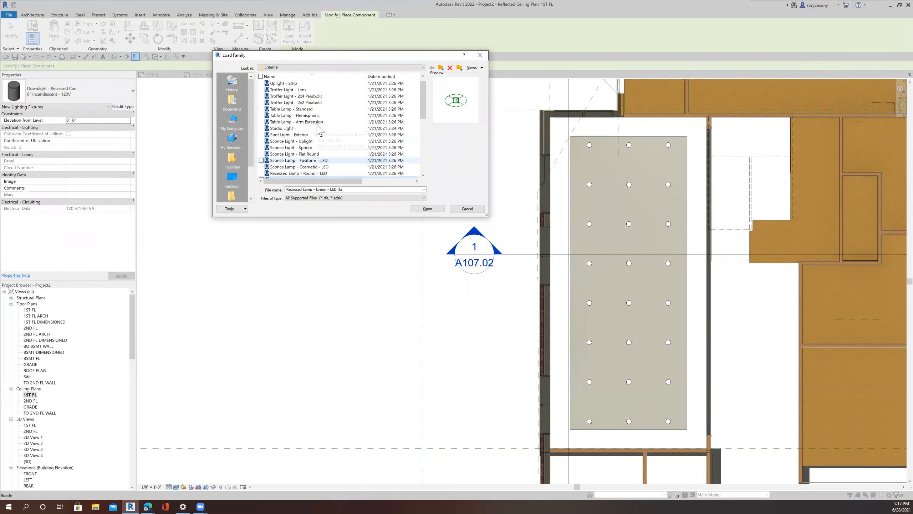
left_click(308, 91)
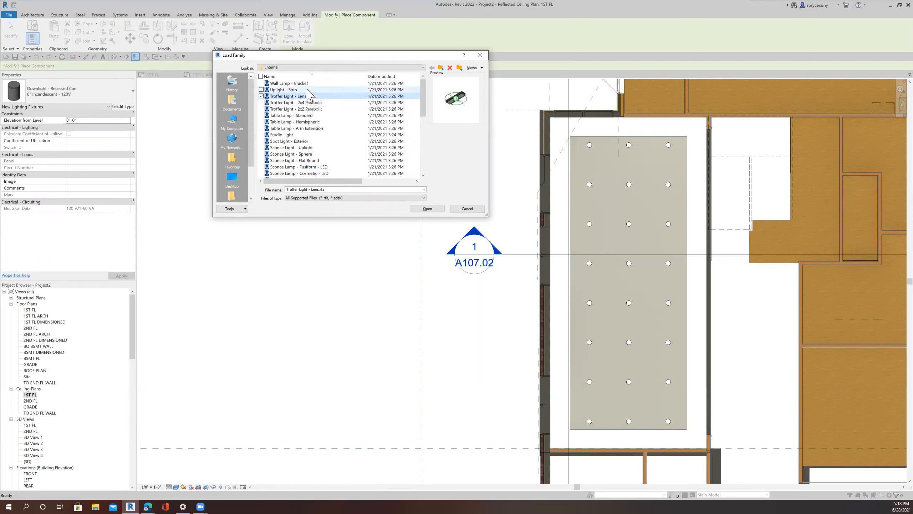
scroll(304, 92, "up", 1)
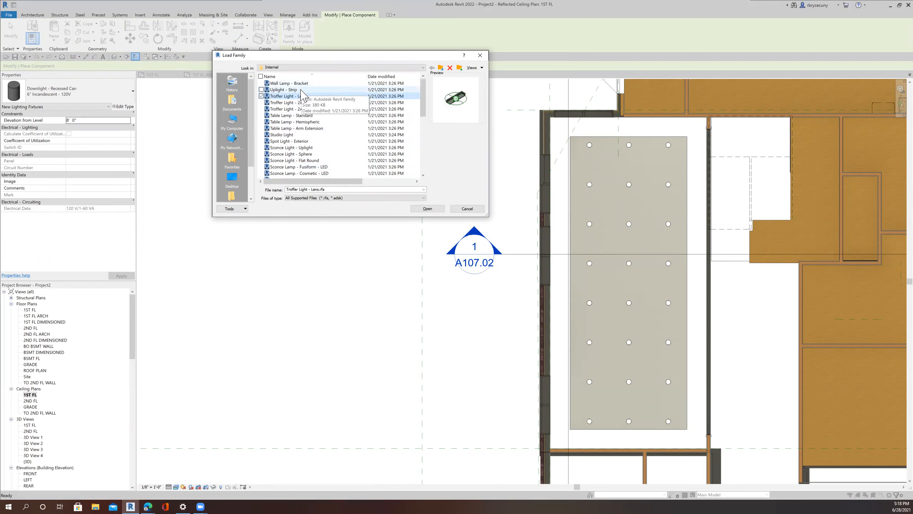
left_click(301, 90)
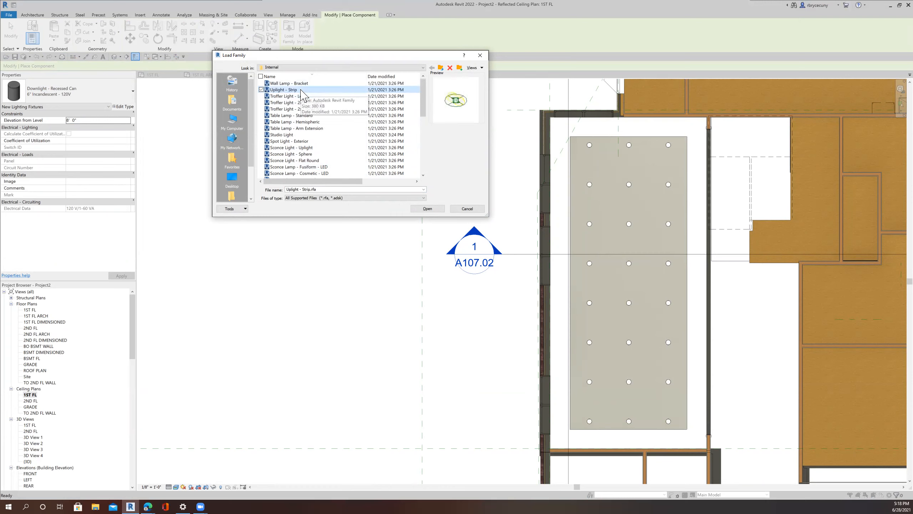
left_click(428, 209)
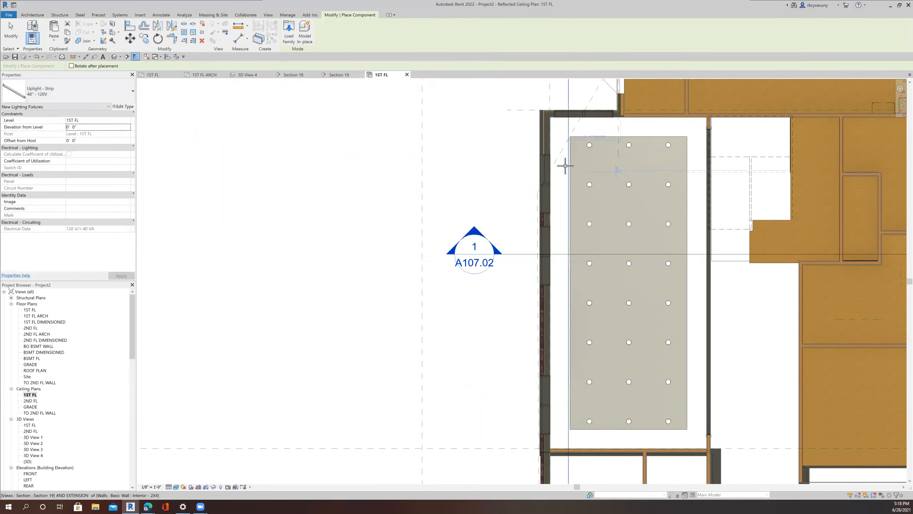
Step: Place an Uplight - Strip 48" - 120V fixture near the acoustic ceiling's upper-left corner in the 1ST FL ceiling plan
scroll(572, 144, "up", 5)
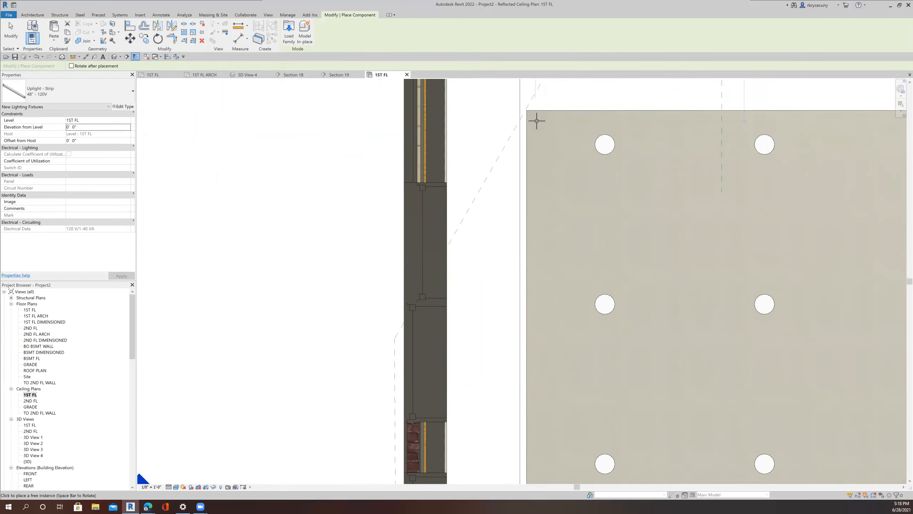
left_click(543, 171)
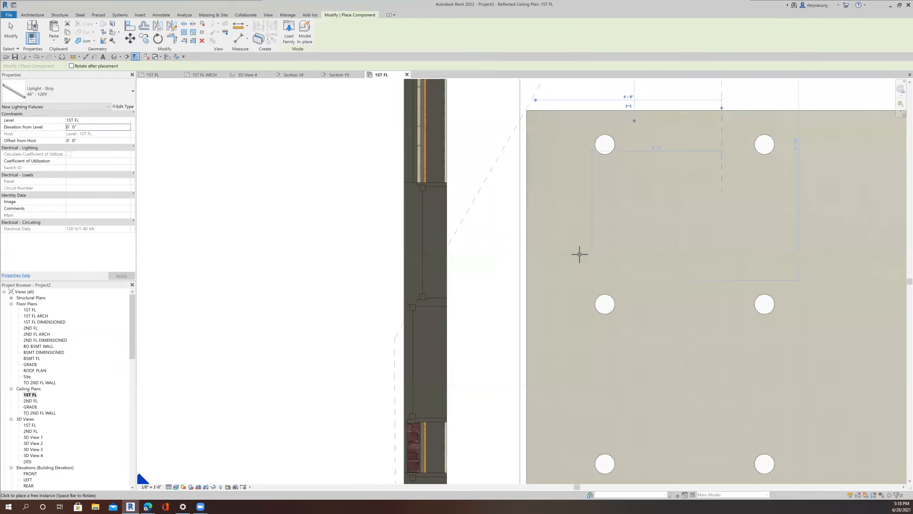
scroll(578, 256, "down", 4)
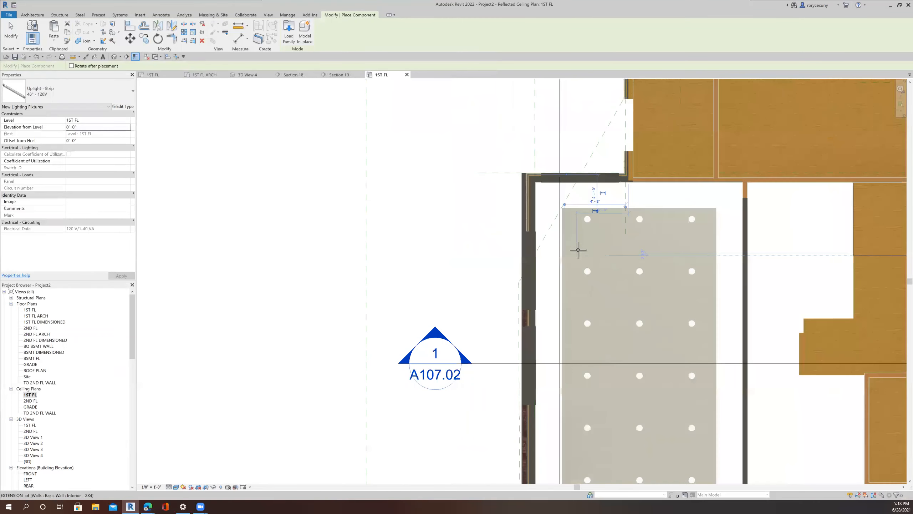
scroll(576, 224, "down", 3)
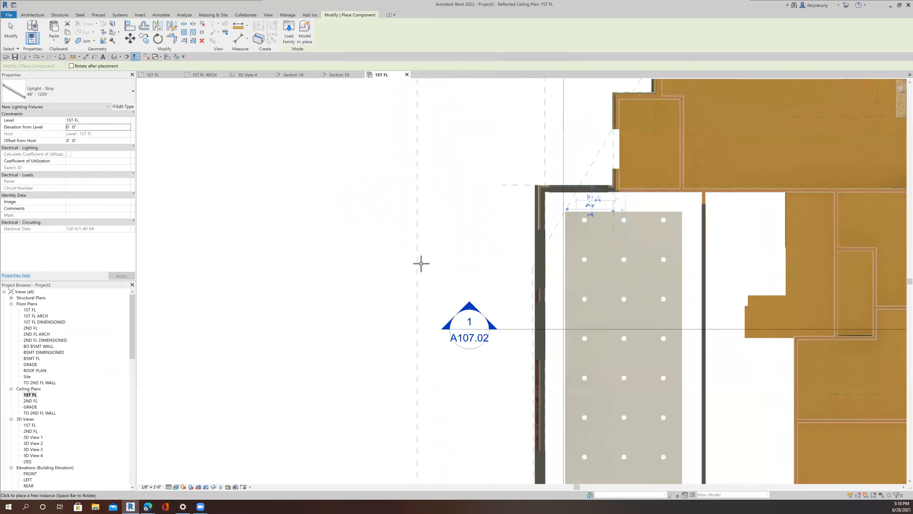
left_click(10, 31)
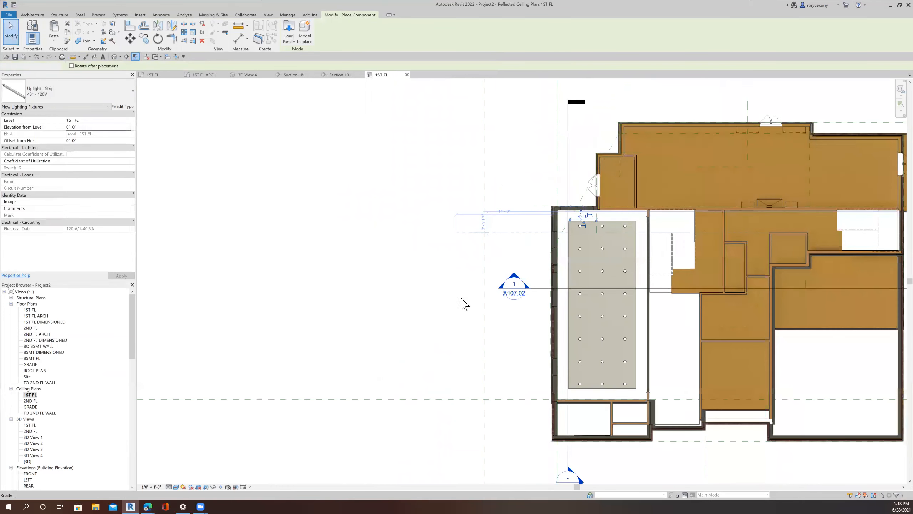
Step: Open Section 18 from its marker in the ceiling plan and examine the double-height room in section
right_click(540, 294)
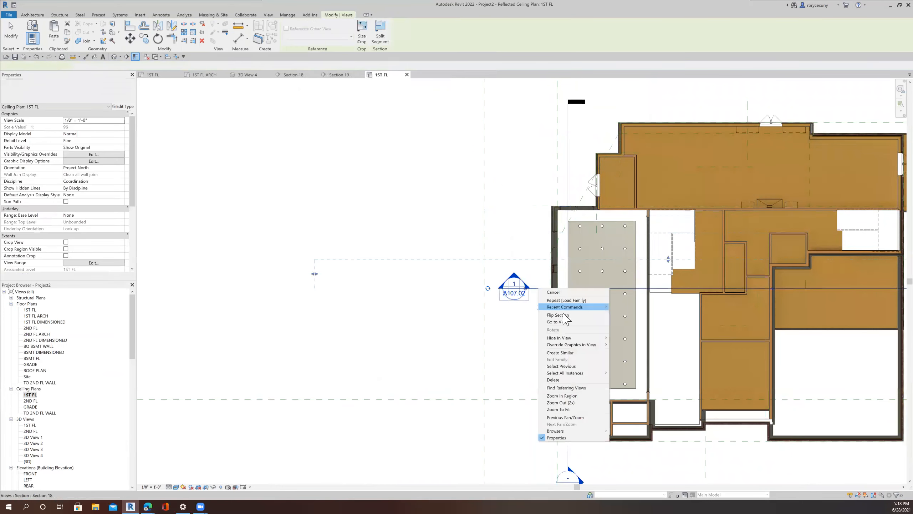
left_click(562, 322)
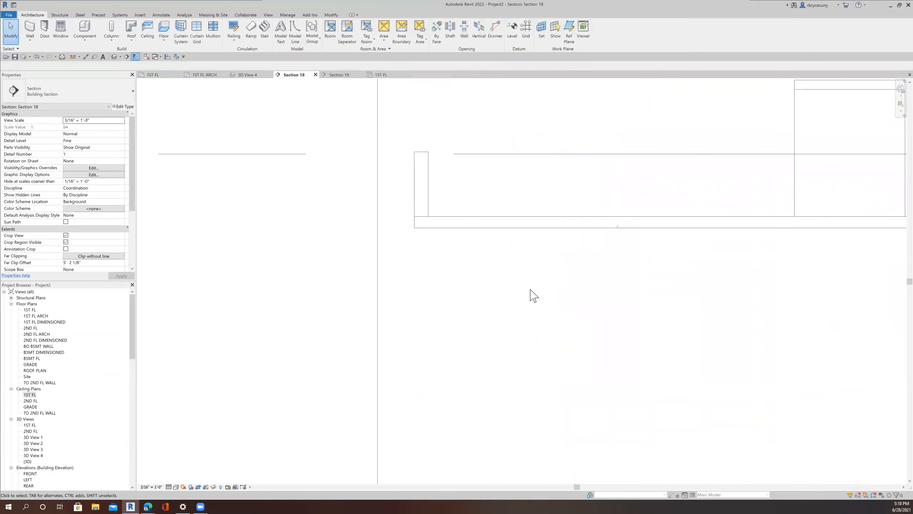
scroll(532, 300, "down", 5)
middle_click_drag(579, 412, 583, 273)
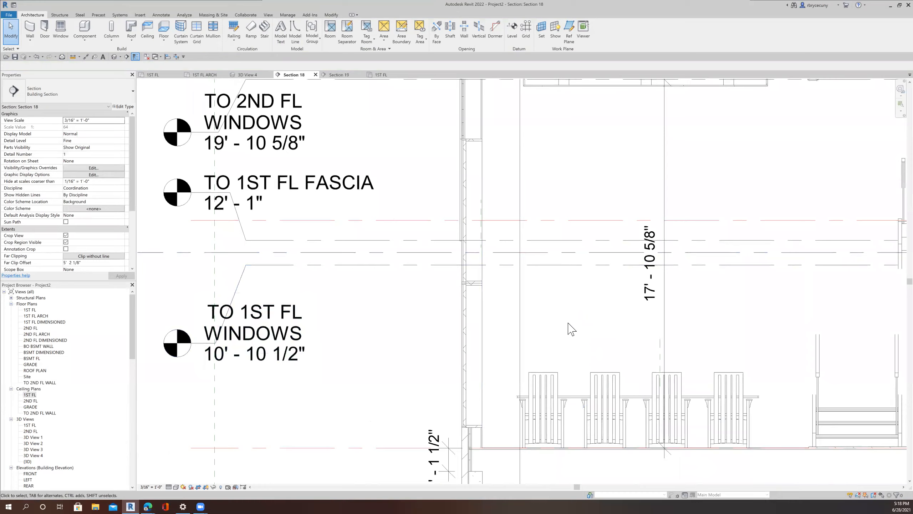
middle_click_drag(570, 327, 578, 229)
scroll(584, 363, "down", 6)
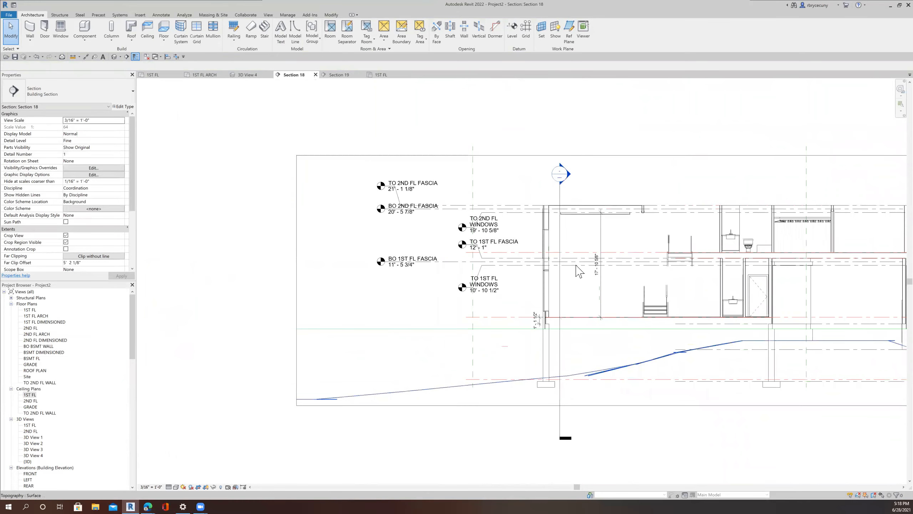
scroll(557, 179, "up", 8)
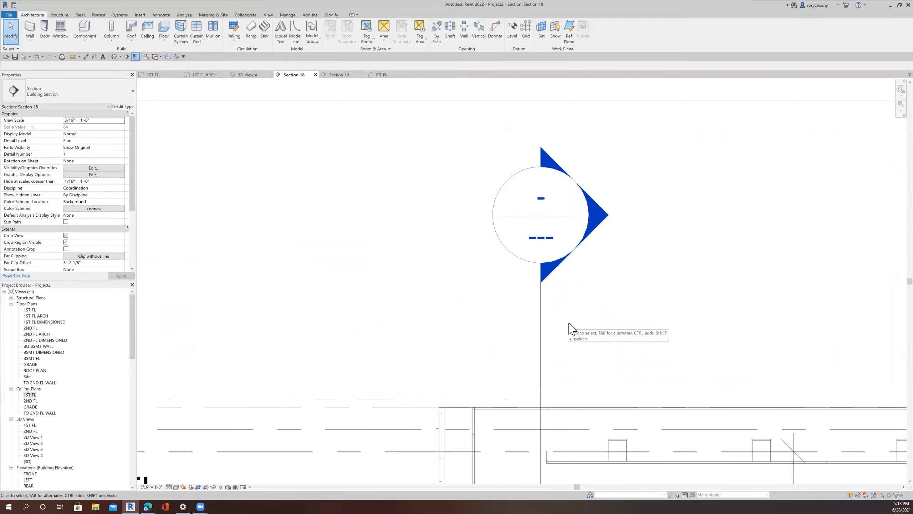
scroll(579, 320, "down", 4)
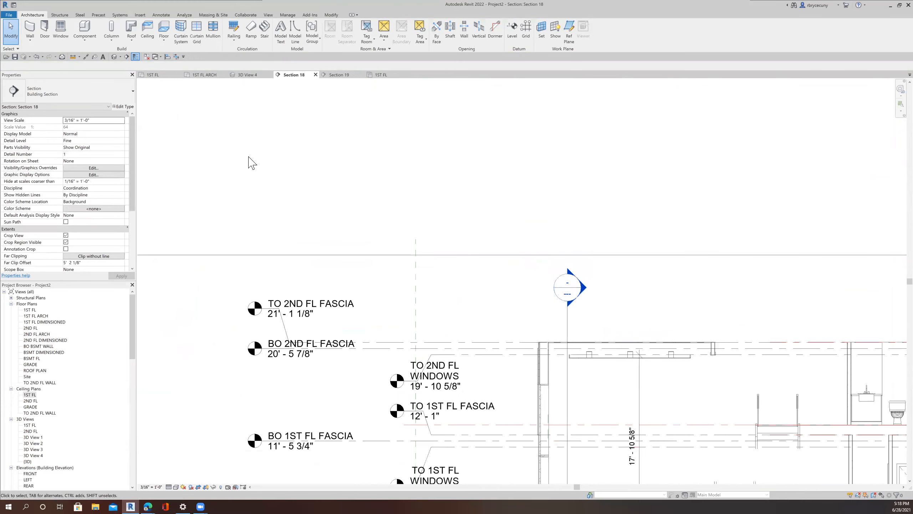
Step: In the 1ST FL floor plan, extend the section's far clip depth across the great room
left_click(152, 75)
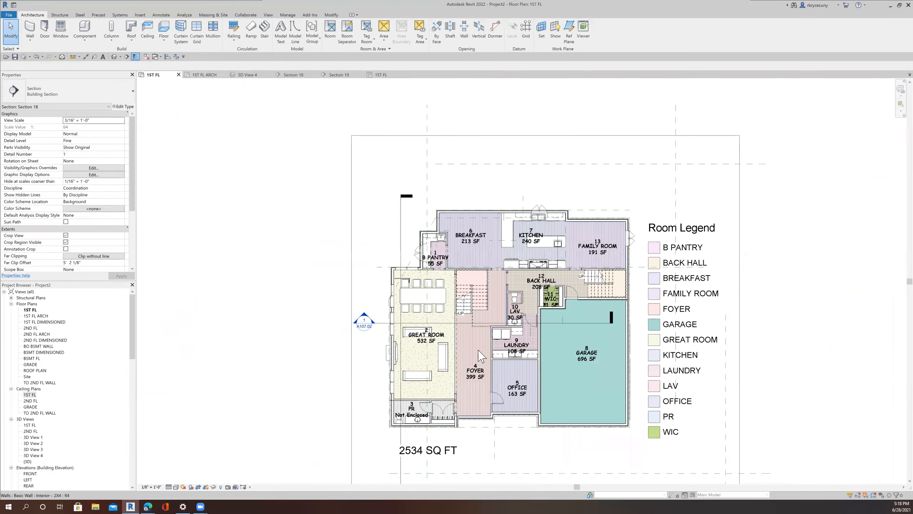
left_click(383, 323)
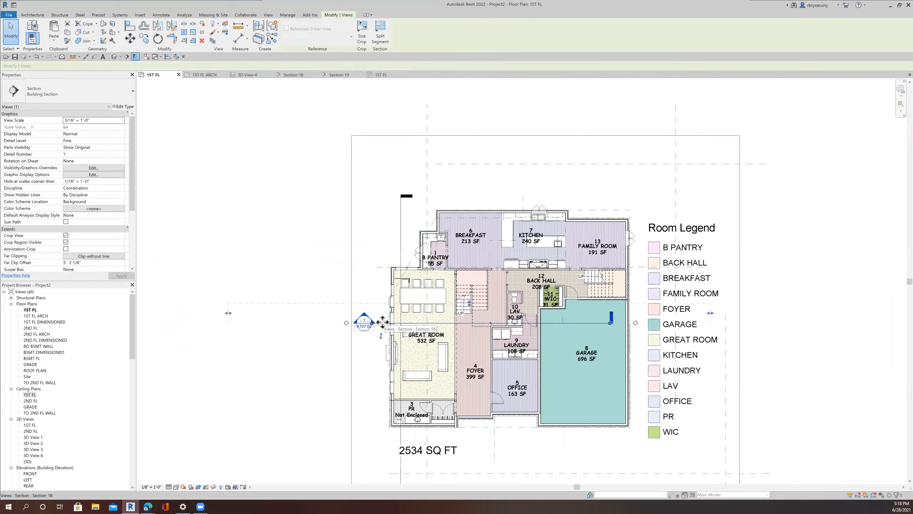
left_click_drag(474, 275, 474, 276)
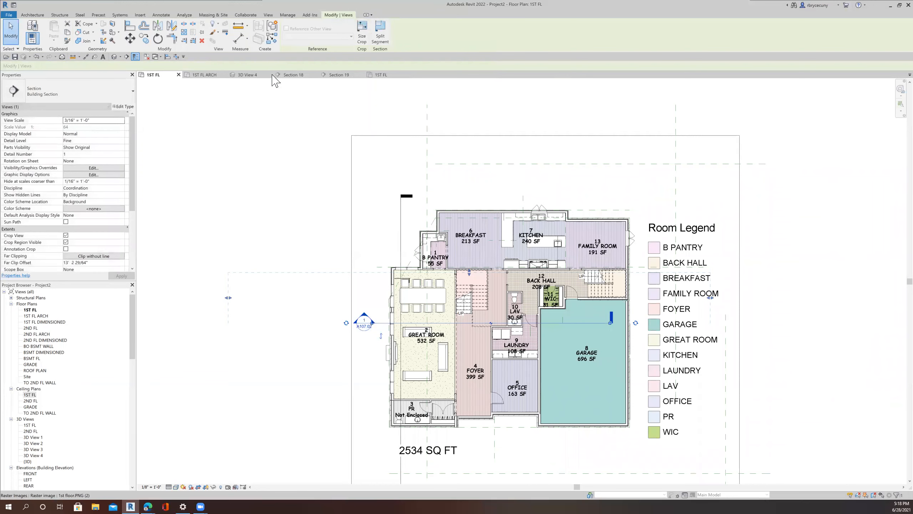
Step: Go to Section 18 and delete the round downlight hanging below the first-floor ceiling
right_click(383, 322)
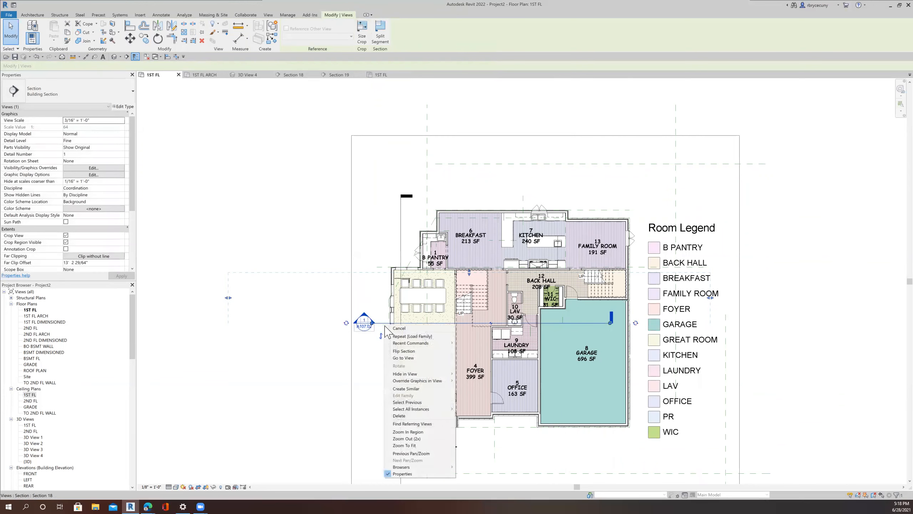
left_click(400, 357)
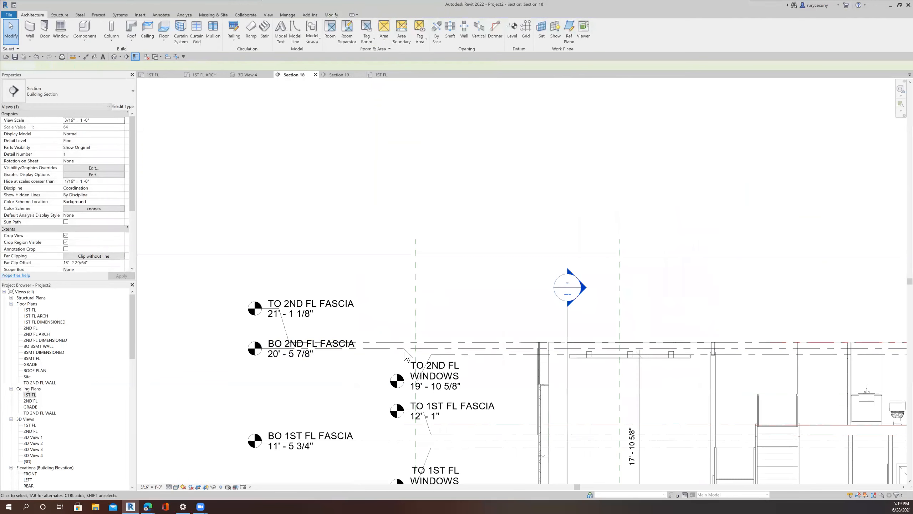
scroll(589, 371, "up", 5)
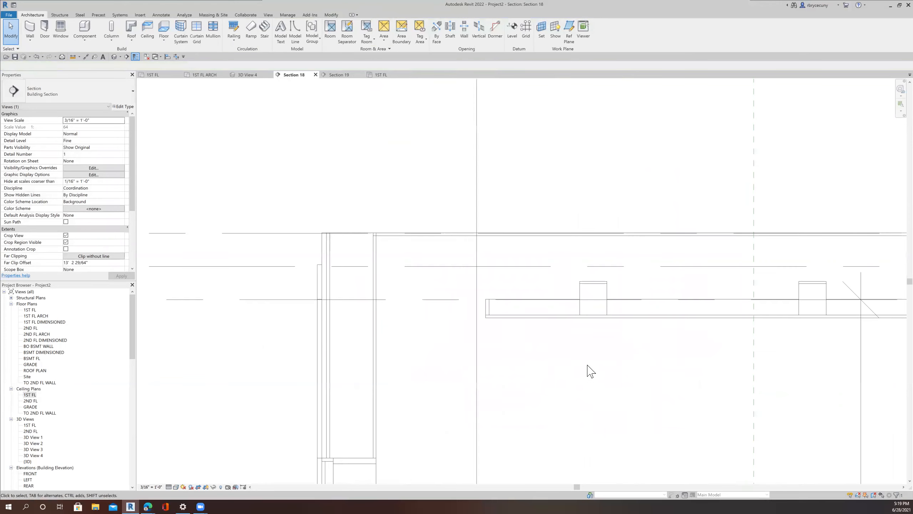
scroll(524, 306, "down", 6)
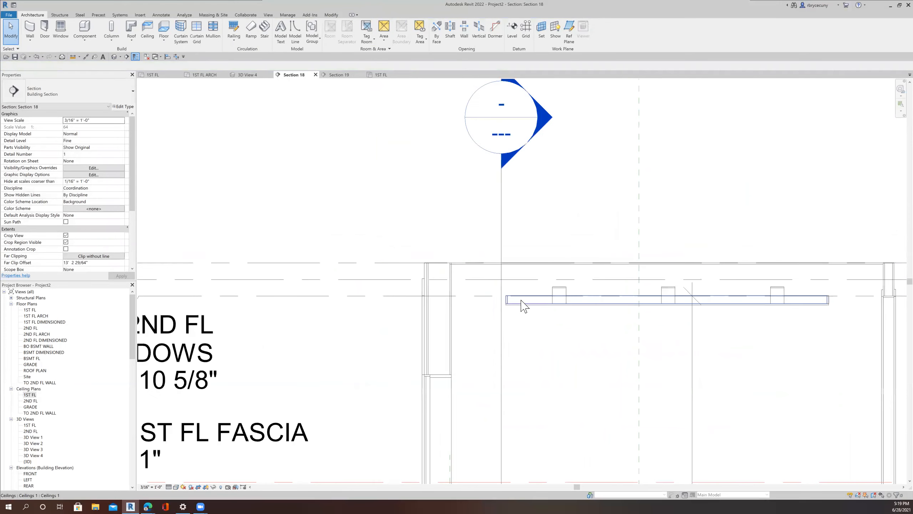
scroll(539, 365, "up", 4)
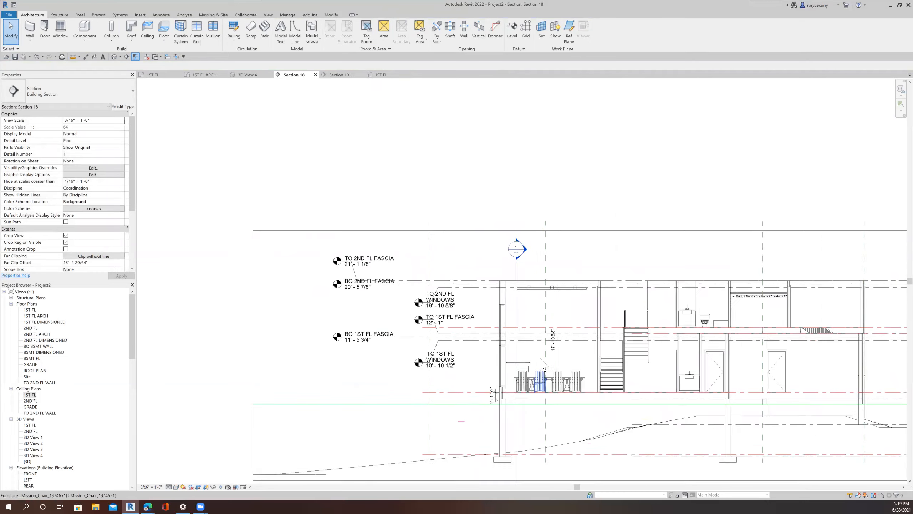
scroll(537, 364, "up", 3)
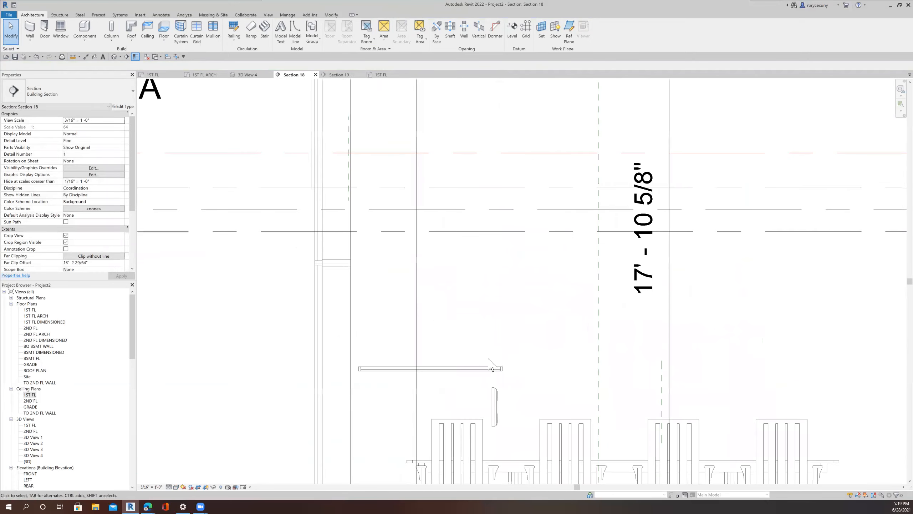
left_click(495, 418)
left_click(500, 400)
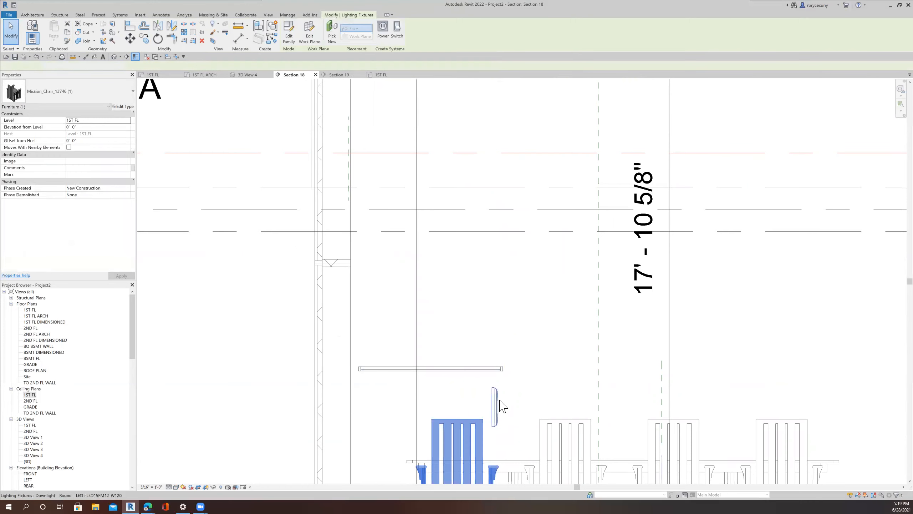
key("Delete")
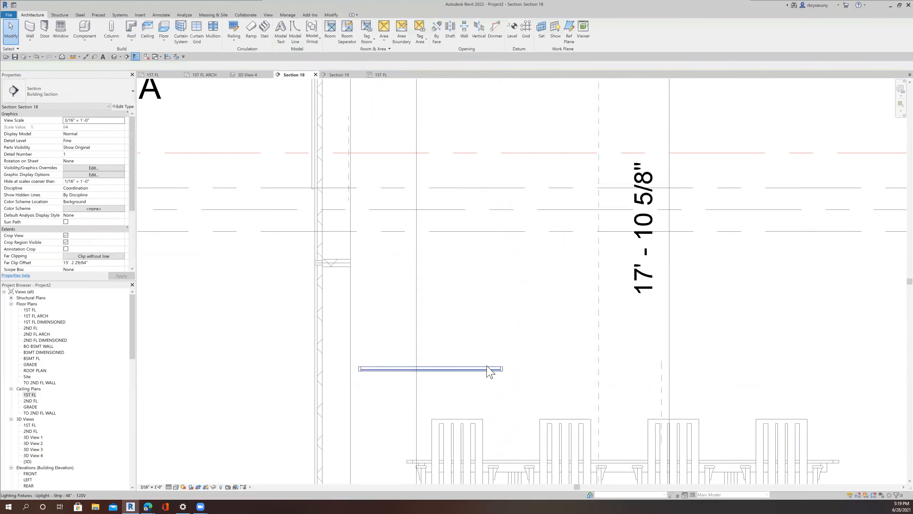
Step: Move the strip uplight up onto the first-floor ceiling in the section view
left_click_drag(504, 150, 505, 94)
scroll(486, 145, "down", 2)
middle_click_drag(486, 145, 499, 371)
mouse_move(484, 328)
left_mouse_down()
mouse_move(503, 225)
mouse_move(514, 218)
left_mouse_up()
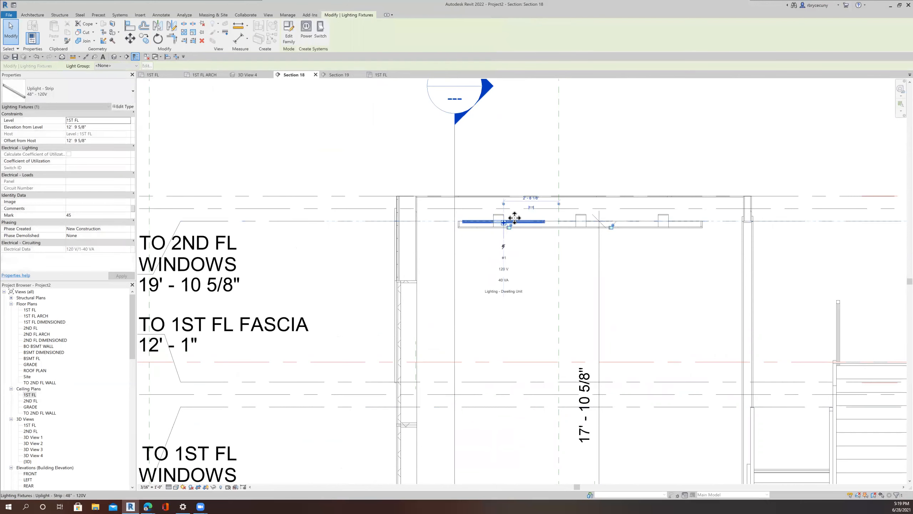
scroll(515, 218, "up", 3)
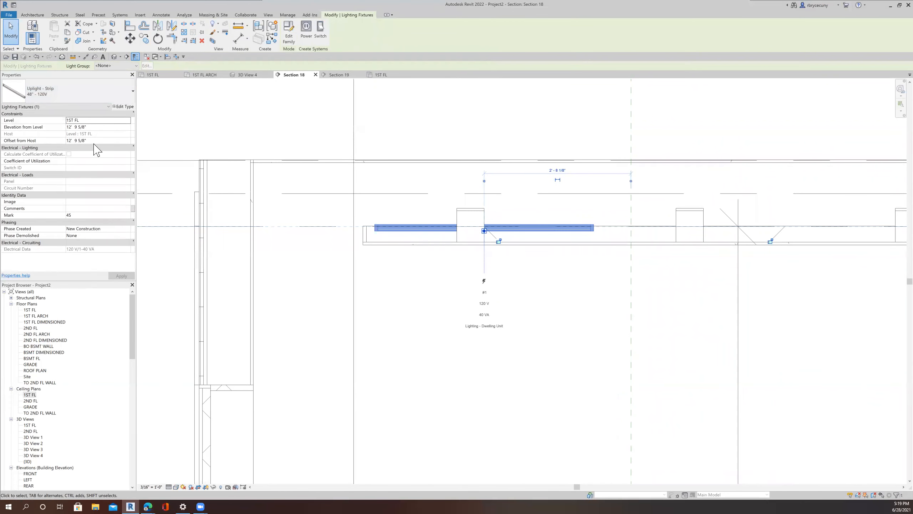
Step: Select the strip uplight and review its type properties without changing them
left_click(16, 31)
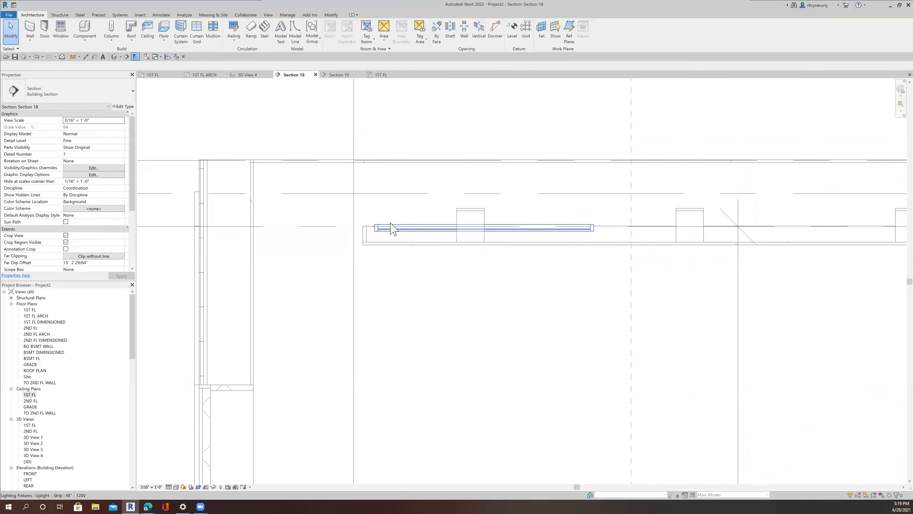
left_click(392, 229)
left_click(124, 107)
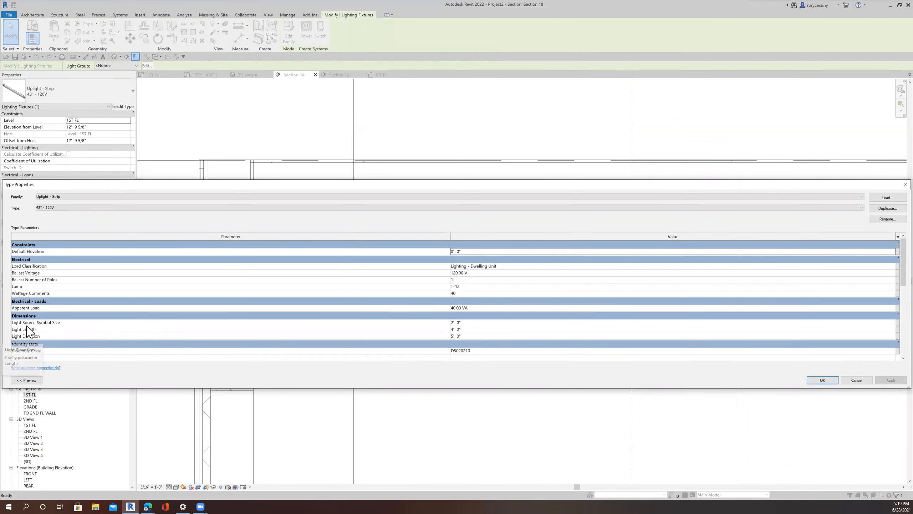
left_click(857, 380)
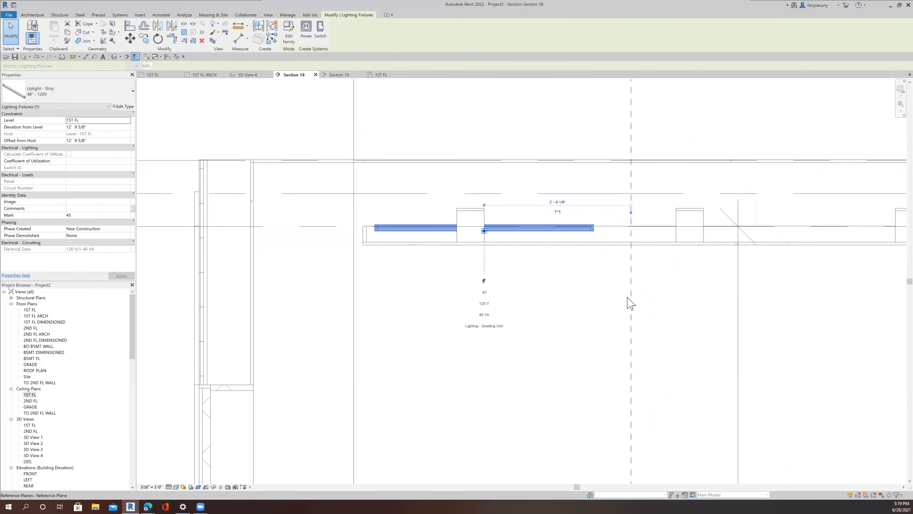
Step: Measure the length of the first-floor ceiling along its underside in the section
scroll(630, 303, "down", 5)
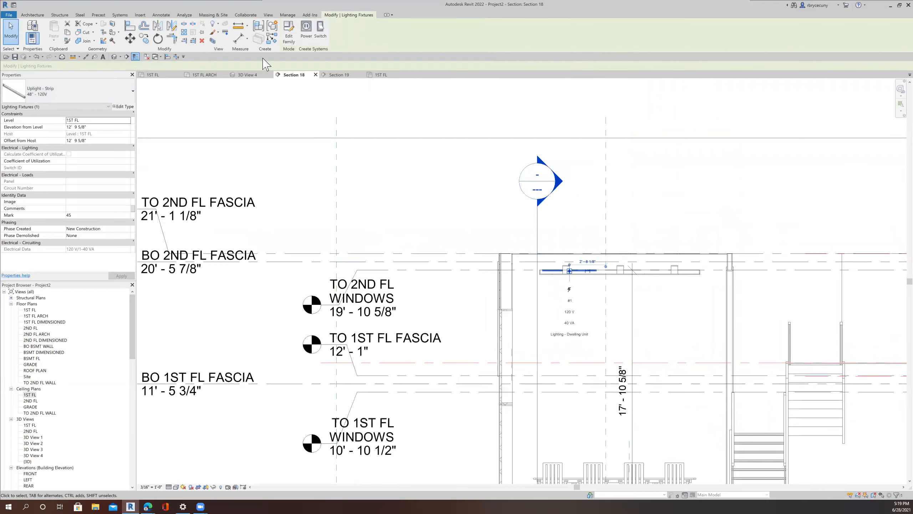
left_click(468, 175)
scroll(555, 250, "up", 2)
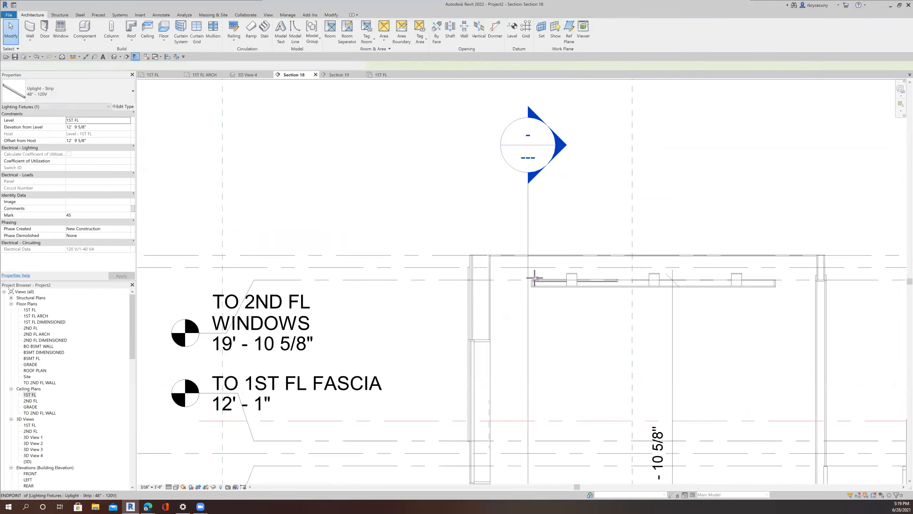
left_click(535, 277)
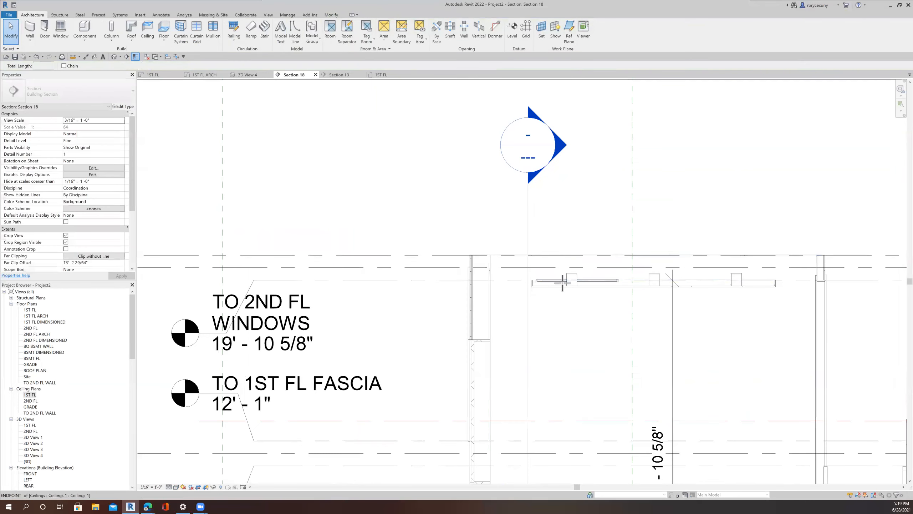
left_click(774, 277)
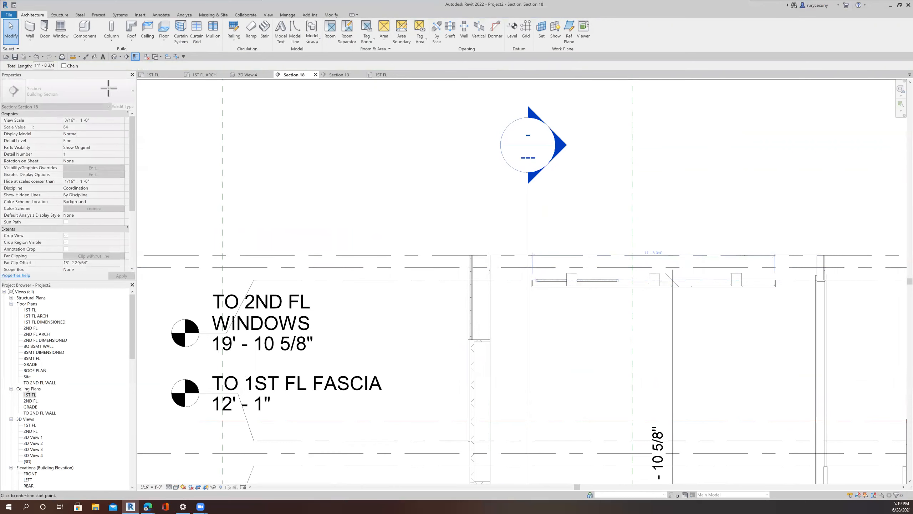
key("Escape")
scroll(547, 284, "up", 3)
key("Escape")
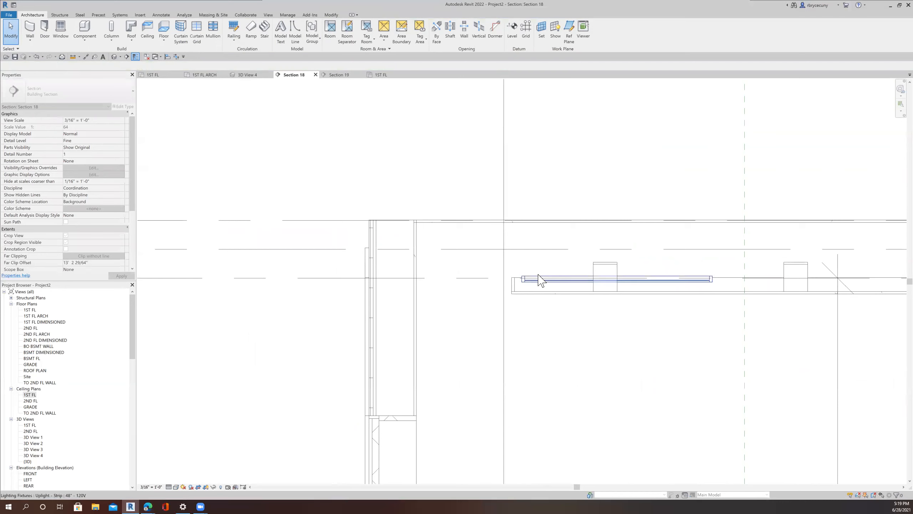
Step: Duplicate the uplight type as 120" - 120V and set its light length to 10' 0"
left_click(538, 274)
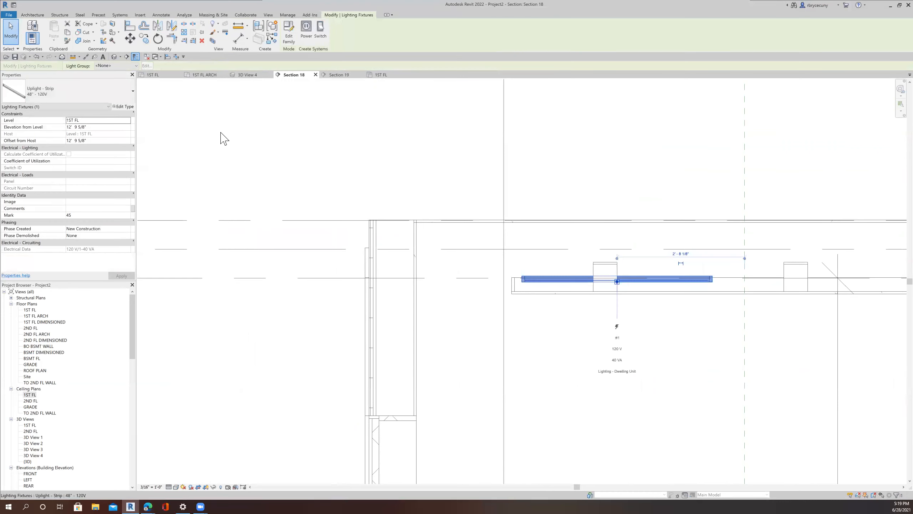
left_click(124, 107)
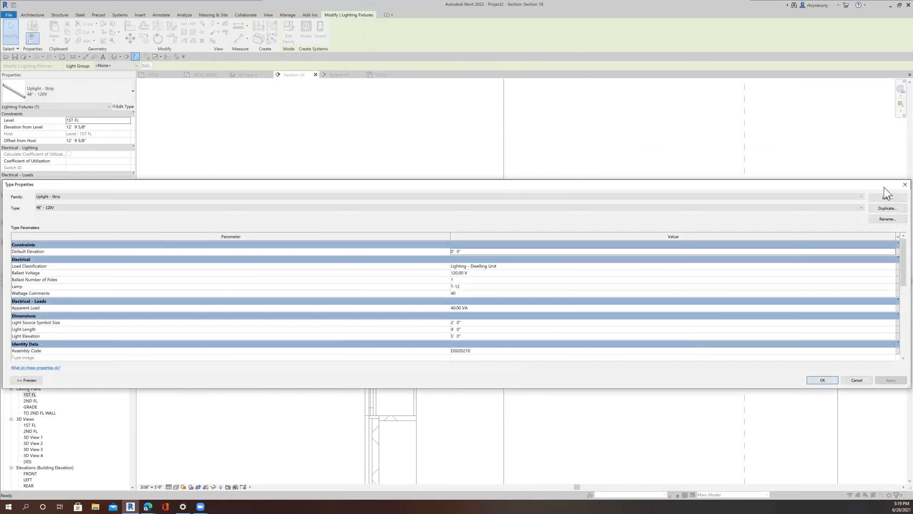
left_click(888, 209)
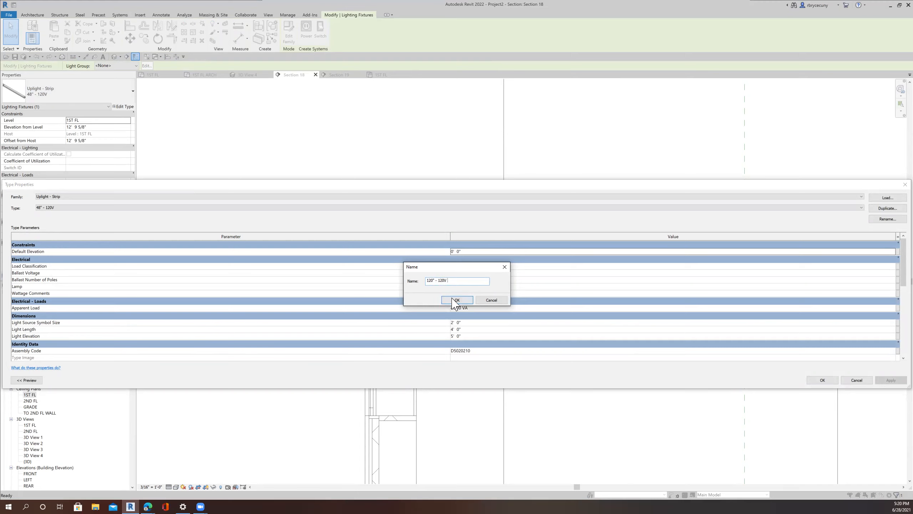
left_click(455, 301)
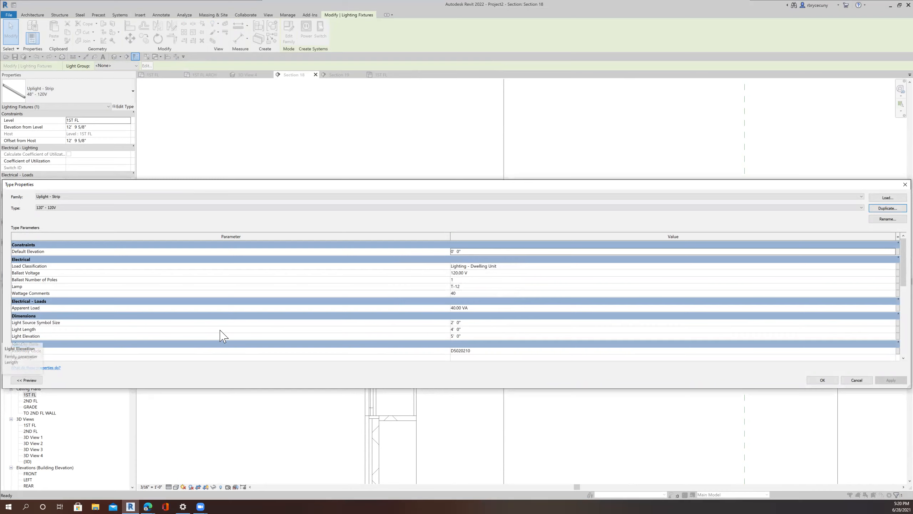
left_click(469, 329)
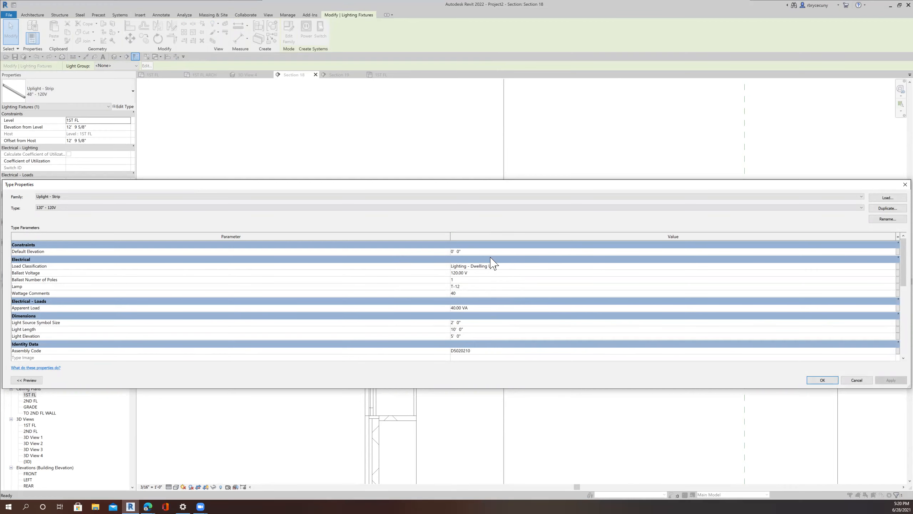
left_click(832, 378)
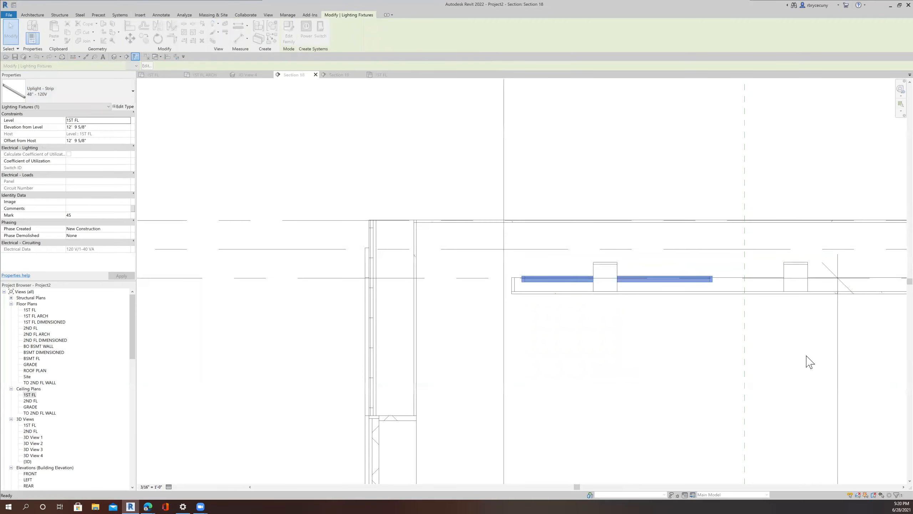
Step: Nudge the lengthened strip uplight slightly to the right along the ceiling
scroll(726, 376, "down", 2)
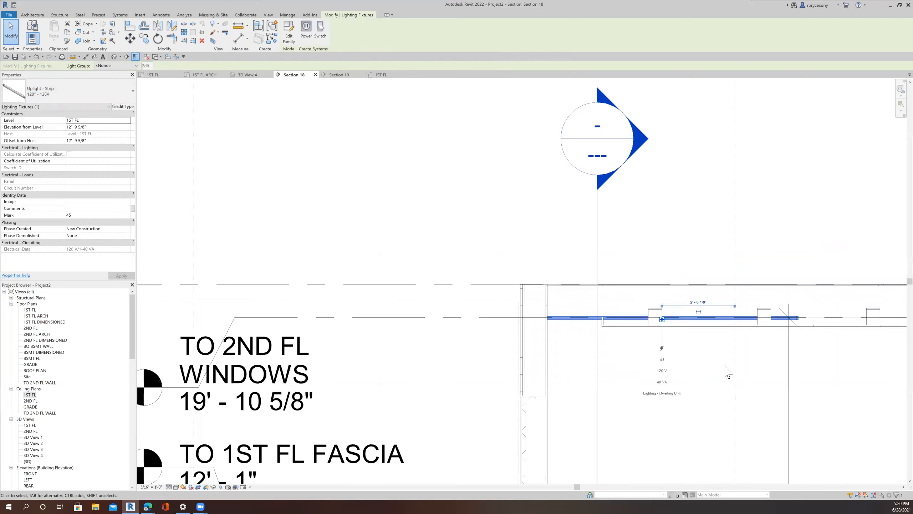
key("Right")
key("Right")
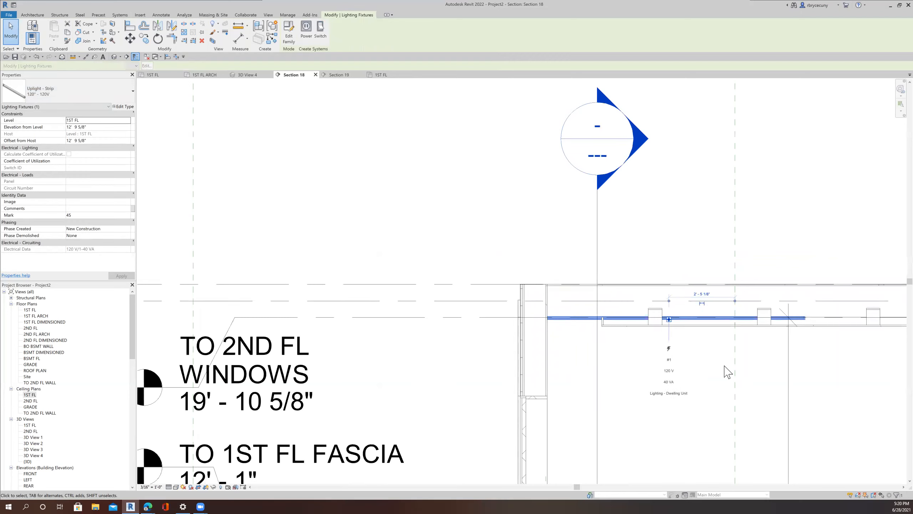
Step: Keep moving the strip uplight right in small increments along the first-floor ceiling
key("Right")
key("Right")
key("Right")
key("Right")
key("Right")
key("Right")
key("Right")
key("Right")
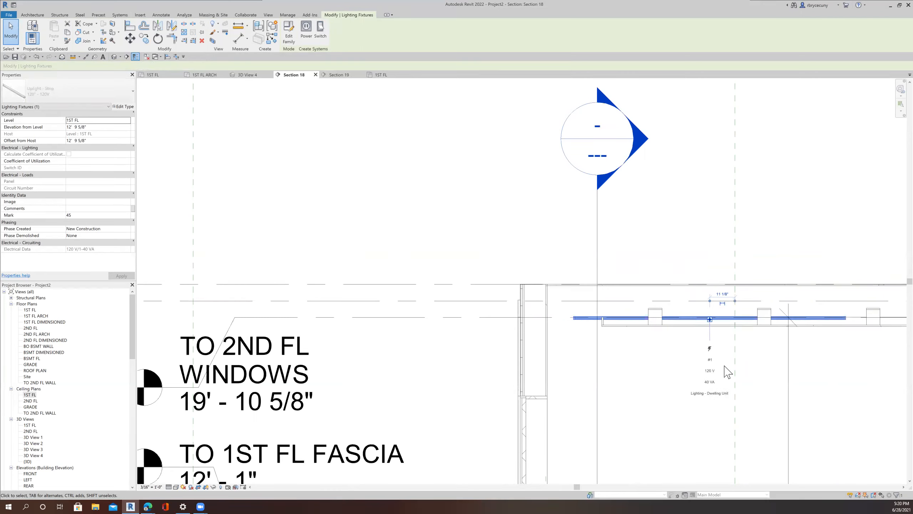
key("Right")
key("Right")
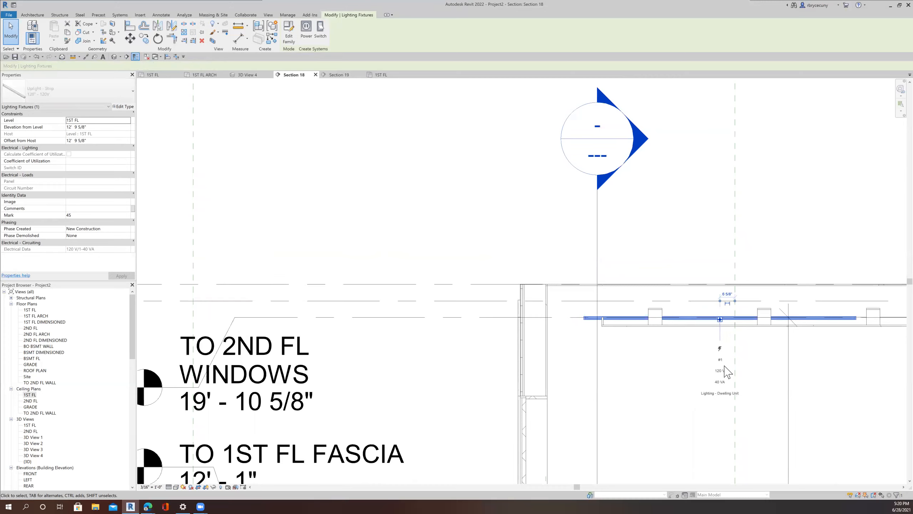
key("Right")
key("Right")
key("Right")
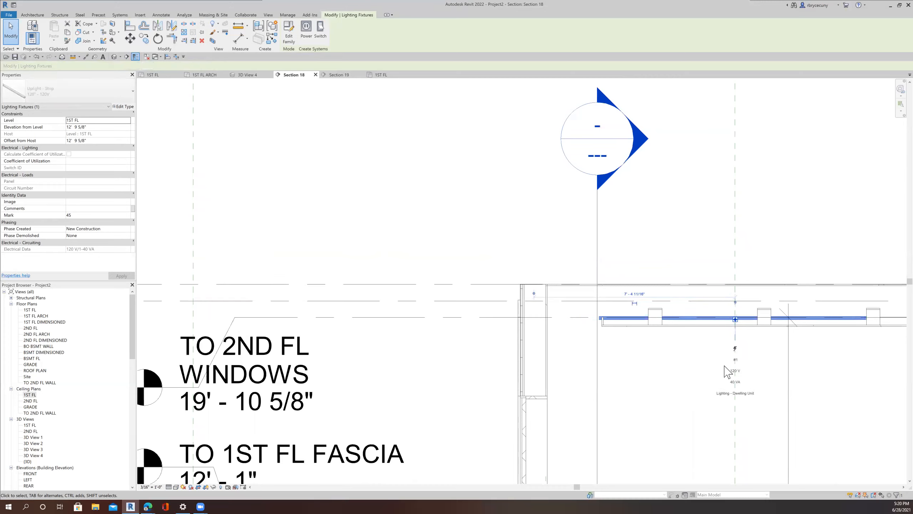
key("Right")
key("Right")
Step: Measure the ceiling's underside from end to end in the section
scroll(722, 370, "down", 1)
middle_click_drag(685, 366, 572, 356)
scroll(720, 313, "up", 2)
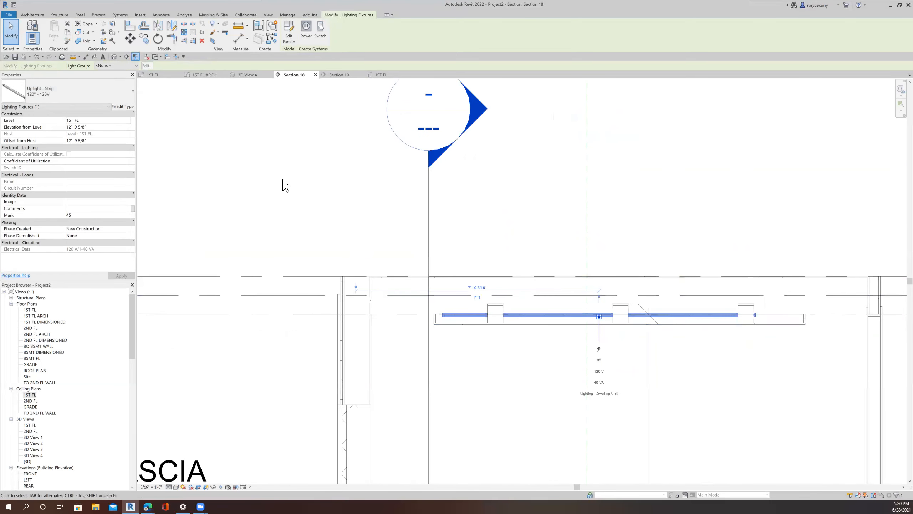
left_click(239, 26)
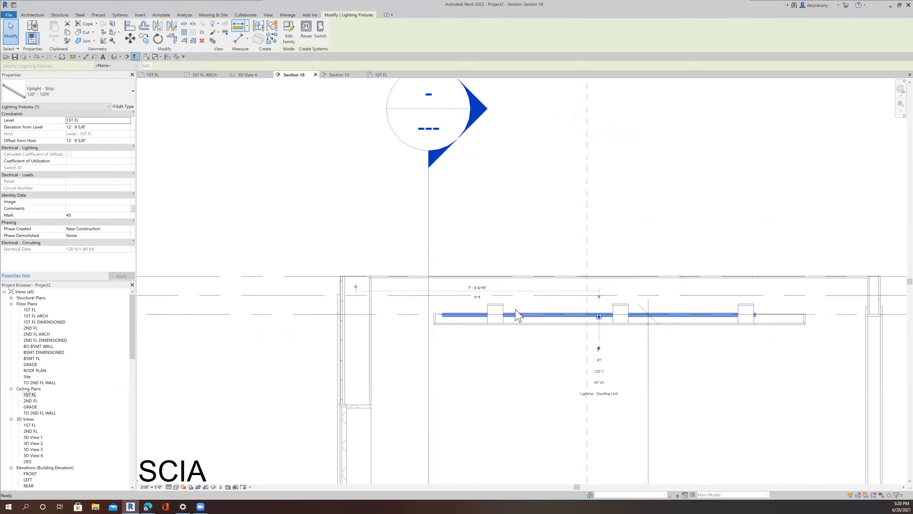
left_click(435, 323)
left_click(803, 323)
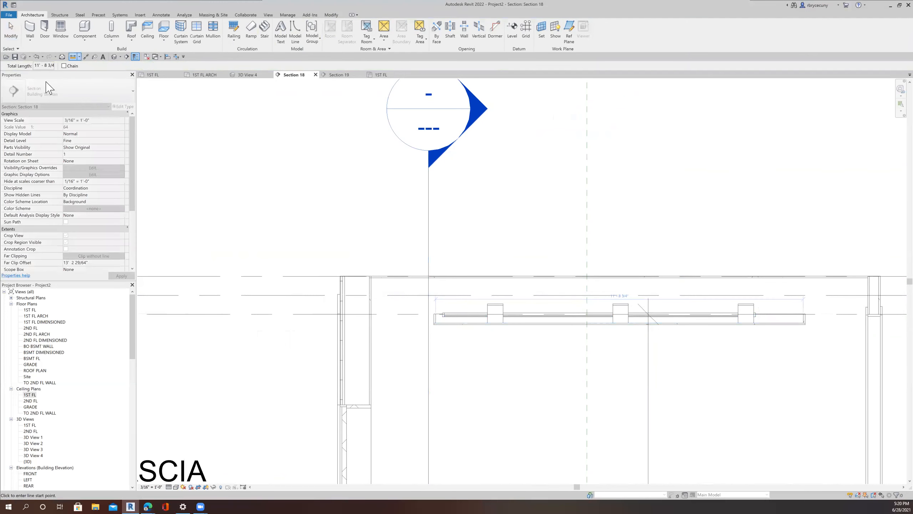
key("Escape")
key("Escape")
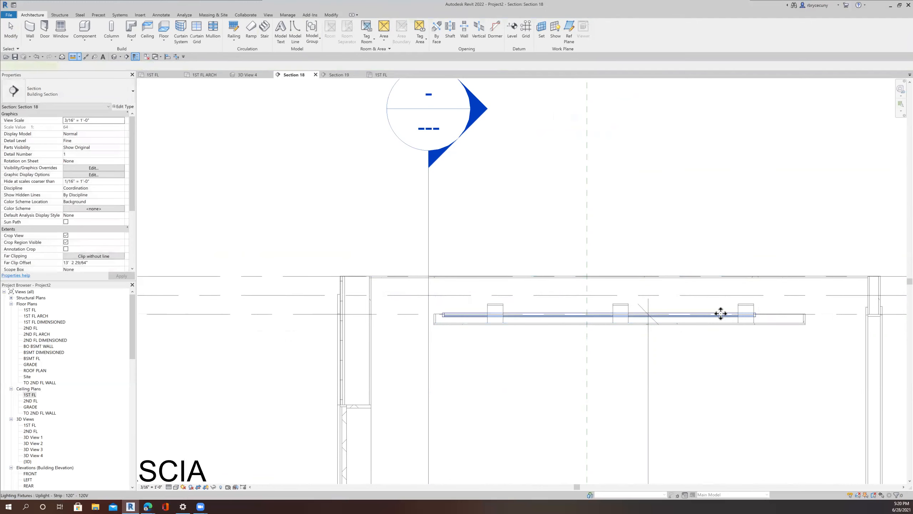
Step: Duplicate the strip uplight type as 132" - 120V and set its light length to 11' 0"
left_click(720, 313)
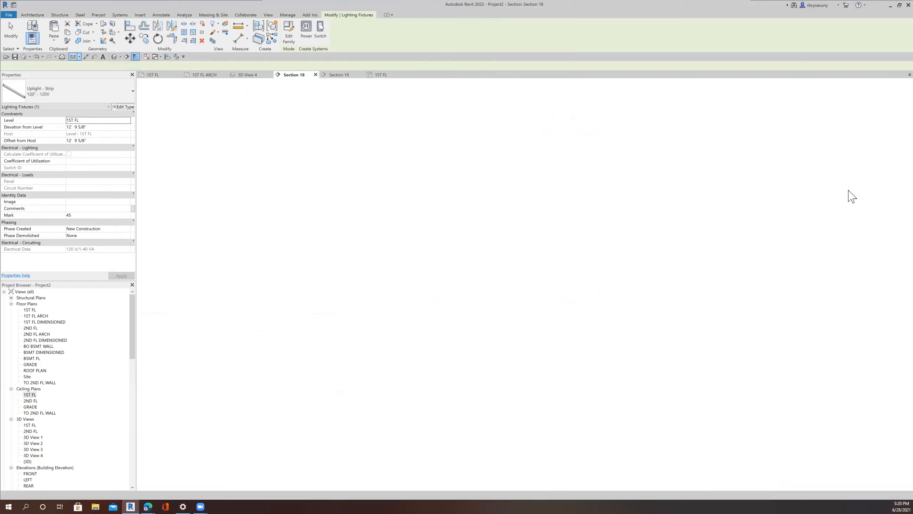
left_click(881, 207)
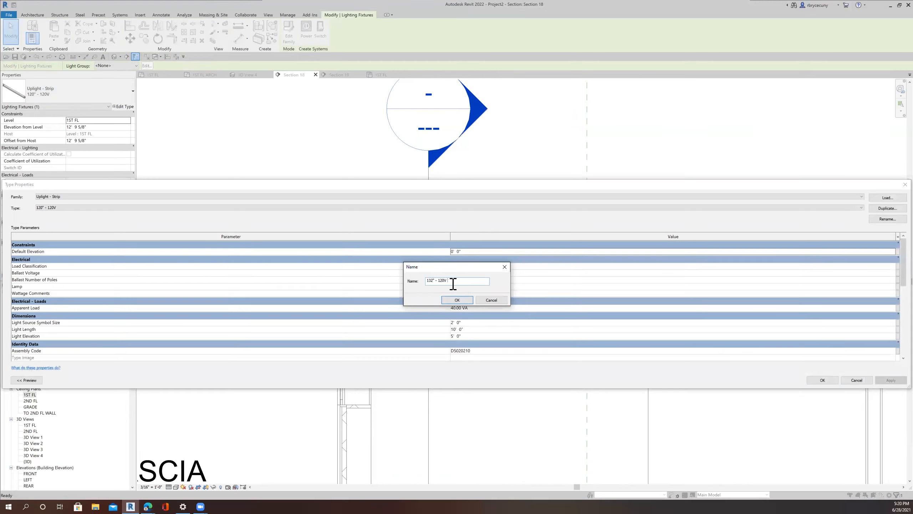
left_click(457, 300)
left_click(469, 329)
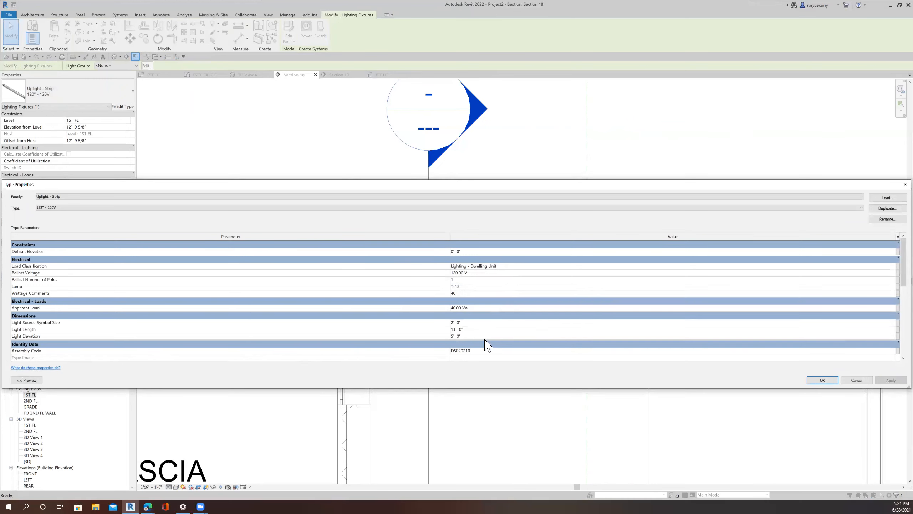
left_click(819, 381)
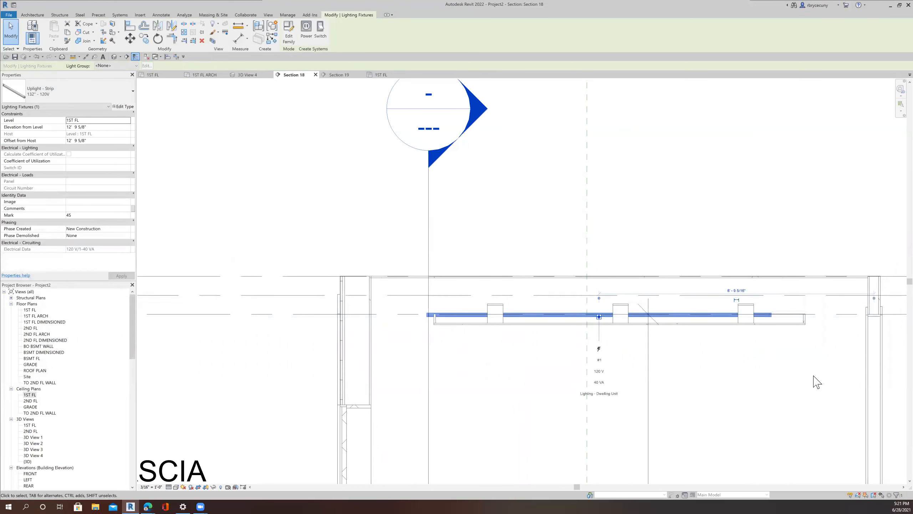
Step: Shift the lengthened uplight a few increments right to centre it under the ceiling
key("Right")
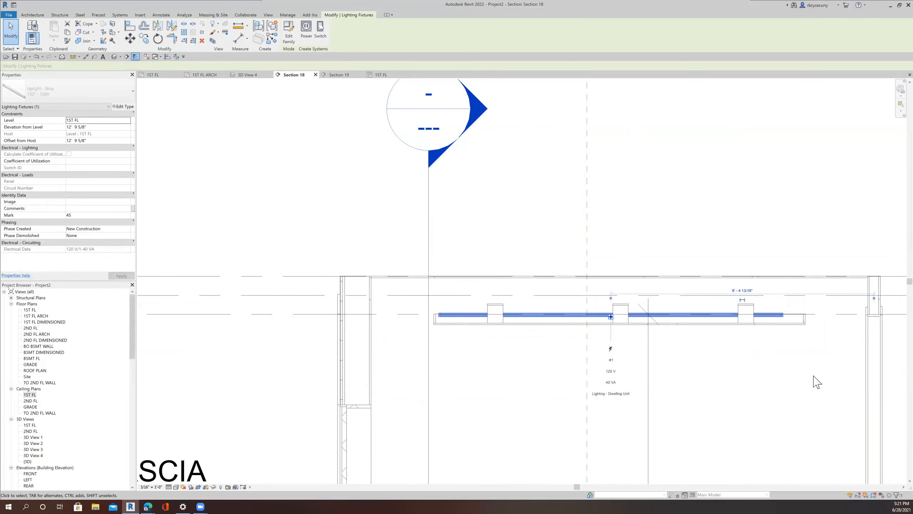
key("Right")
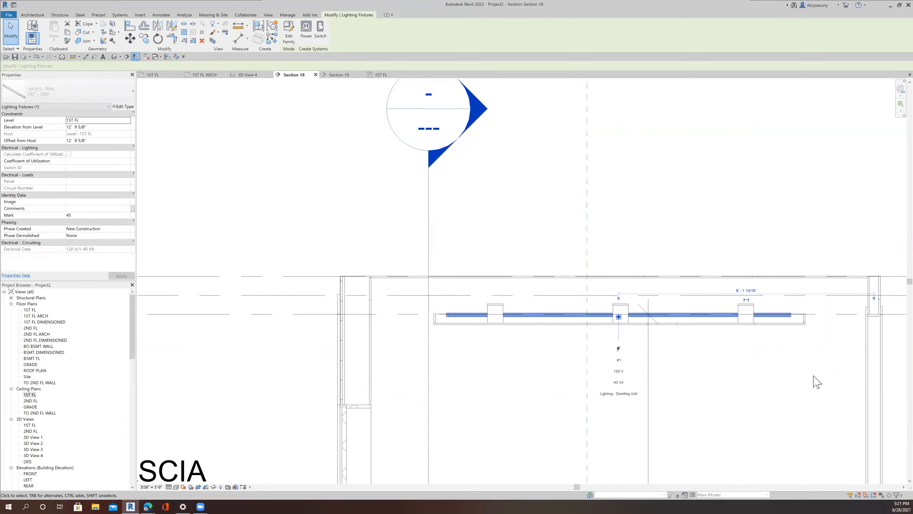
key("Right")
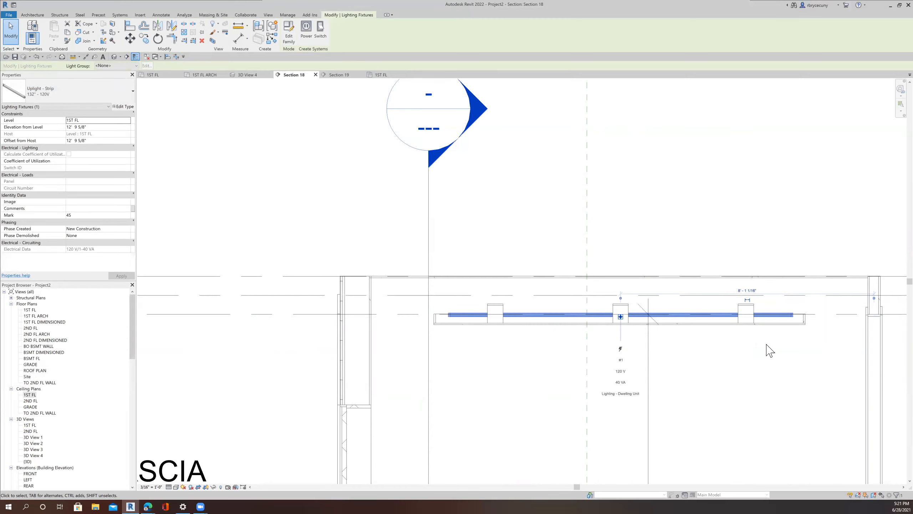
Step: Open Section 19 from its section marker and zoom to the uplight's end at the ceiling
scroll(595, 263, "down", 3)
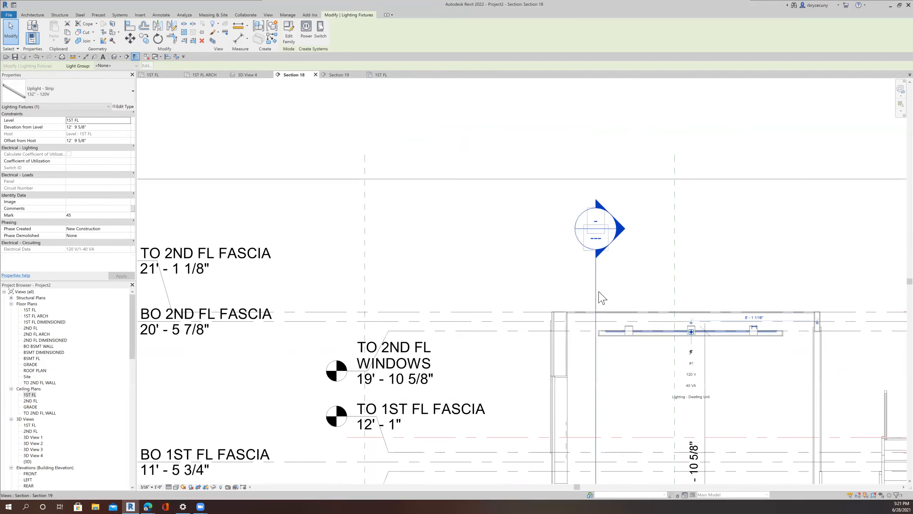
left_click_drag(614, 282, 616, 281)
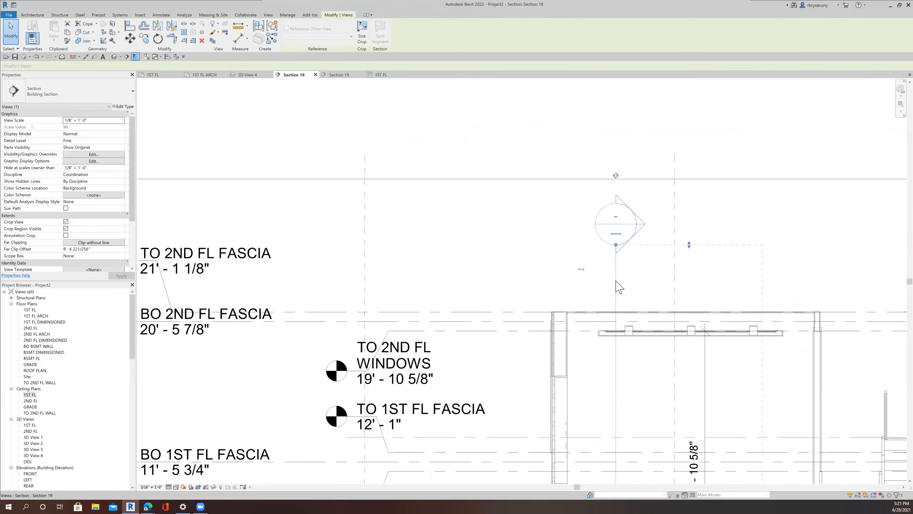
right_click(616, 282)
left_click(640, 314)
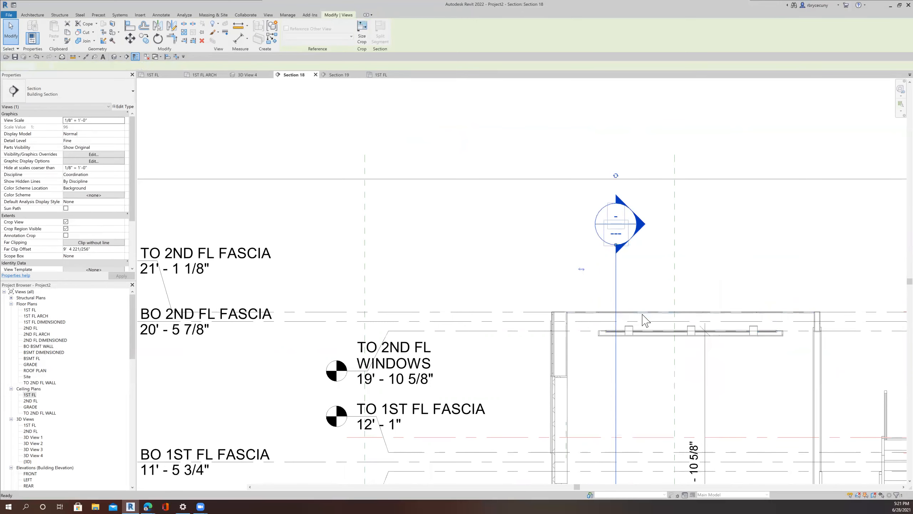
scroll(633, 315, "down", 5)
middle_click_drag(628, 316, 395, 296)
scroll(399, 286, "down", 2)
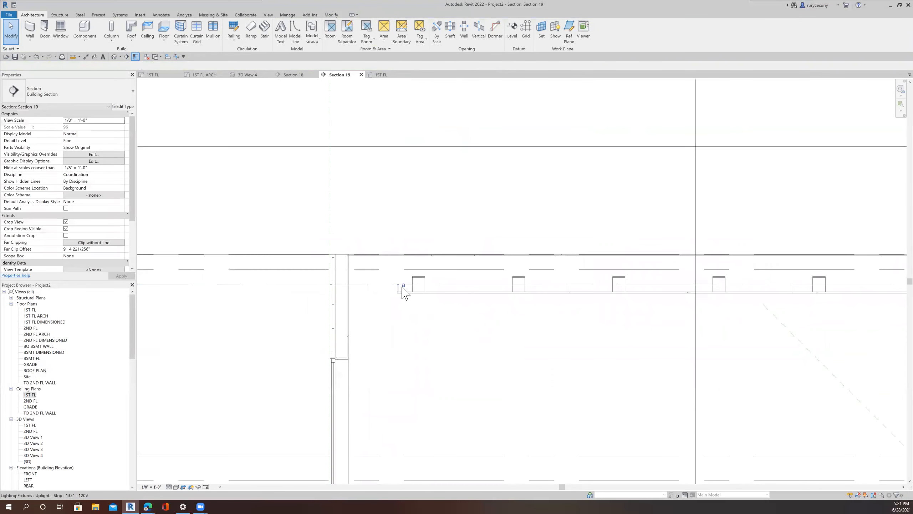
scroll(415, 282, "up", 5)
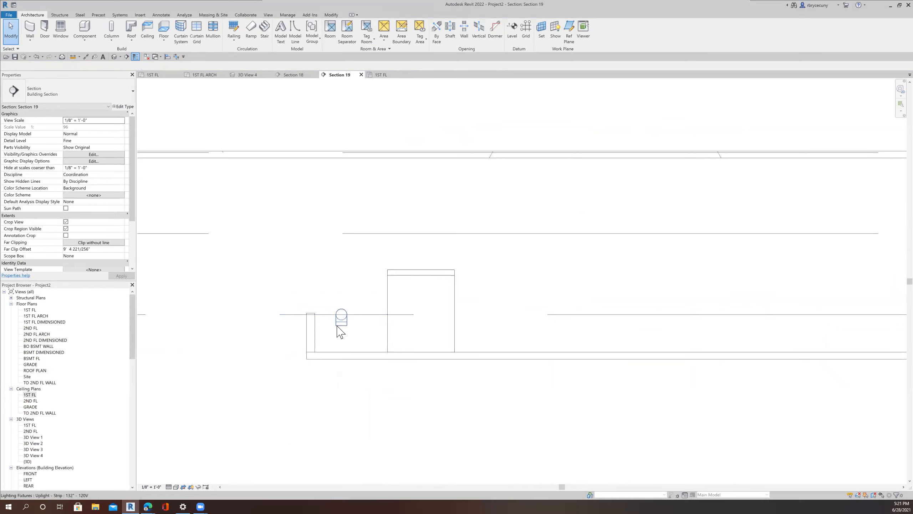
left_click(338, 325)
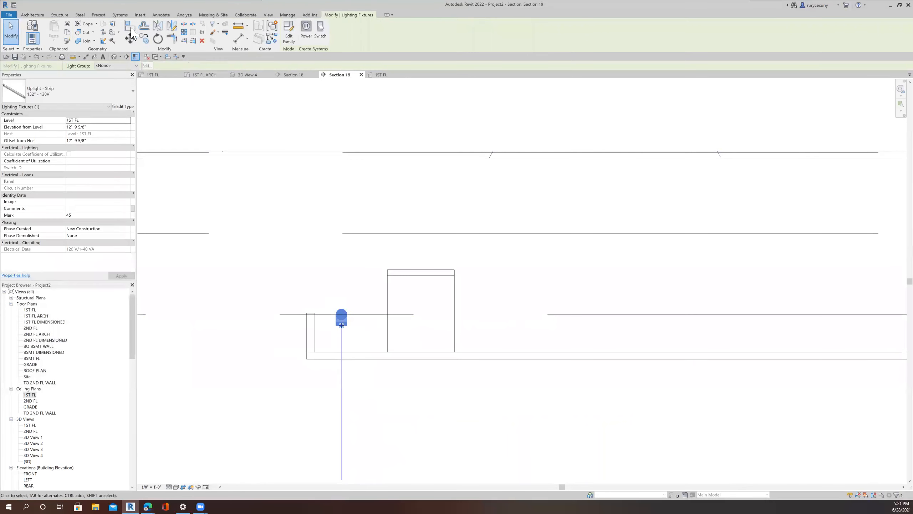
key("a")
key("l")
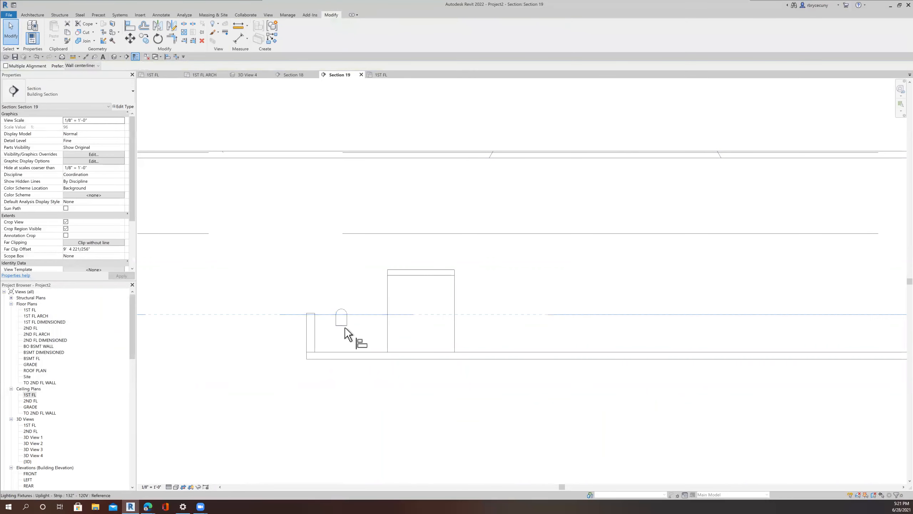
left_click(347, 331)
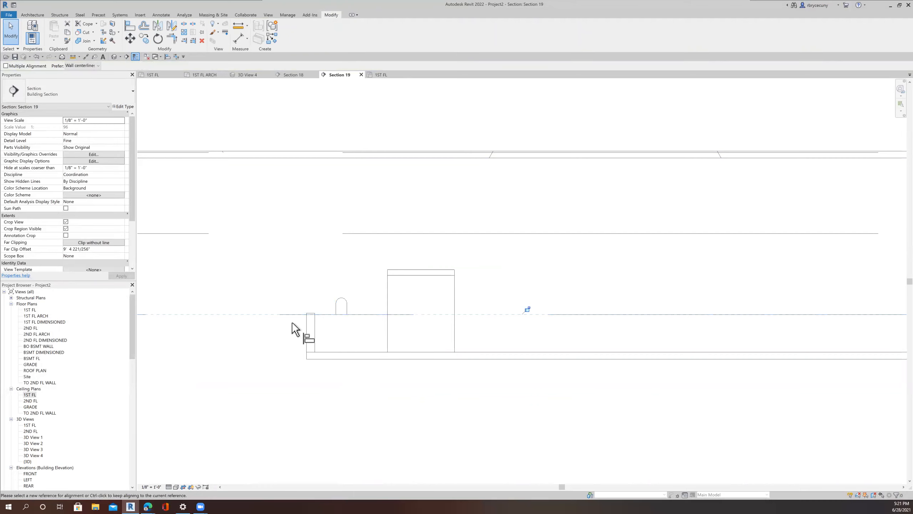
scroll(293, 335, "down", 5)
scroll(316, 323, "up", 6)
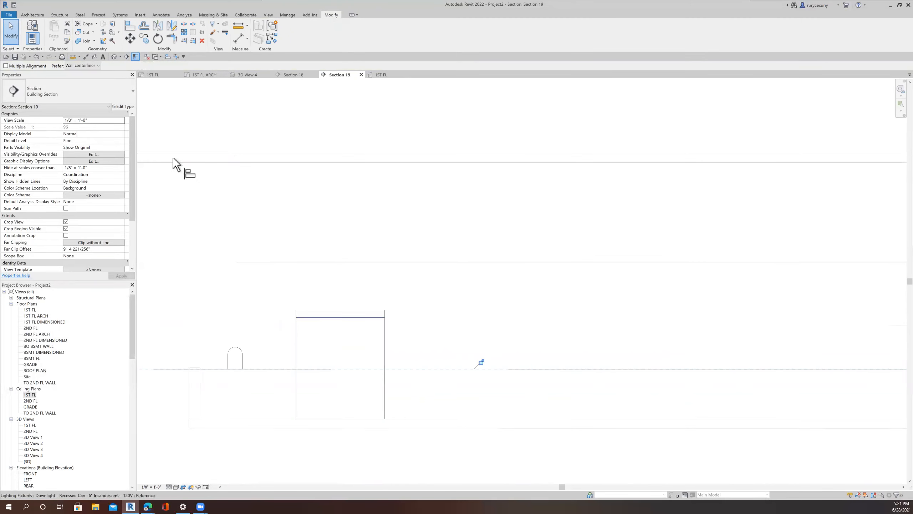
left_click(11, 34)
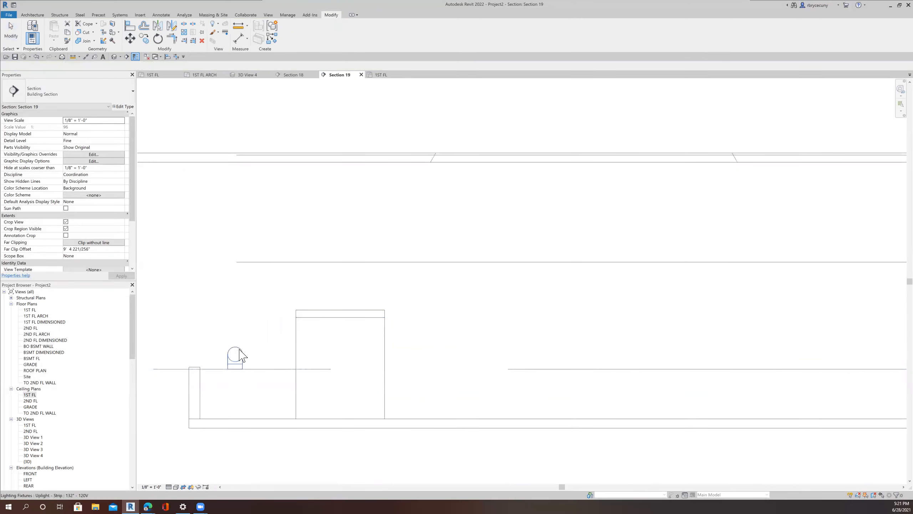
Step: Nudge the strip uplight left toward the ceiling's edge in Section 19
left_click(248, 341)
key("Left")
key("Left")
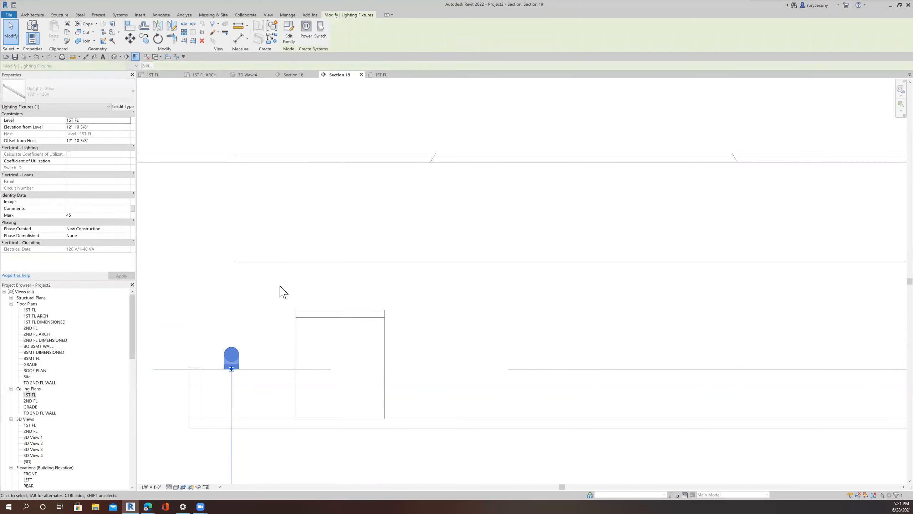
key("Left")
key("Left")
key("Left")
key("Left")
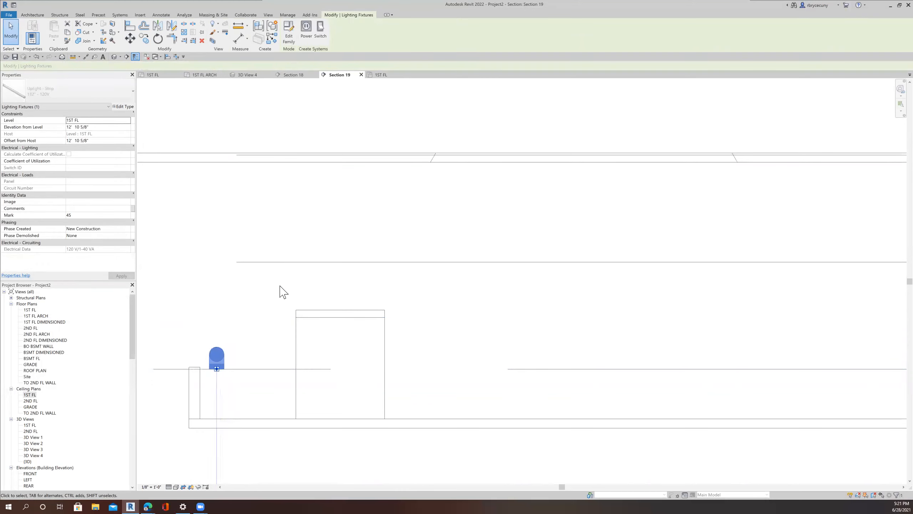
key("Left")
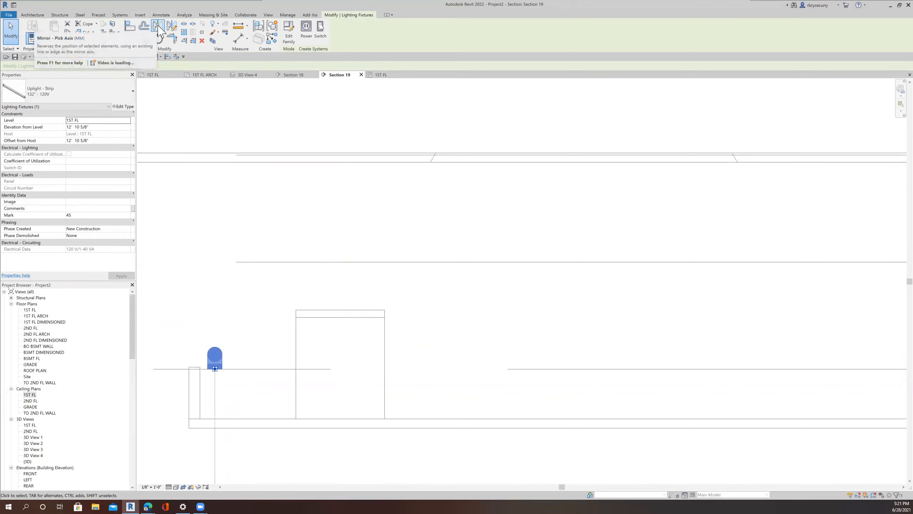
Step: Mirror a copy of the uplight about a vertical axis drawn at the ceiling's midpoint
left_click(172, 27)
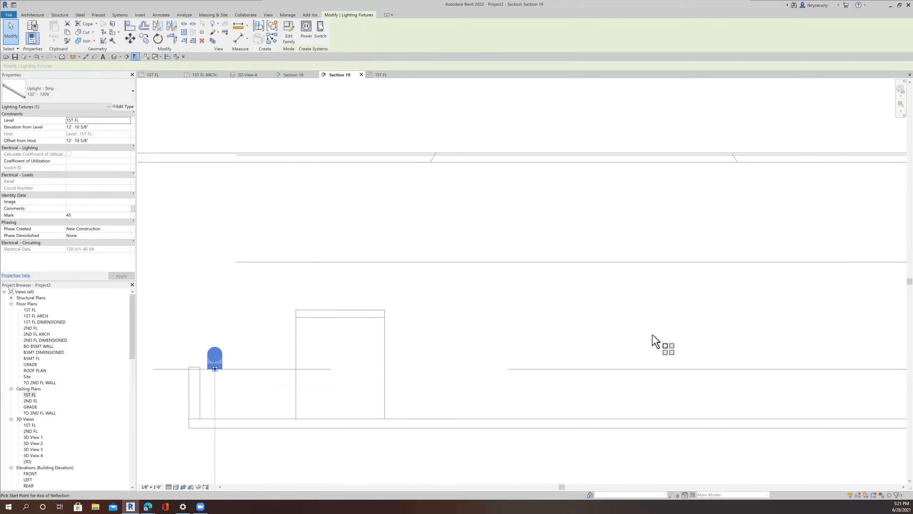
scroll(655, 354, "down", 5)
middle_click_drag(729, 410, 382, 362)
scroll(382, 361, "down", 3)
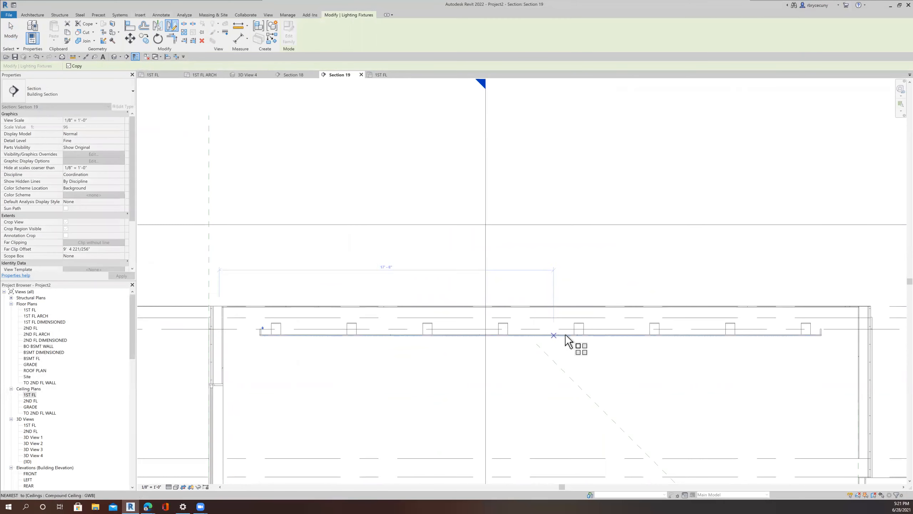
left_click(540, 334)
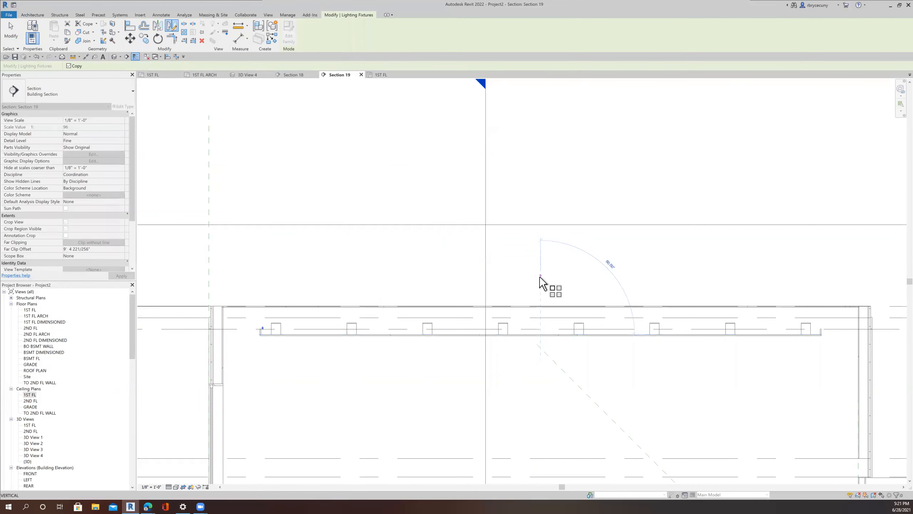
left_click(539, 276)
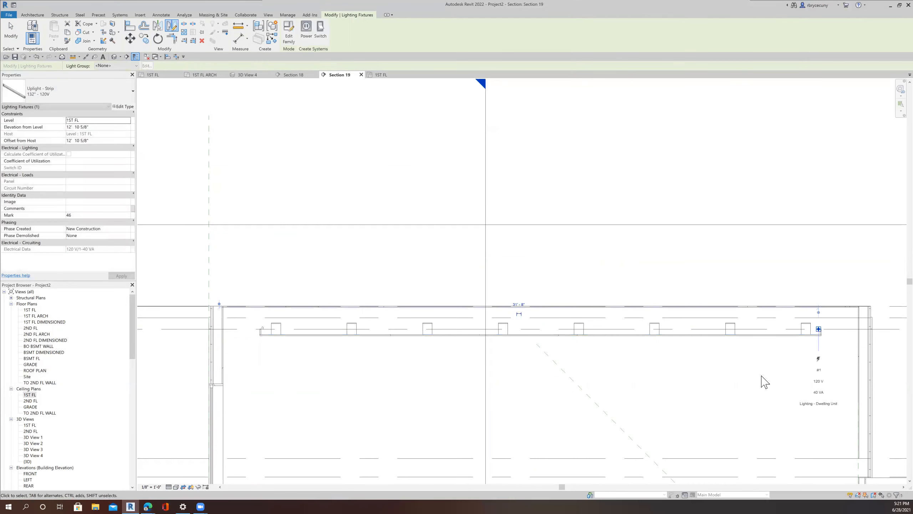
Step: Move the left strip uplight slightly right along the ceiling in Section 19
scroll(821, 328, "up", 2)
scroll(798, 336, "up", 3)
scroll(799, 347, "down", 6)
left_click(480, 384)
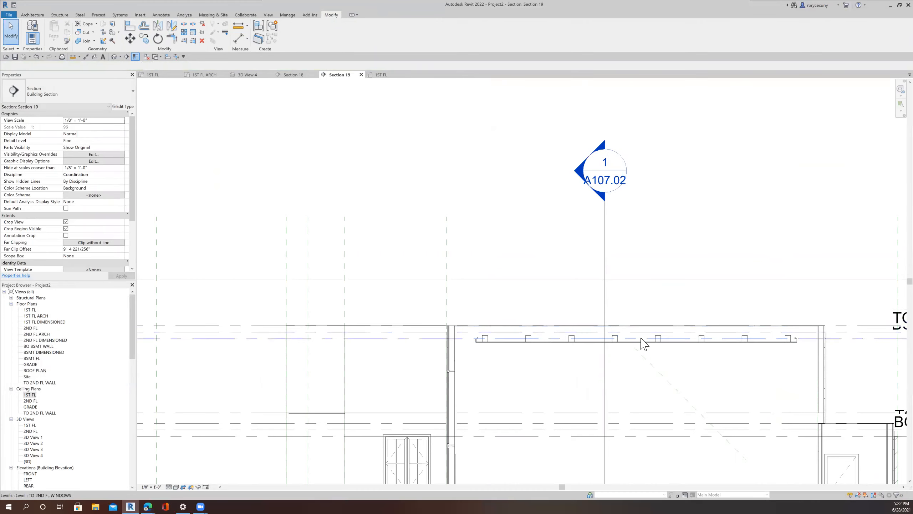
scroll(635, 345, "up", 4)
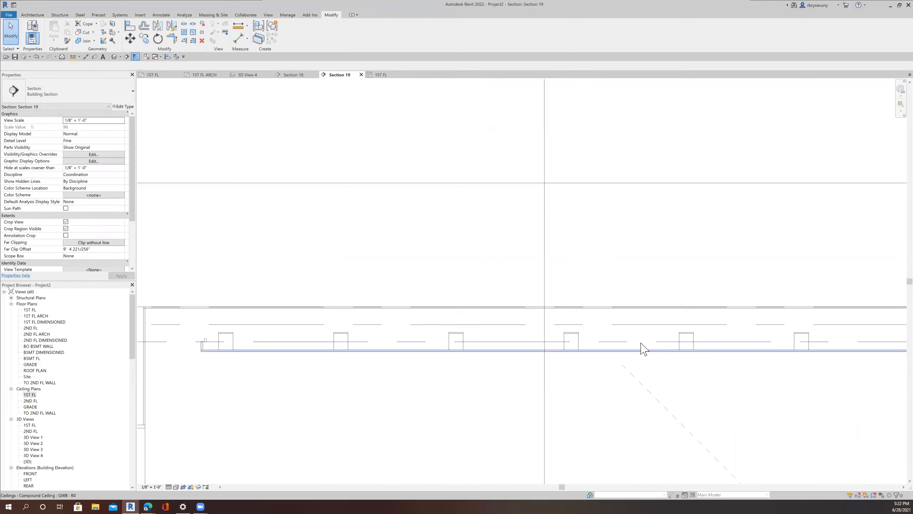
scroll(642, 357, "down", 2)
scroll(639, 355, "down", 2)
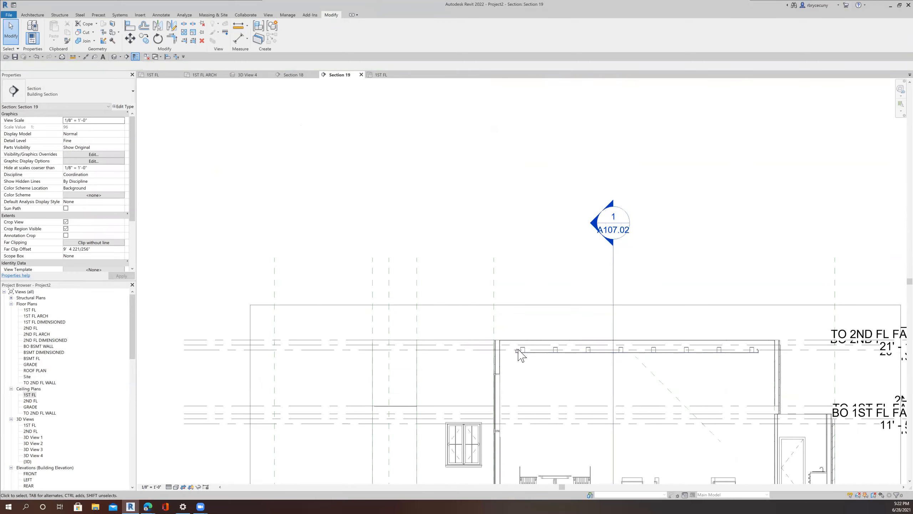
scroll(518, 349, "up", 7)
left_click(500, 345)
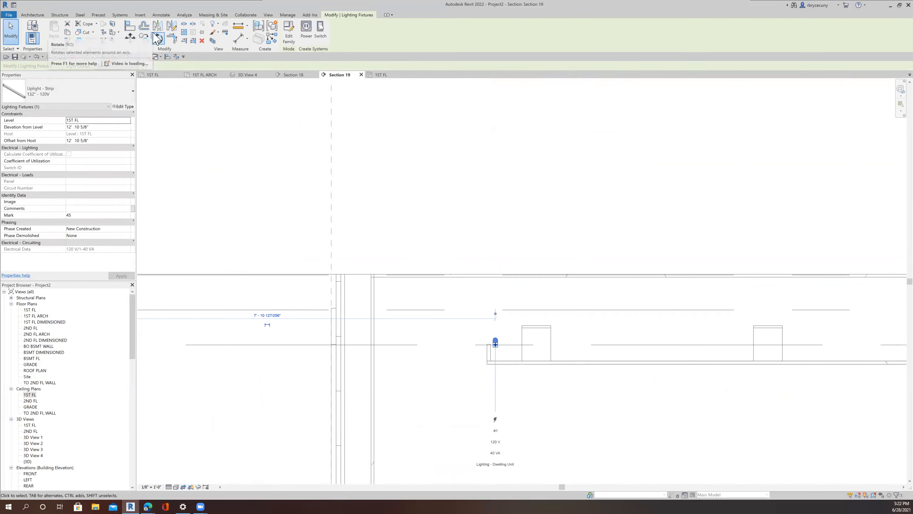
left_click(143, 40)
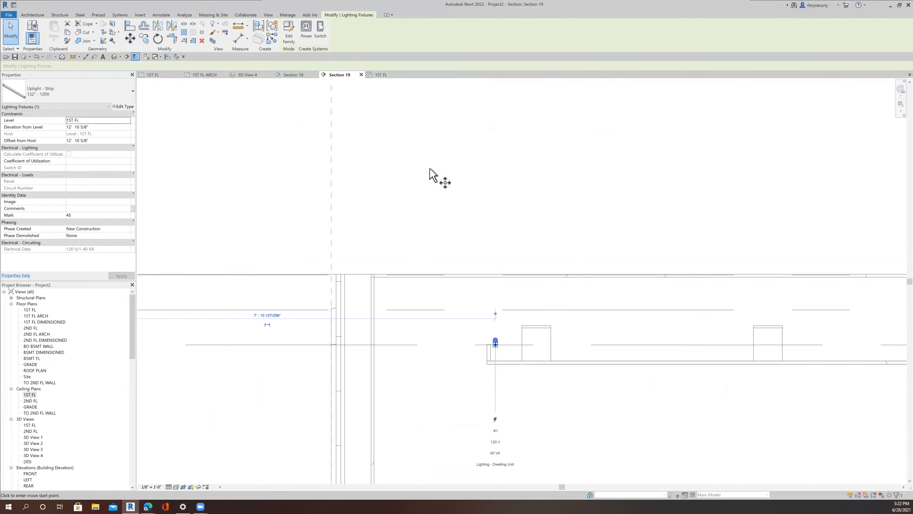
left_click(608, 262)
left_click(644, 261)
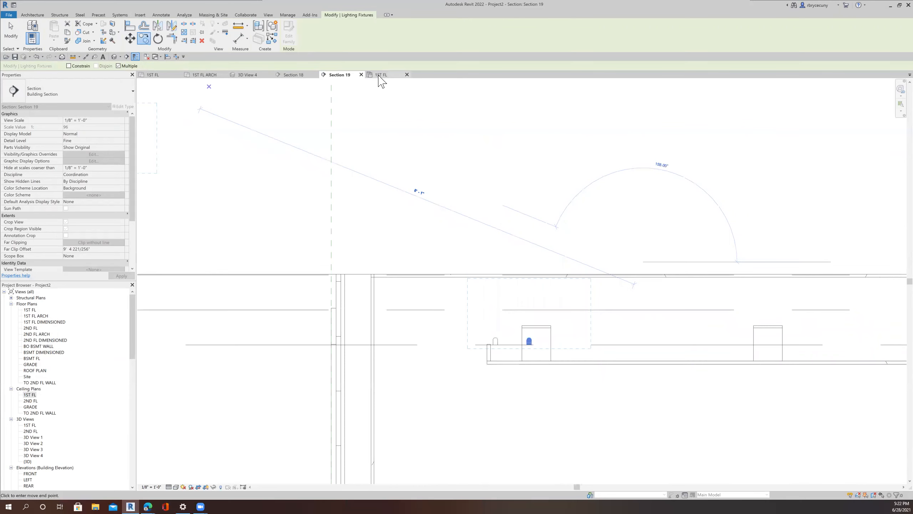
Step: Tile Section 19 and the 1ST FL reflected ceiling plan side by side
left_click(382, 75)
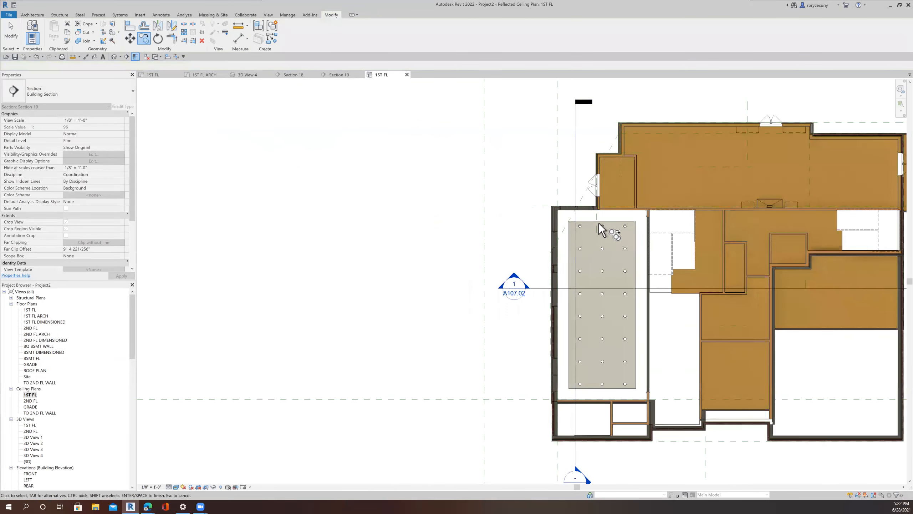
scroll(599, 221, "up", 2)
scroll(600, 221, "up", 3)
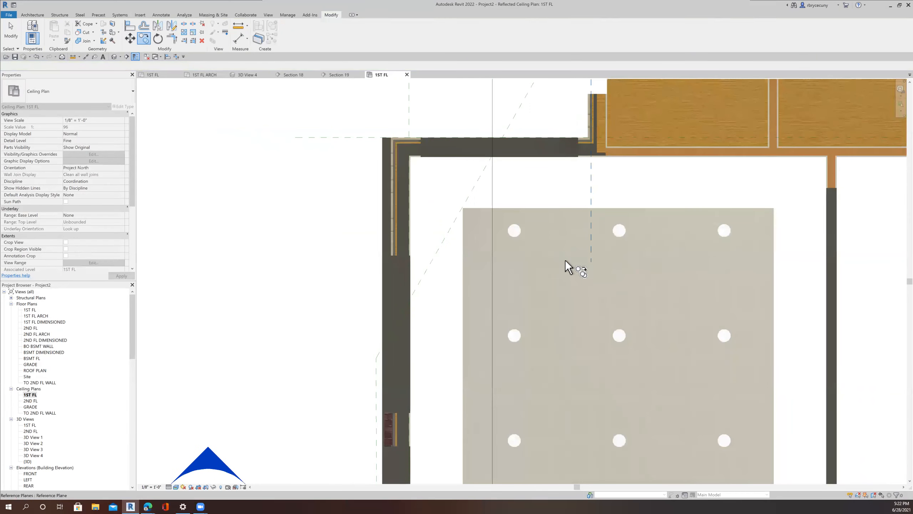
middle_click_drag(555, 263, 489, 262)
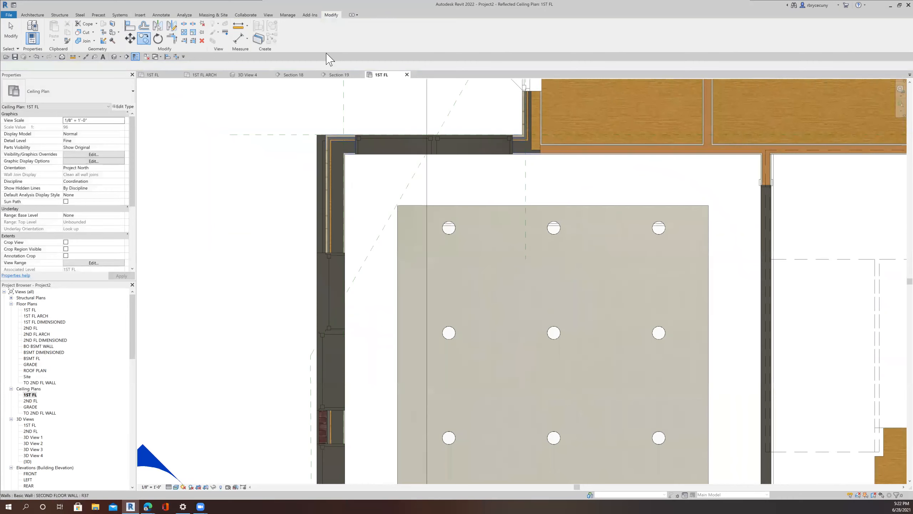
key("Escape")
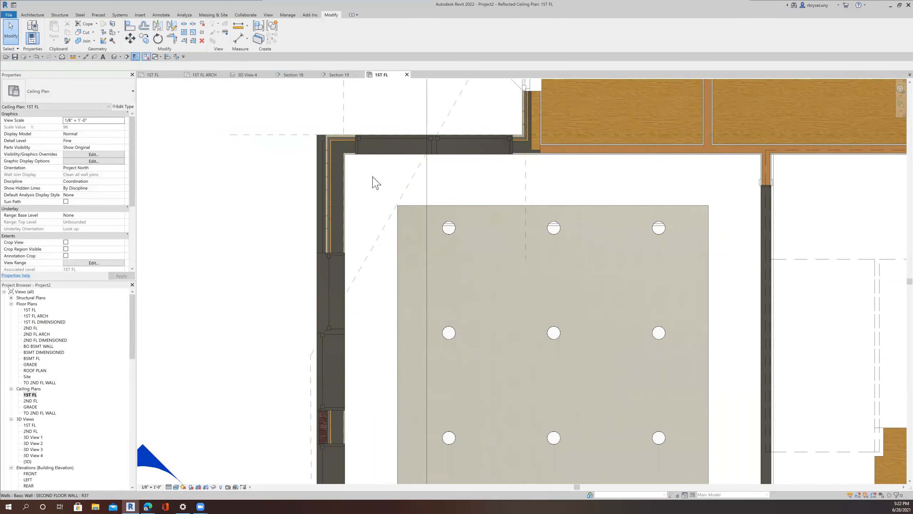
right_click(428, 189)
left_click(464, 229)
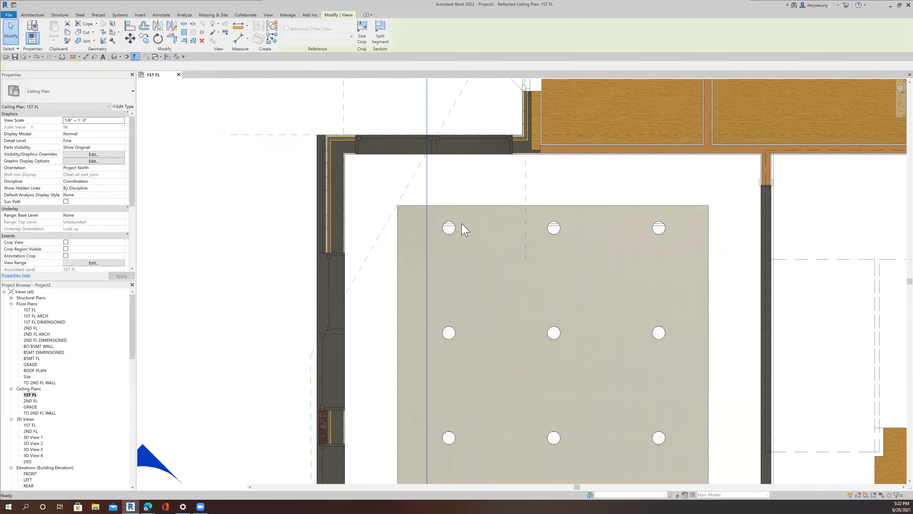
key("w")
key("t")
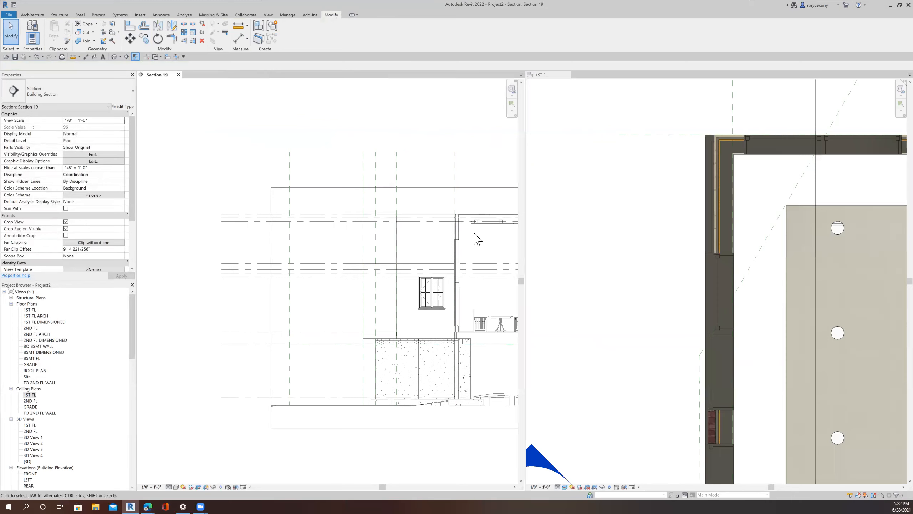
scroll(461, 220, "up", 5)
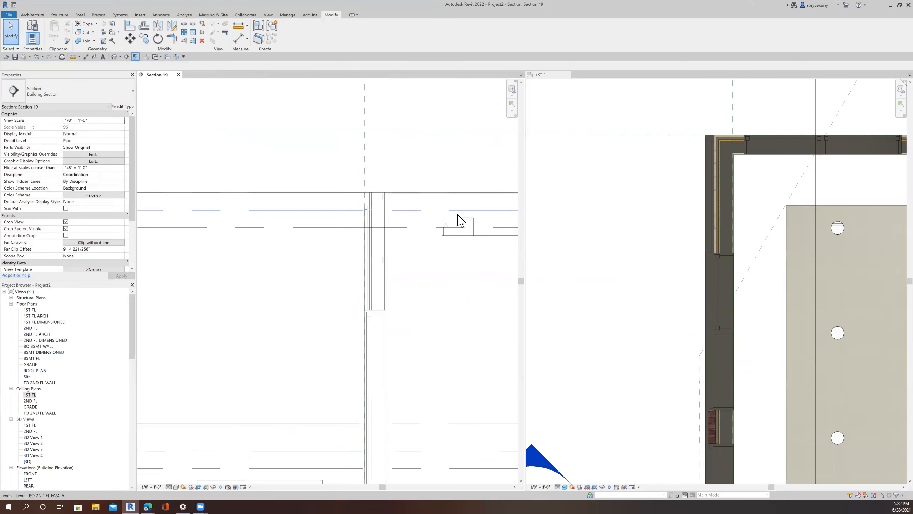
left_click(463, 230)
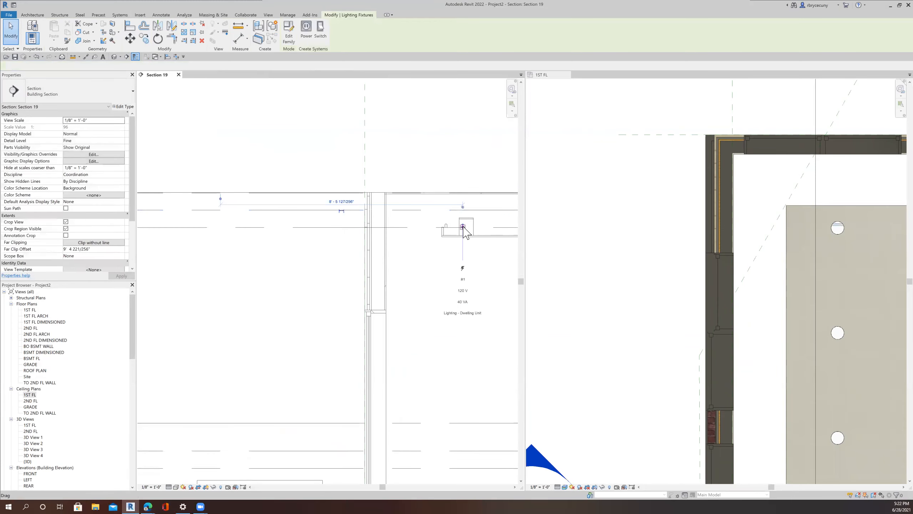
scroll(807, 305, "down", 3)
scroll(814, 288, "up", 6)
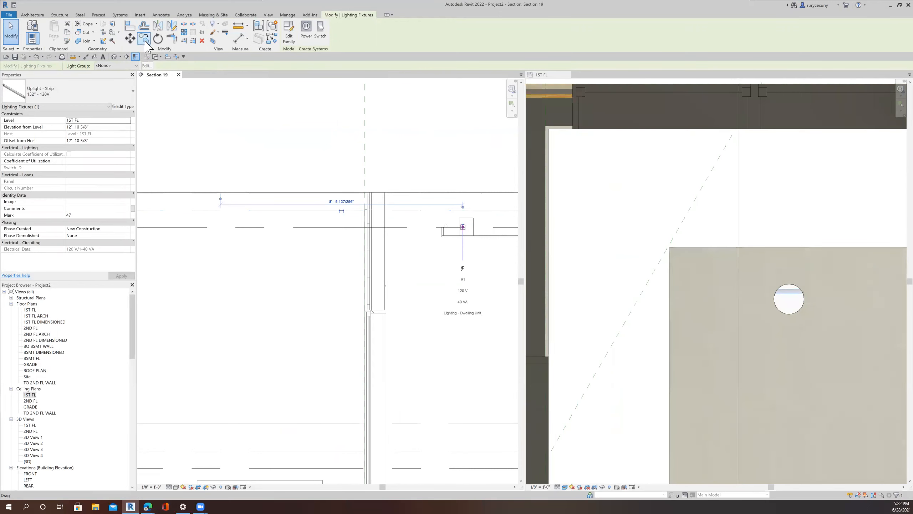
left_click(157, 39)
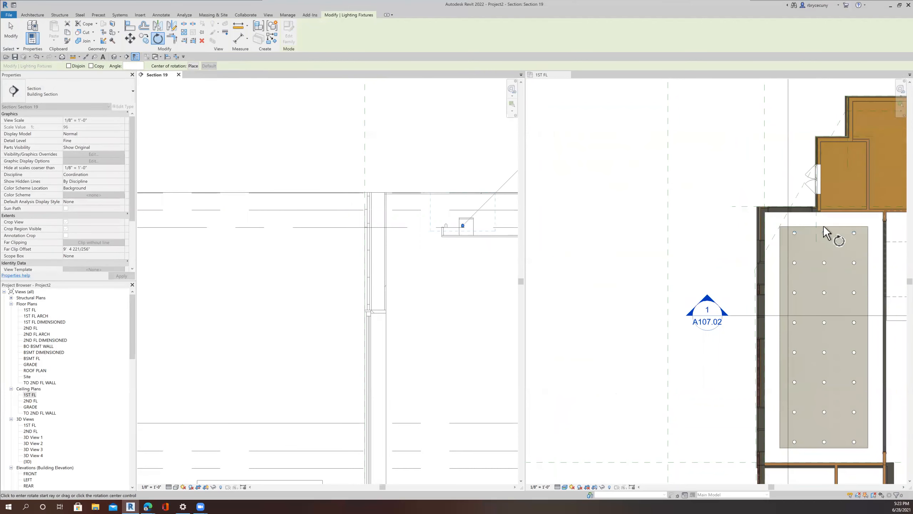
scroll(823, 222, "up", 3)
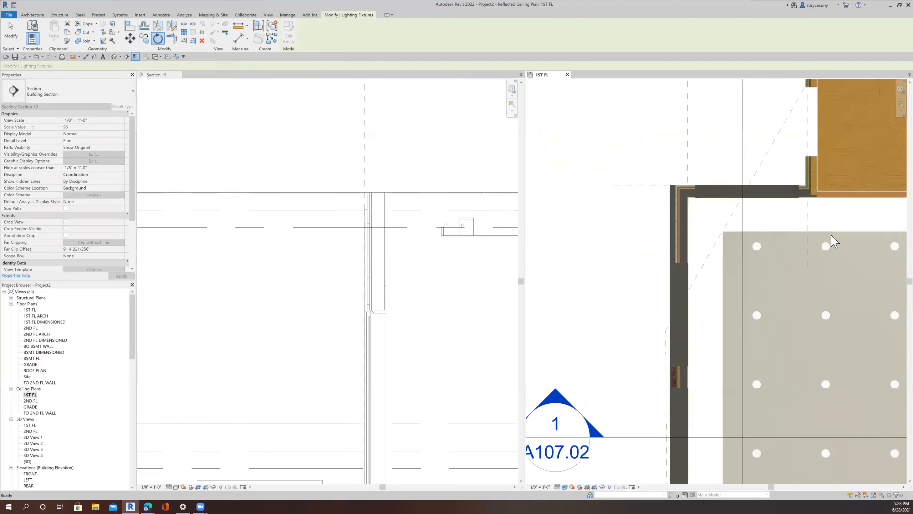
key("Escape")
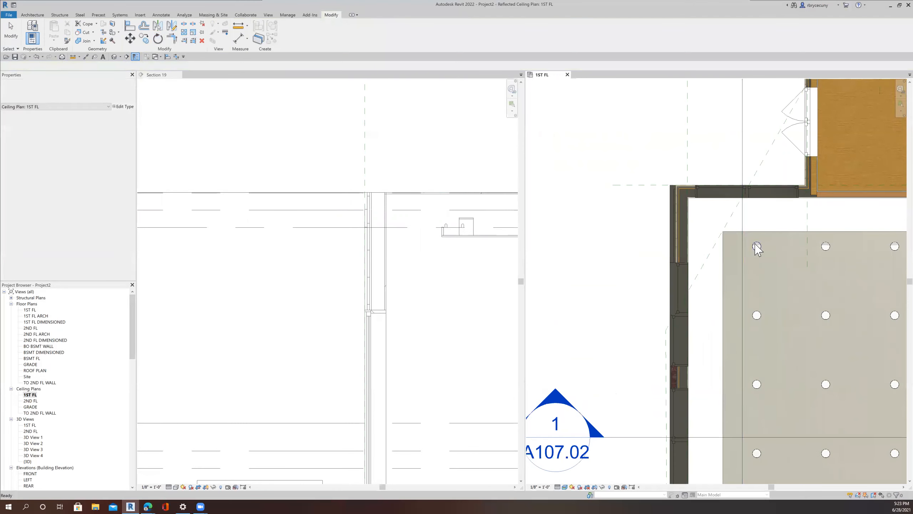
Step: Inspect a recessed downlight in the ceiling plan and its position in Section 19
scroll(756, 253, "up", 3)
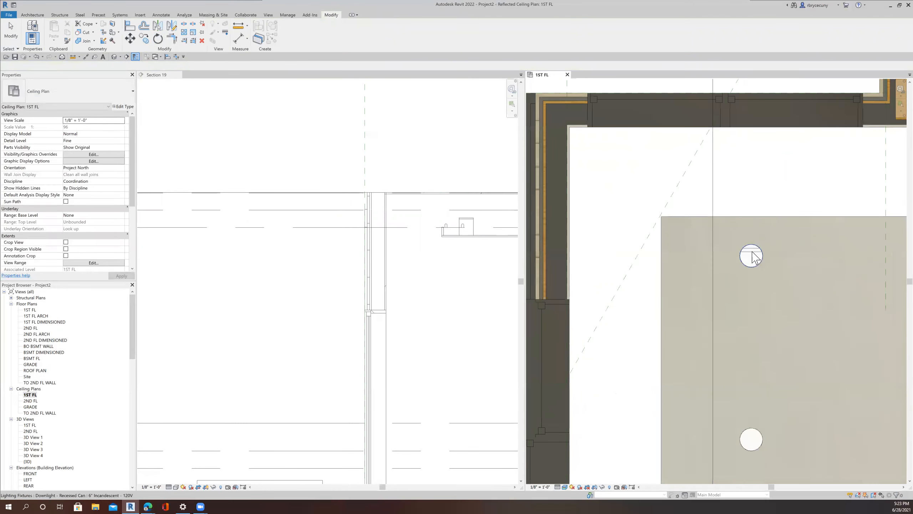
left_click(752, 256)
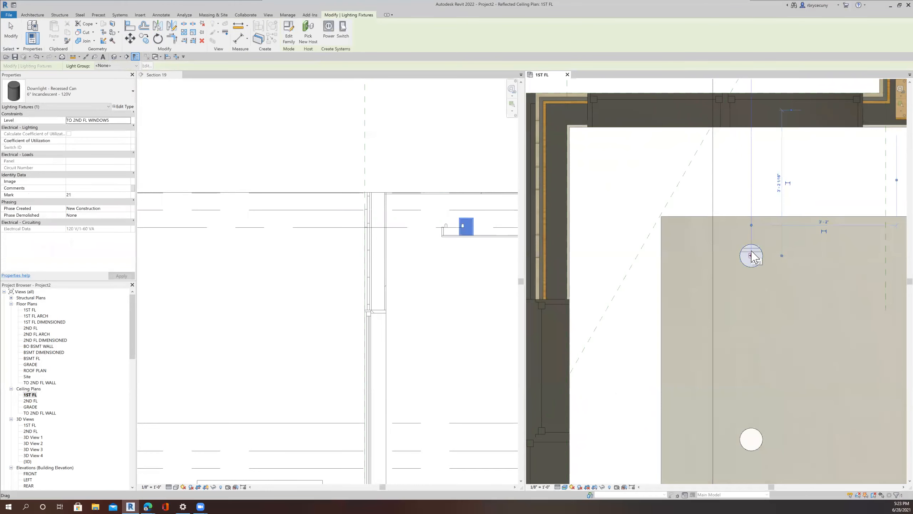
key("Escape")
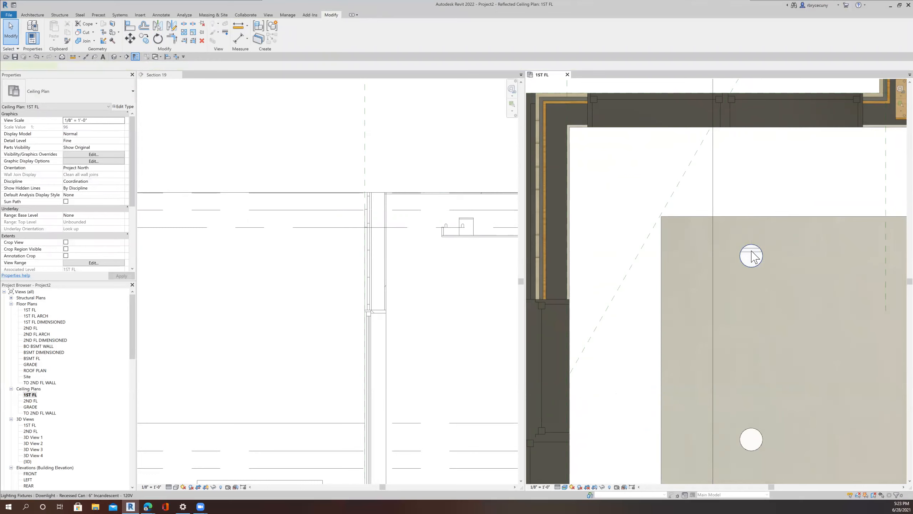
left_click(466, 227)
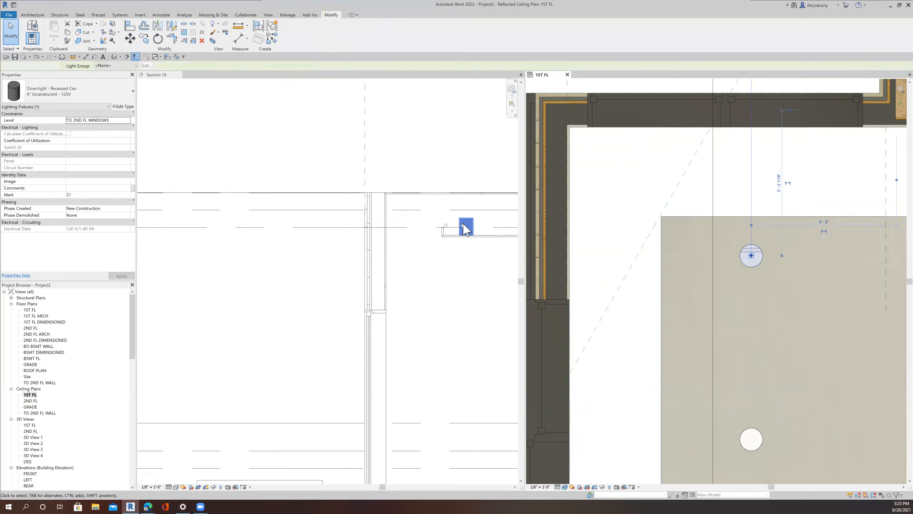
key("Escape")
Step: Rotate the strip uplight 90° in the 1ST FL ceiling plan
scroll(465, 230, "up", 3)
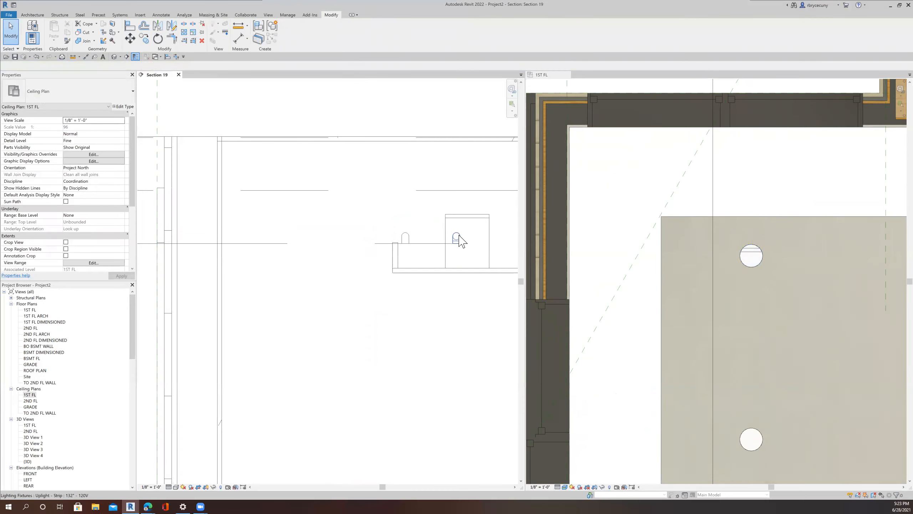
left_click(457, 238)
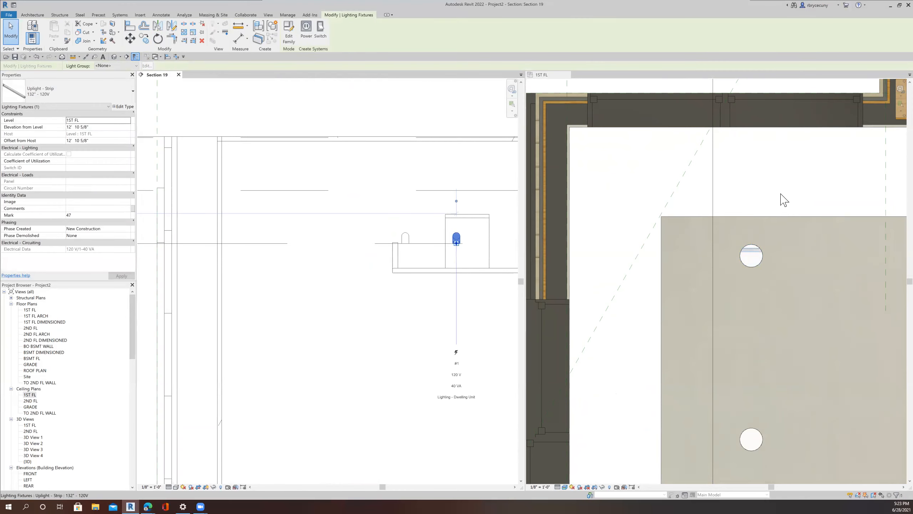
left_click(751, 256)
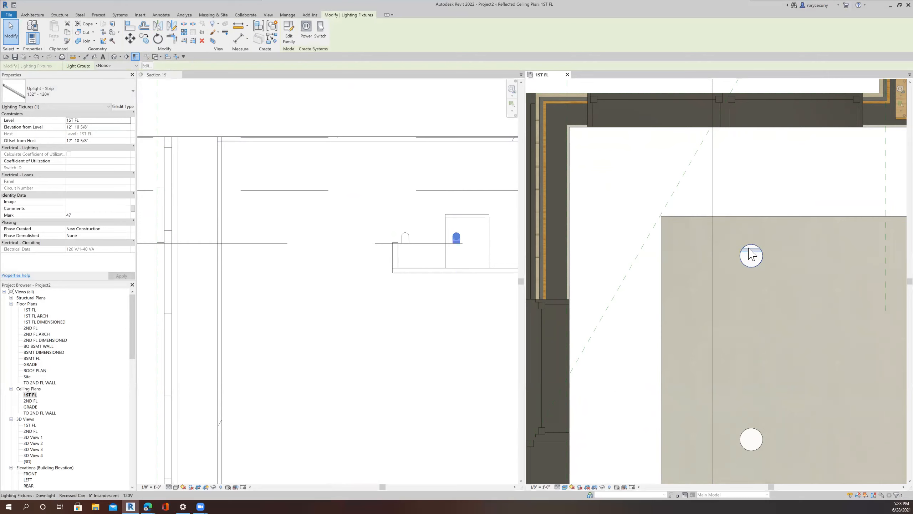
left_click(158, 39)
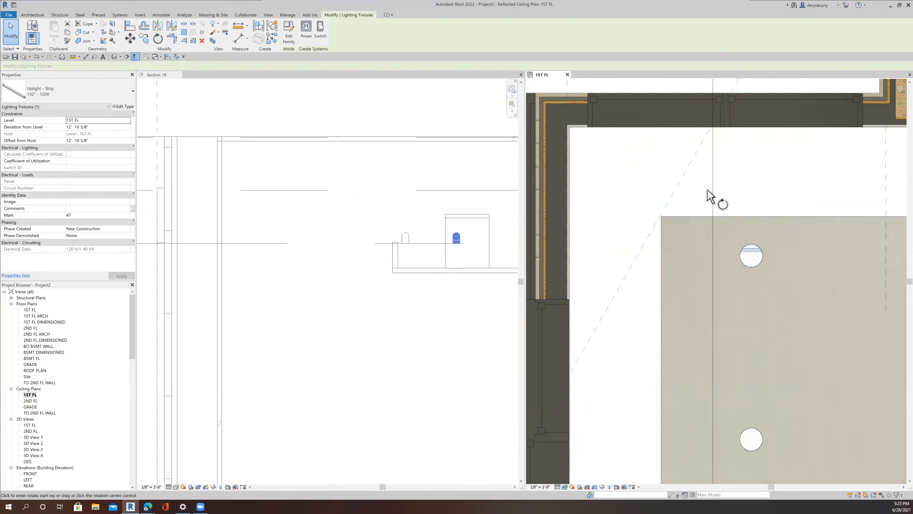
scroll(710, 206, "down", 3)
scroll(730, 220, "down", 3)
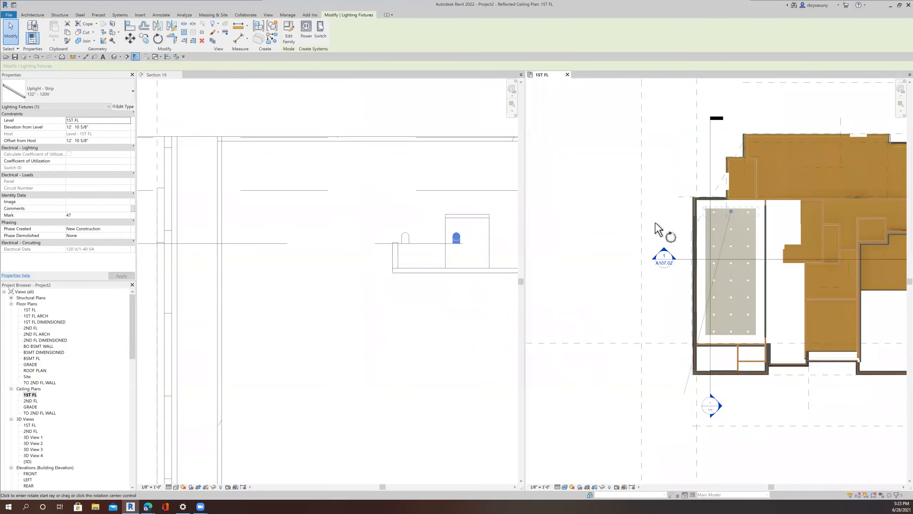
left_click(622, 187)
type("90")
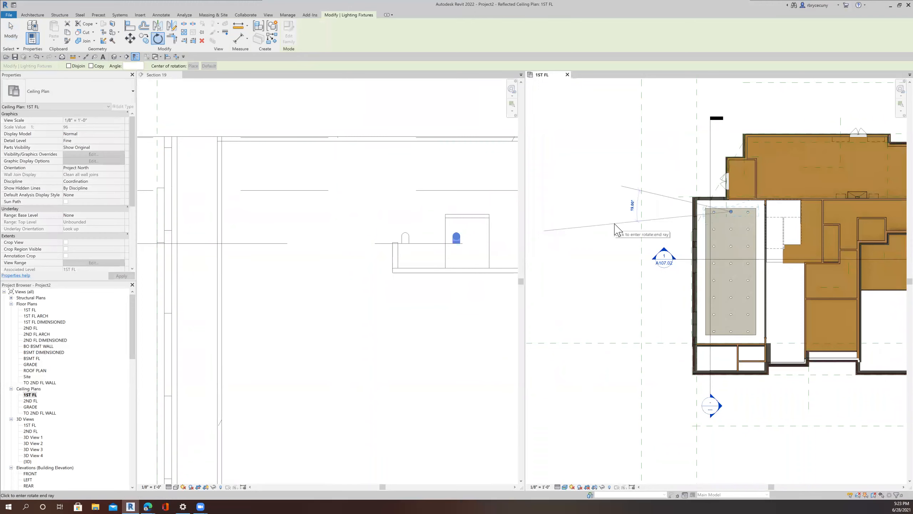
key("Return")
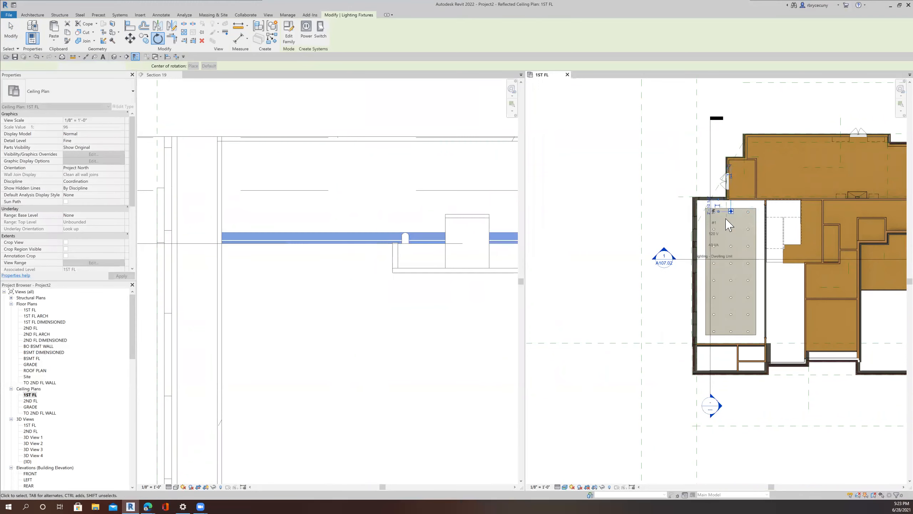
Step: Move the rotated strip uplight left to the ceiling's edge beside the wall
scroll(724, 208, "up", 5)
scroll(723, 208, "up", 4)
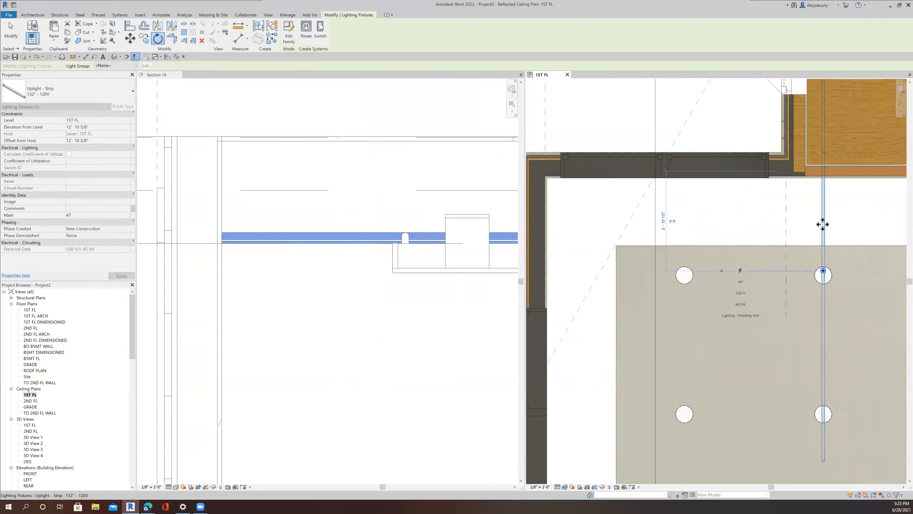
left_click_drag(657, 257, 624, 267)
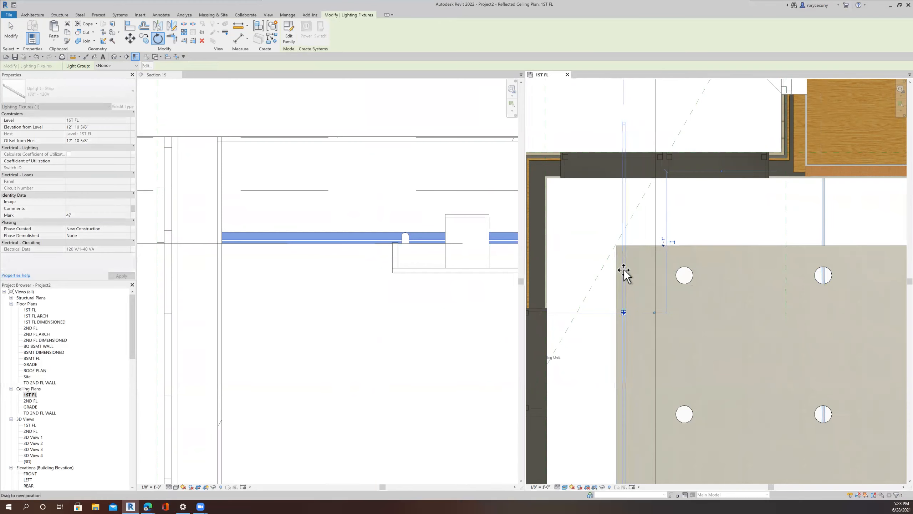
Step: Open Section 18 from its section marker in the ceiling plan
scroll(624, 269, "down", 4)
scroll(626, 272, "down", 5)
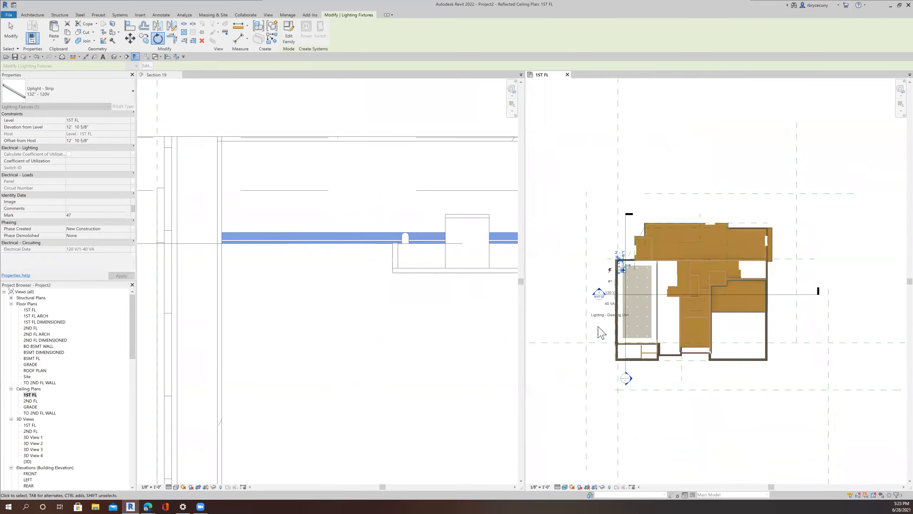
scroll(619, 290, "up", 5)
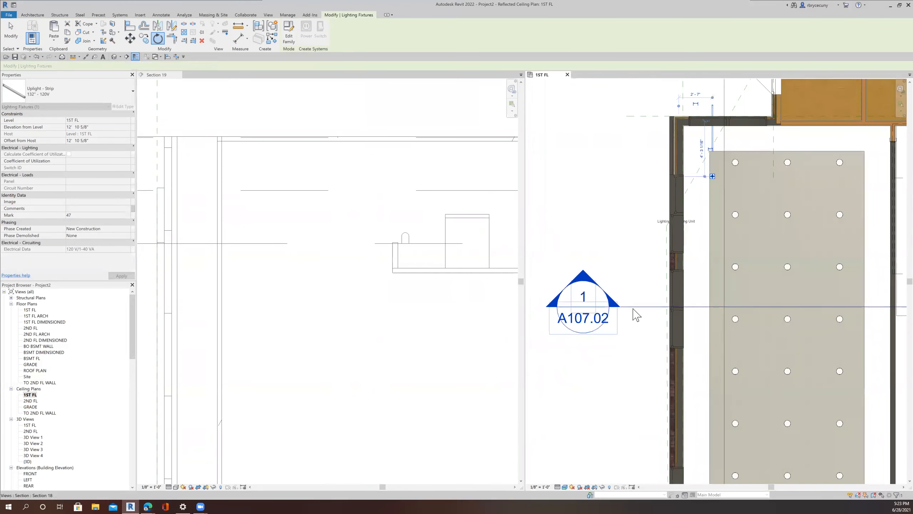
right_click(633, 309)
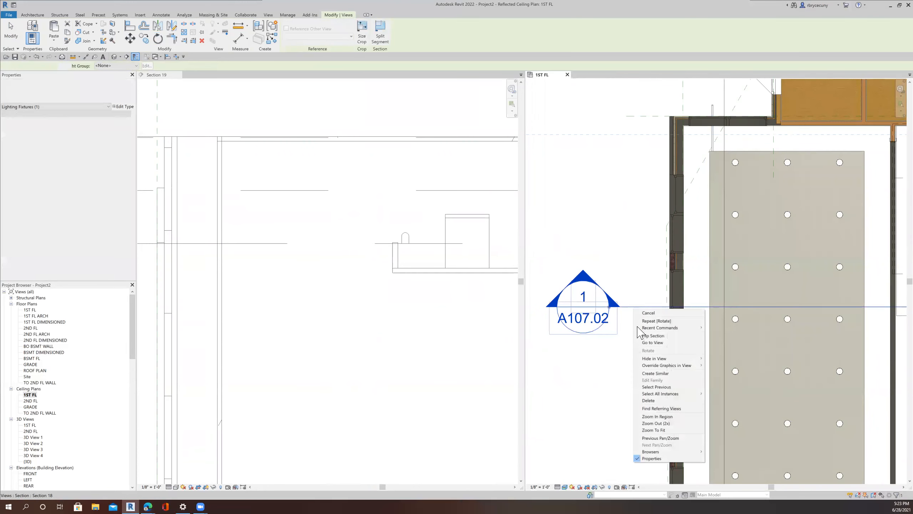
left_click(642, 347)
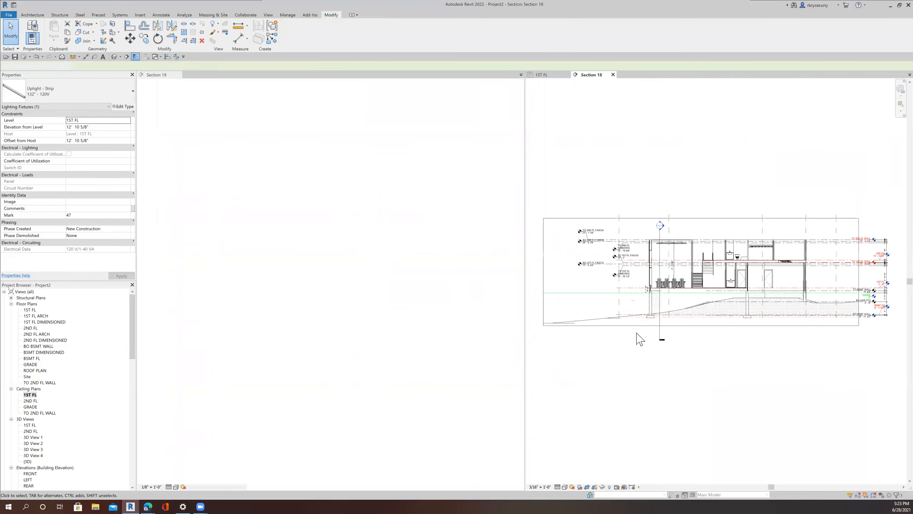
Step: Open Section 19 from its section marker in Section 18
scroll(675, 244, "up", 8)
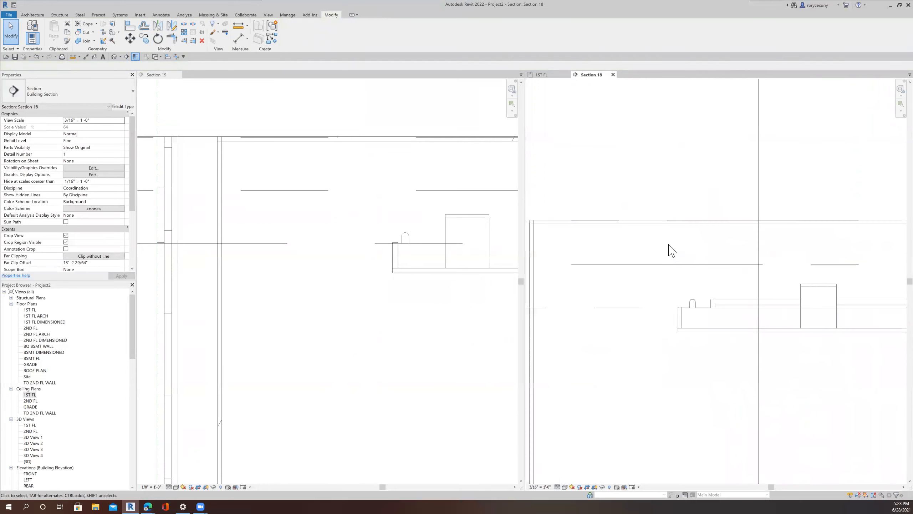
scroll(690, 299, "up", 6)
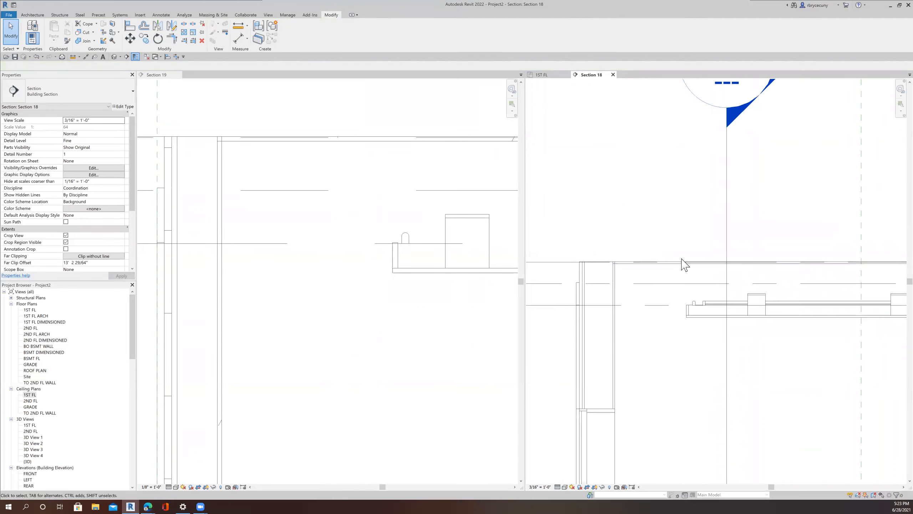
left_click_drag(701, 236, 680, 240)
right_click(679, 239)
left_click(696, 273)
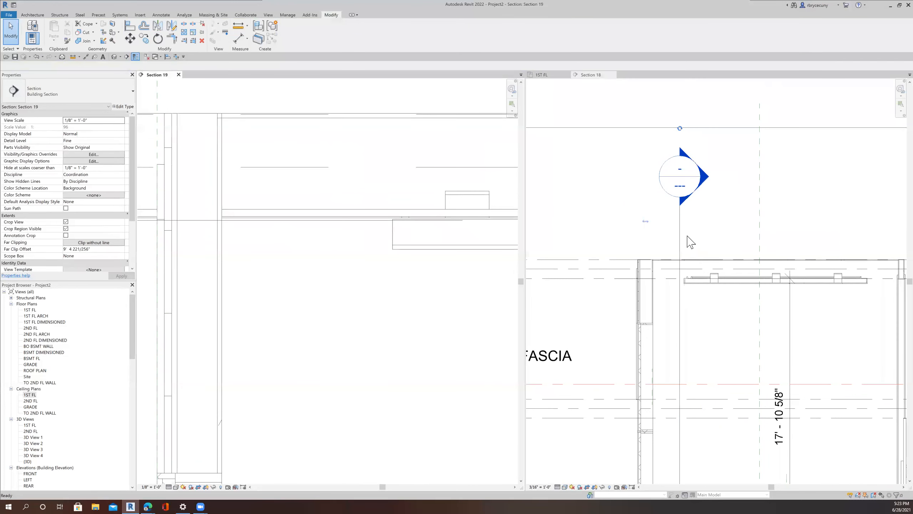
Step: Measure the length of the first-floor ceiling in Section 19 where the strip uplight sits
scroll(346, 253, "down", 3)
scroll(346, 254, "down", 2)
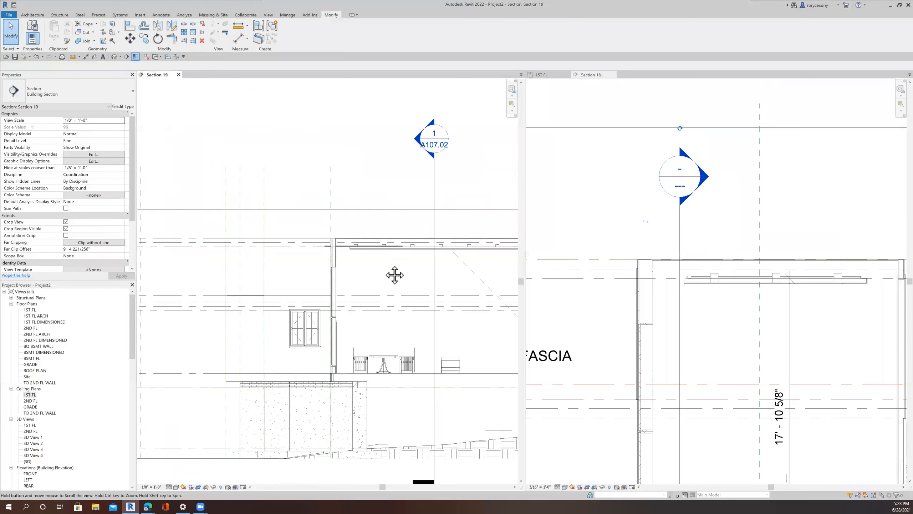
middle_click_drag(393, 271, 354, 266)
scroll(305, 238, "up", 5)
scroll(304, 241, "up", 2)
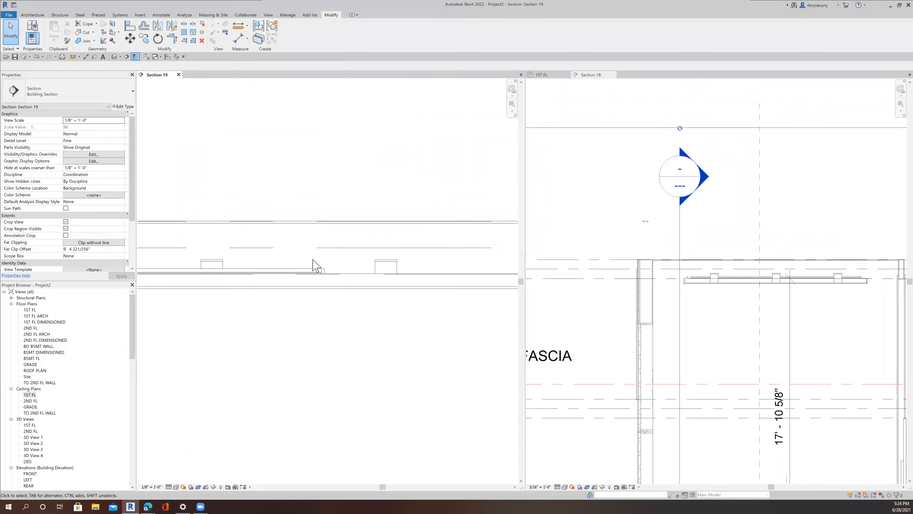
left_click(317, 270)
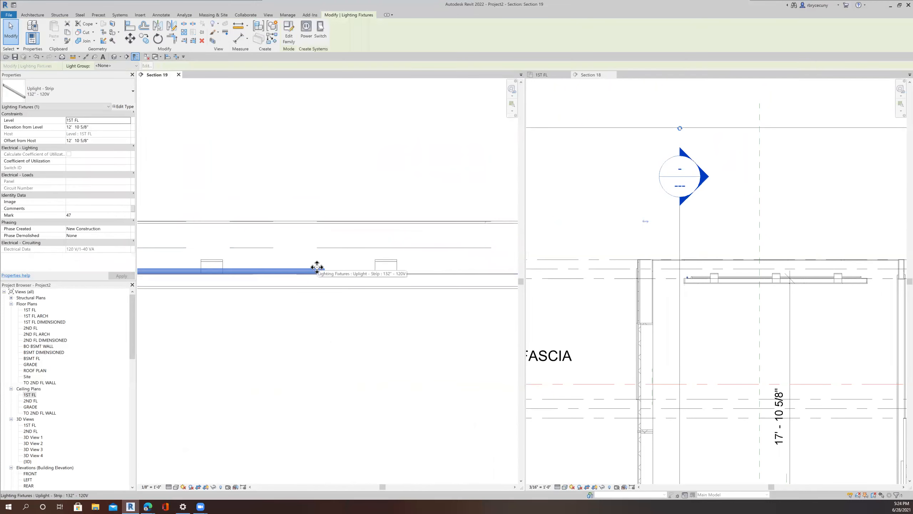
scroll(317, 266, "down", 4)
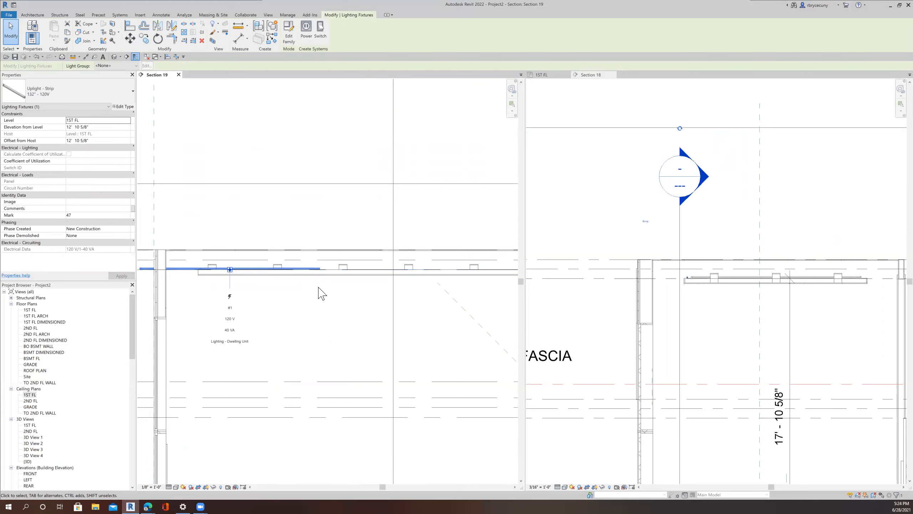
scroll(321, 293, "down", 2)
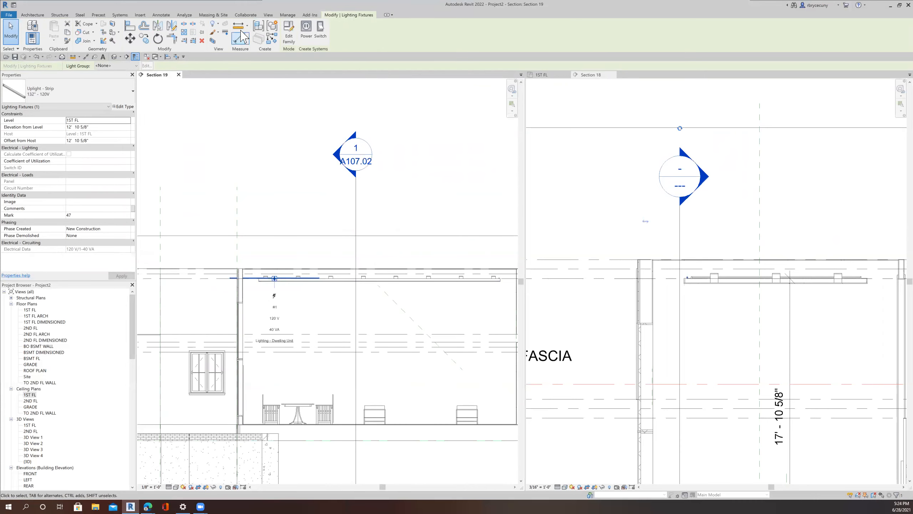
left_click(238, 26)
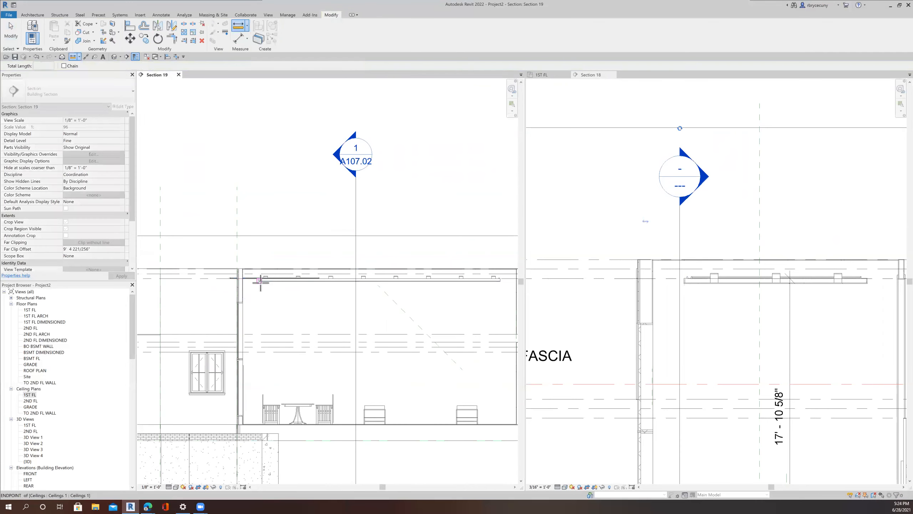
left_click(260, 283)
scroll(260, 285, "down", 2)
scroll(402, 296, "up", 4)
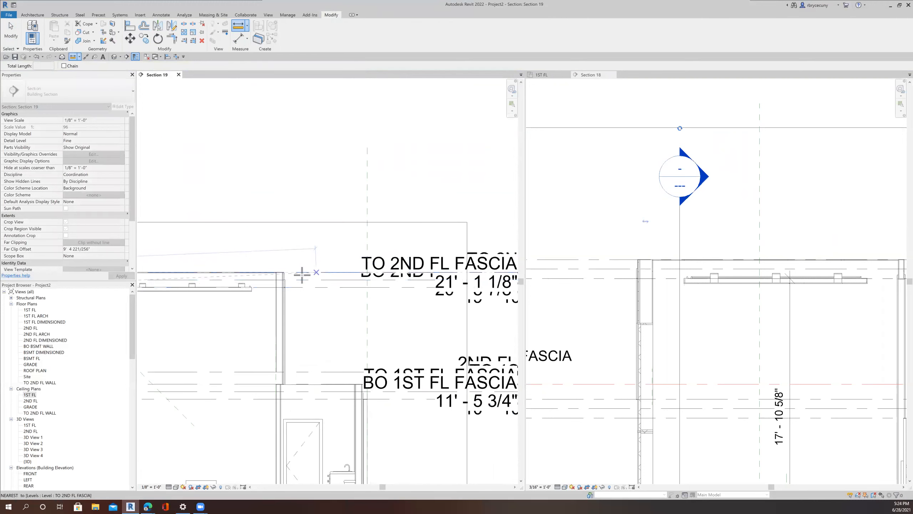
left_click(251, 292)
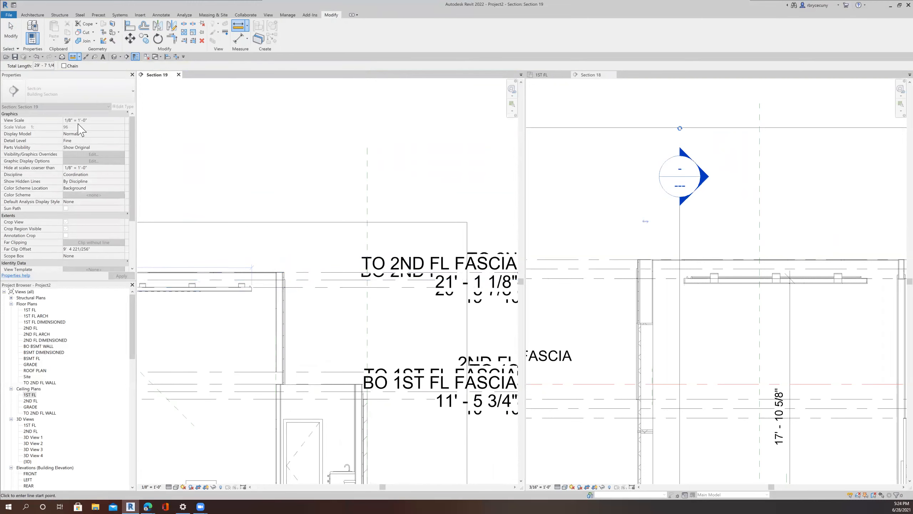
scroll(310, 204, "down", 2)
scroll(447, 200, "down", 2)
key("Escape")
key("Escape")
scroll(295, 214, "up", 3)
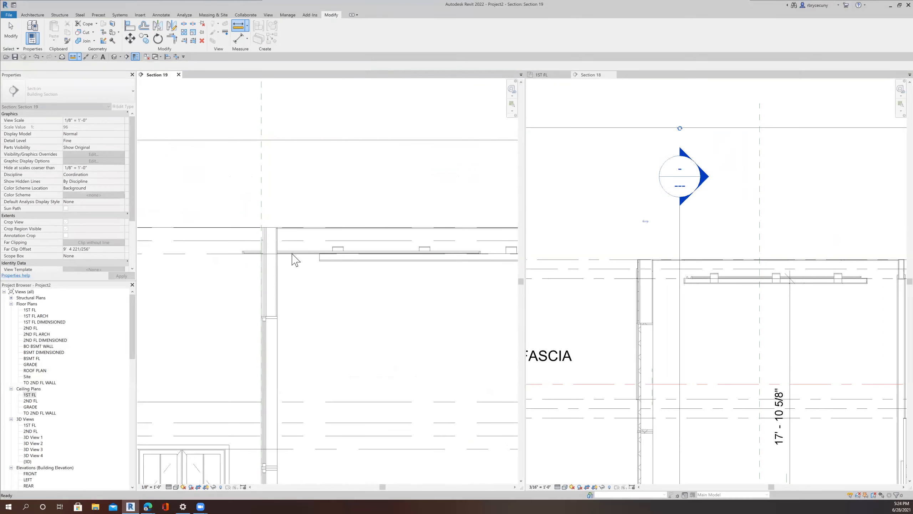
Step: Duplicate the strip uplight's type as 28' - 120V and set its Light Length to 28'
left_click(259, 231)
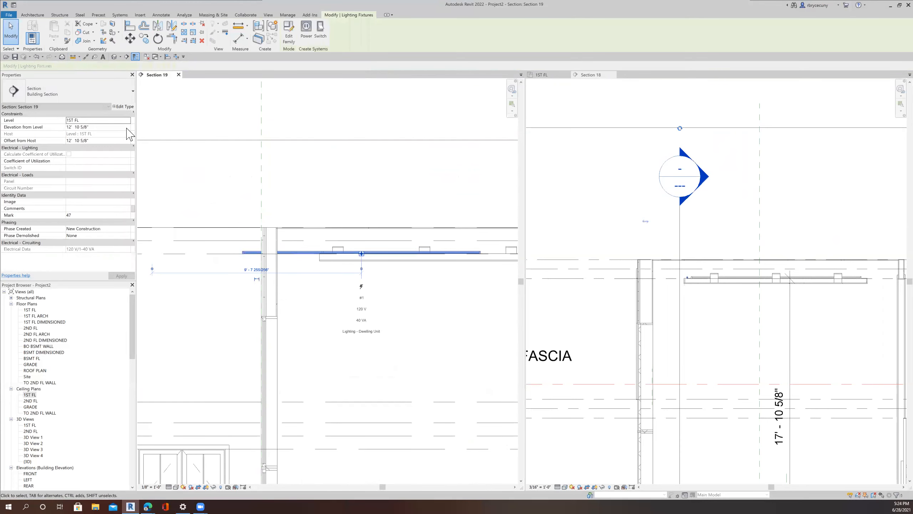
left_click(123, 107)
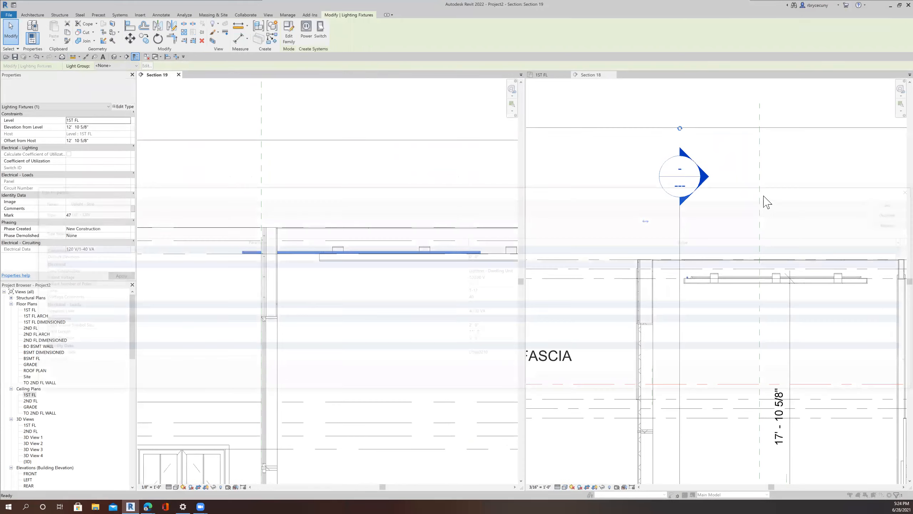
left_click(877, 212)
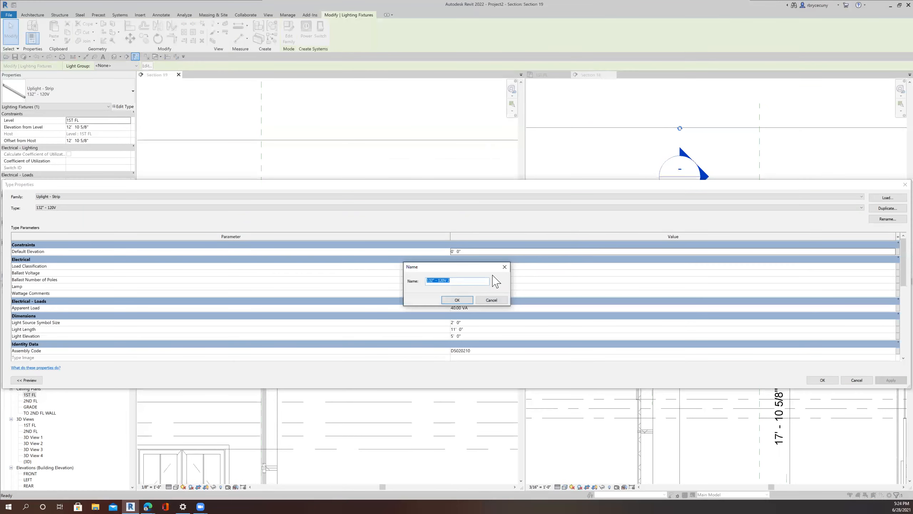
left_click_drag(436, 280, 408, 279)
type("1")
key("BackSpace")
key("BackSpace")
left_click(458, 300)
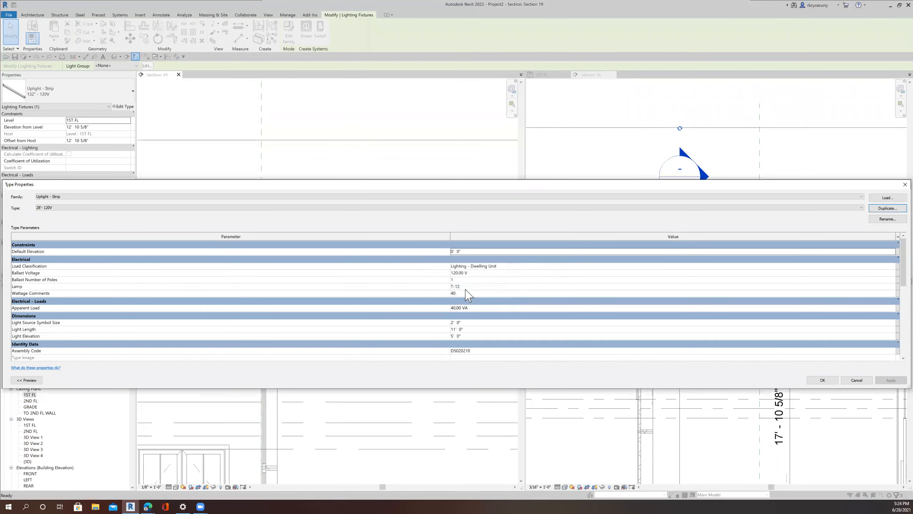
left_click(469, 329)
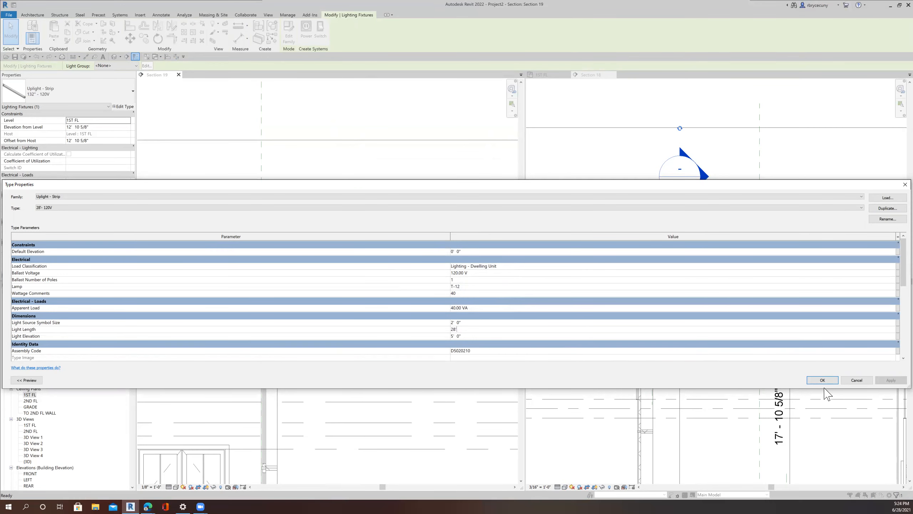
left_click(822, 380)
Step: Move the lengthened strip uplight right along the ceiling in Section 19
scroll(679, 342, "down", 3)
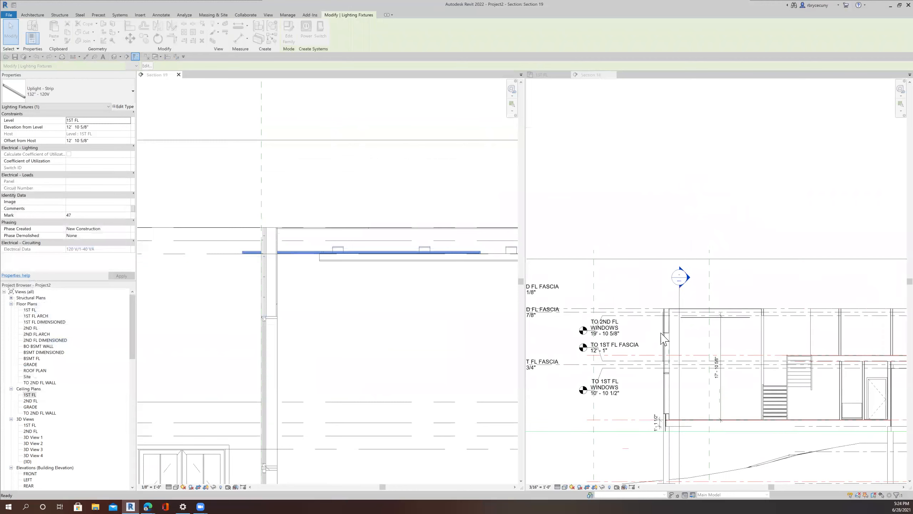
scroll(723, 335, "up", 3)
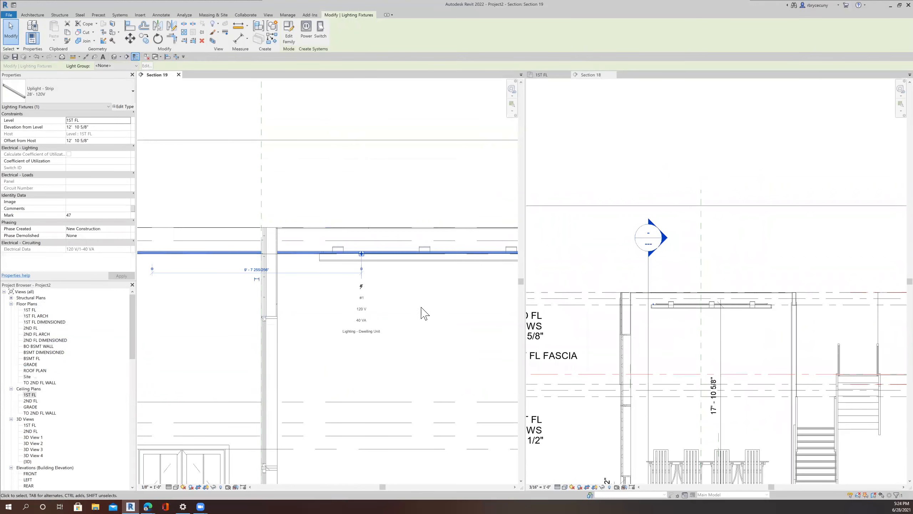
scroll(422, 312, "down", 5)
middle_click_drag(390, 307, 285, 300)
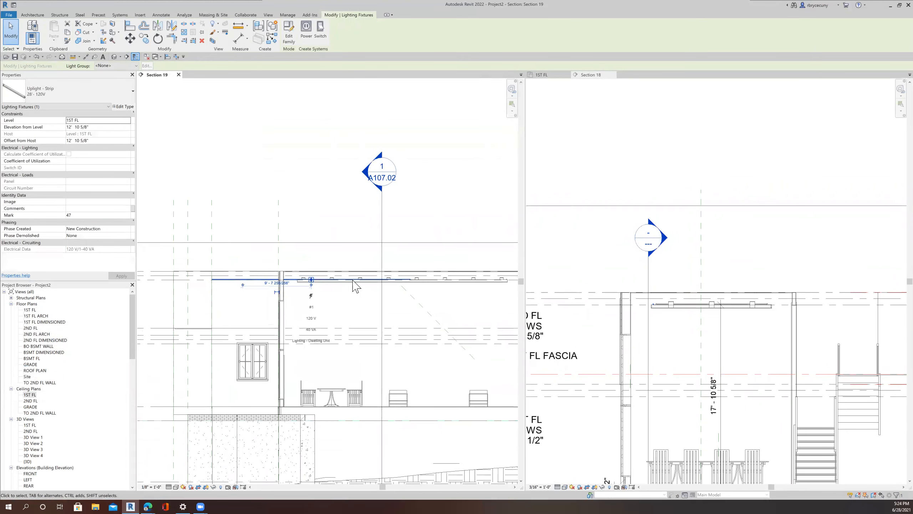
scroll(353, 288, "up", 1)
left_click(130, 38)
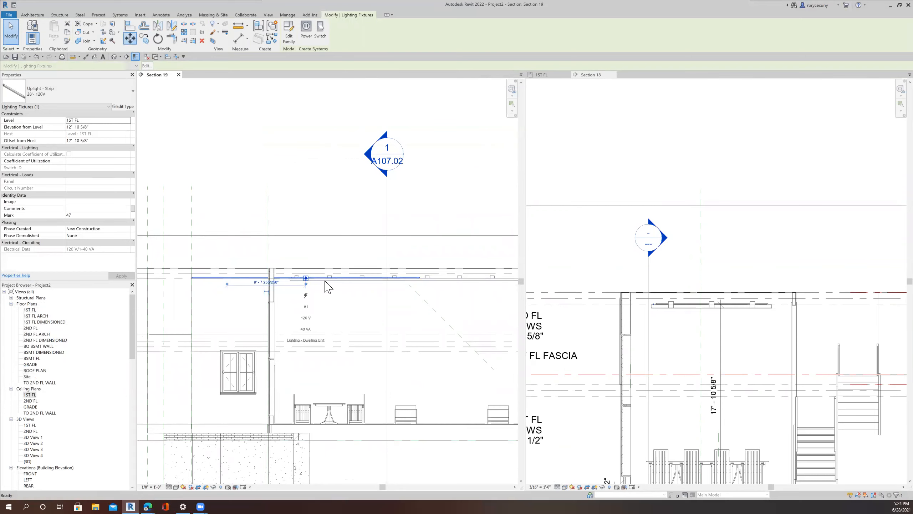
left_click(358, 306)
left_click(459, 310)
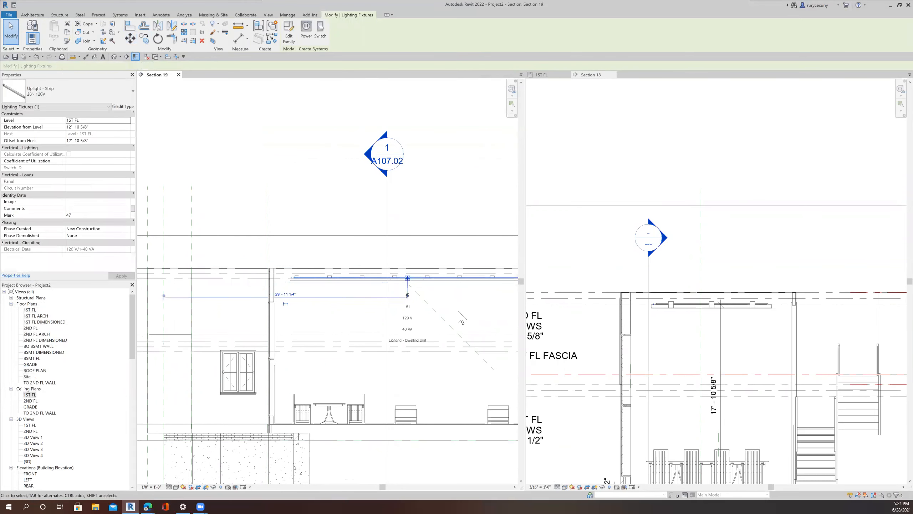
Step: Nudge the strip uplight to fine-tune its position along the ceiling
scroll(459, 311, "down", 2)
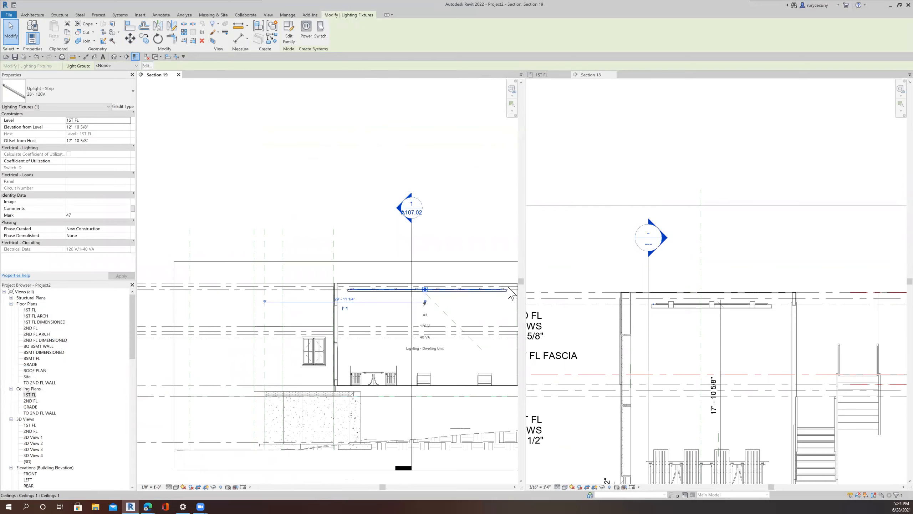
scroll(511, 293, "up", 3)
scroll(502, 305, "down", 2)
key("Right")
key("Right")
key("Right")
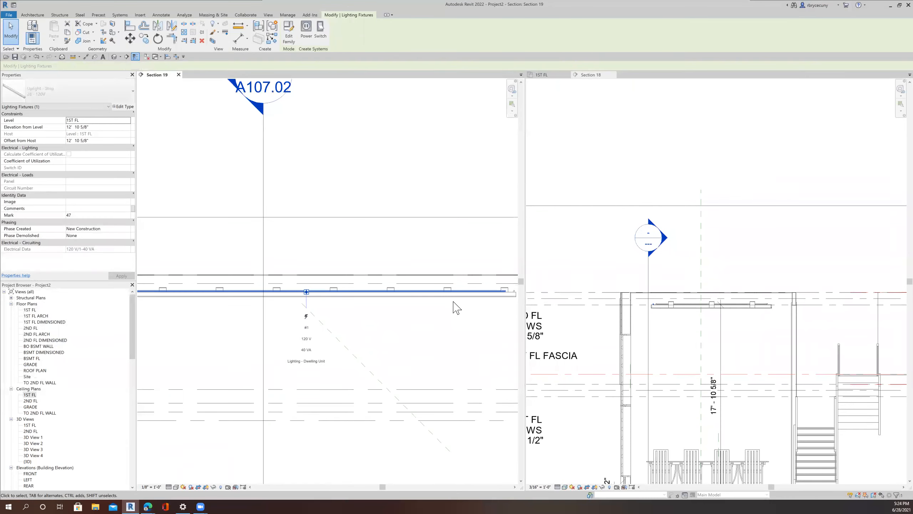
scroll(424, 313, "down", 2)
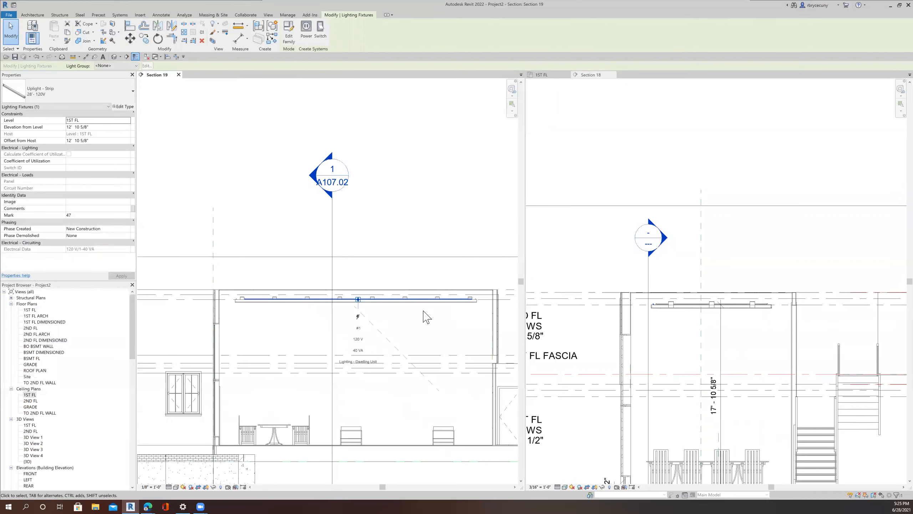
key("Left")
Step: Open Section 18 and mirror the strip uplight about the recessed downlight's center axis
left_click(332, 228)
right_click(332, 228)
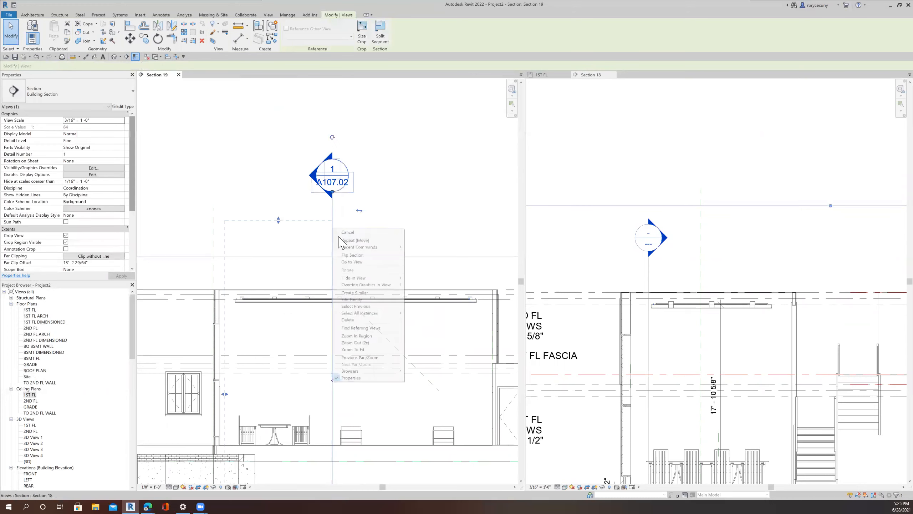
left_click(355, 262)
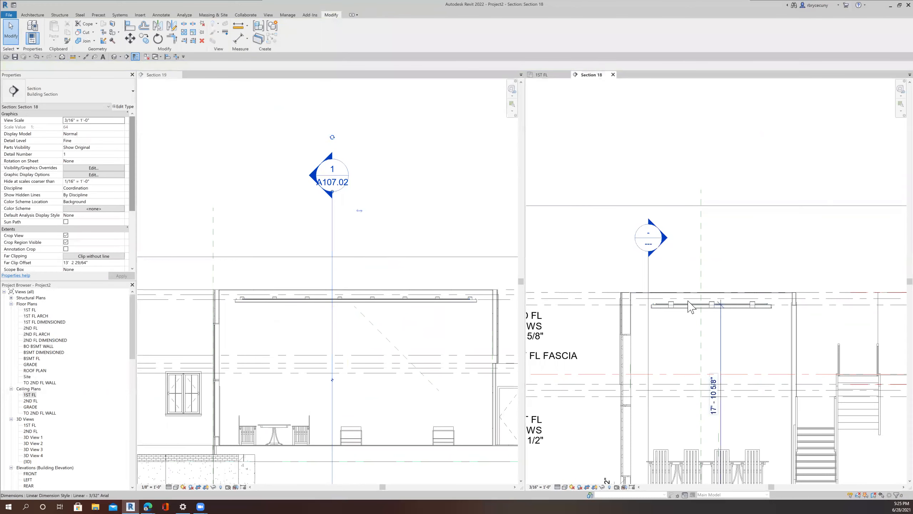
scroll(689, 307, "up", 6)
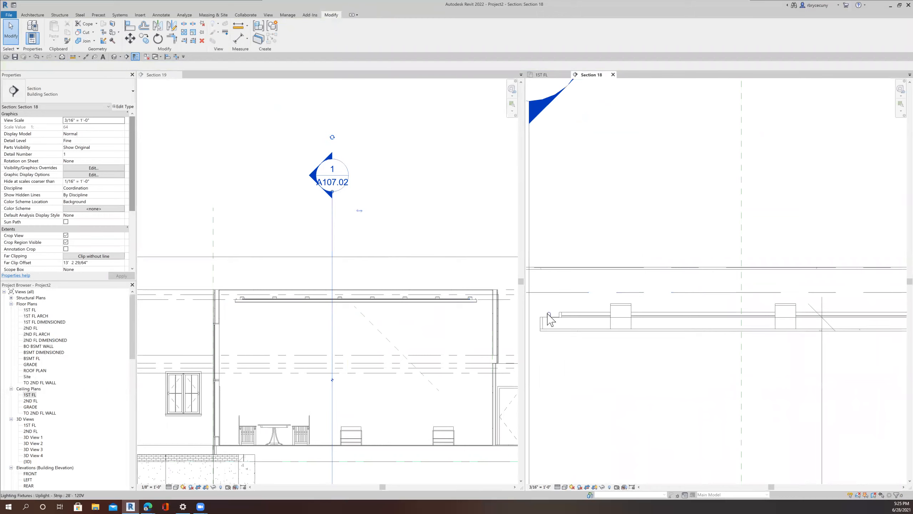
left_click(549, 316)
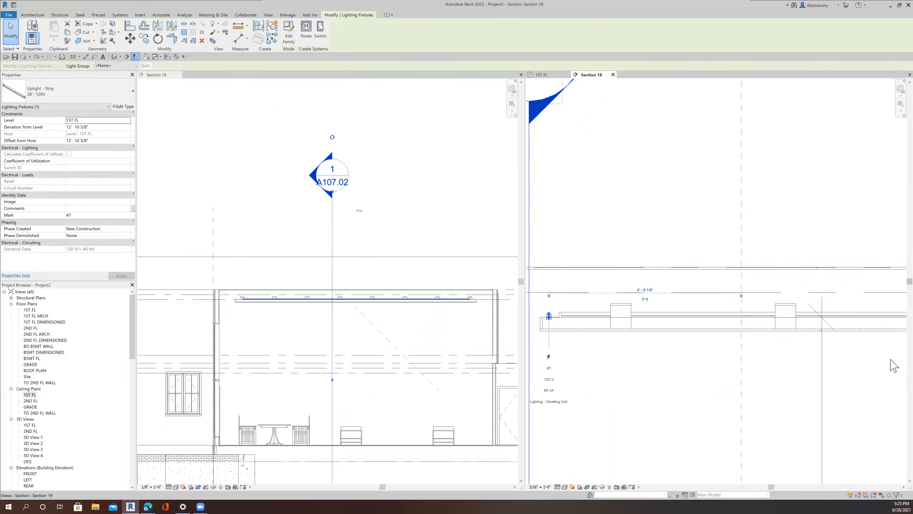
scroll(894, 366, "down", 3)
middle_click_drag(807, 344, 664, 310)
scroll(767, 332, "down", 2)
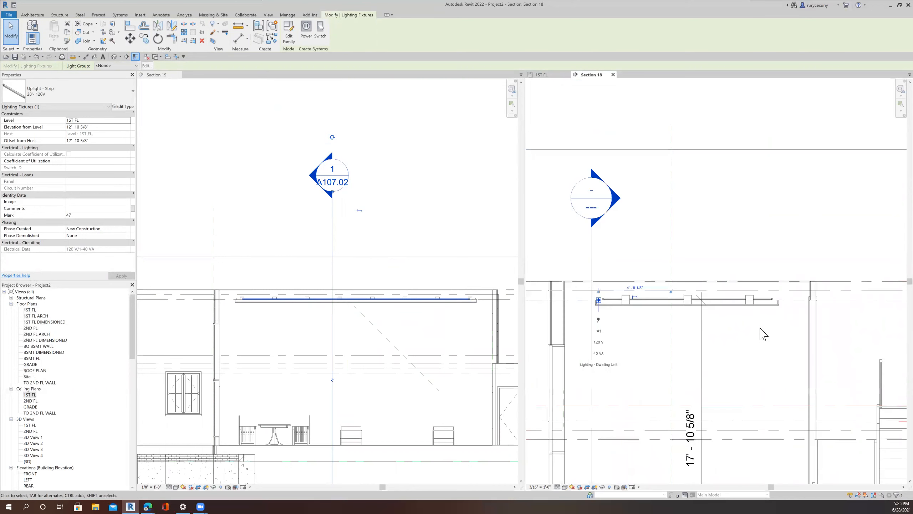
left_click(157, 31)
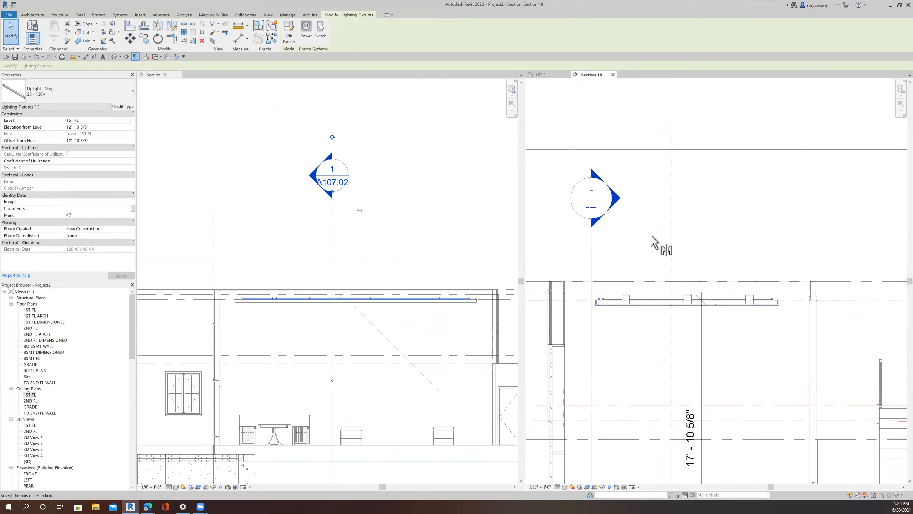
left_click(686, 303)
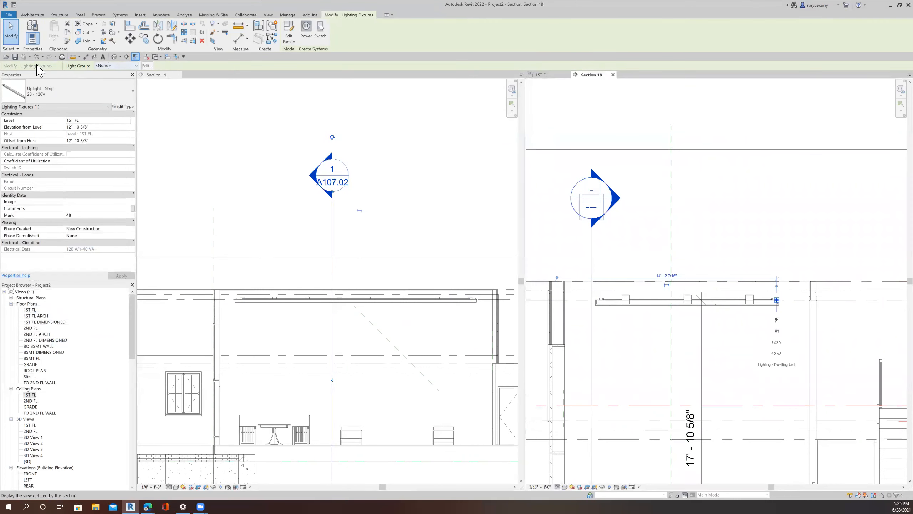
Step: Open 3D View 4 and zoom in and out to inspect the room's ceiling lighting and trim
left_click(16, 58)
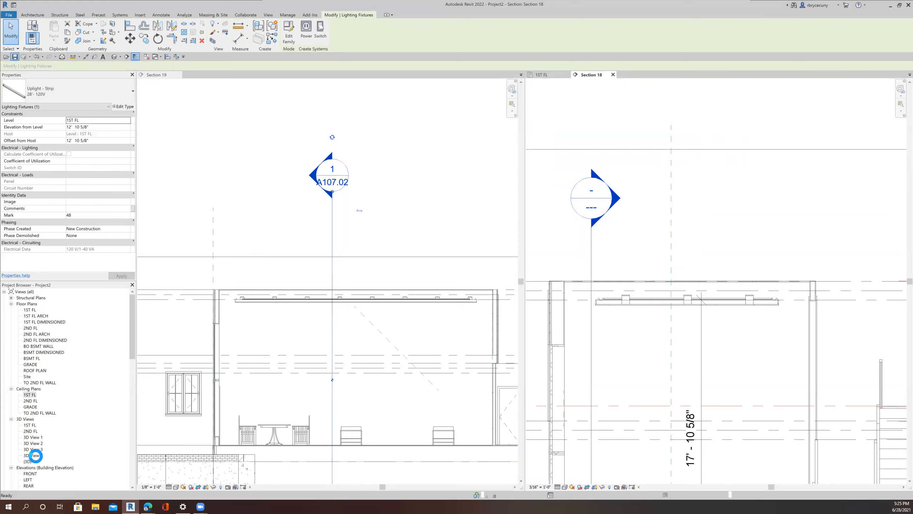
left_click(33, 455)
scroll(38, 442, "down", 2)
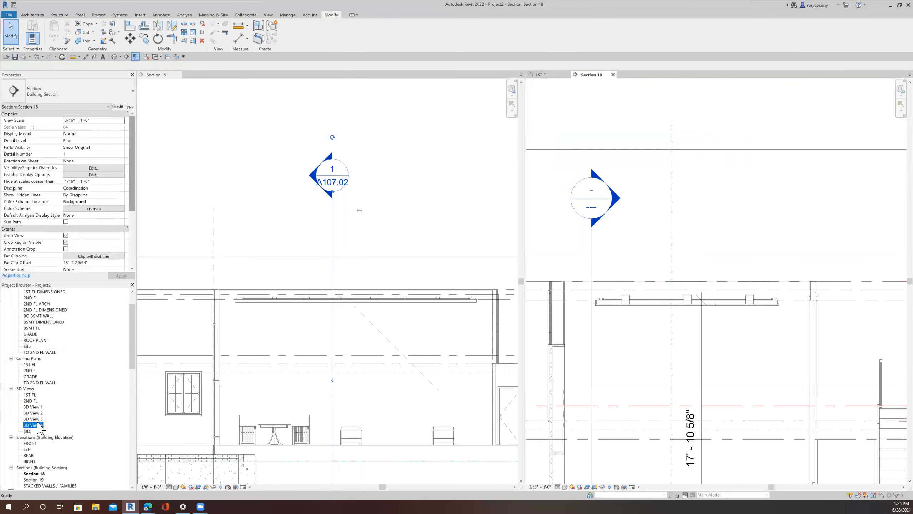
double_click(37, 426)
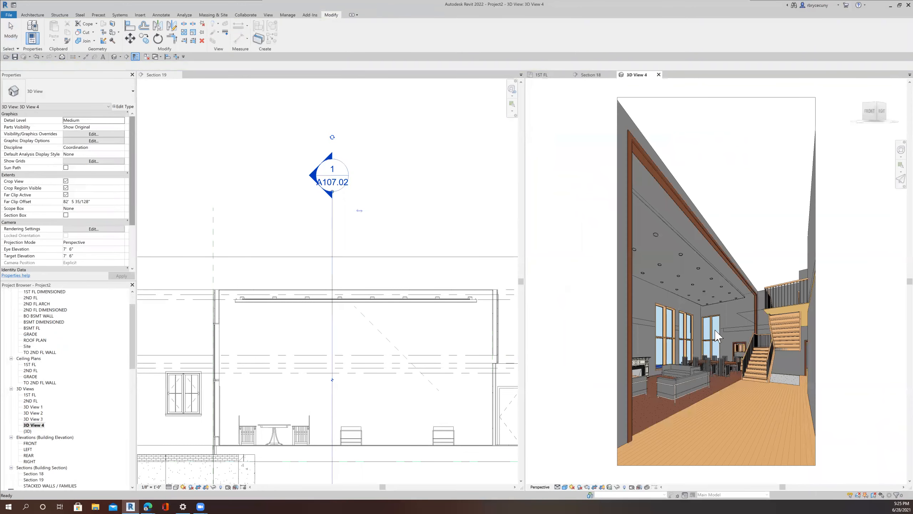
scroll(725, 252, "up", 4)
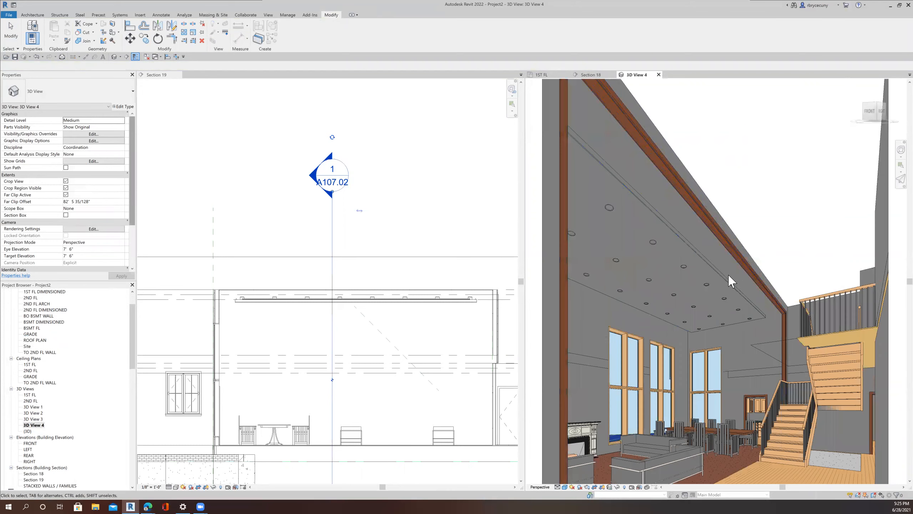
scroll(751, 331, "down", 5)
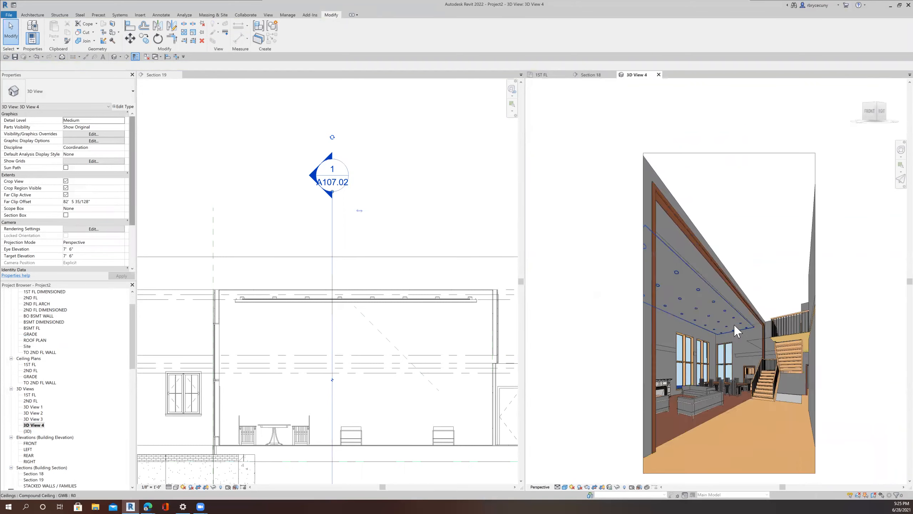
scroll(749, 293, "up", 3)
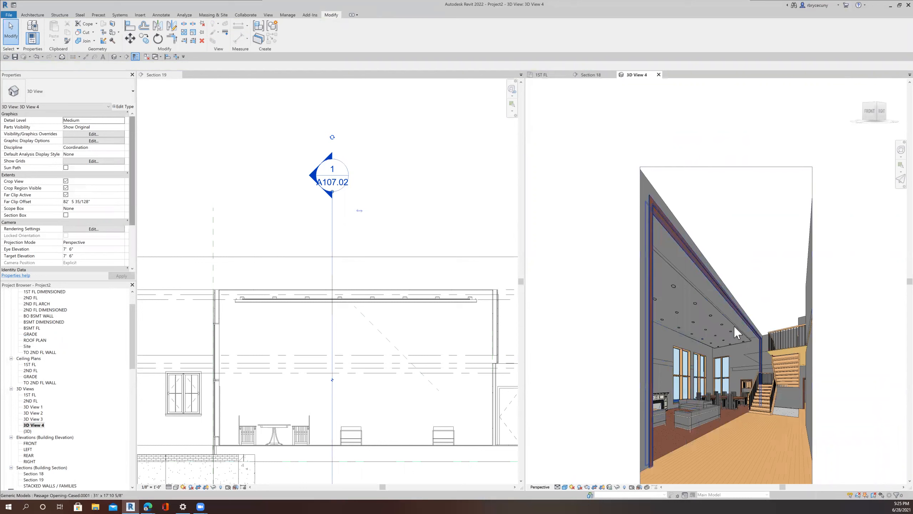
scroll(735, 336, "down", 1)
scroll(733, 338, "down", 1)
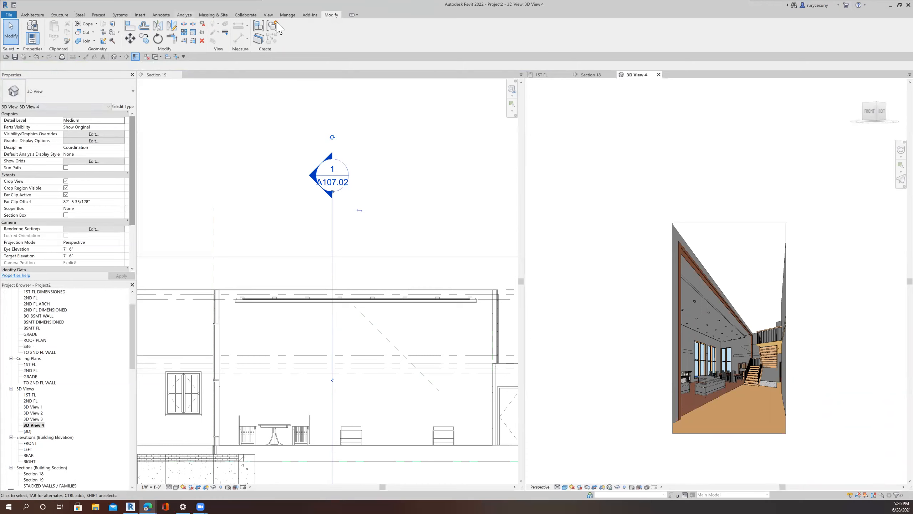
Step: Open the cloud render gallery and save the latest rendering image as 12
left_click(268, 15)
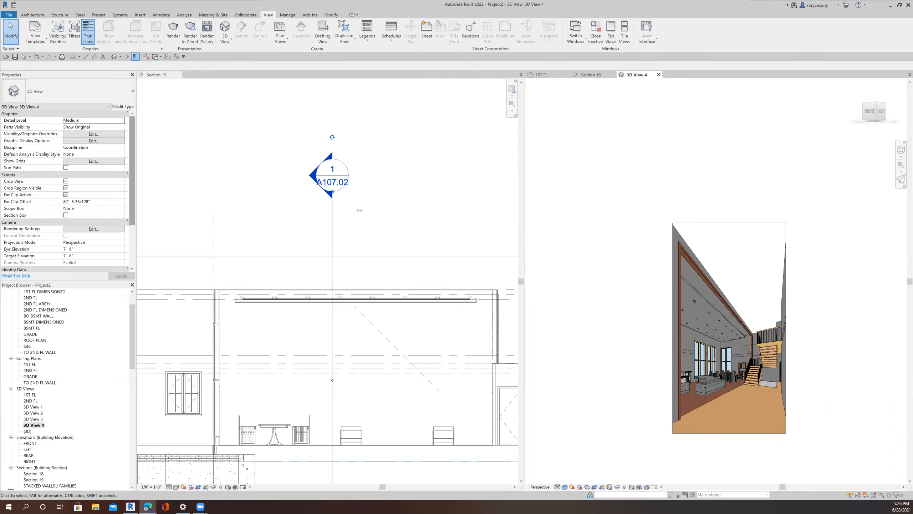
left_click_drag(0, 40, 445, 1)
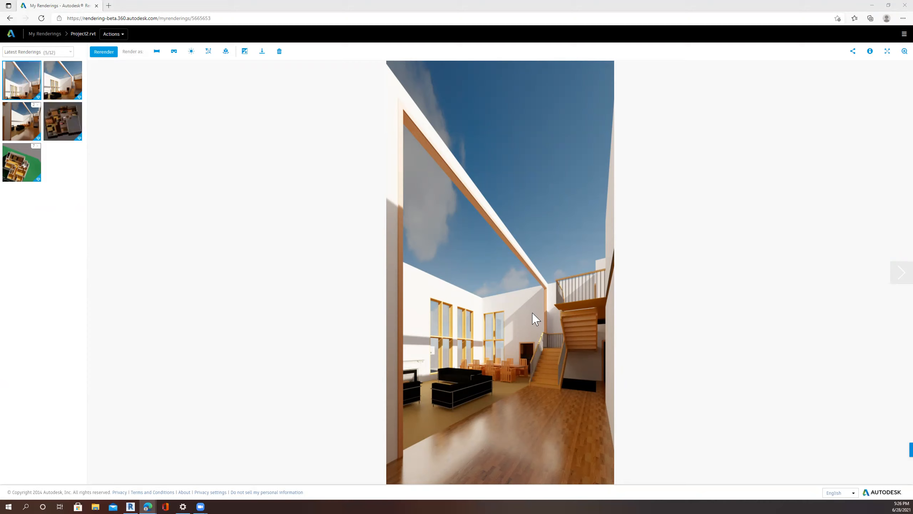
right_click(526, 324)
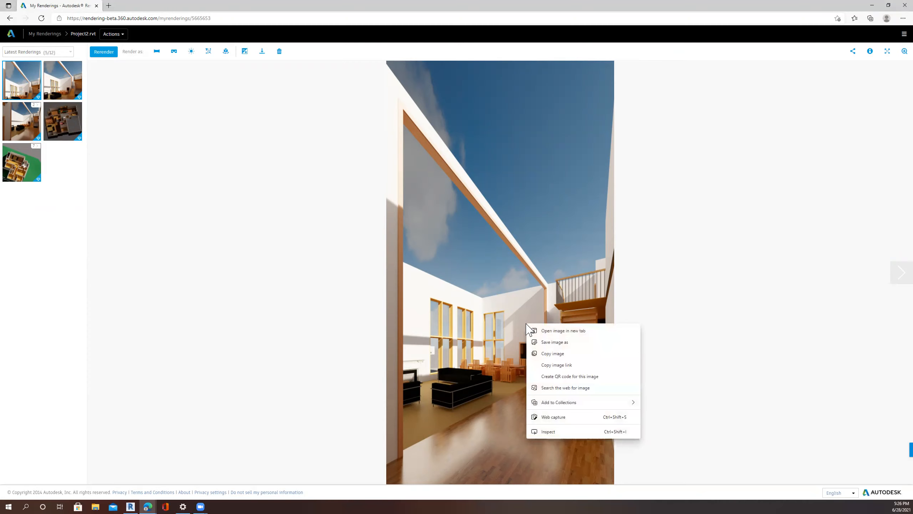
left_click(563, 343)
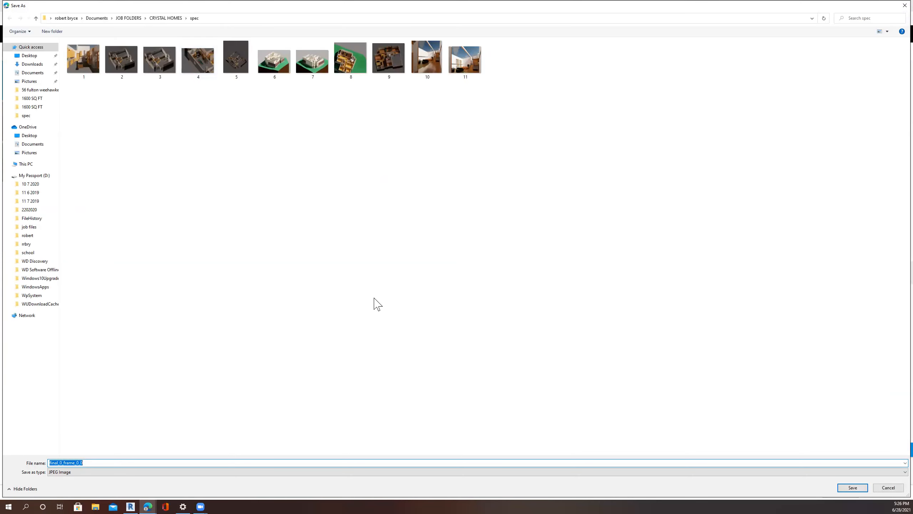
type("12")
left_click(853, 487)
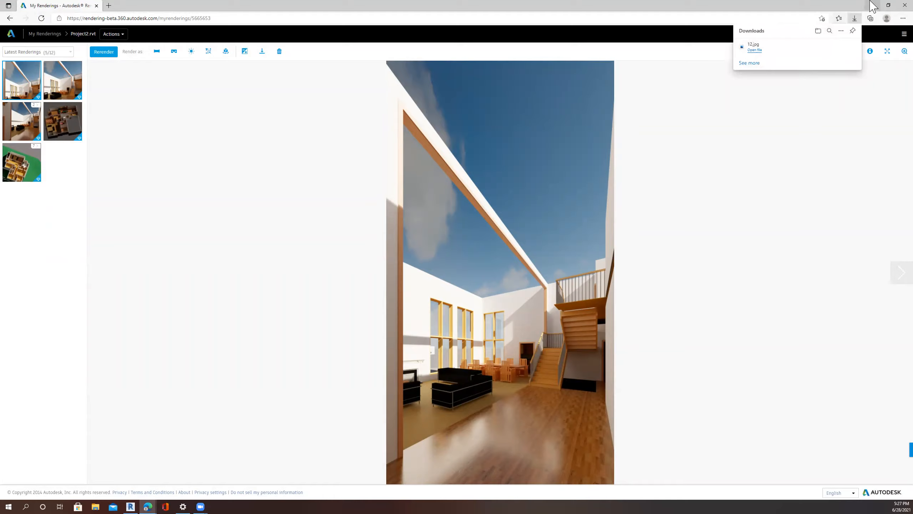
Step: Return to Revit, close the other open views, and zoom 3D View 4 to fit the window
left_click(872, 5)
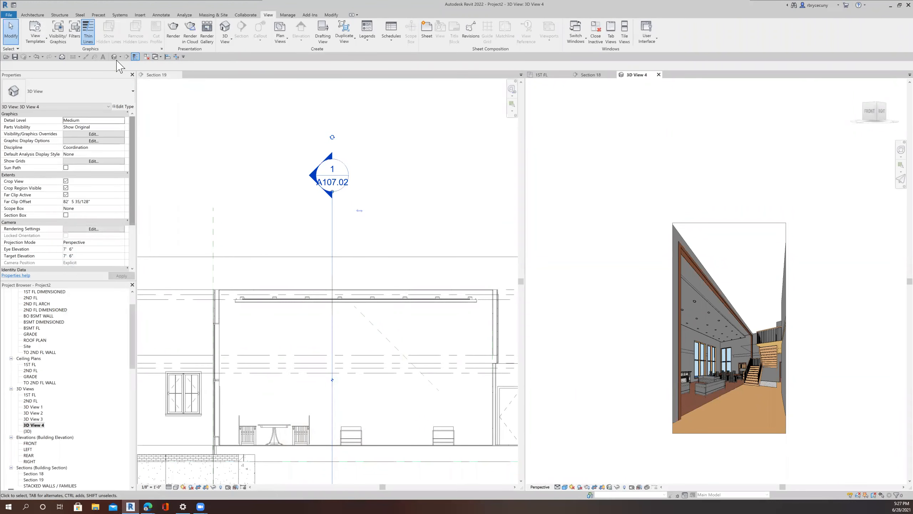
left_click(147, 56)
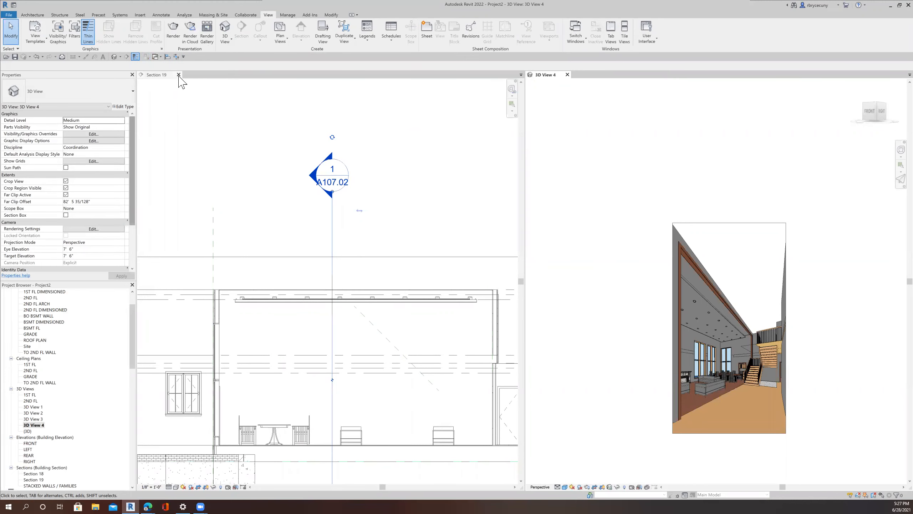
left_click(179, 74)
key("z")
key("e")
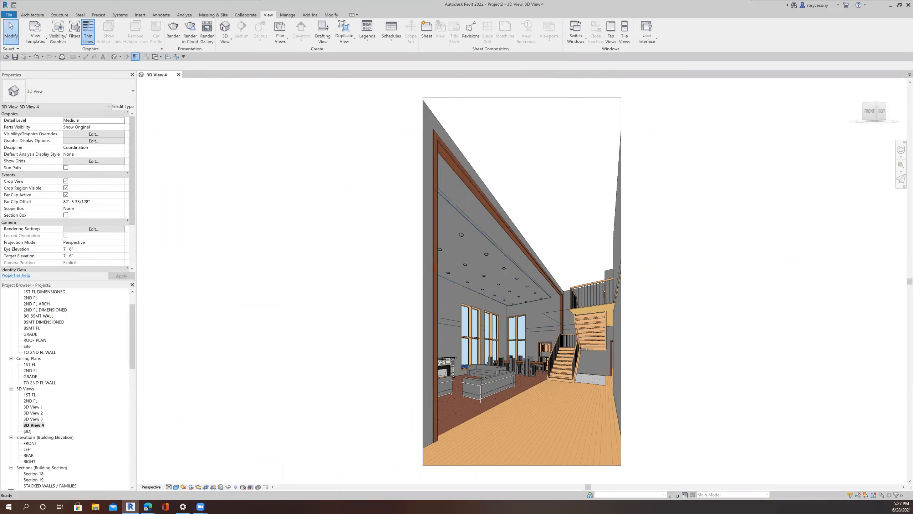
Step: Render 3D View 4 in the cloud with Interior: Sun and Artificial lighting, Final quality, Maximum (16 Mega Pixel) size and Advanced exposure
left_click(202, 220)
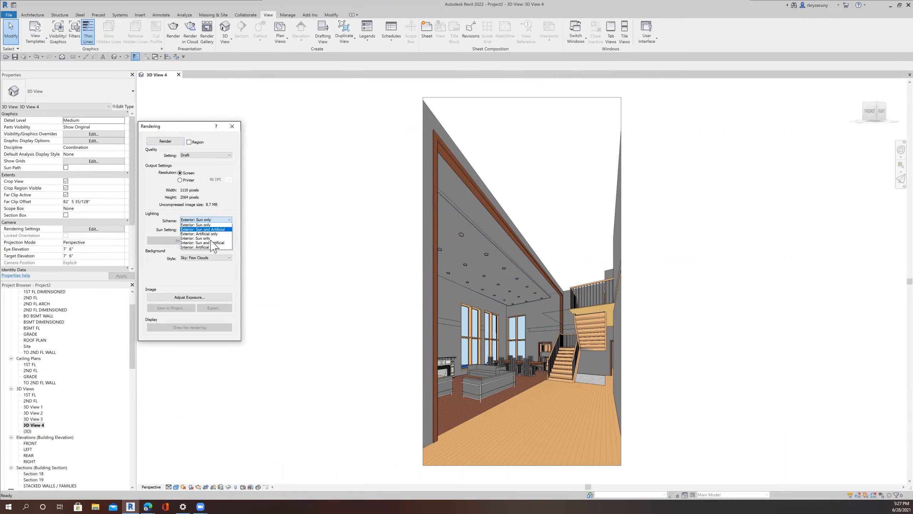
left_click(208, 243)
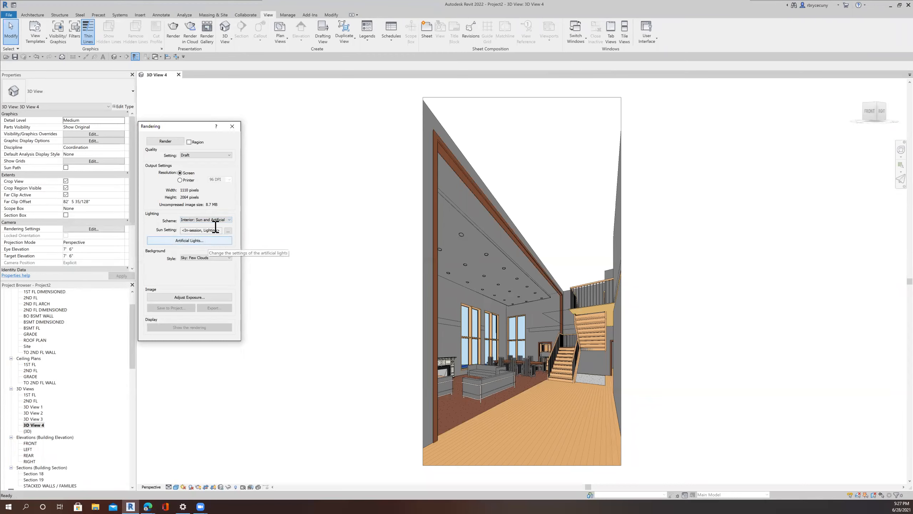
left_click(194, 32)
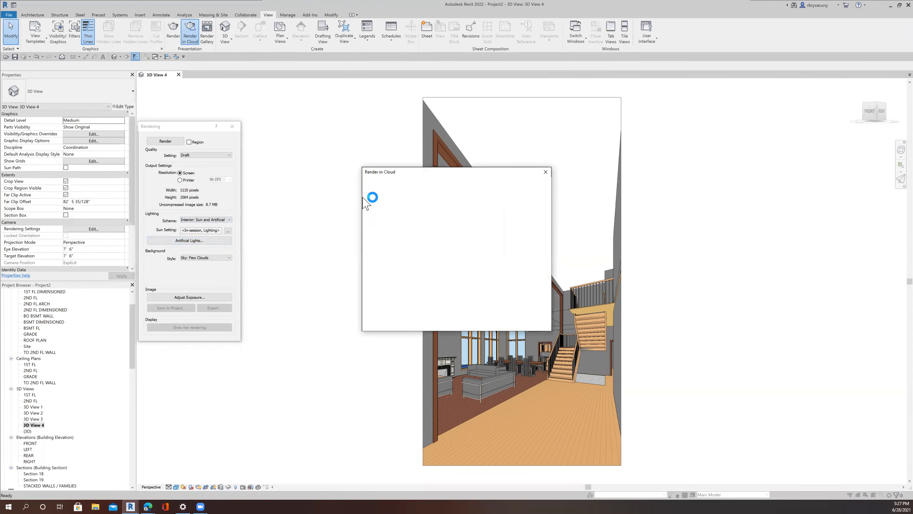
left_click(430, 224)
left_click(431, 244)
left_click(428, 237)
left_click(431, 277)
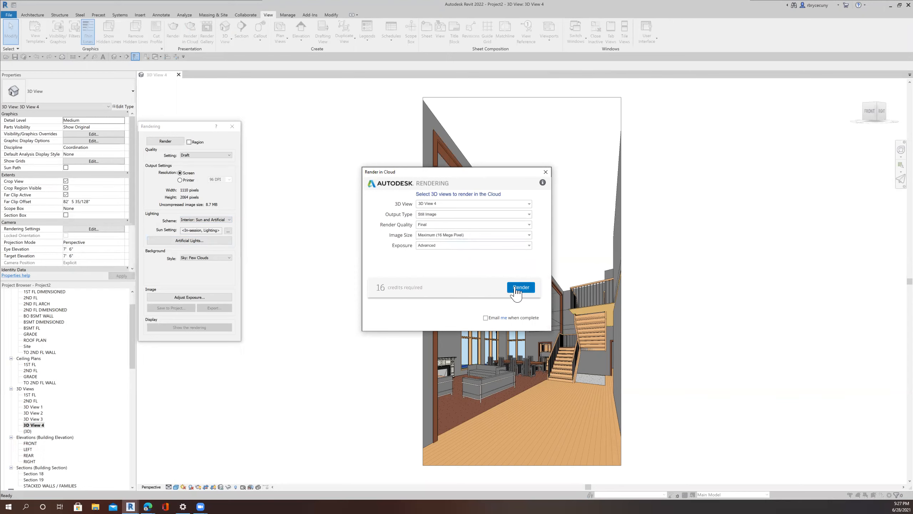
left_click(516, 288)
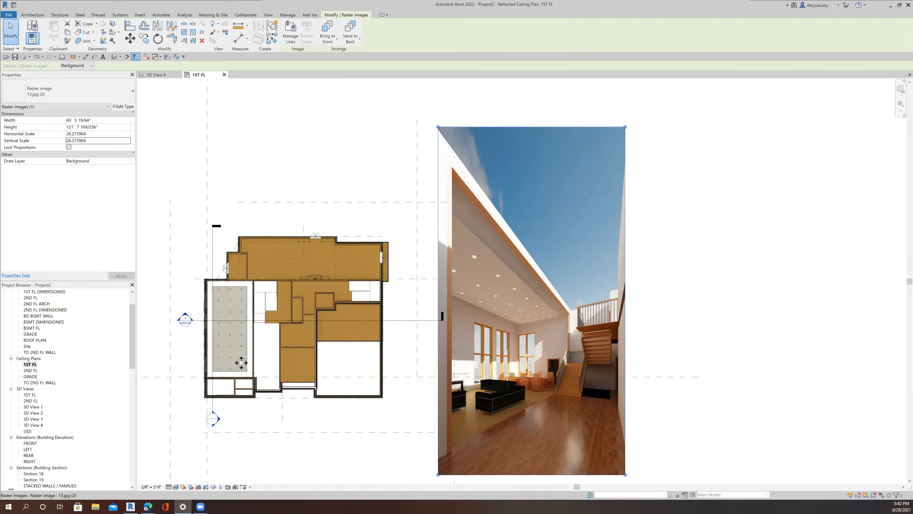
Step: Zoom around the placed rendering image beside the 1ST FL ceiling plan to examine its lighting detail
scroll(239, 364, "up", 3)
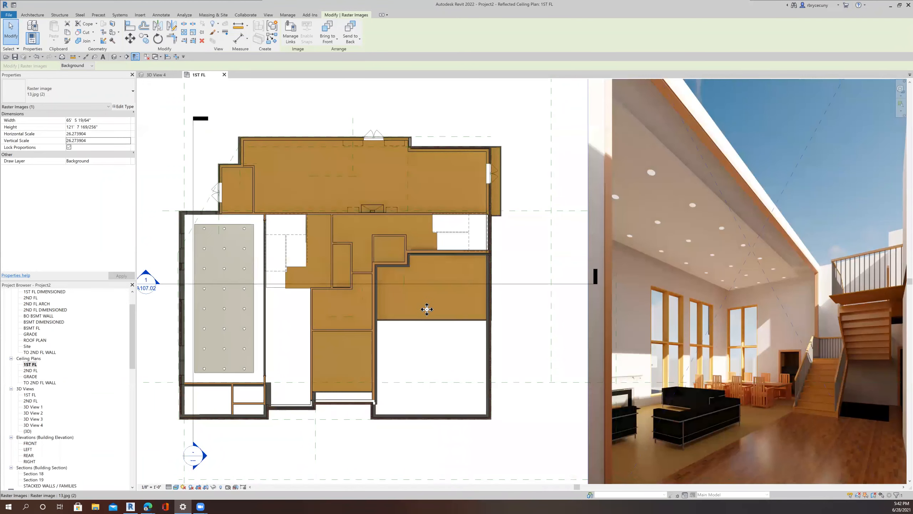
scroll(426, 309, "down", 3)
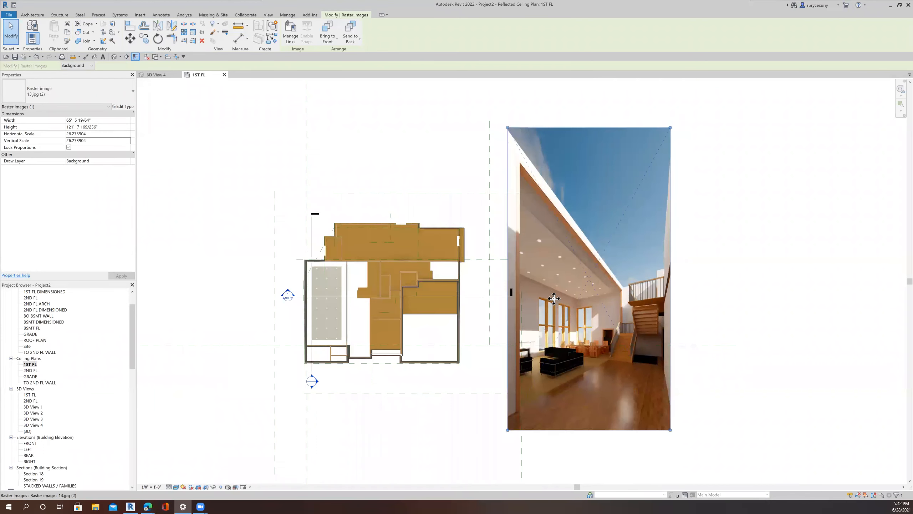
scroll(556, 296, "up", 4)
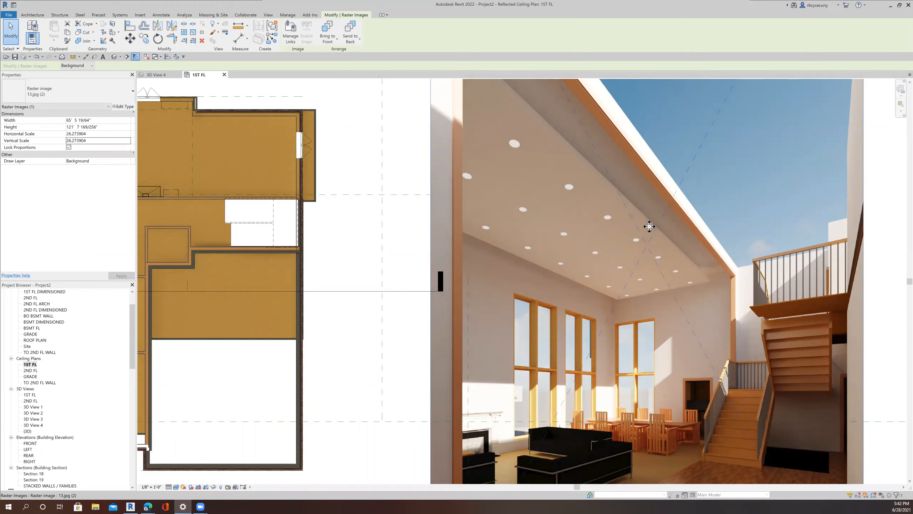
scroll(649, 229, "up", 1)
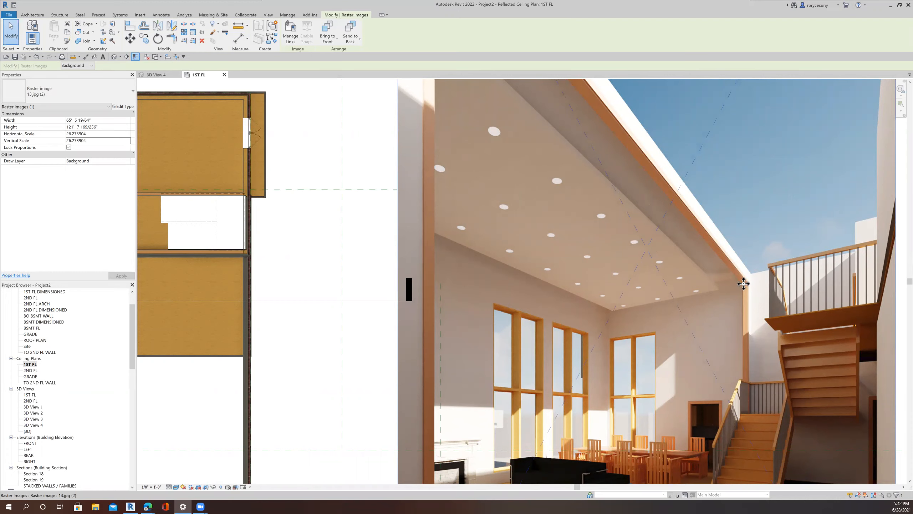
scroll(713, 286, "up", 2)
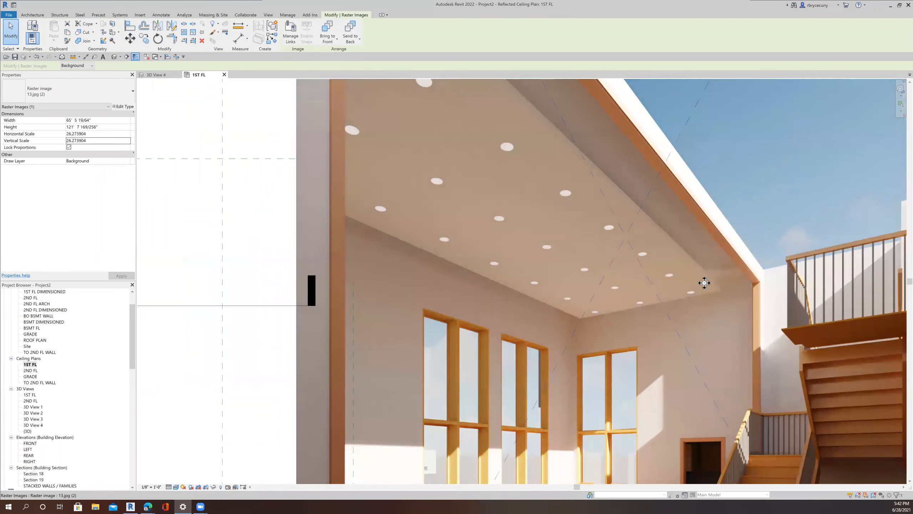
scroll(703, 283, "down", 3)
scroll(829, 297, "down", 4)
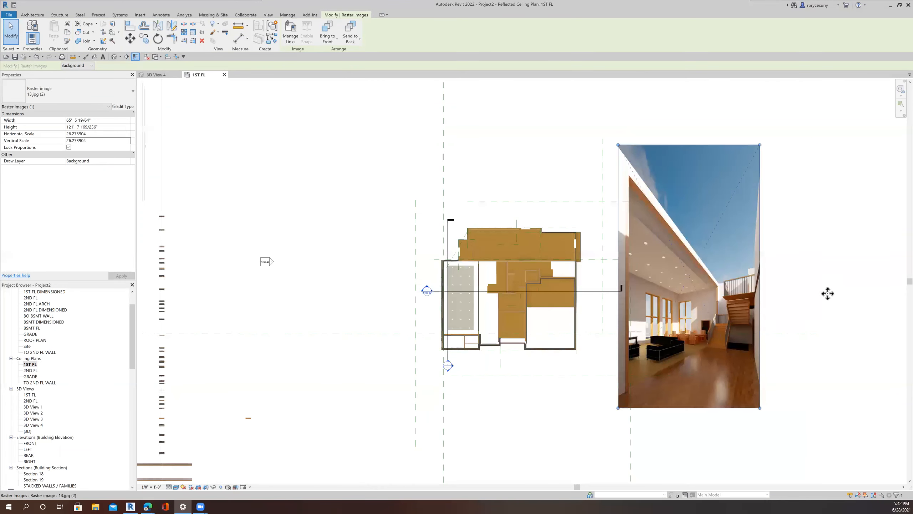
scroll(716, 291, "up", 2)
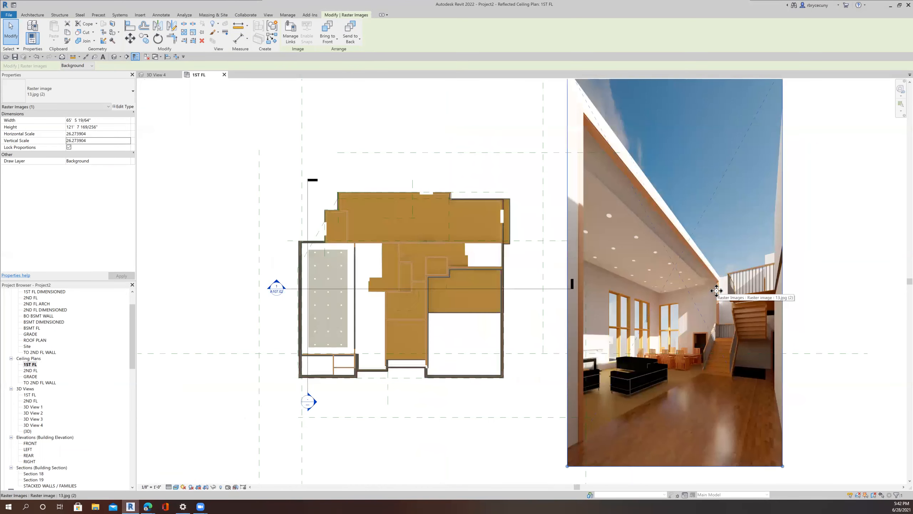